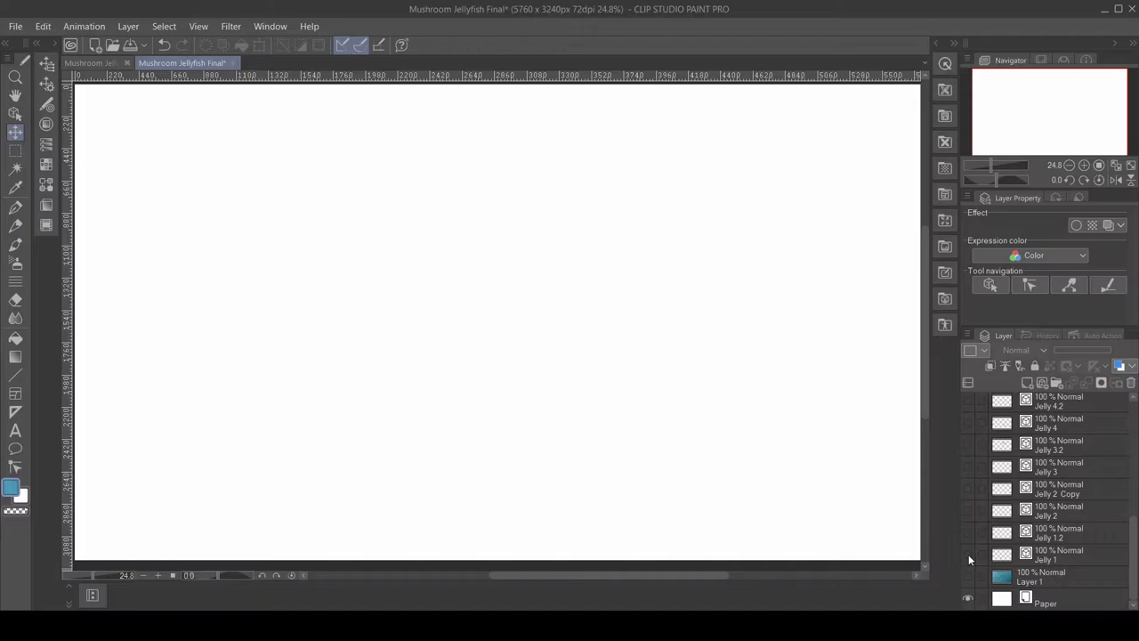
# Make the Jelly 1 through Jelly 4 sketch layers visible.
pyautogui.click(969, 554)
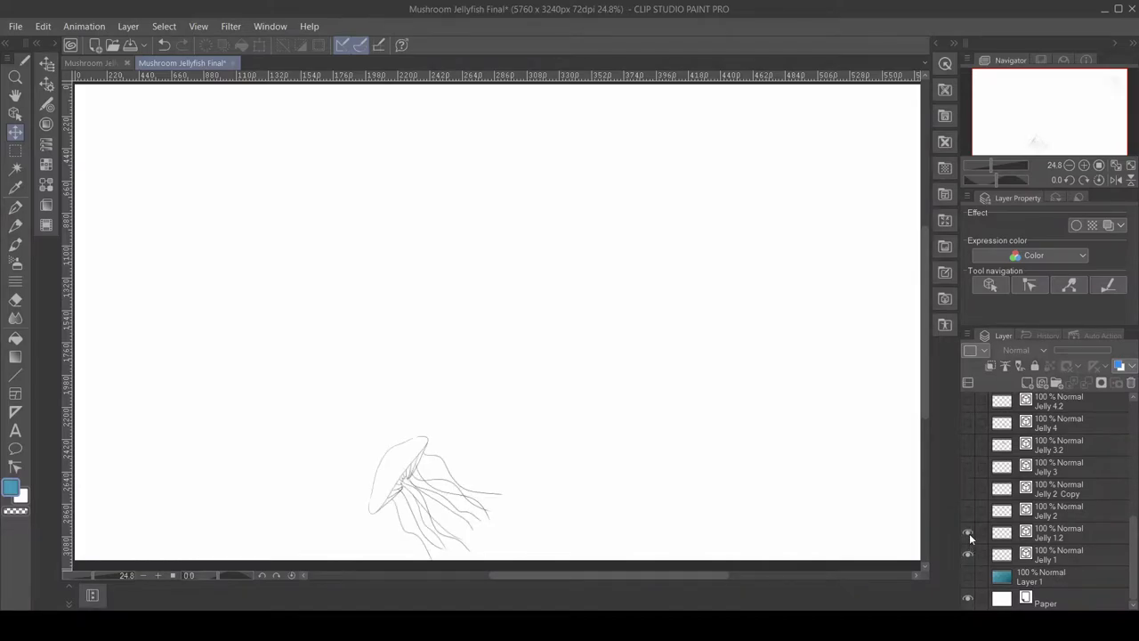
pyautogui.click(968, 532)
pyautogui.click(968, 510)
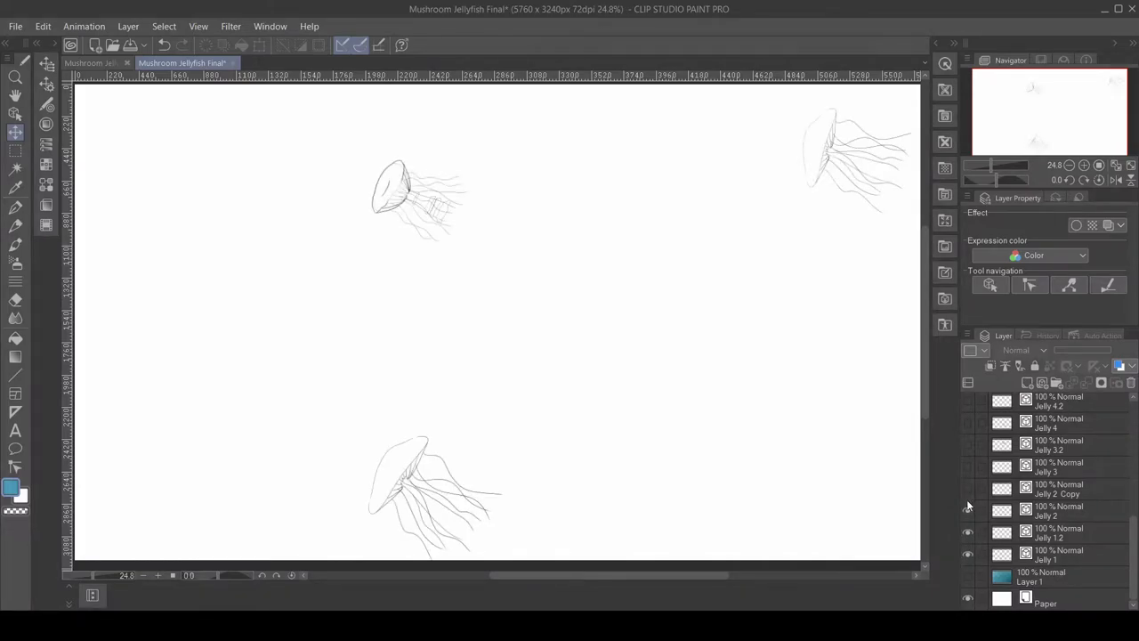
pyautogui.click(968, 489)
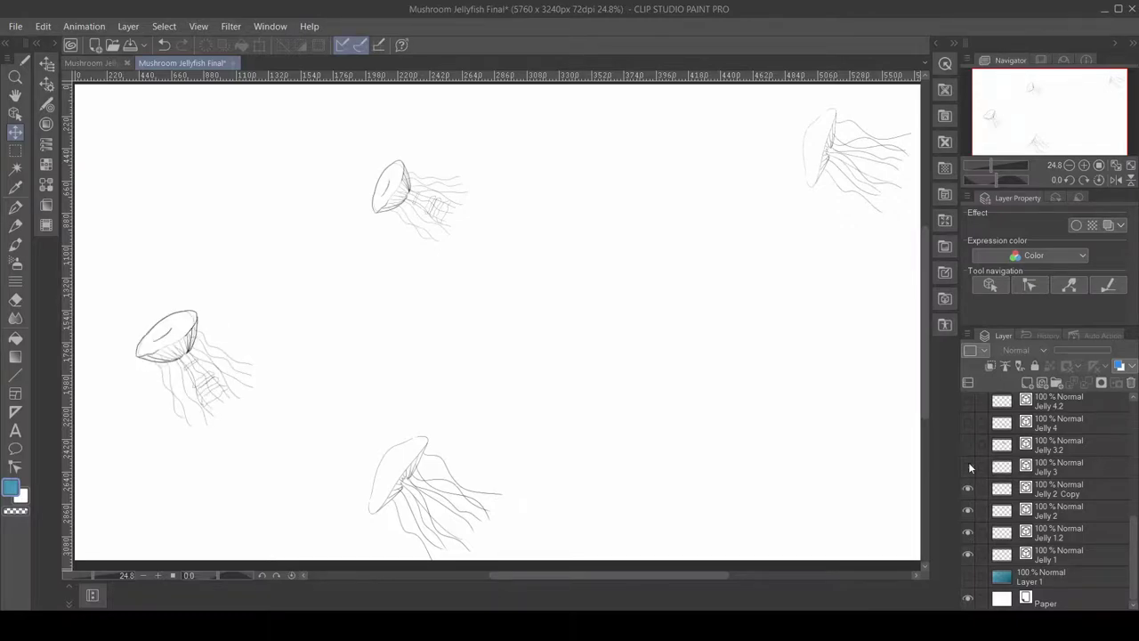
pyautogui.click(968, 464)
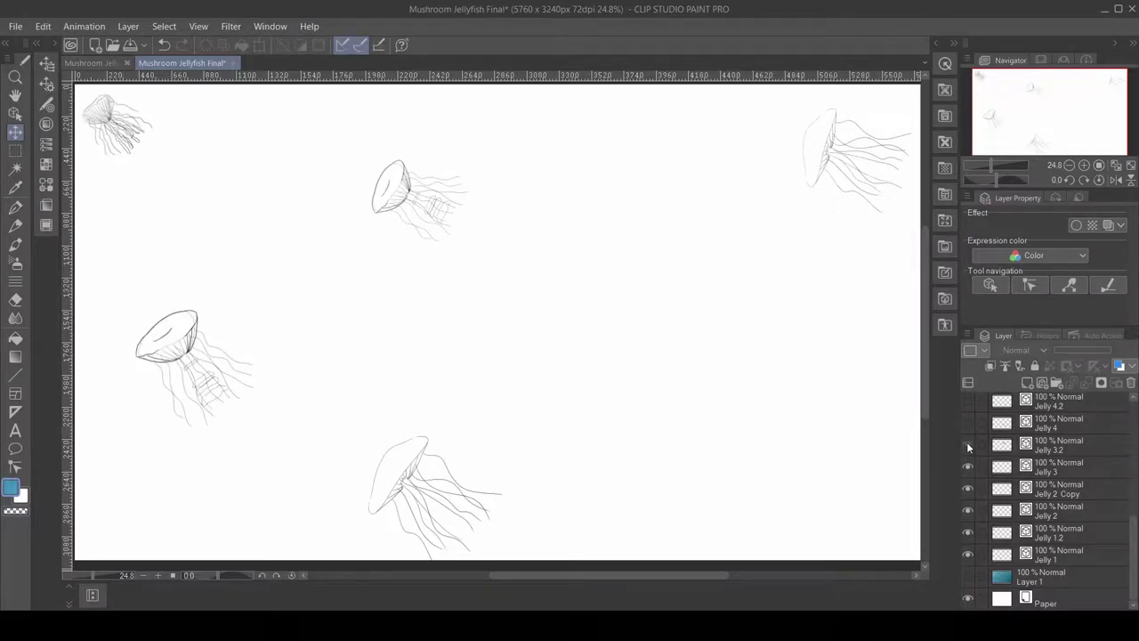
pyautogui.click(968, 444)
pyautogui.click(968, 423)
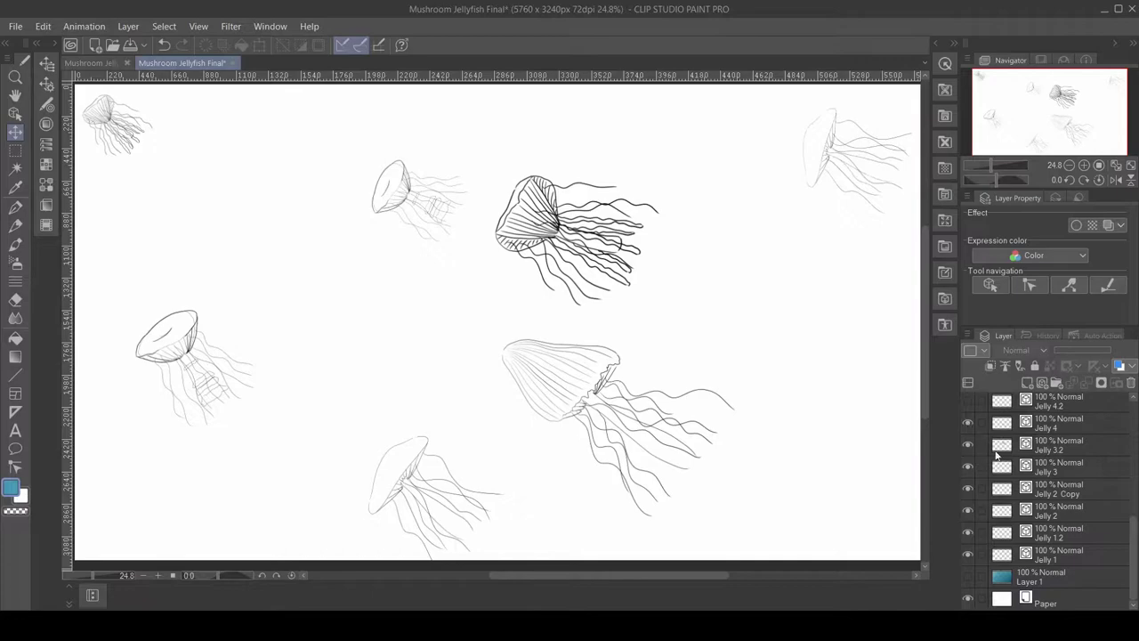
# Show the Jelly 4.2, Jelly 5, 5.2, 5.3 and 5.4 layers.
pyautogui.scroll(2, 995, 454)
pyautogui.scroll(2, 995, 454)
pyautogui.scroll(1, 996, 454)
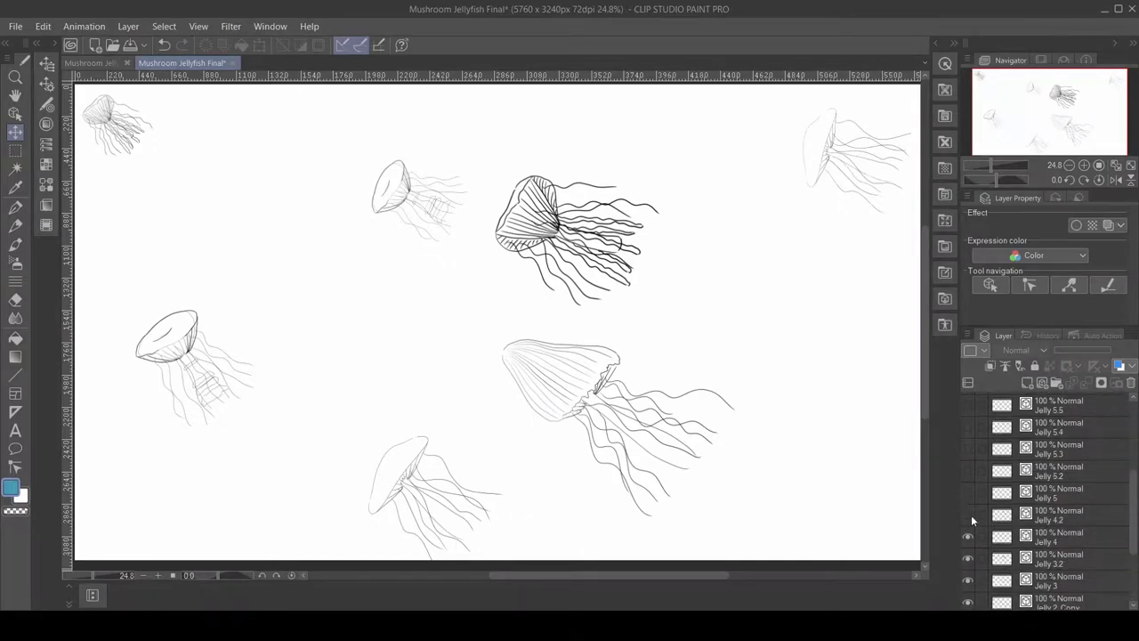
pyautogui.click(968, 514)
pyautogui.click(968, 492)
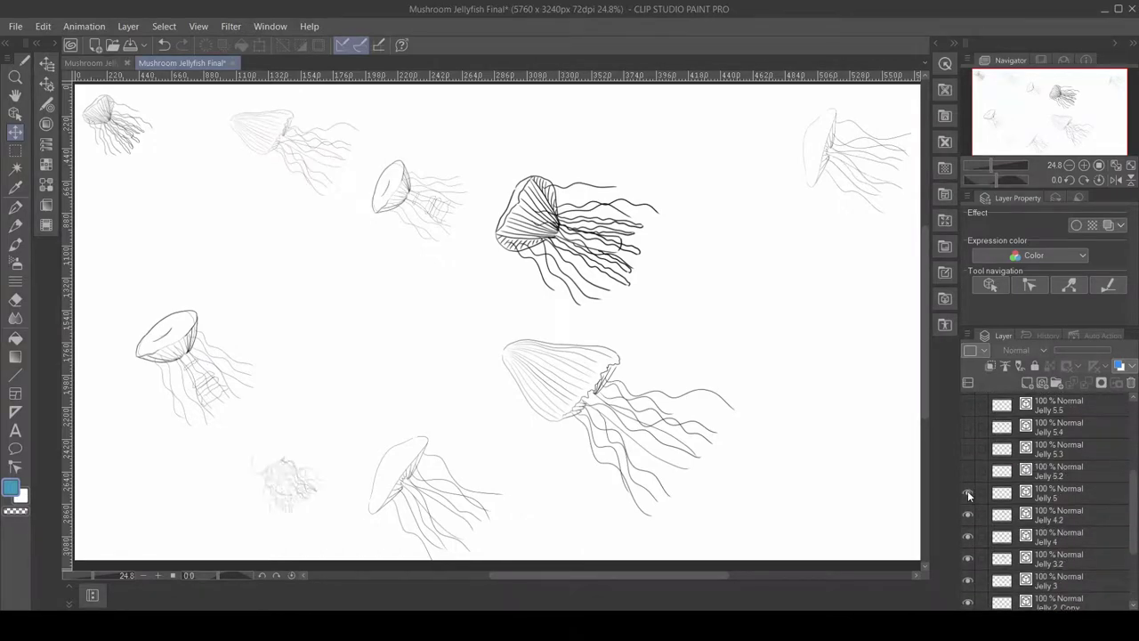
pyautogui.click(969, 472)
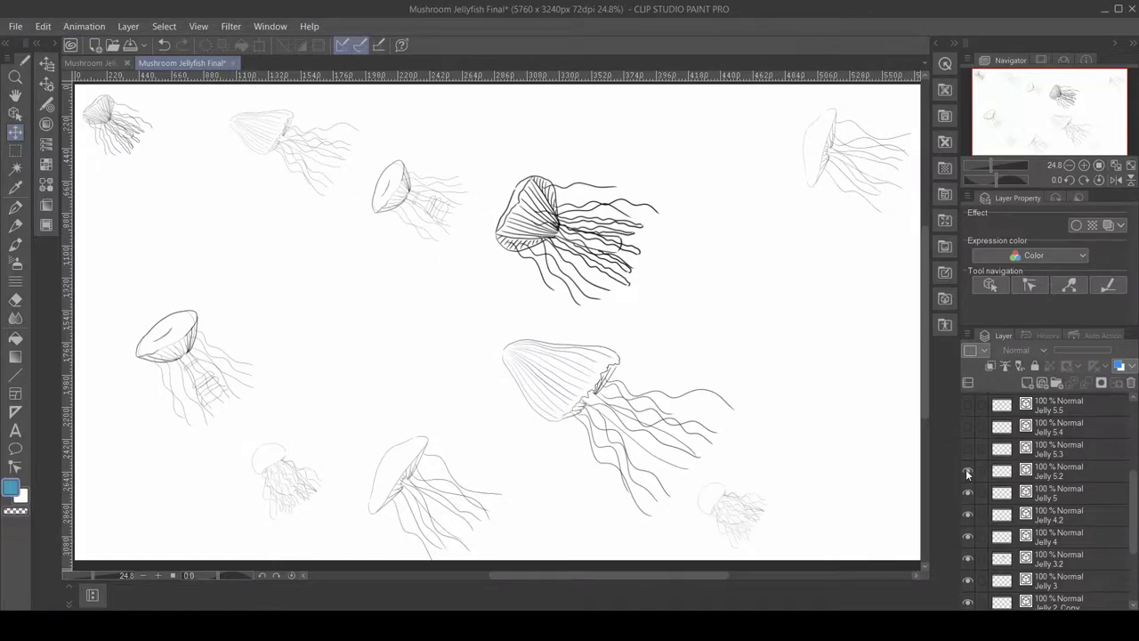
pyautogui.click(969, 449)
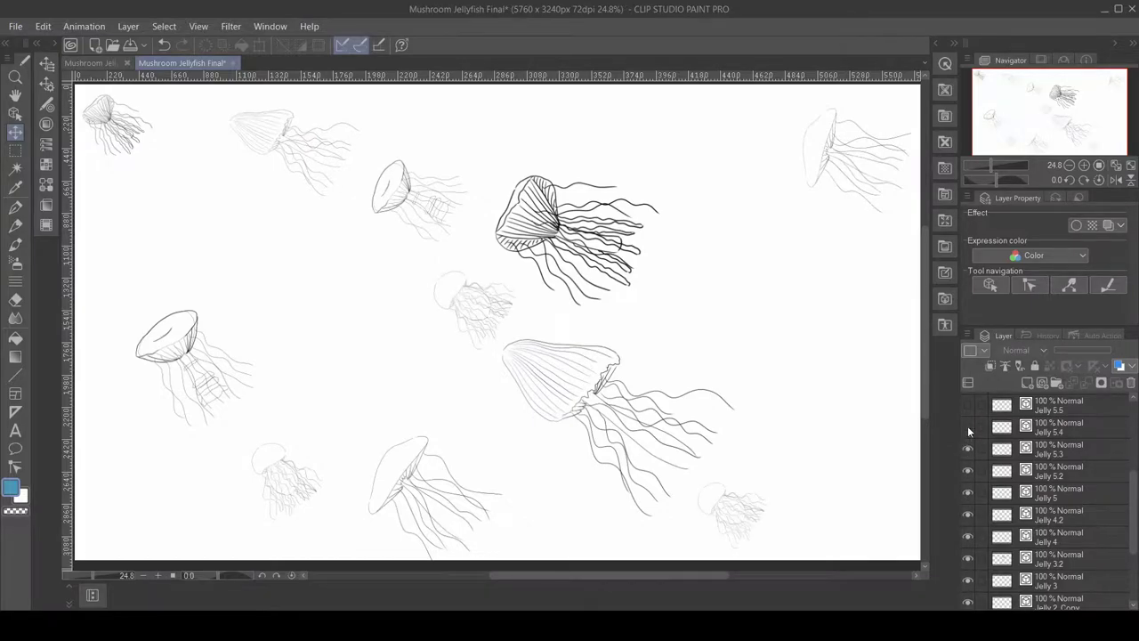
pyautogui.click(968, 429)
# Show the Jelly 5.5, 5.6 and Jelly 6 through 6.5 layers.
pyautogui.scroll(3, 968, 431)
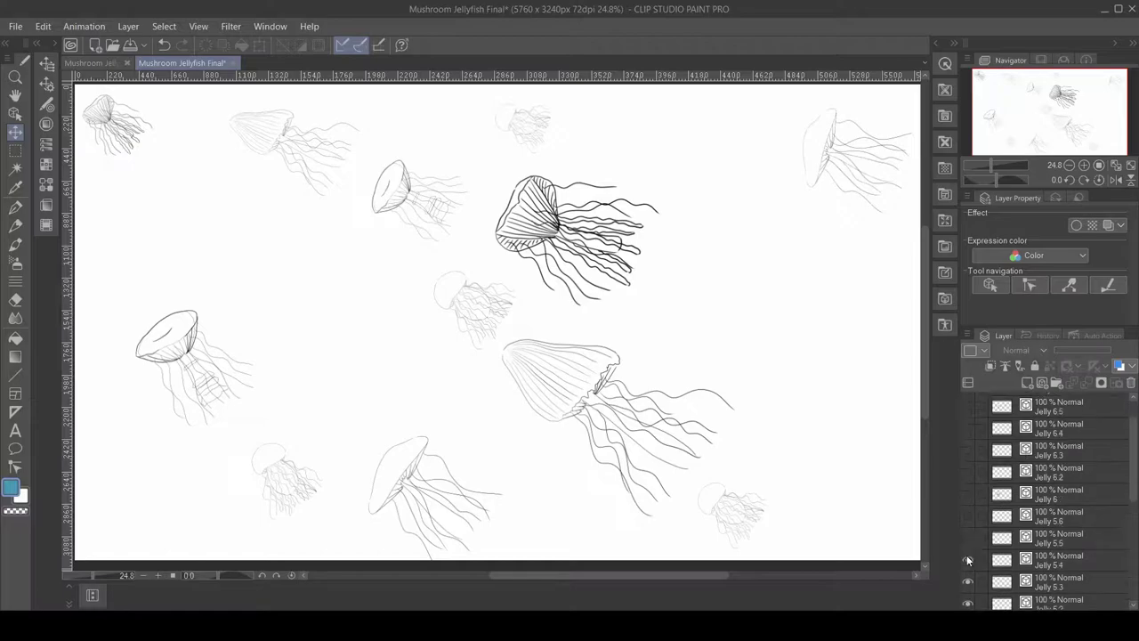
pyautogui.click(967, 537)
pyautogui.click(969, 515)
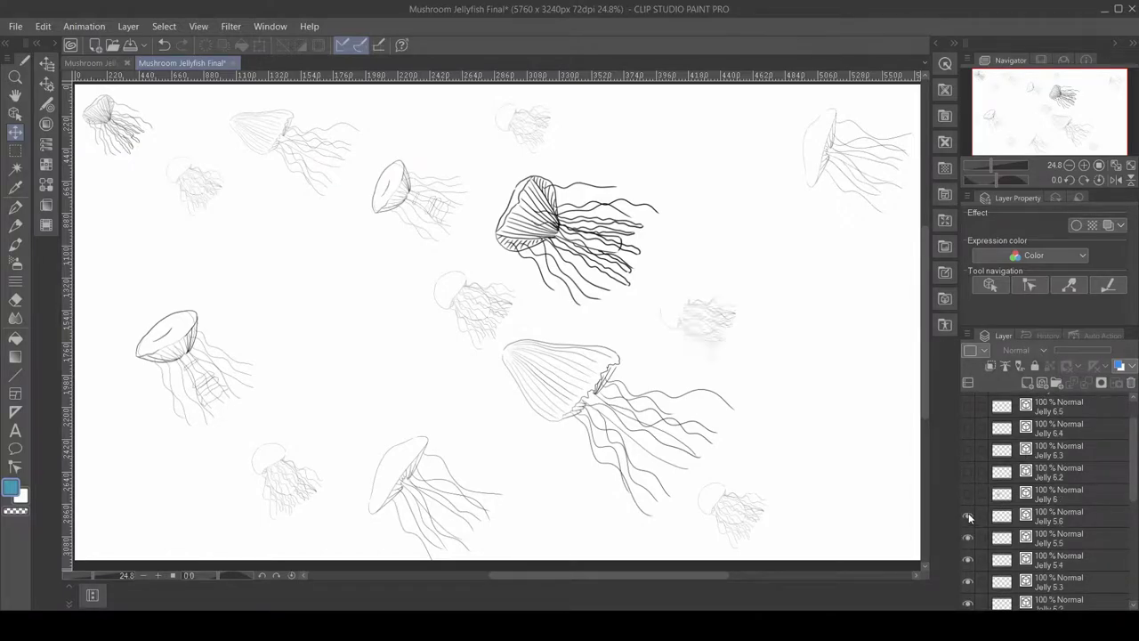
pyautogui.click(968, 494)
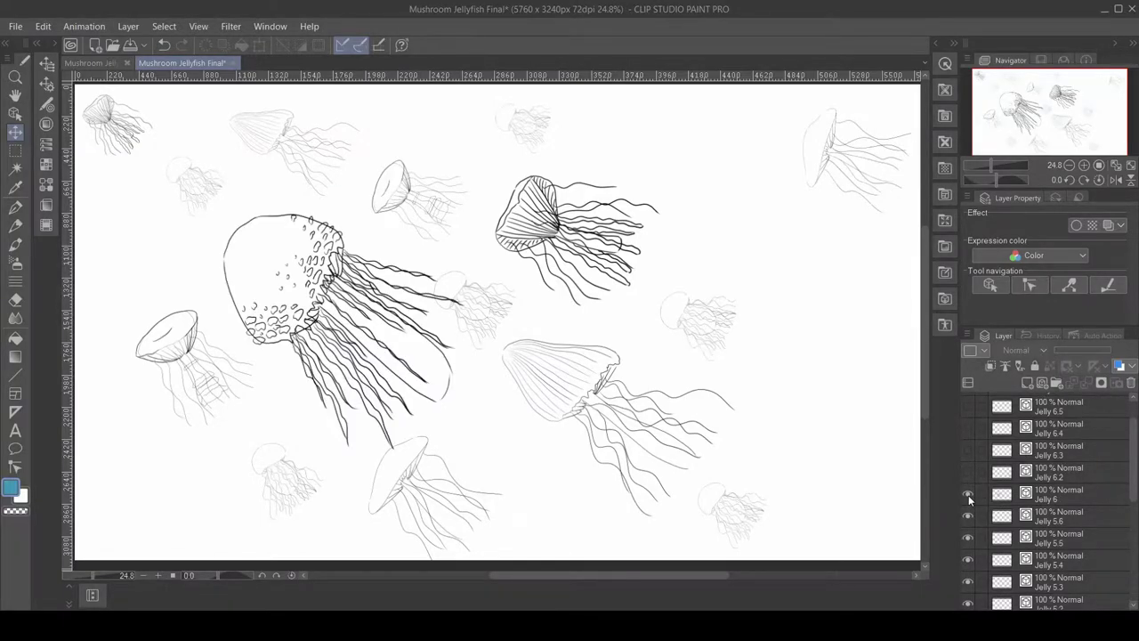
pyautogui.click(968, 472)
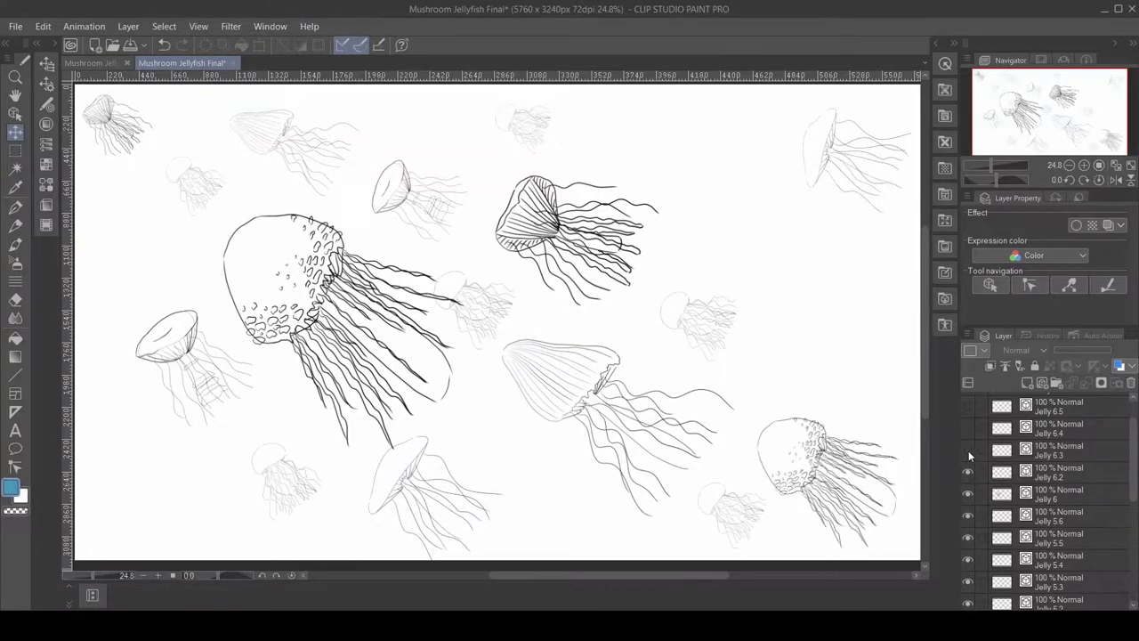
pyautogui.click(968, 450)
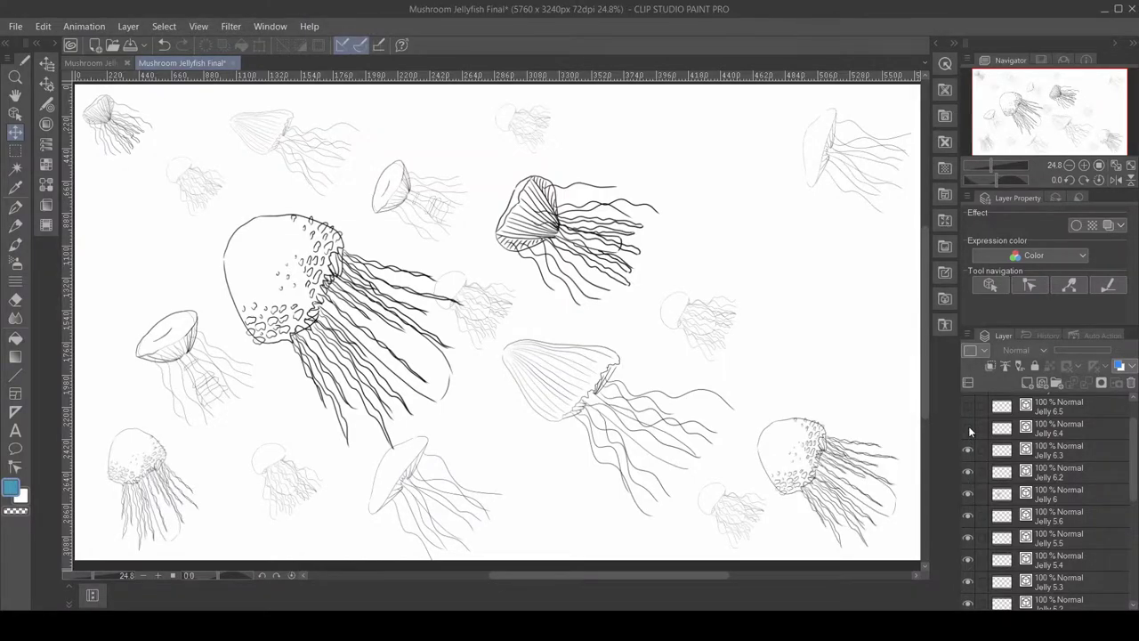
pyautogui.click(968, 427)
pyautogui.click(968, 409)
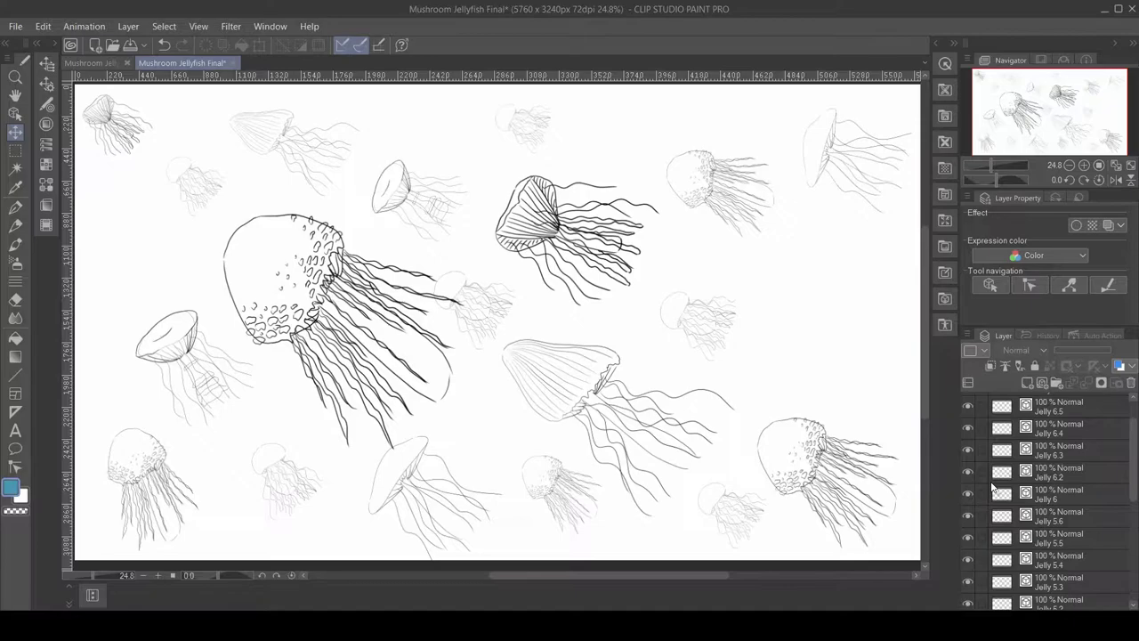
# Show Jelly 7, Jelly 7.2 and Layer 1, revealing the teal background.
pyautogui.scroll(2, 965, 425)
pyautogui.click(969, 425)
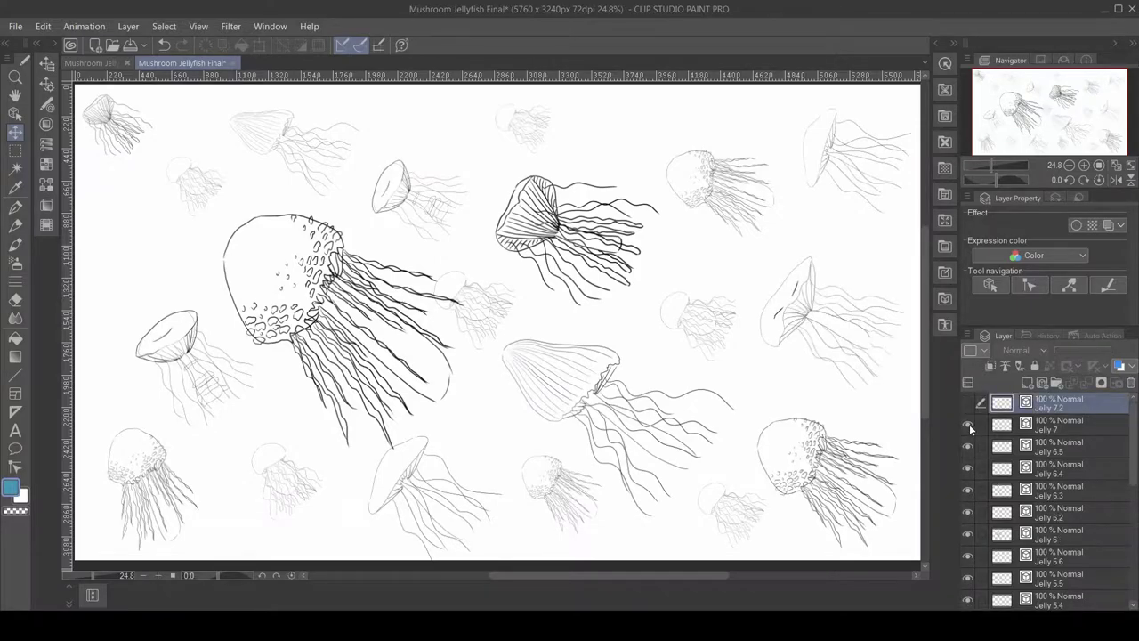
pyautogui.click(968, 402)
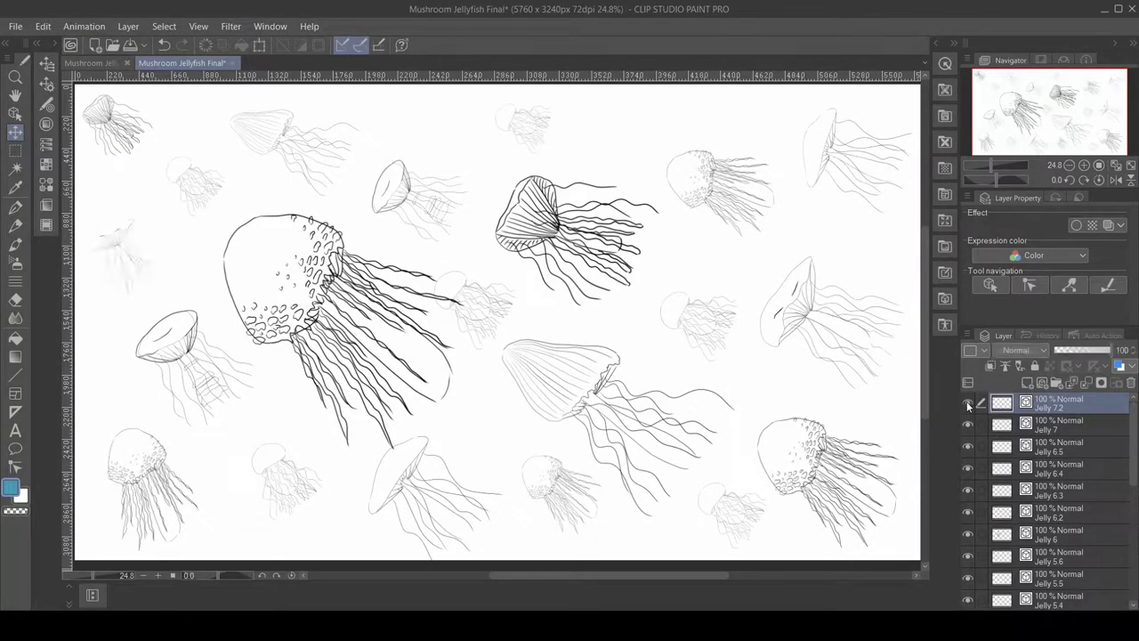
pyautogui.scroll(-5, 1044, 501)
pyautogui.scroll(-3, 1044, 501)
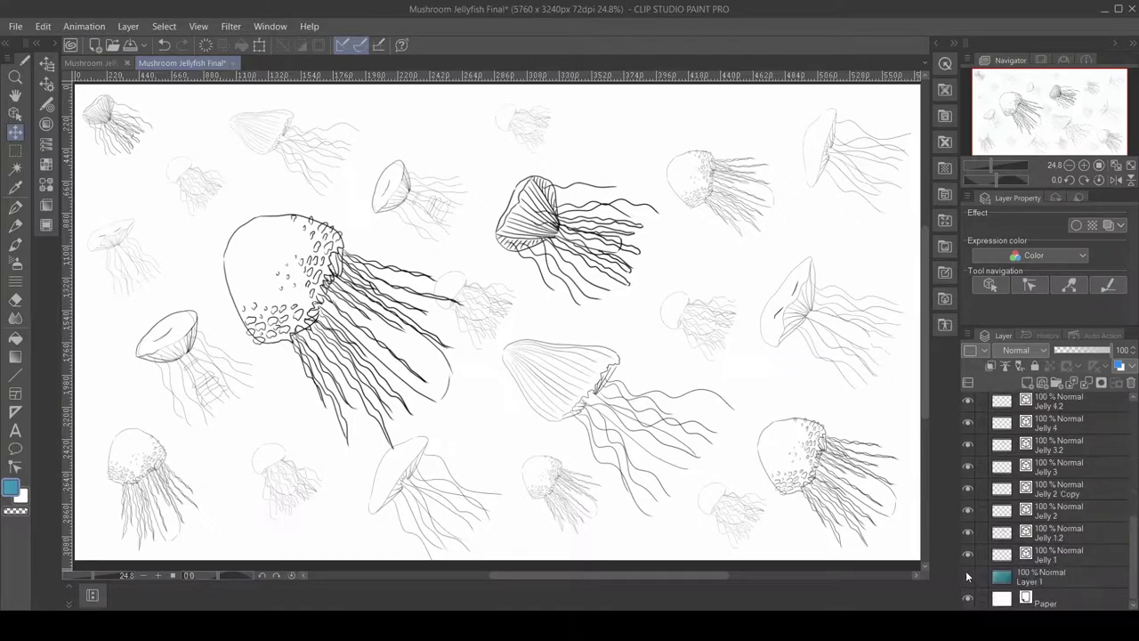
pyautogui.click(967, 576)
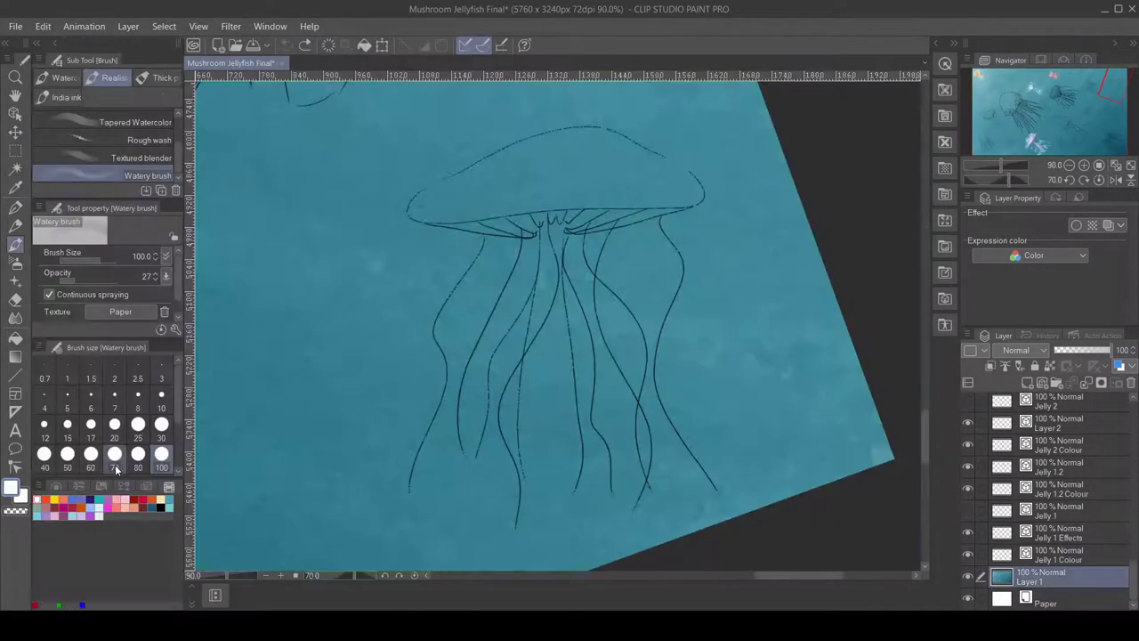
# Paint pale Watery brush highlights in the bell and stem, using sizes 40 and 10 at opacity 81.
pyautogui.moveTo(462, 191); pyautogui.dragTo(672, 173)
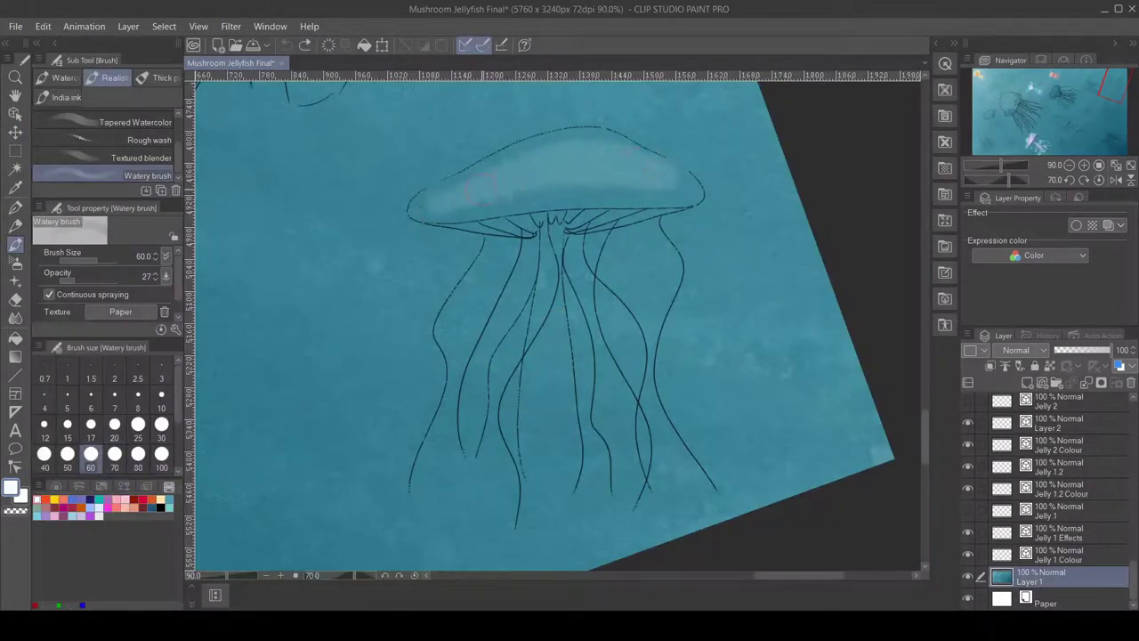
pyautogui.moveTo(445, 209); pyautogui.dragTo(695, 191)
pyautogui.moveTo(534, 143)
pyautogui.mouseDown()
pyautogui.moveTo(615, 171)
pyautogui.moveTo(445, 200)
pyautogui.moveTo(508, 178)
pyautogui.moveTo(593, 178)
pyautogui.moveTo(577, 173)
pyautogui.mouseUp()
pyautogui.click(44, 454)
pyautogui.moveTo(545, 230); pyautogui.dragTo(550, 461)
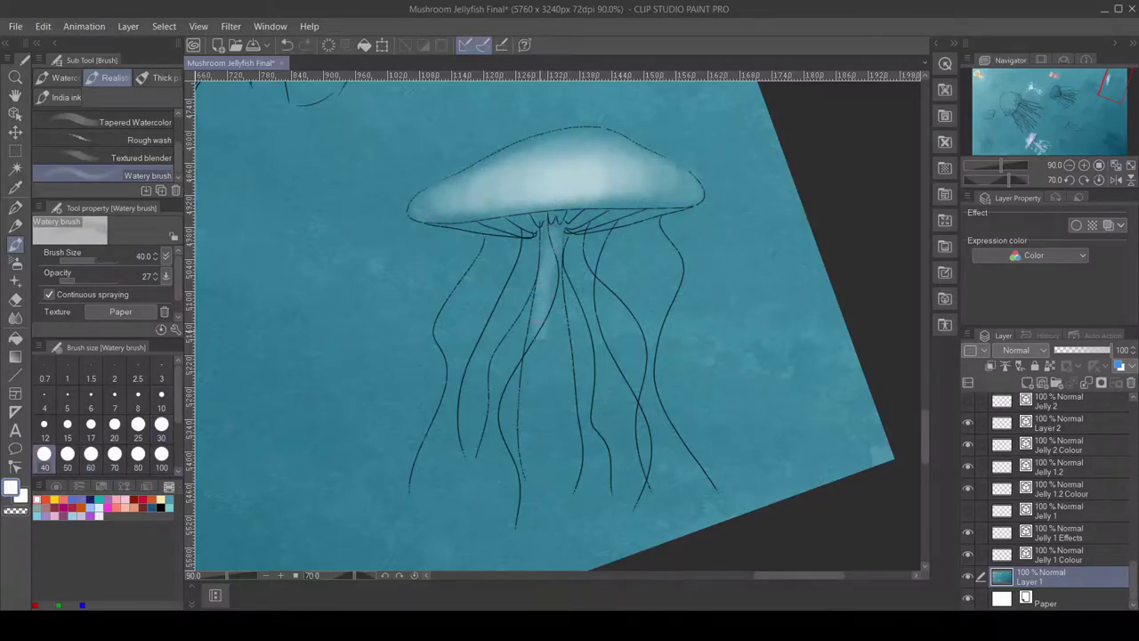
pyautogui.moveTo(550, 222)
pyautogui.mouseDown()
pyautogui.moveTo(547, 471)
pyautogui.moveTo(550, 391)
pyautogui.mouseUp()
pyautogui.click(161, 408)
pyautogui.click(98, 281)
pyautogui.moveTo(663, 209)
pyautogui.mouseDown()
pyautogui.moveTo(583, 232)
pyautogui.moveTo(548, 217)
pyautogui.moveTo(481, 234)
pyautogui.mouseUp()
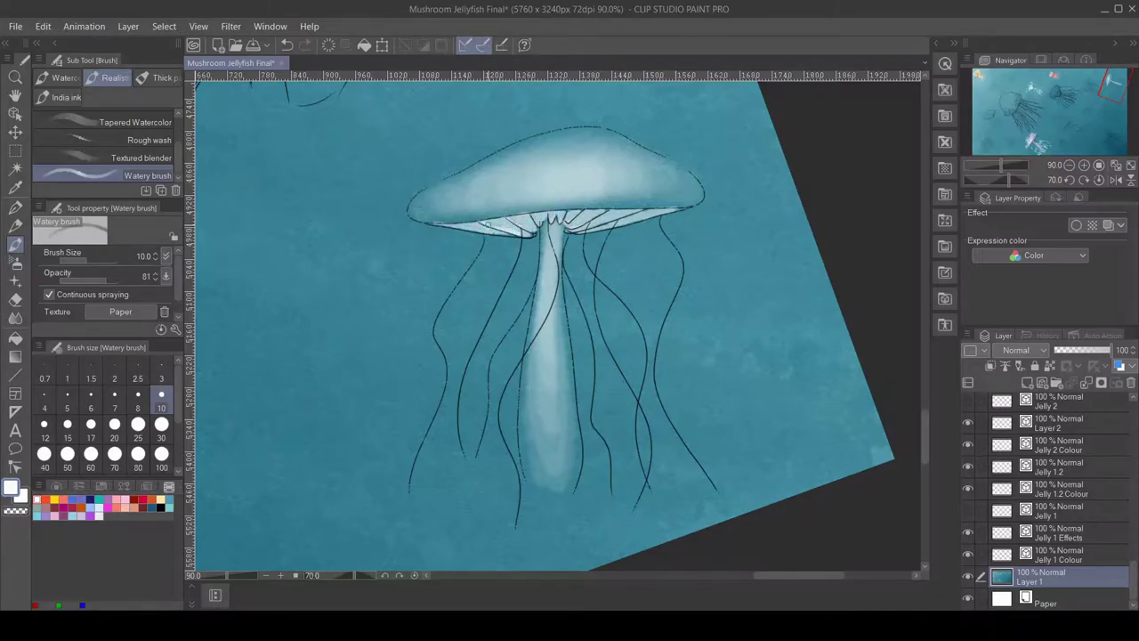
# On the Jelly 1.2 Colour layer, smooth the bell top and stem with the Textured blender.
pyautogui.click(1085, 492)
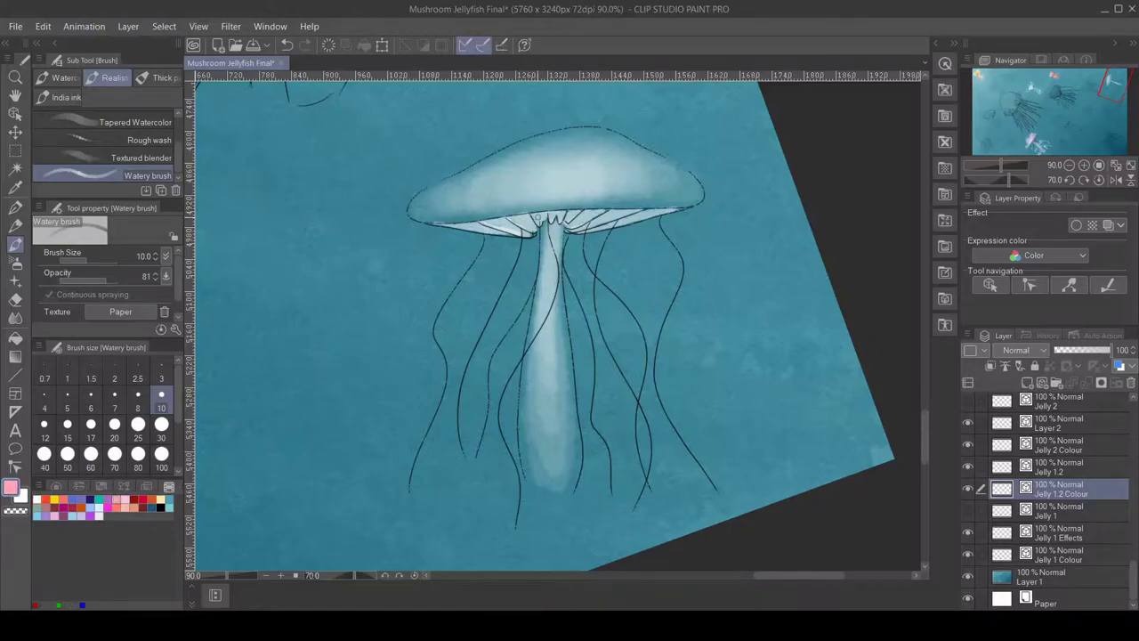
pyautogui.click(133, 157)
pyautogui.moveTo(436, 206); pyautogui.dragTo(574, 138)
pyautogui.moveTo(435, 206); pyautogui.dragTo(554, 144)
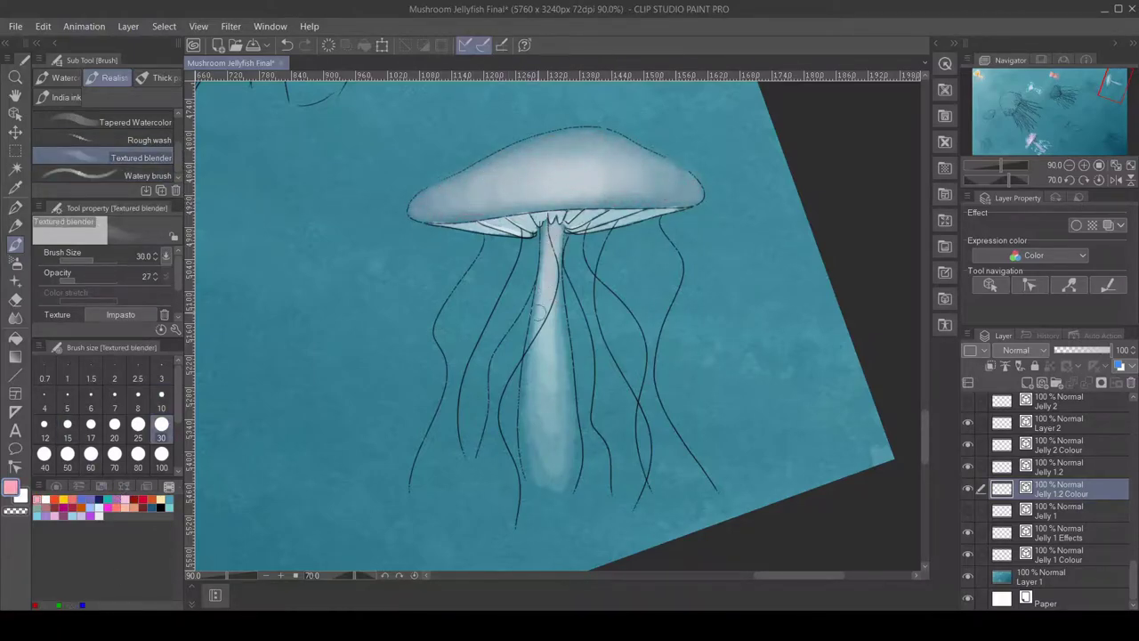
pyautogui.moveTo(532, 356); pyautogui.dragTo(549, 274)
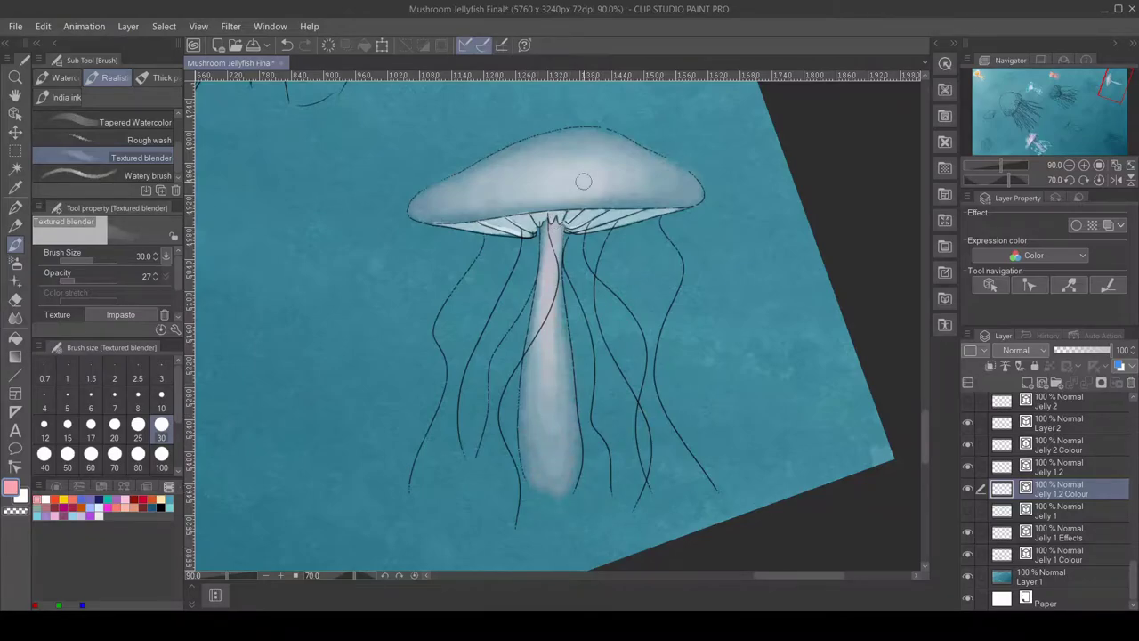
pyautogui.click(119, 499)
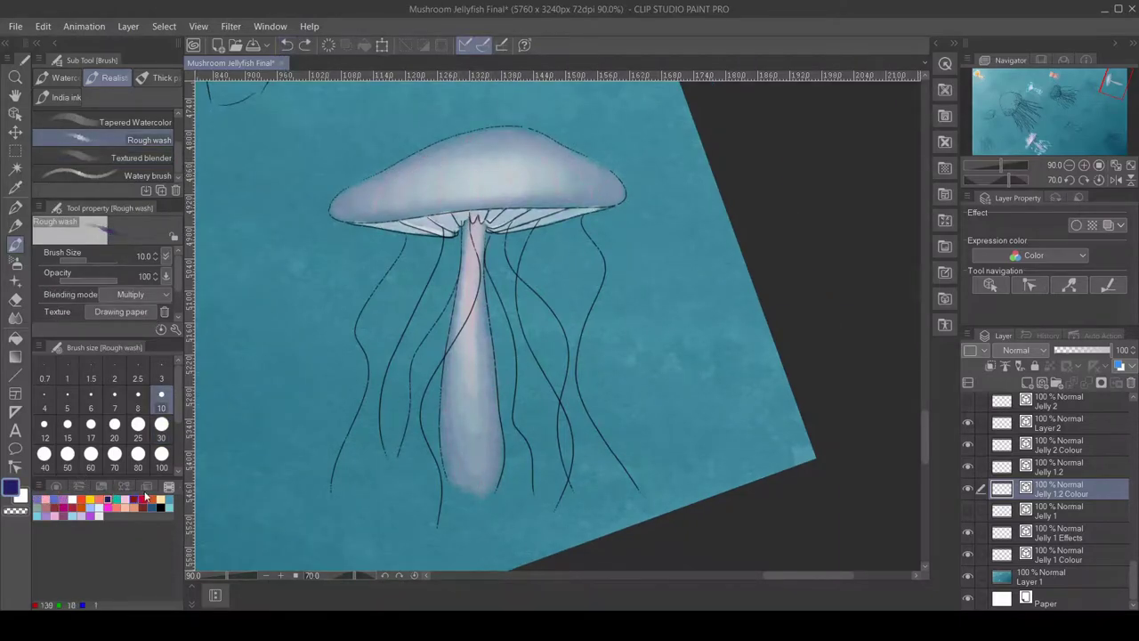
# Dab dark wash spots across the mushroom jellyfish's bell.
pyautogui.moveTo(360, 197); pyautogui.dragTo(371, 194)
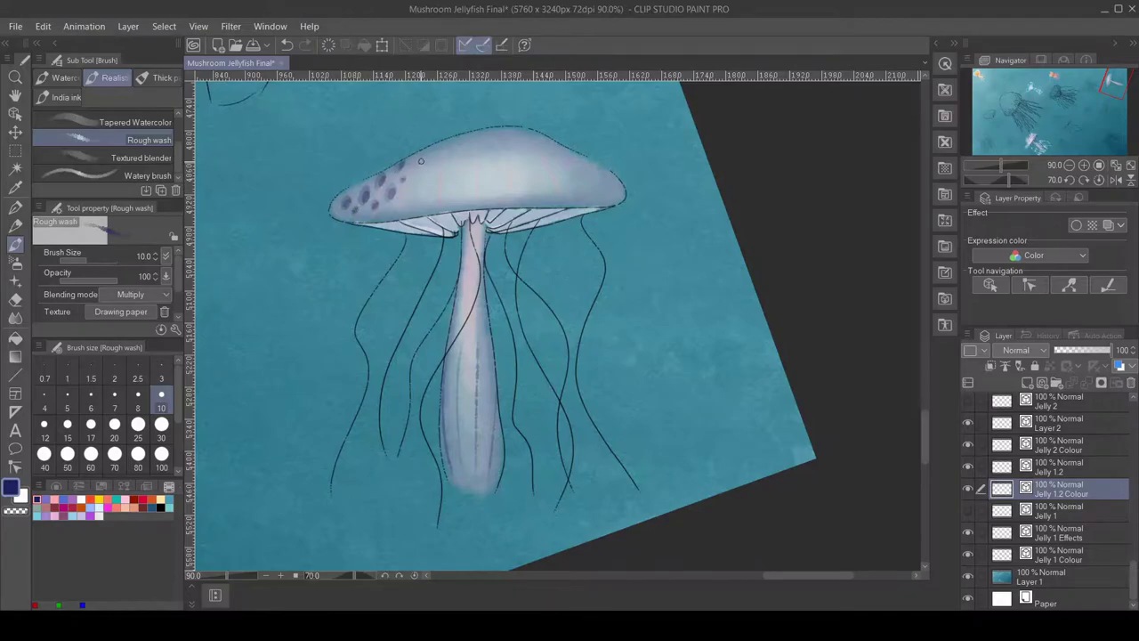
pyautogui.moveTo(421, 161); pyautogui.dragTo(420, 166)
pyautogui.click(432, 176)
pyautogui.click(443, 144)
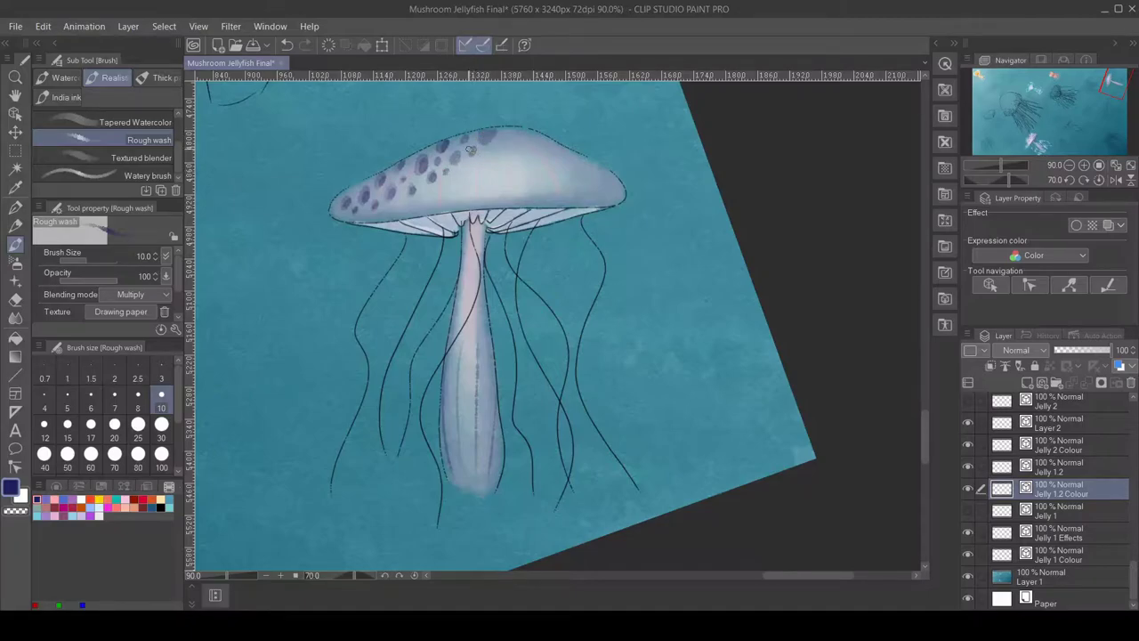
pyautogui.click(456, 186)
pyautogui.click(536, 140)
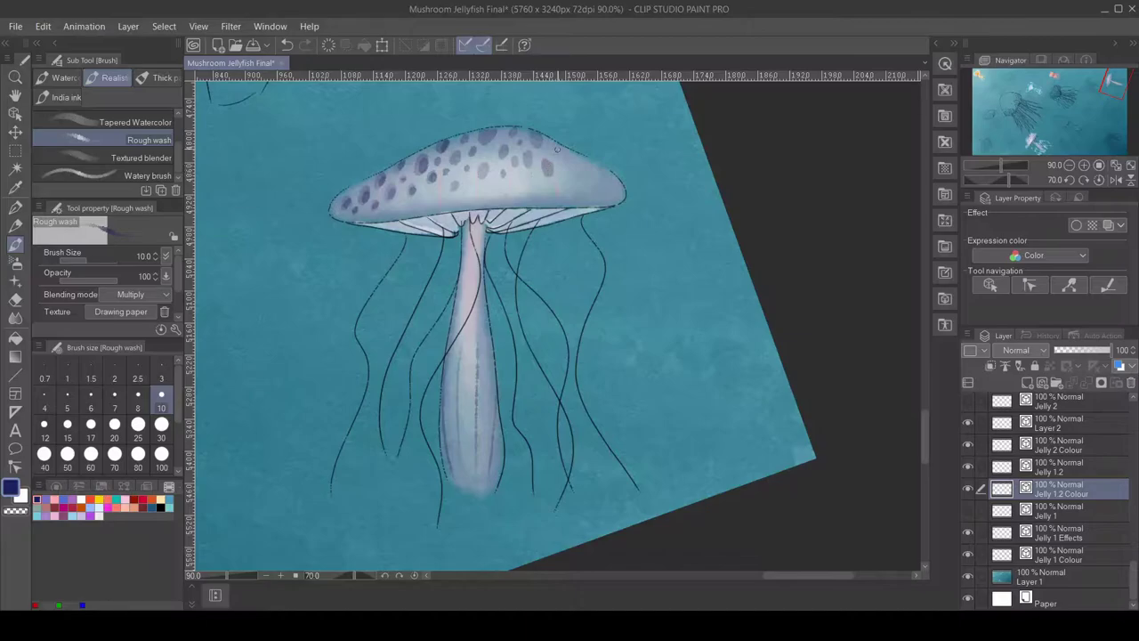
pyautogui.click(587, 166)
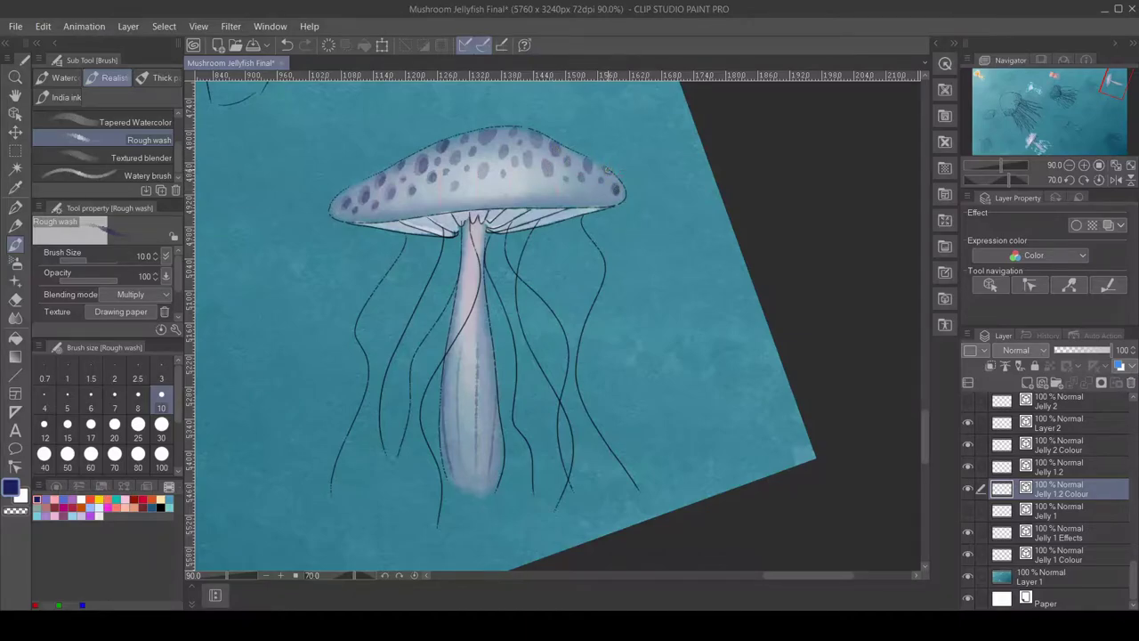
pyautogui.click(549, 166)
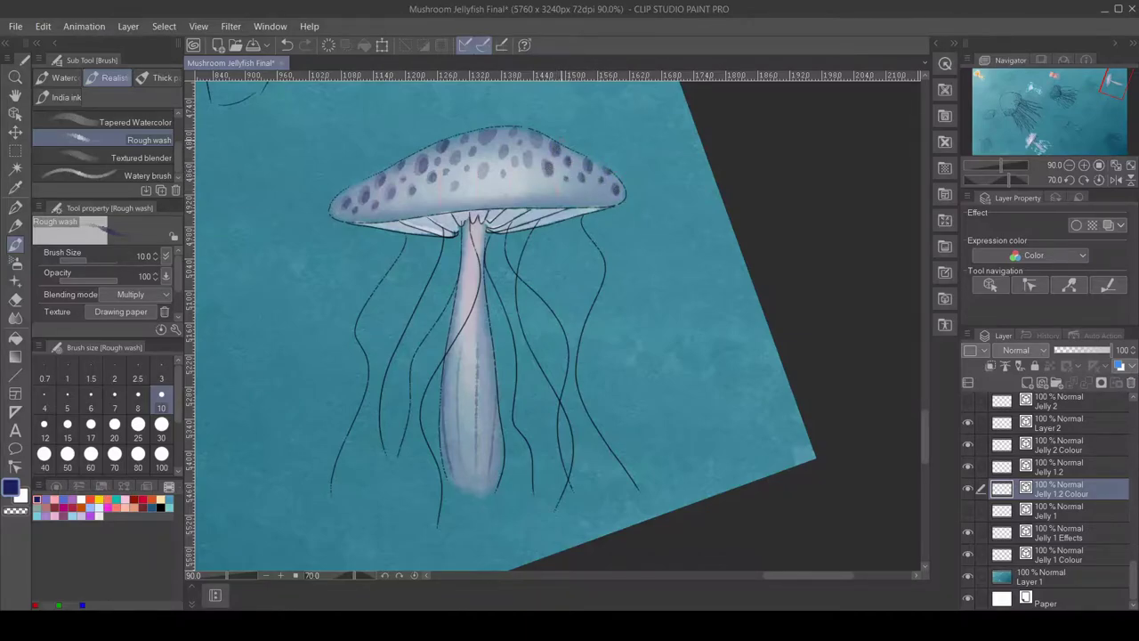
pyautogui.click(530, 160)
# Streak light pink and dark navy wash along the gills and lower stem.
pyautogui.click(43, 498)
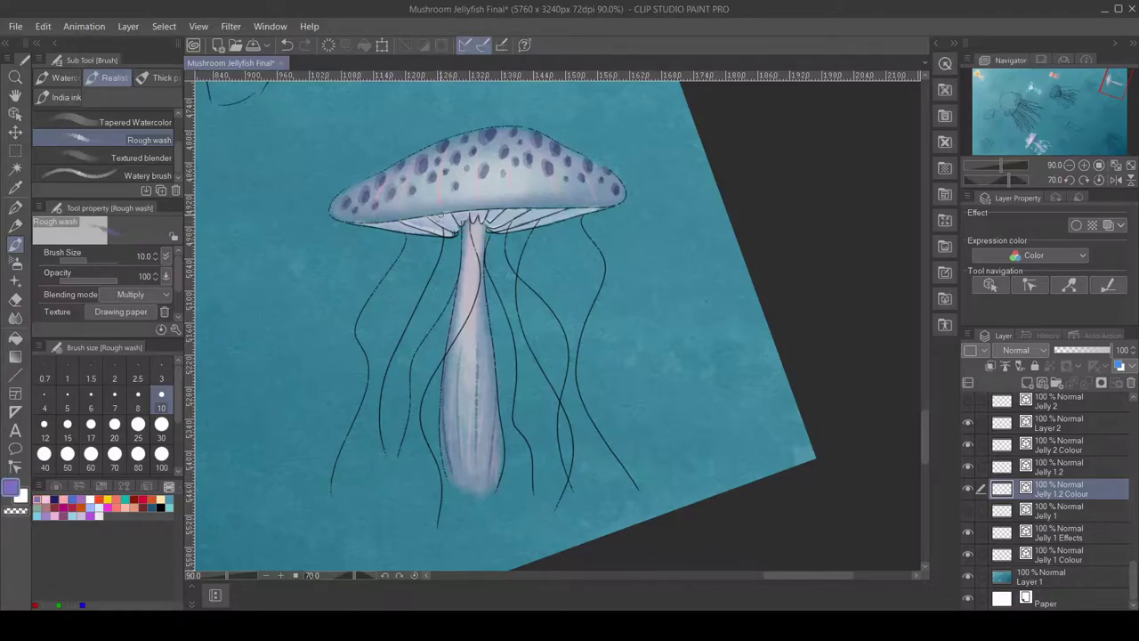
pyautogui.moveTo(439, 216); pyautogui.dragTo(492, 219)
pyautogui.keyDown('alt'); pyautogui.click(552, 218); pyautogui.keyUp('alt')
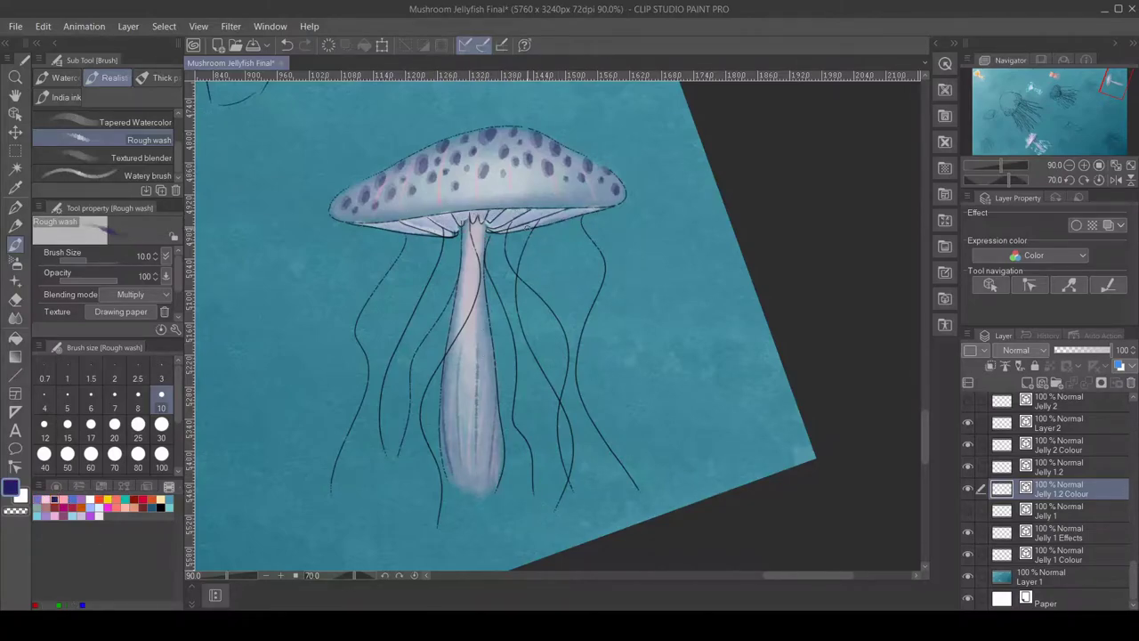
pyautogui.moveTo(445, 224); pyautogui.dragTo(402, 230)
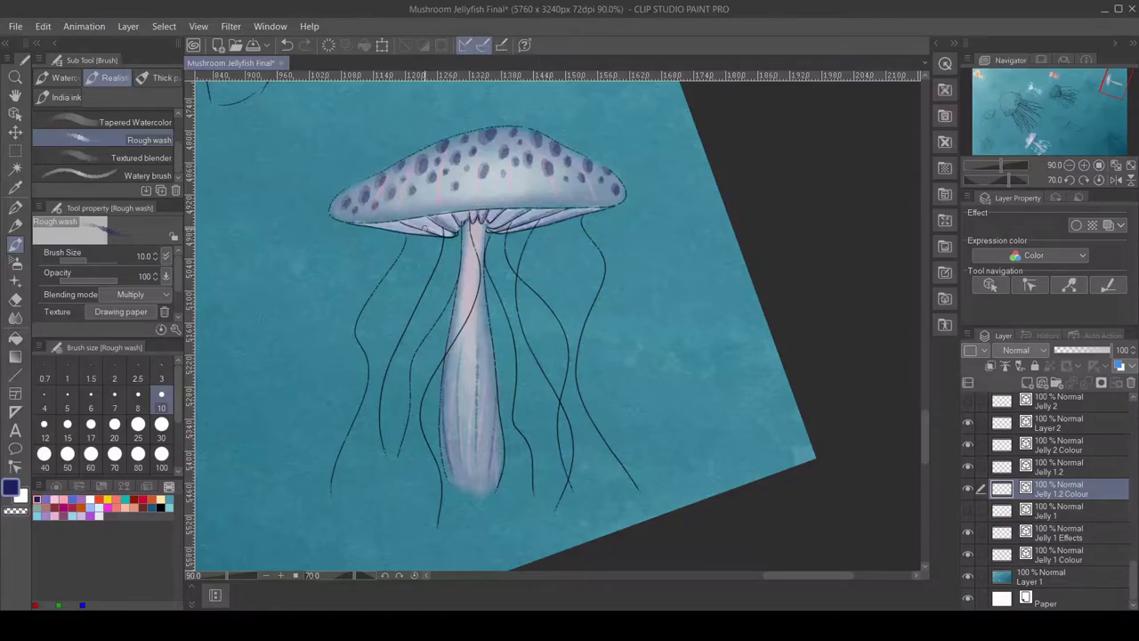
pyautogui.moveTo(488, 408); pyautogui.dragTo(488, 484)
# Draw white pencil lines along the left, central and right tentacles.
pyautogui.press('p')
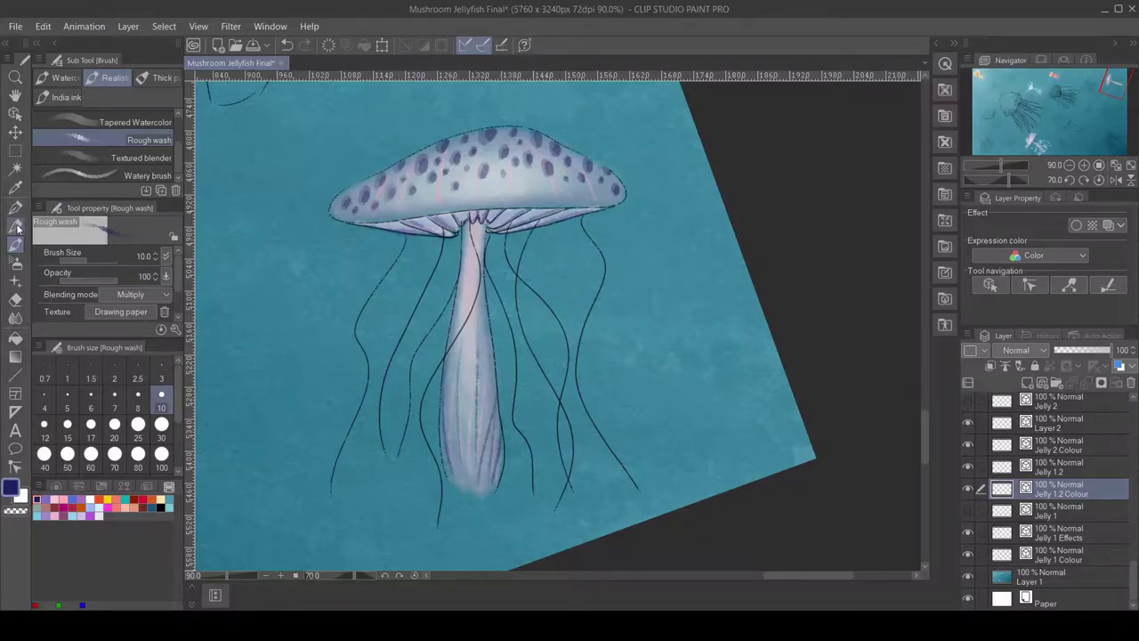
pyautogui.press('x')
pyautogui.moveTo(404, 236); pyautogui.dragTo(343, 419)
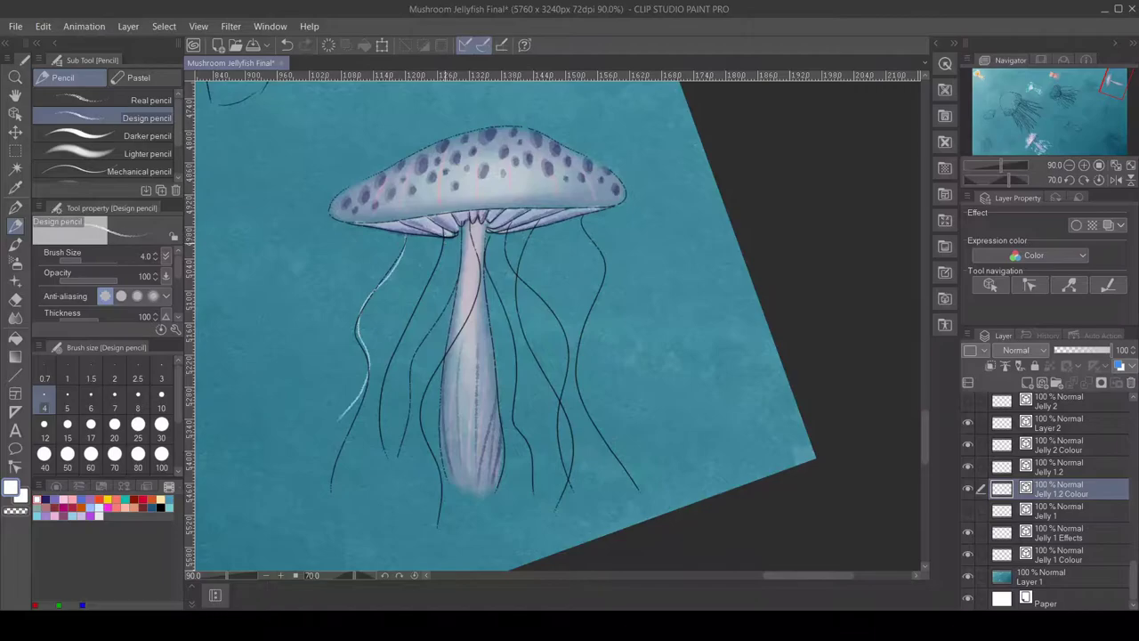
pyautogui.moveTo(445, 239); pyautogui.dragTo(365, 516)
pyautogui.moveTo(481, 222)
pyautogui.mouseDown()
pyautogui.moveTo(455, 547)
pyautogui.moveTo(534, 494)
pyautogui.mouseUp()
pyautogui.moveTo(523, 224); pyautogui.dragTo(587, 436)
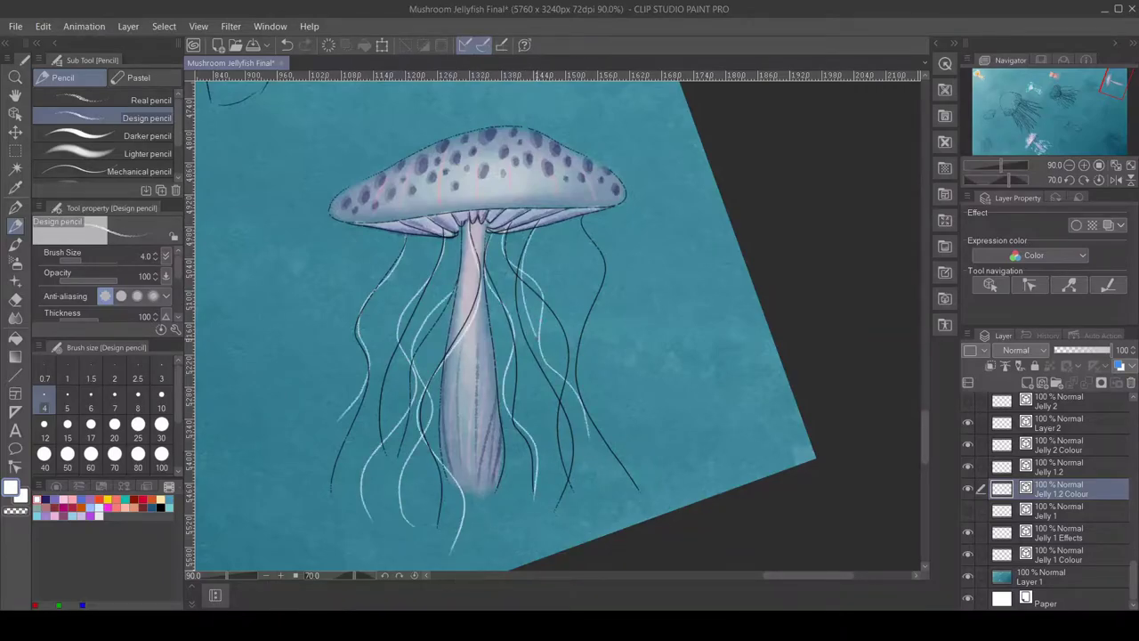
pyautogui.moveTo(536, 336); pyautogui.dragTo(570, 502)
pyautogui.moveTo(579, 214); pyautogui.dragTo(619, 383)
# Outline the cap and a stem line in white with pencil size 6.
pyautogui.click(90, 400)
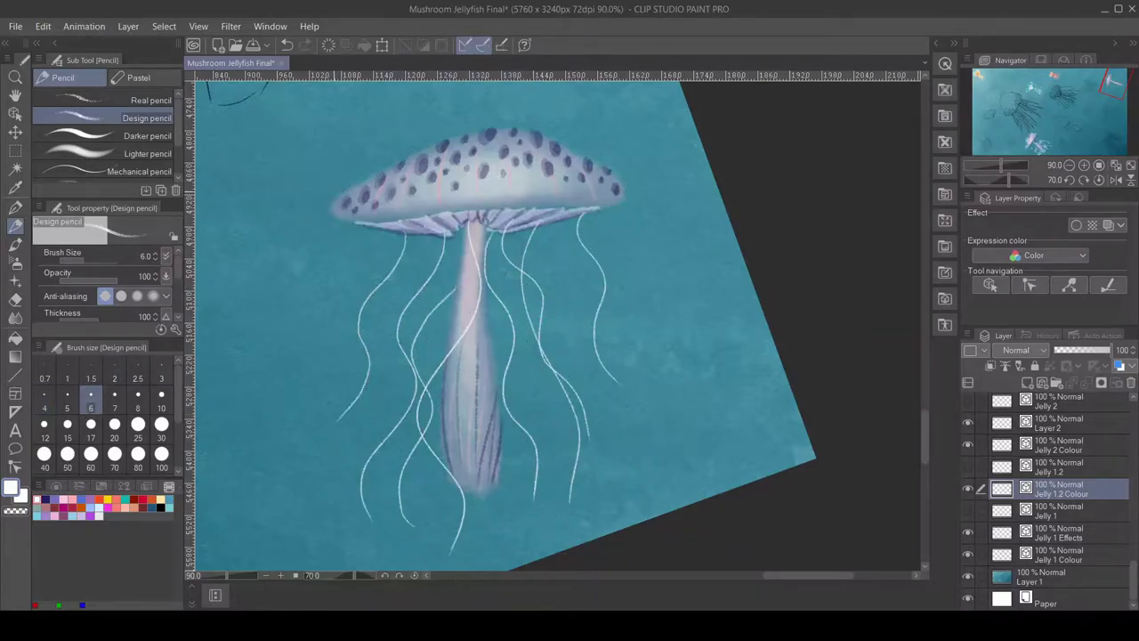
pyautogui.moveTo(417, 150)
pyautogui.mouseDown()
pyautogui.moveTo(335, 203)
pyautogui.moveTo(502, 223)
pyautogui.moveTo(621, 198)
pyautogui.mouseUp()
pyautogui.moveTo(436, 134)
pyautogui.mouseDown()
pyautogui.moveTo(541, 126)
pyautogui.moveTo(625, 191)
pyautogui.mouseUp()
pyautogui.moveTo(455, 232)
pyautogui.mouseDown()
pyautogui.moveTo(441, 472)
pyautogui.moveTo(494, 407)
pyautogui.mouseUp()
# Shade the left tentacles and stem with dark blue Rough wash.
pyautogui.press('x')
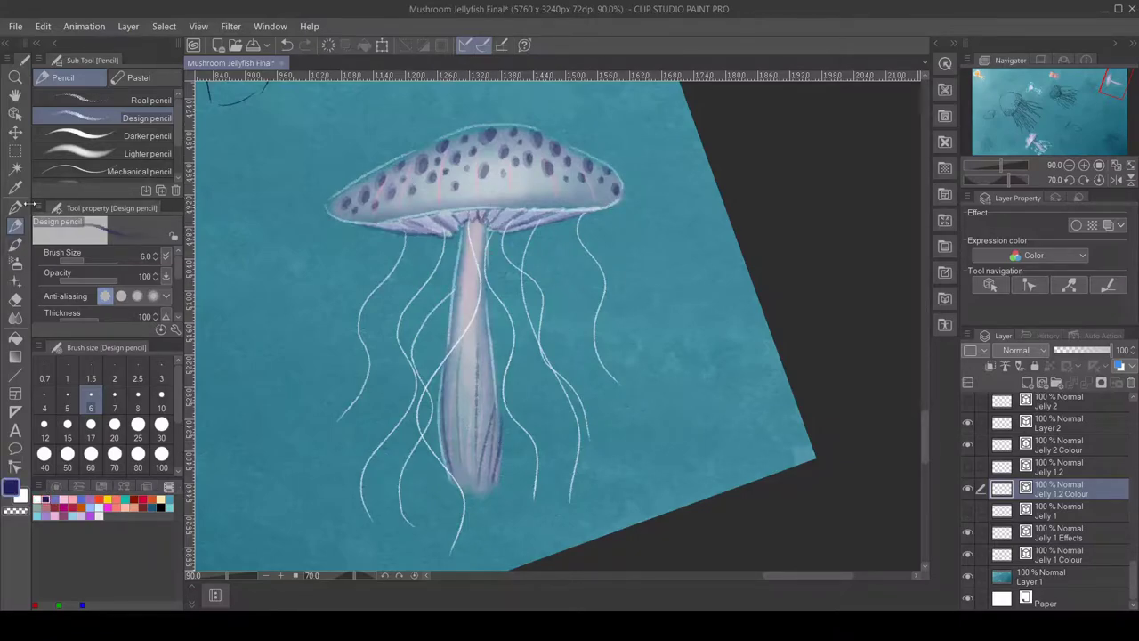
pyautogui.click(15, 244)
pyautogui.moveTo(403, 228); pyautogui.dragTo(379, 290)
pyautogui.moveTo(445, 230); pyautogui.dragTo(420, 293)
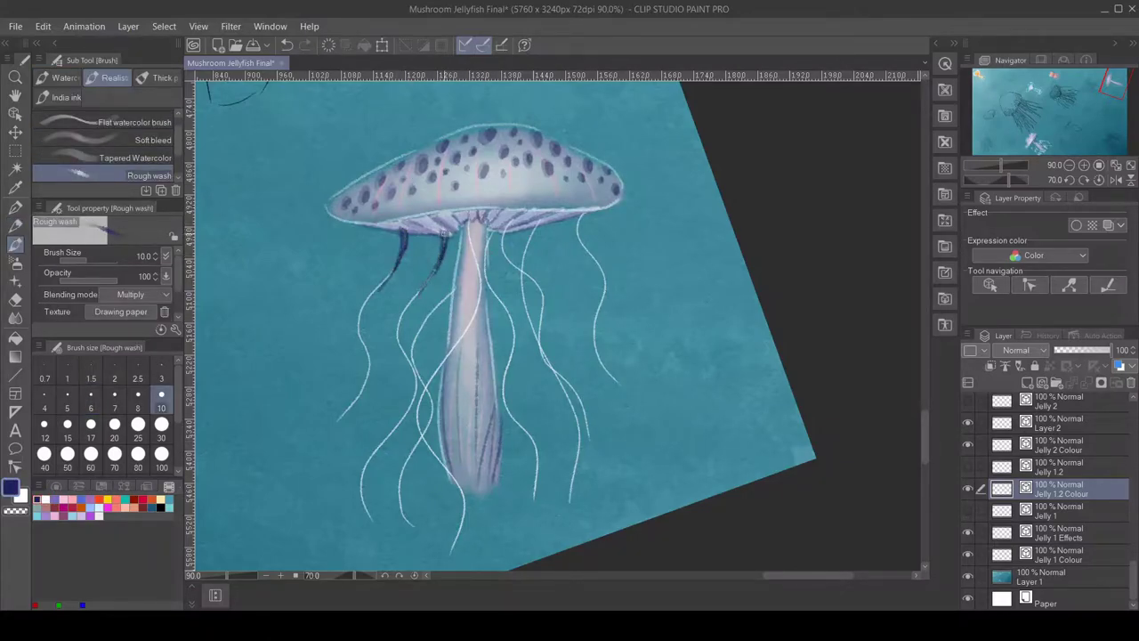
pyautogui.moveTo(444, 253); pyautogui.dragTo(406, 313)
pyautogui.moveTo(472, 215); pyautogui.dragTo(481, 290)
pyautogui.moveTo(450, 356); pyautogui.dragTo(417, 422)
pyautogui.moveTo(365, 346); pyautogui.dragTo(397, 457)
pyautogui.moveTo(432, 312); pyautogui.dragTo(415, 345)
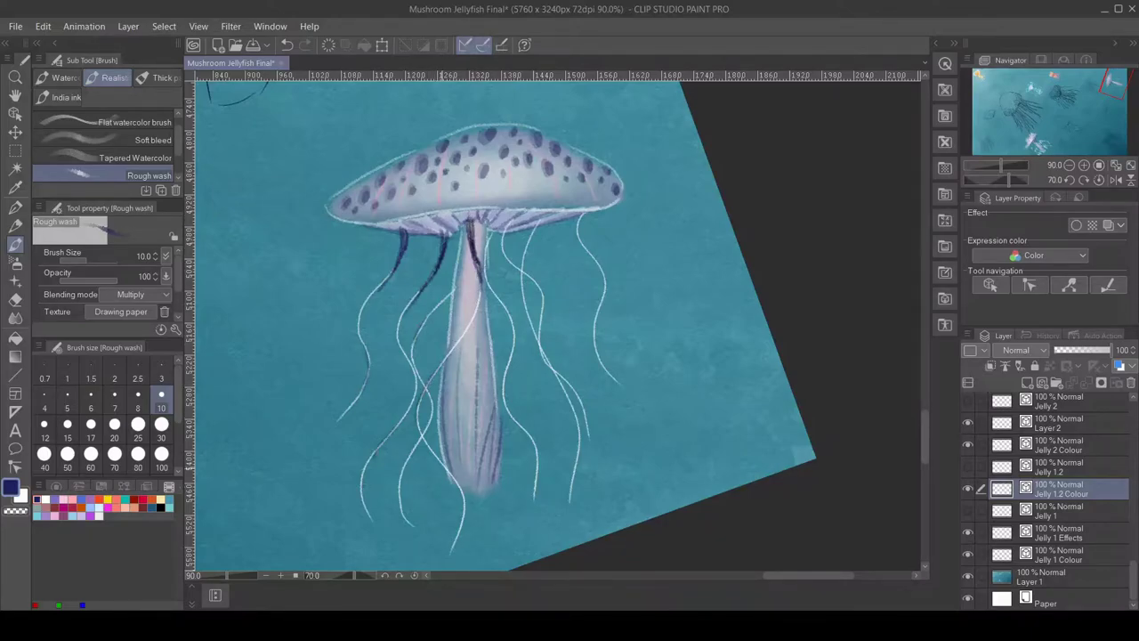
pyautogui.moveTo(436, 456); pyautogui.dragTo(459, 488)
# Shade the right tentacle roots and right tentacles dark blue.
pyautogui.moveTo(500, 301); pyautogui.dragTo(536, 447)
pyautogui.moveTo(495, 222); pyautogui.dragTo(490, 295)
pyautogui.moveTo(504, 213)
pyautogui.mouseDown()
pyautogui.moveTo(516, 269)
pyautogui.moveTo(510, 258)
pyautogui.moveTo(486, 283)
pyautogui.moveTo(524, 287)
pyautogui.mouseUp()
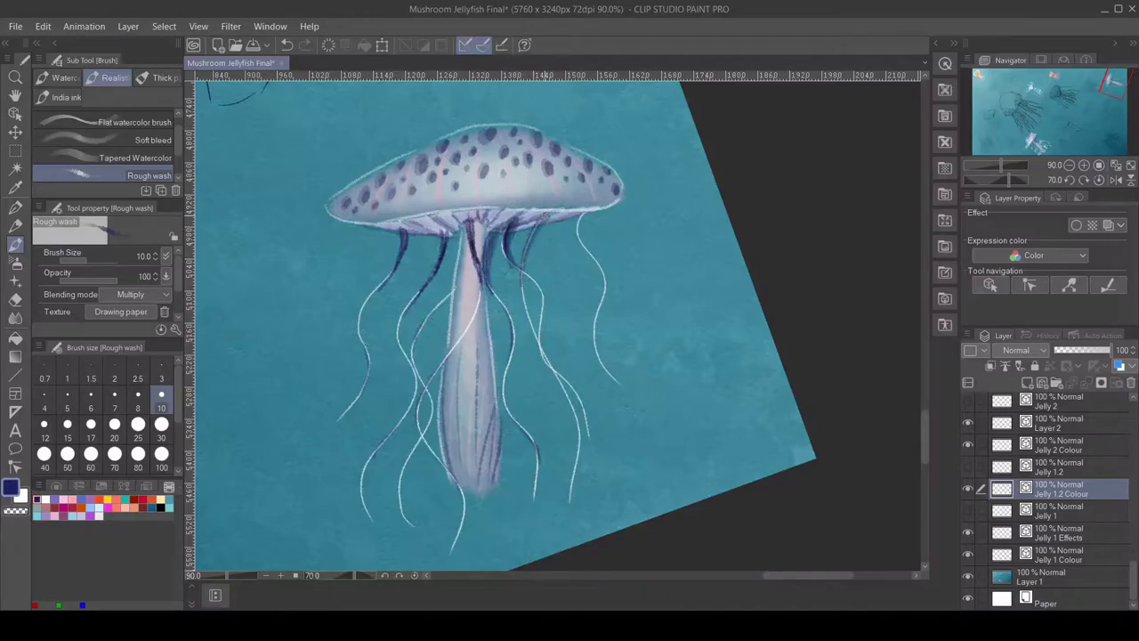
pyautogui.moveTo(541, 213); pyautogui.dragTo(522, 276)
pyautogui.moveTo(584, 210)
pyautogui.mouseDown()
pyautogui.moveTo(579, 249)
pyautogui.moveTo(593, 258)
pyautogui.mouseUp()
pyautogui.moveTo(595, 308); pyautogui.dragTo(598, 354)
pyautogui.moveTo(538, 305); pyautogui.dragTo(545, 360)
pyautogui.moveTo(575, 413); pyautogui.dragTo(579, 457)
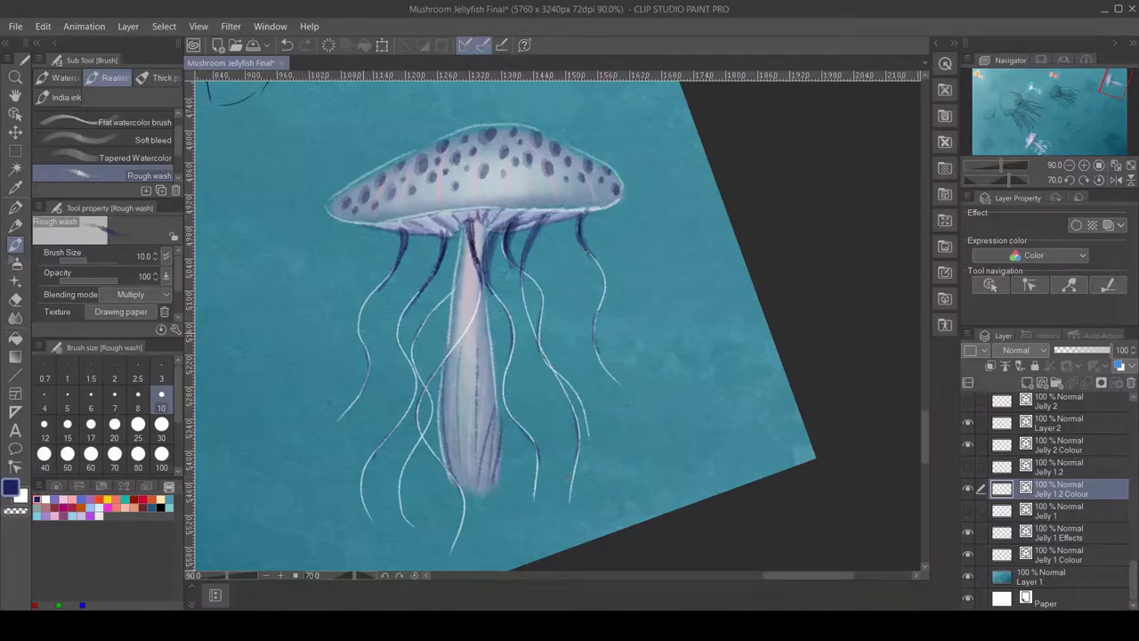
# On a new layer, paint a soft white glow along the cap.
pyautogui.hotkey('ctrl', 'shift', 'n')
pyautogui.press('x')
pyautogui.press('b')
pyautogui.moveTo(396, 178)
pyautogui.mouseDown()
pyautogui.moveTo(507, 118)
pyautogui.moveTo(322, 221)
pyautogui.mouseUp()
pyautogui.moveTo(400, 214)
pyautogui.mouseDown()
pyautogui.moveTo(527, 205)
pyautogui.moveTo(401, 214)
pyautogui.mouseUp()
# Glow the cap's right rim, then the left and central tentacles at brush size 50.
pyautogui.moveTo(543, 132)
pyautogui.mouseDown()
pyautogui.moveTo(621, 178)
pyautogui.moveTo(619, 219)
pyautogui.mouseUp()
pyautogui.press('[')
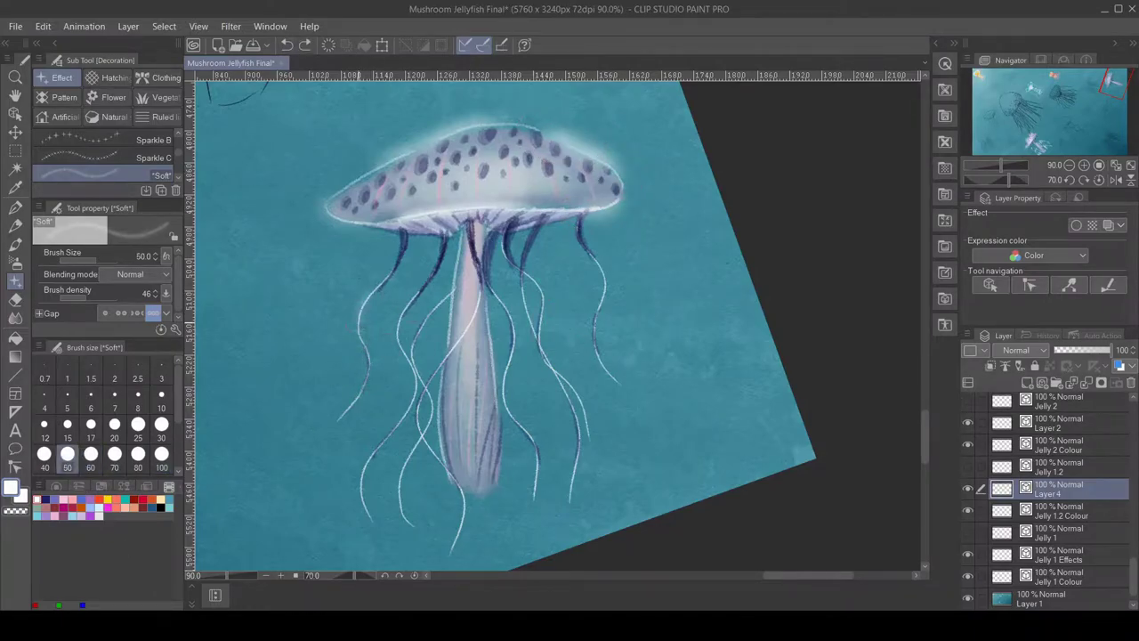
pyautogui.moveTo(361, 317); pyautogui.dragTo(335, 420)
pyautogui.moveTo(422, 315); pyautogui.dragTo(395, 380)
pyautogui.moveTo(356, 461); pyautogui.dragTo(382, 527)
pyautogui.moveTo(456, 282); pyautogui.dragTo(393, 525)
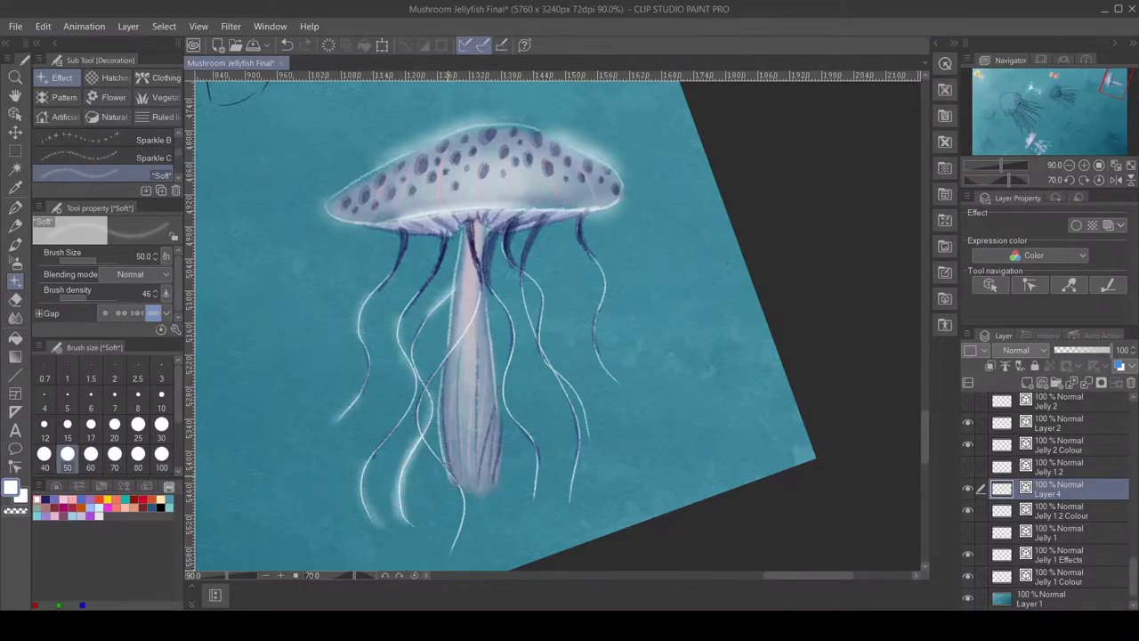
pyautogui.moveTo(452, 452); pyautogui.dragTo(432, 532)
# Glow the right tentacles, then wash a broad size-300 soft glow over the cap.
pyautogui.moveTo(511, 361); pyautogui.dragTo(532, 507)
pyautogui.moveTo(534, 271); pyautogui.dragTo(593, 432)
pyautogui.moveTo(597, 258); pyautogui.dragTo(581, 504)
pyautogui.moveTo(594, 295); pyautogui.dragTo(628, 397)
pyautogui.press(']')
pyautogui.press(']')
pyautogui.press(']')
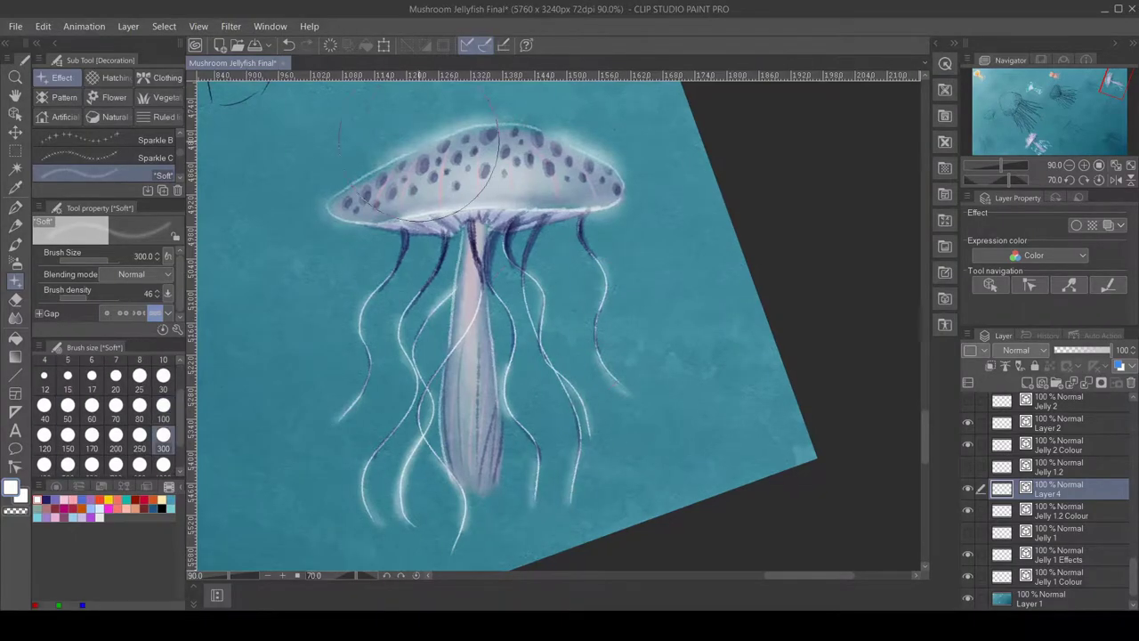
pyautogui.moveTo(423, 147); pyautogui.dragTo(525, 178)
pyautogui.moveTo(356, 204); pyautogui.dragTo(516, 133)
pyautogui.press('b')
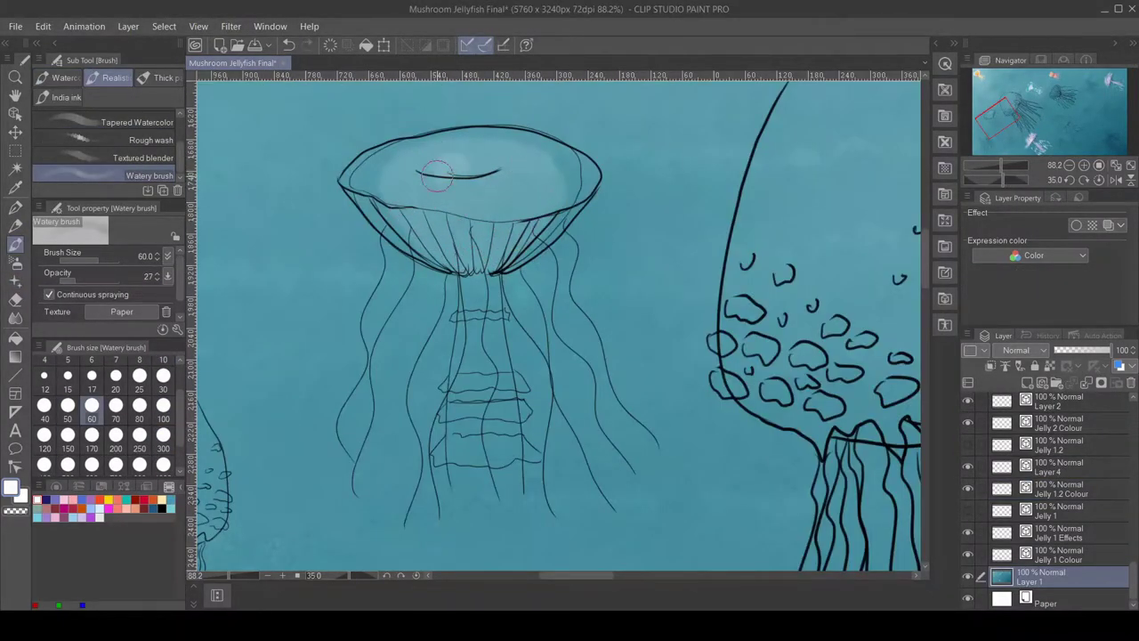
# Paint a white Watery glow in the bell and stem, plus white stem bands at sizes 10 and 15.
pyautogui.moveTo(436, 176)
pyautogui.mouseDown()
pyautogui.moveTo(496, 186)
pyautogui.moveTo(445, 250)
pyautogui.moveTo(445, 178)
pyautogui.moveTo(495, 182)
pyautogui.moveTo(471, 267)
pyautogui.moveTo(498, 490)
pyautogui.moveTo(499, 399)
pyautogui.moveTo(485, 498)
pyautogui.moveTo(481, 258)
pyautogui.moveTo(508, 409)
pyautogui.mouseUp()
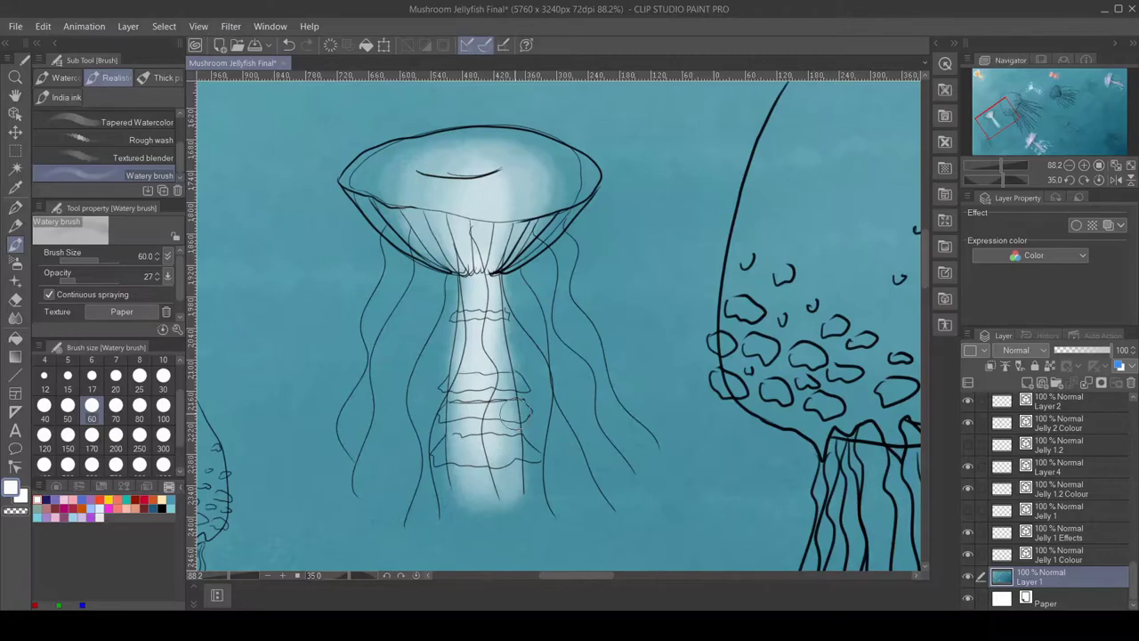
pyautogui.scroll(2, 173, 393)
pyautogui.click(163, 382)
pyautogui.moveTo(80, 280); pyautogui.dragTo(111, 279)
pyautogui.moveTo(451, 313); pyautogui.dragTo(512, 313)
pyautogui.moveTo(440, 387); pyautogui.dragTo(514, 383)
pyautogui.moveTo(444, 410)
pyautogui.mouseDown()
pyautogui.moveTo(527, 411)
pyautogui.moveTo(505, 417)
pyautogui.mouseUp()
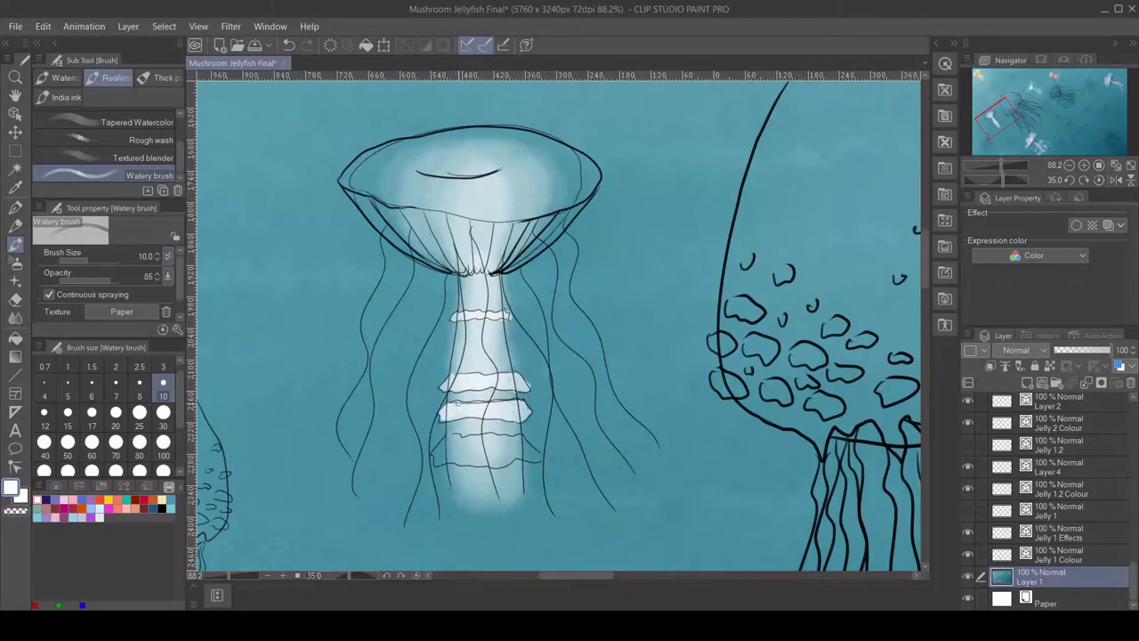
pyautogui.click(67, 412)
pyautogui.moveTo(436, 452); pyautogui.dragTo(537, 455)
# On the Jelly 2.2 Colour layer, blend teal down the stem with the Textured blender.
pyautogui.click(142, 157)
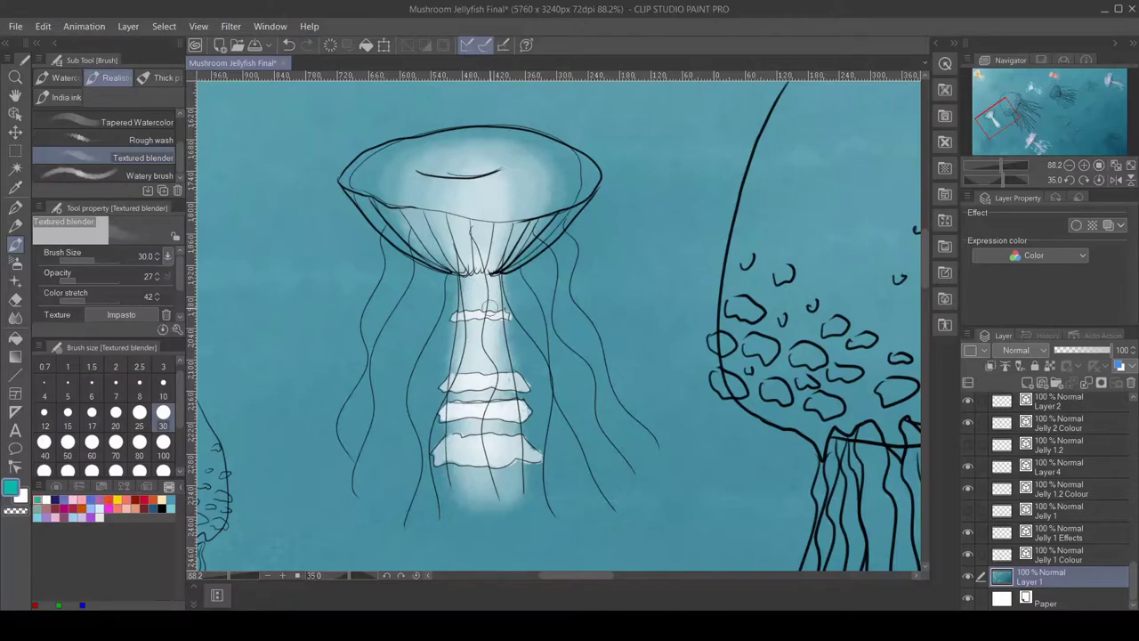
pyautogui.moveTo(1133, 580); pyautogui.dragTo(1133, 545)
pyautogui.click(1015, 533)
pyautogui.moveTo(480, 280)
pyautogui.mouseDown()
pyautogui.moveTo(463, 347)
pyautogui.moveTo(498, 392)
pyautogui.moveTo(507, 429)
pyautogui.mouseUp()
pyautogui.moveTo(485, 269)
pyautogui.mouseDown()
pyautogui.moveTo(479, 374)
pyautogui.moveTo(463, 401)
pyautogui.moveTo(509, 503)
pyautogui.mouseUp()
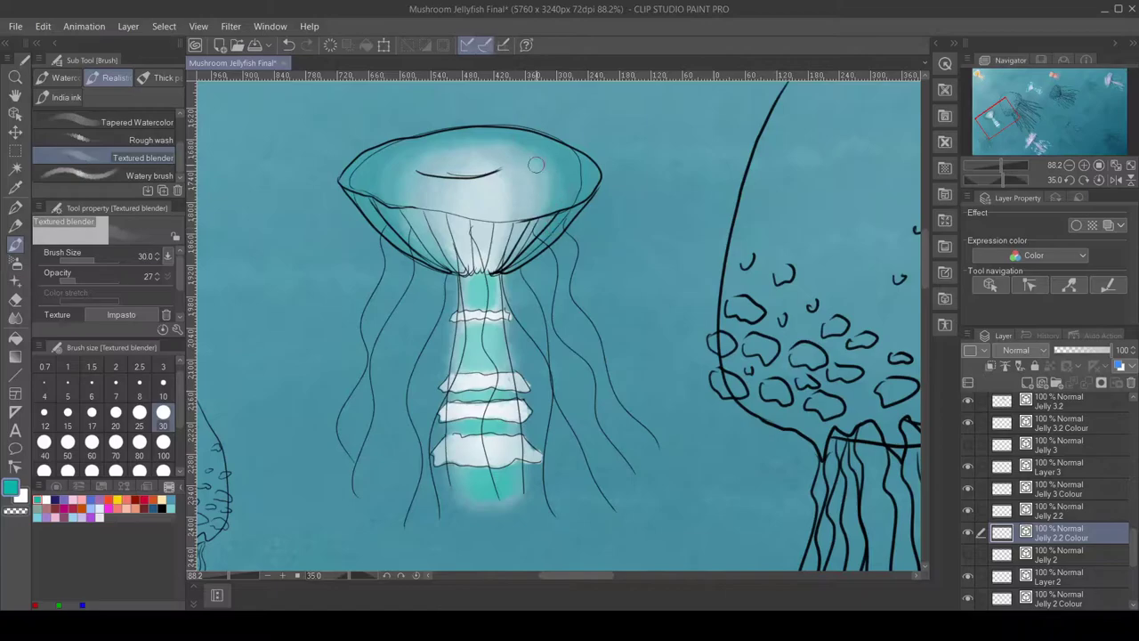
# Blend blue-violet wash under the striped jellyfish's bell eye line.
pyautogui.click(143, 140)
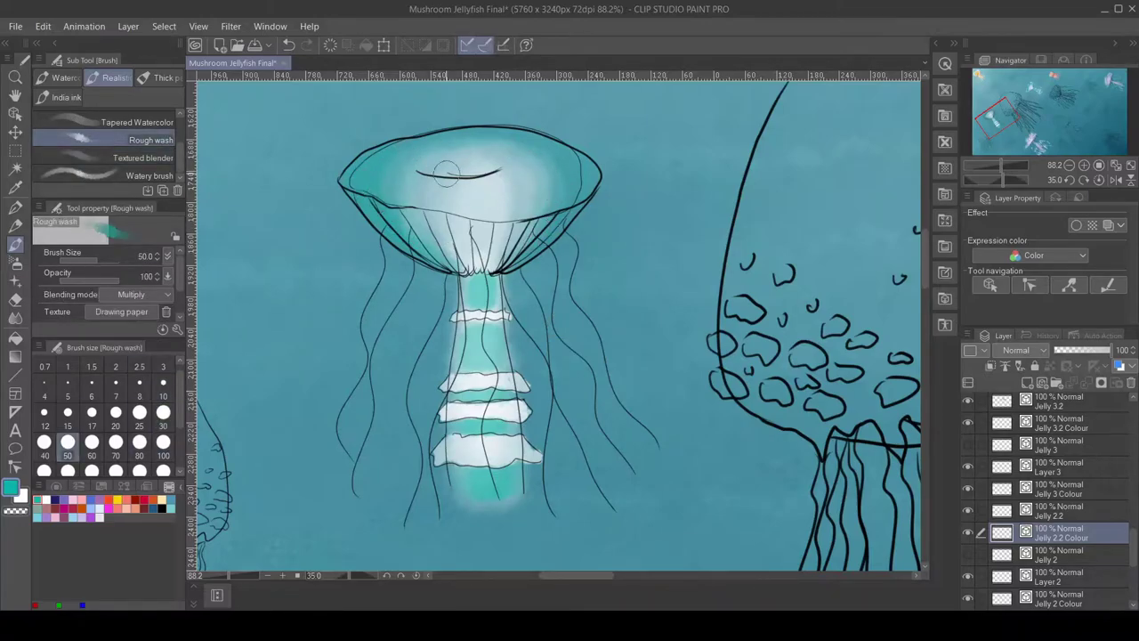
pyautogui.moveTo(447, 172); pyautogui.dragTo(369, 160)
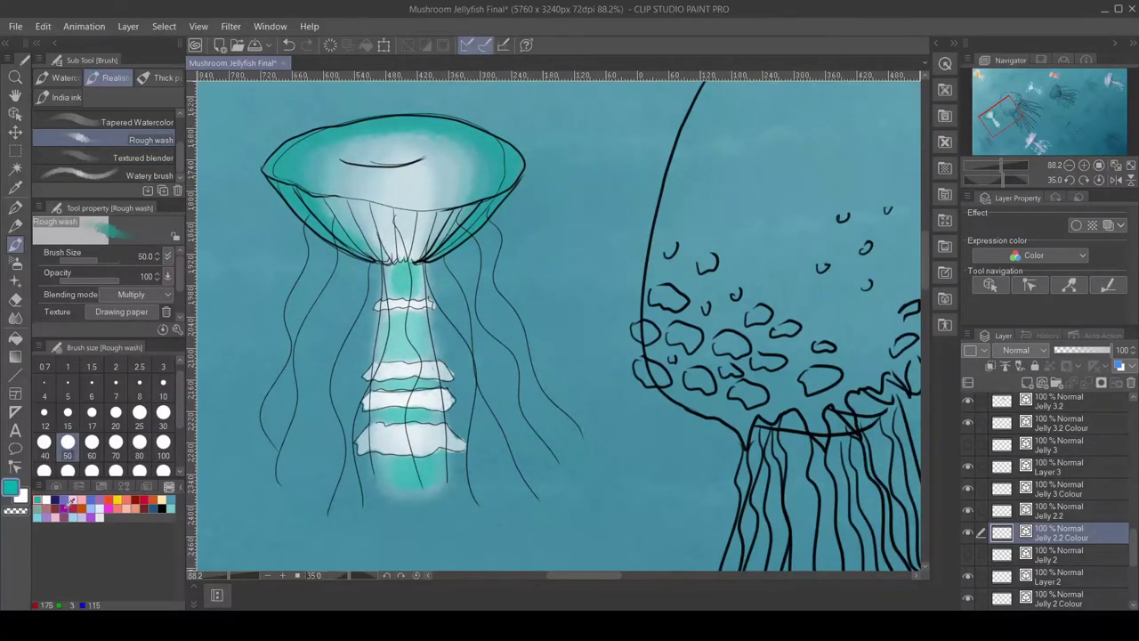
pyautogui.click(71, 501)
pyautogui.click(143, 157)
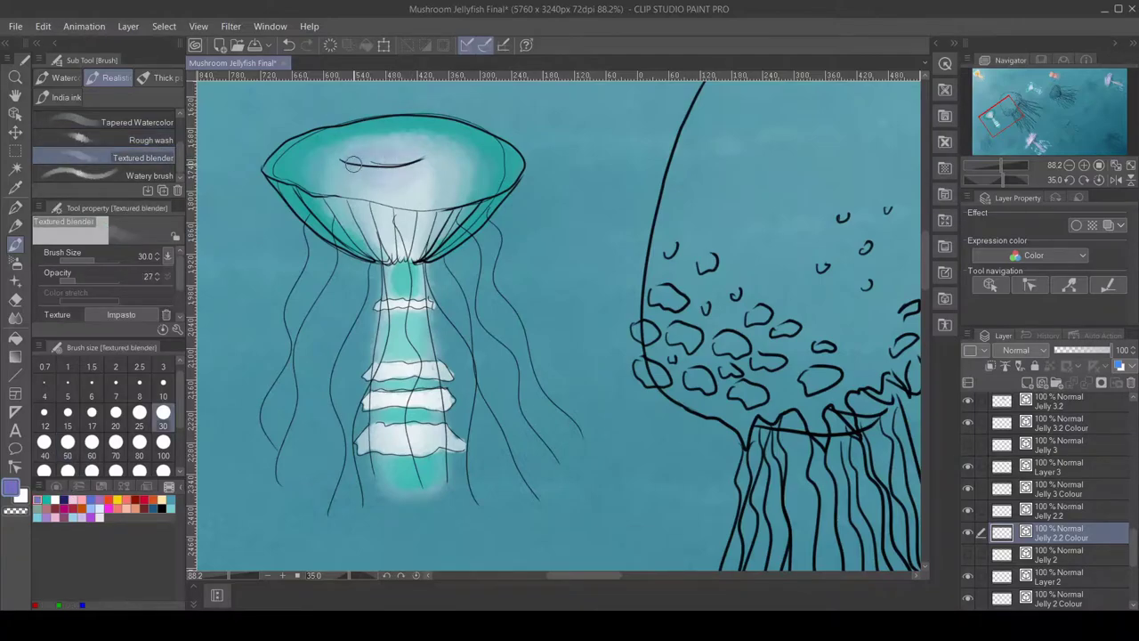
pyautogui.moveTo(353, 164); pyautogui.dragTo(392, 160)
# Draw white pencil highlights down the stalk and the left and right tentacles.
pyautogui.press('p')
pyautogui.press('x')
pyautogui.moveTo(307, 211)
pyautogui.mouseDown()
pyautogui.moveTo(265, 397)
pyautogui.moveTo(283, 481)
pyautogui.mouseUp()
pyautogui.moveTo(374, 263)
pyautogui.mouseDown()
pyautogui.moveTo(334, 545)
pyautogui.moveTo(374, 512)
pyautogui.mouseUp()
pyautogui.moveTo(411, 312); pyautogui.dragTo(440, 503)
pyautogui.moveTo(426, 237)
pyautogui.mouseDown()
pyautogui.moveTo(463, 343)
pyautogui.moveTo(491, 518)
pyautogui.mouseUp()
pyautogui.moveTo(445, 256); pyautogui.dragTo(495, 552)
pyautogui.moveTo(454, 214); pyautogui.dragTo(523, 436)
pyautogui.moveTo(485, 203); pyautogui.dragTo(539, 405)
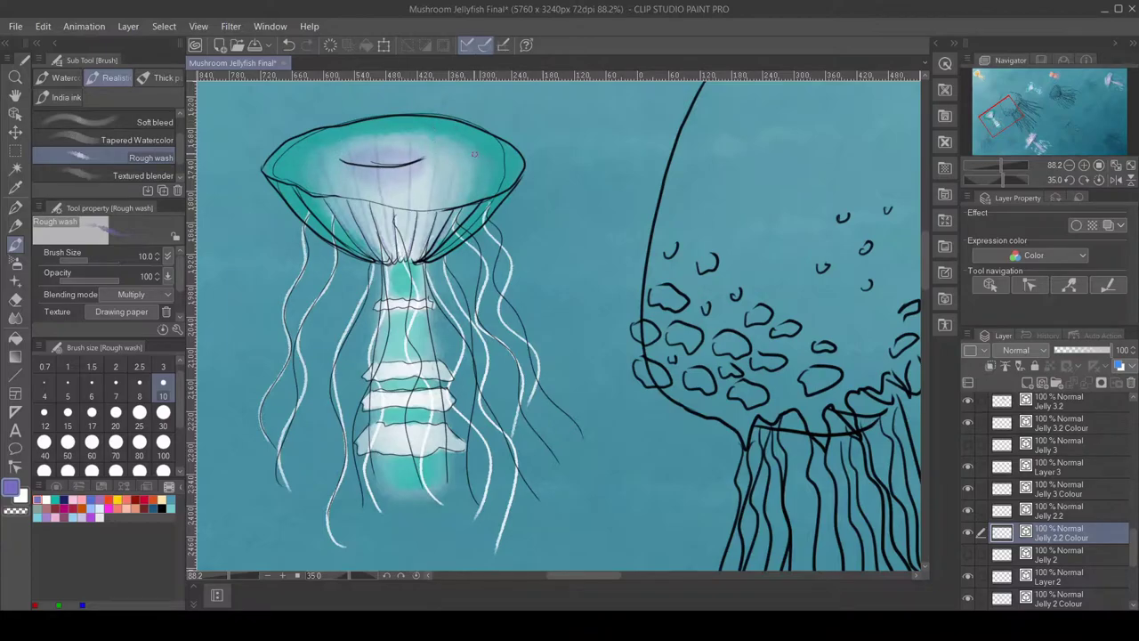
# Wash blue across the lower bell, then shade the left tentacles and central stalk dark blue.
pyautogui.click(80, 497)
pyautogui.moveTo(329, 206); pyautogui.dragTo(447, 203)
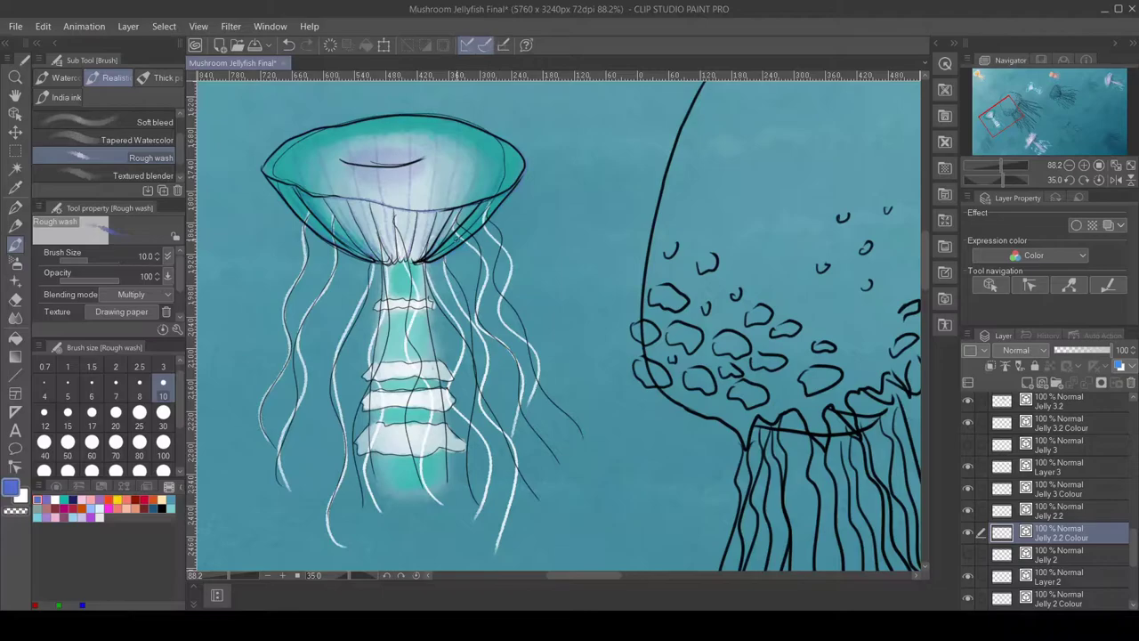
pyautogui.click(967, 509)
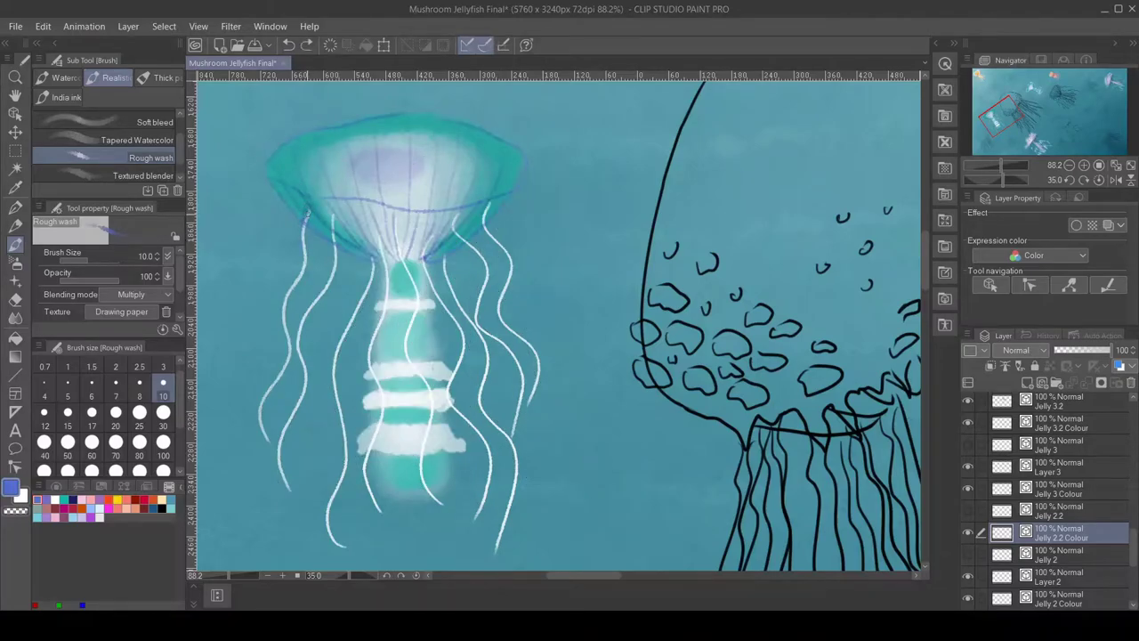
pyautogui.moveTo(306, 210)
pyautogui.mouseDown()
pyautogui.moveTo(301, 276)
pyautogui.moveTo(335, 267)
pyautogui.moveTo(358, 315)
pyautogui.mouseUp()
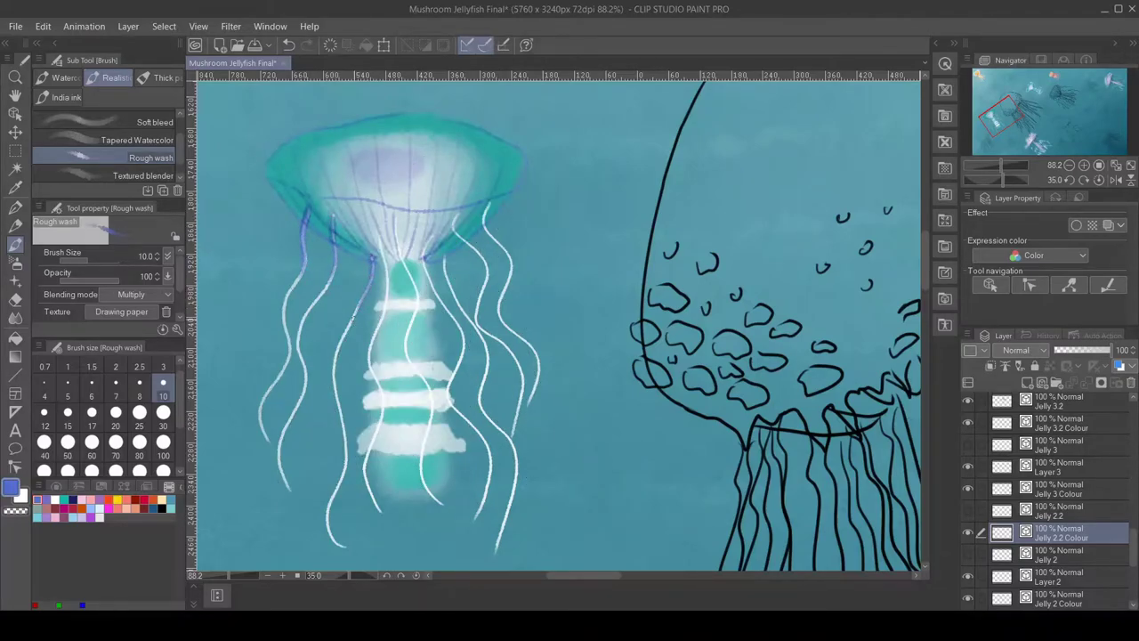
pyautogui.moveTo(377, 227); pyautogui.dragTo(383, 312)
pyautogui.moveTo(397, 221); pyautogui.dragTo(412, 278)
# Shade the stalk and the left and right tentacle roots with dark blue strokes.
pyautogui.moveTo(372, 215); pyautogui.dragTo(381, 251)
pyautogui.moveTo(396, 212); pyautogui.dragTo(406, 274)
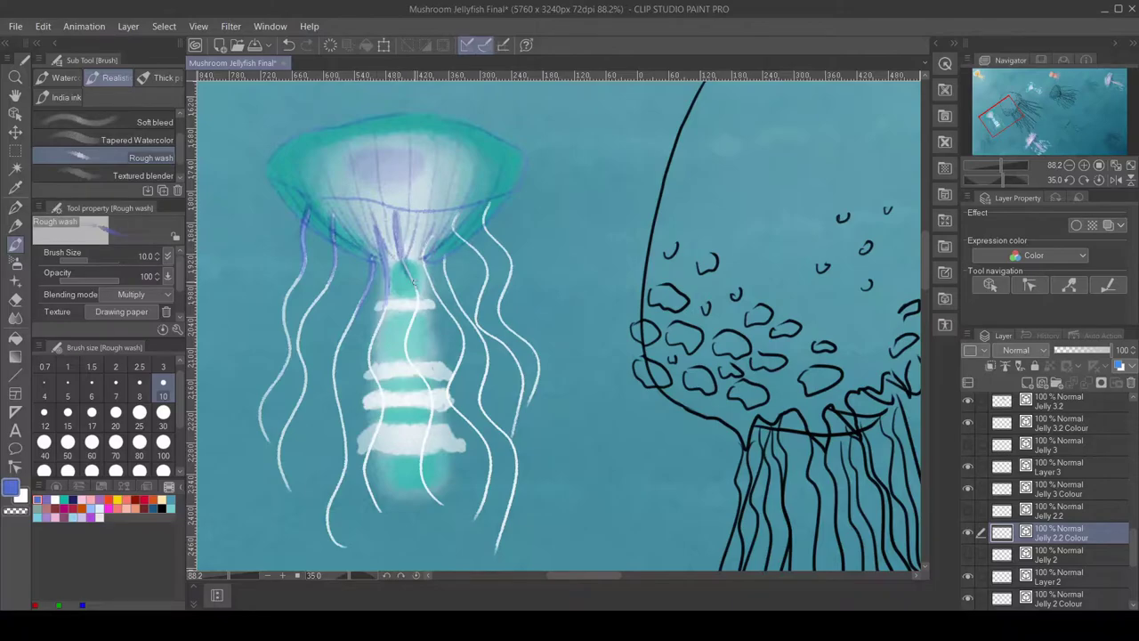
pyautogui.moveTo(422, 237); pyautogui.dragTo(432, 290)
pyautogui.moveTo(443, 251); pyautogui.dragTo(459, 307)
pyautogui.moveTo(456, 212); pyautogui.dragTo(470, 254)
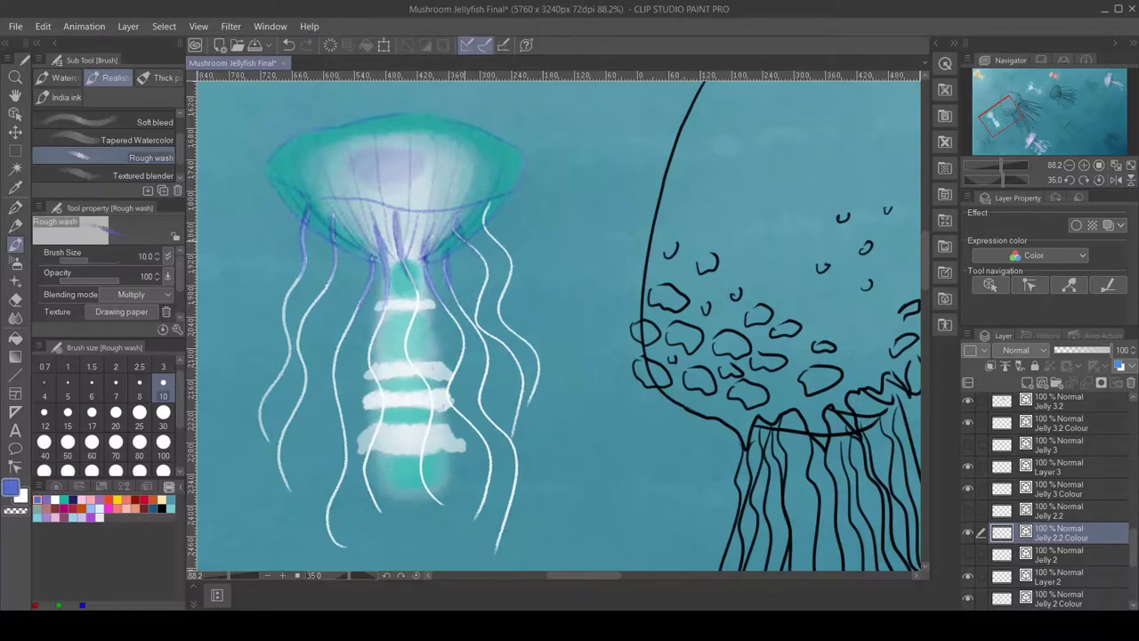
pyautogui.moveTo(486, 201); pyautogui.dragTo(502, 247)
# Add thin dark-blue shading strokes along the white tentacles.
pyautogui.moveTo(346, 433); pyautogui.dragTo(347, 476)
pyautogui.moveTo(427, 388); pyautogui.dragTo(430, 459)
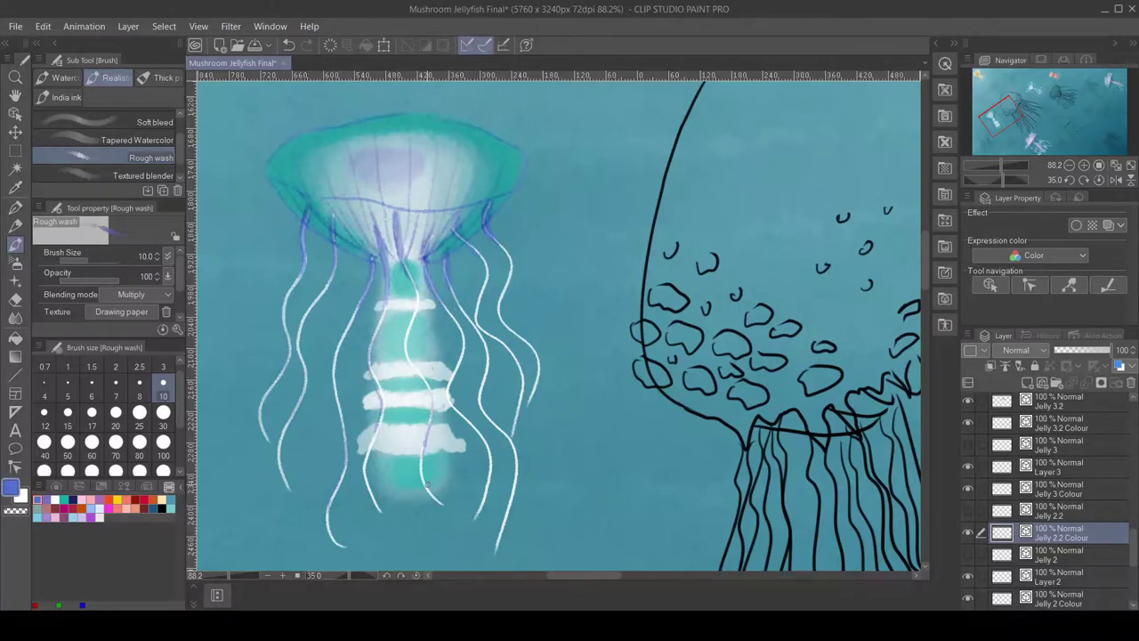
pyautogui.moveTo(448, 369); pyautogui.dragTo(455, 407)
pyautogui.moveTo(481, 386); pyautogui.dragTo(490, 495)
pyautogui.moveTo(477, 305); pyautogui.dragTo(505, 349)
pyautogui.moveTo(507, 324); pyautogui.dragTo(536, 355)
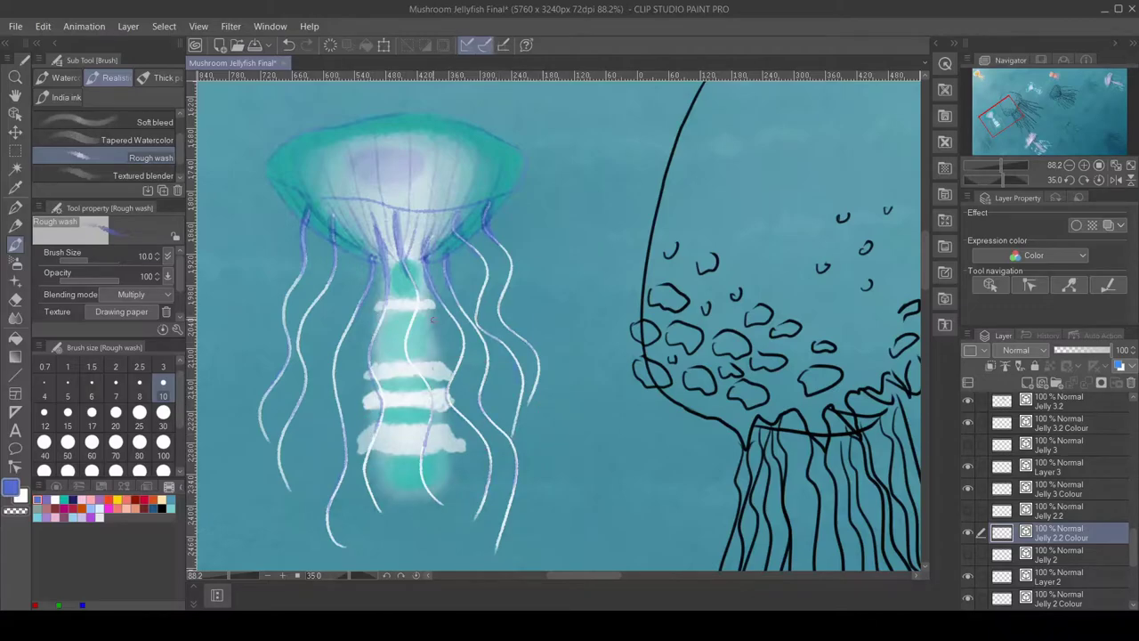
# Add vertical dark-blue shading strokes down the central stalk.
pyautogui.moveTo(424, 267); pyautogui.dragTo(427, 293)
pyautogui.moveTo(378, 363); pyautogui.dragTo(375, 452)
pyautogui.moveTo(392, 340); pyautogui.dragTo(391, 419)
pyautogui.moveTo(419, 344); pyautogui.dragTo(426, 476)
pyautogui.moveTo(442, 388); pyautogui.dragTo(442, 447)
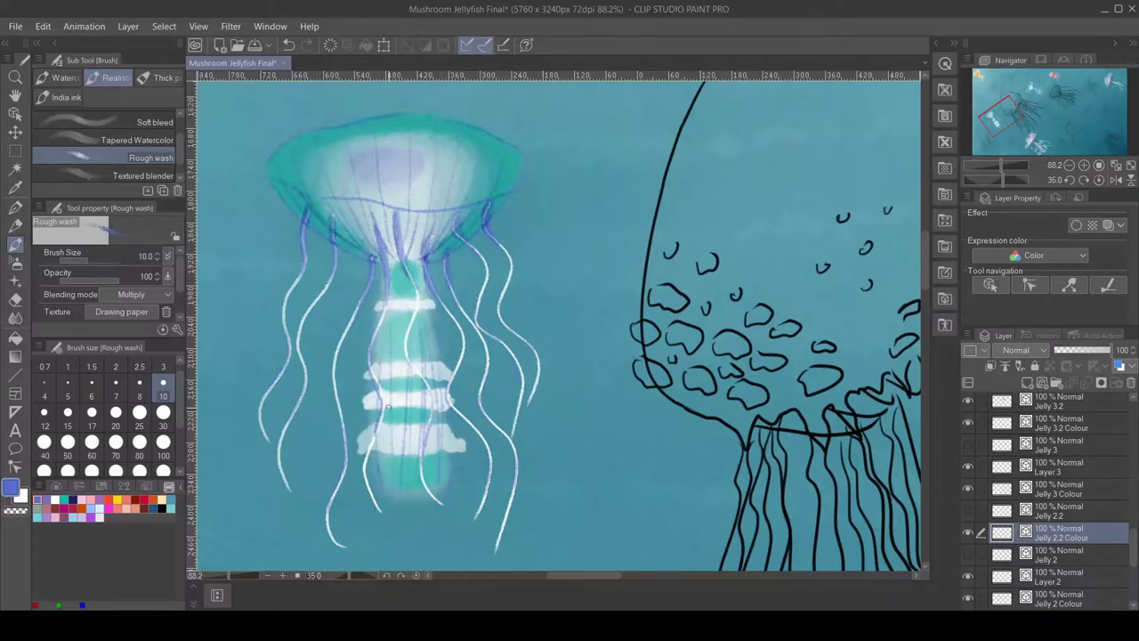
# Shade across the stalk's white bands with purple strokes, upper and lower.
pyautogui.moveTo(367, 424); pyautogui.dragTo(447, 425)
pyautogui.moveTo(369, 391); pyautogui.dragTo(450, 391)
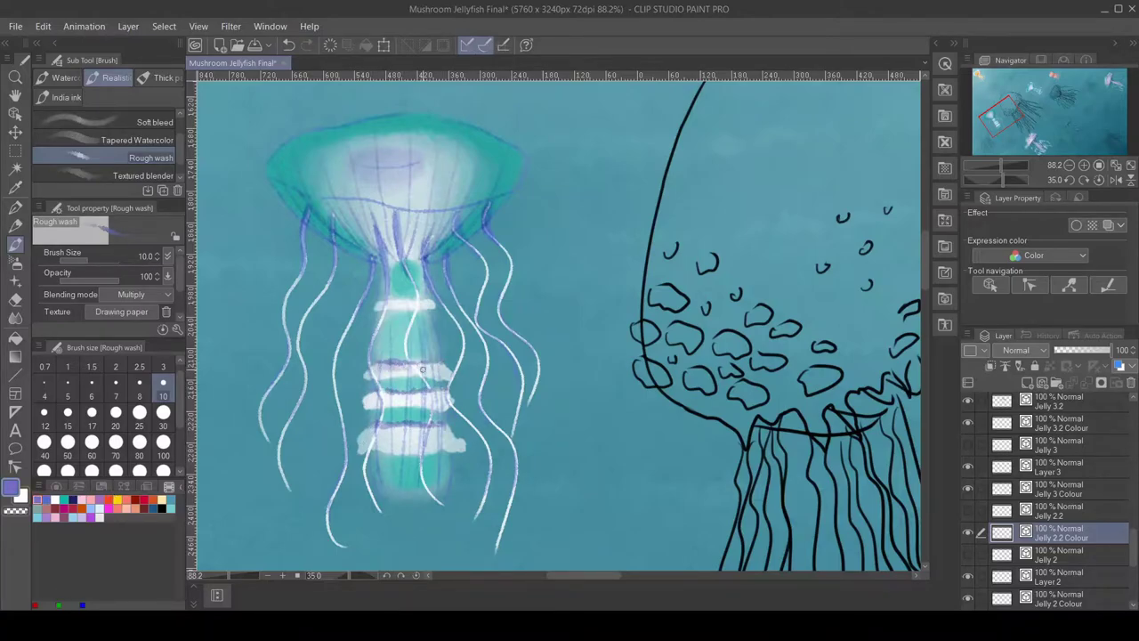
pyautogui.moveTo(423, 369); pyautogui.dragTo(449, 372)
pyautogui.moveTo(370, 396); pyautogui.dragTo(432, 401)
pyautogui.moveTo(375, 440)
pyautogui.mouseDown()
pyautogui.moveTo(452, 435)
pyautogui.moveTo(362, 437)
pyautogui.mouseUp()
pyautogui.click(53, 498)
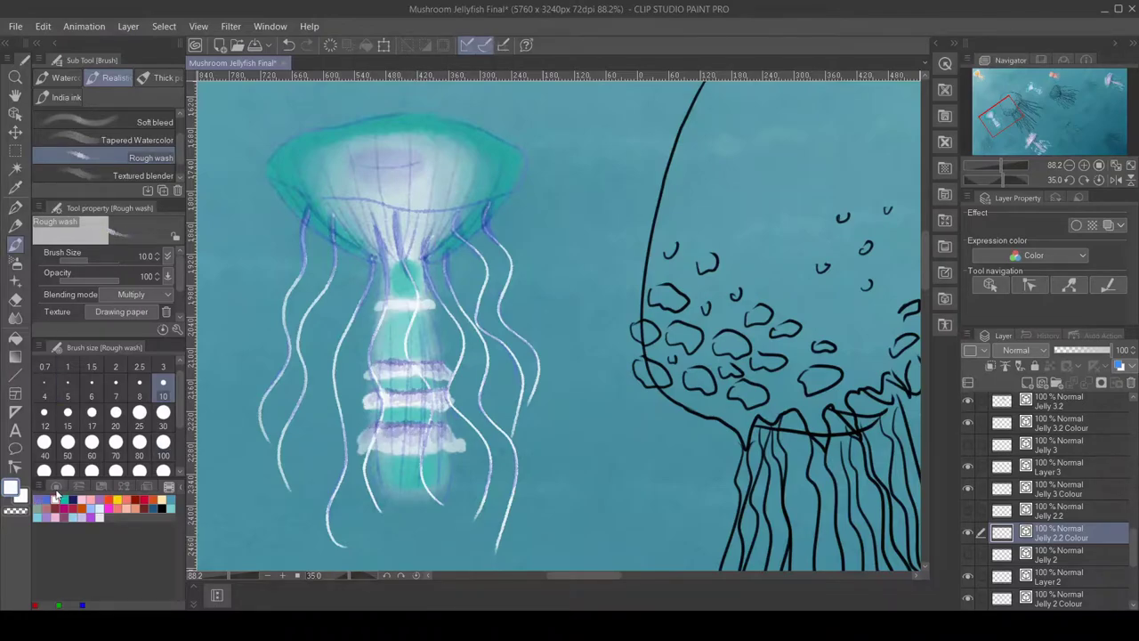
# Outline the striped jellyfish's bell rims and right side in white pencil.
pyautogui.press('p')
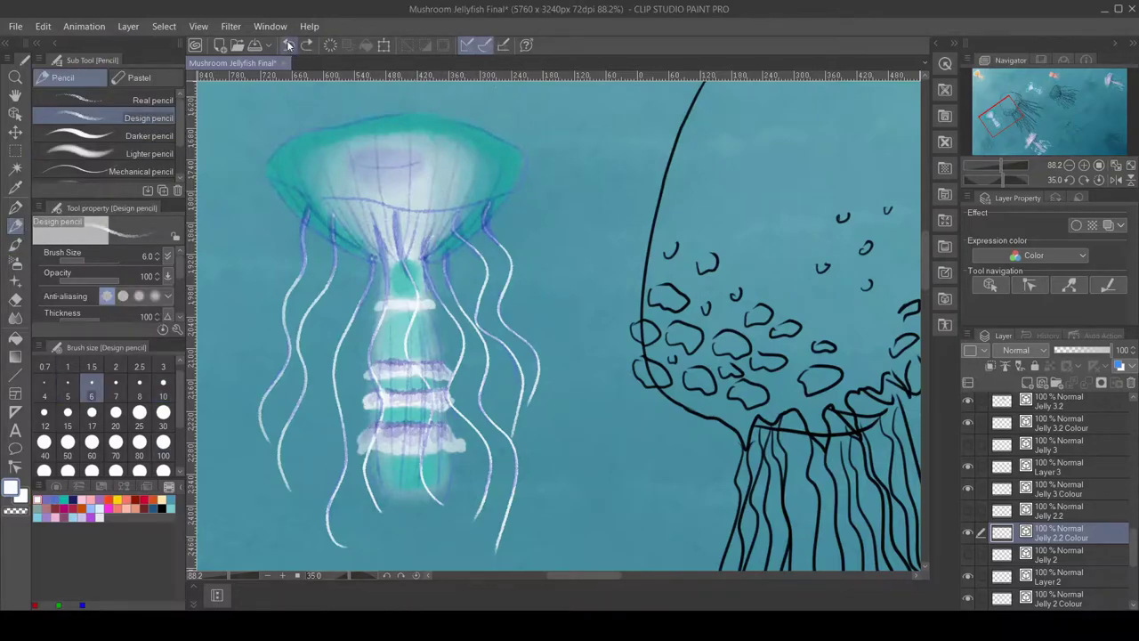
pyautogui.moveTo(398, 113); pyautogui.dragTo(475, 123)
pyautogui.moveTo(338, 127); pyautogui.dragTo(276, 153)
pyautogui.moveTo(288, 191); pyautogui.dragTo(345, 201)
pyautogui.moveTo(424, 210); pyautogui.dragTo(516, 187)
pyautogui.moveTo(505, 141); pyautogui.dragTo(527, 164)
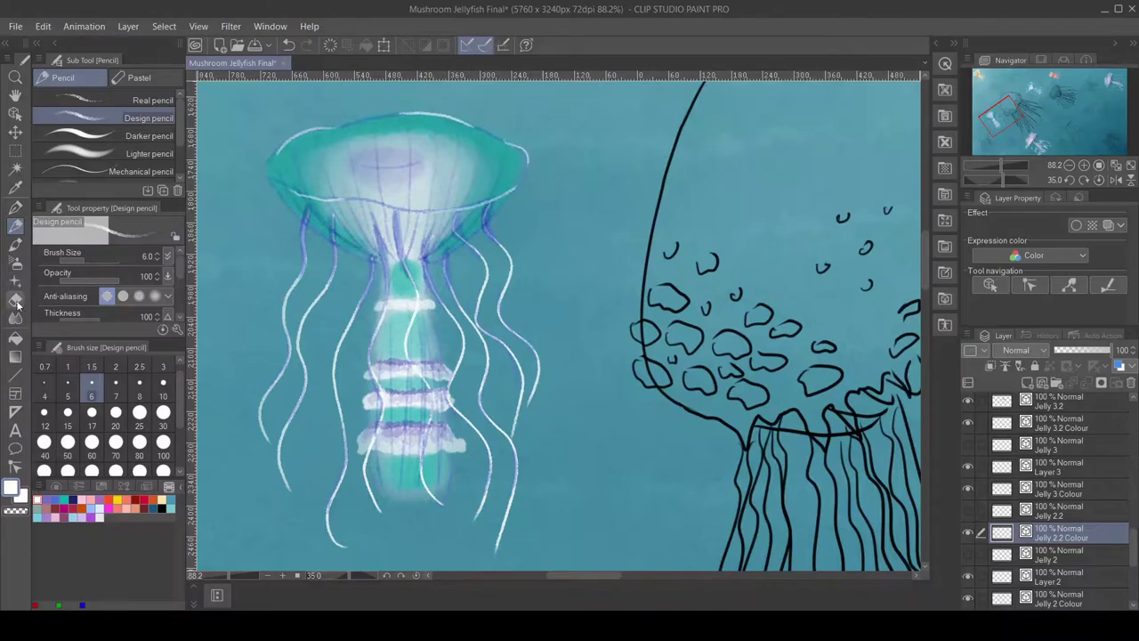
# On a new layer, paint soft white glow over the bell top, rims and right side.
pyautogui.hotkey('ctrl', 'shift', 'n')
pyautogui.press('b')
pyautogui.moveTo(391, 125)
pyautogui.mouseDown()
pyautogui.moveTo(303, 134)
pyautogui.moveTo(481, 113)
pyautogui.mouseUp()
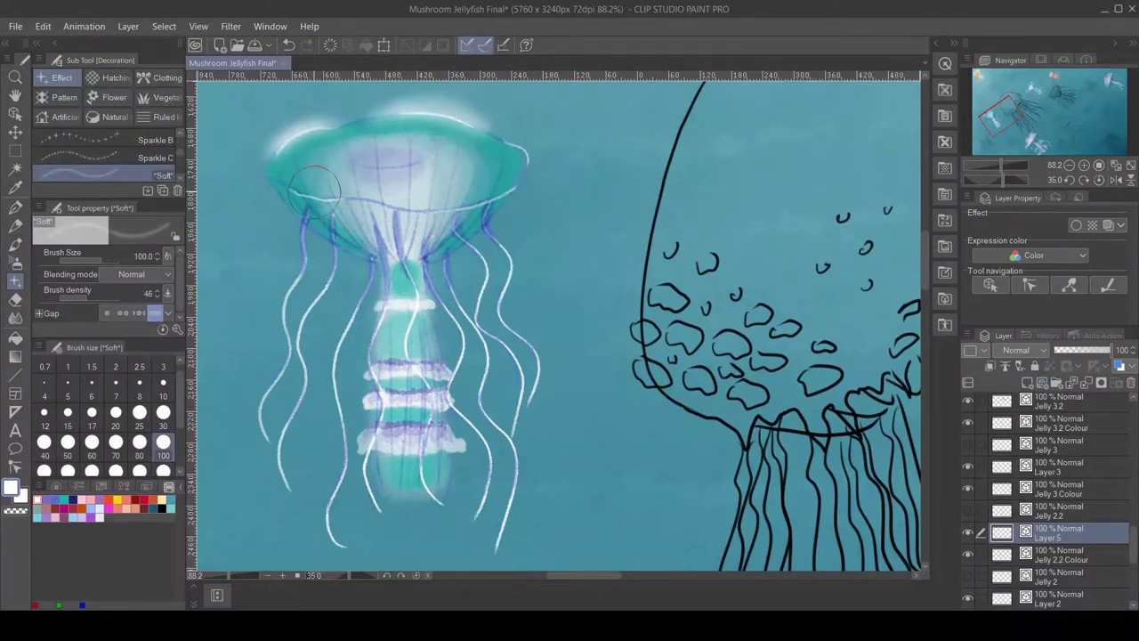
pyautogui.moveTo(276, 169); pyautogui.dragTo(338, 205)
pyautogui.moveTo(427, 223)
pyautogui.mouseDown()
pyautogui.moveTo(516, 169)
pyautogui.moveTo(498, 214)
pyautogui.mouseUp()
# Try smaller soft glow along the left tentacles, undo it, and adjust the brush gap spacing.
pyautogui.click(163, 412)
pyautogui.moveTo(282, 311); pyautogui.dragTo(285, 333)
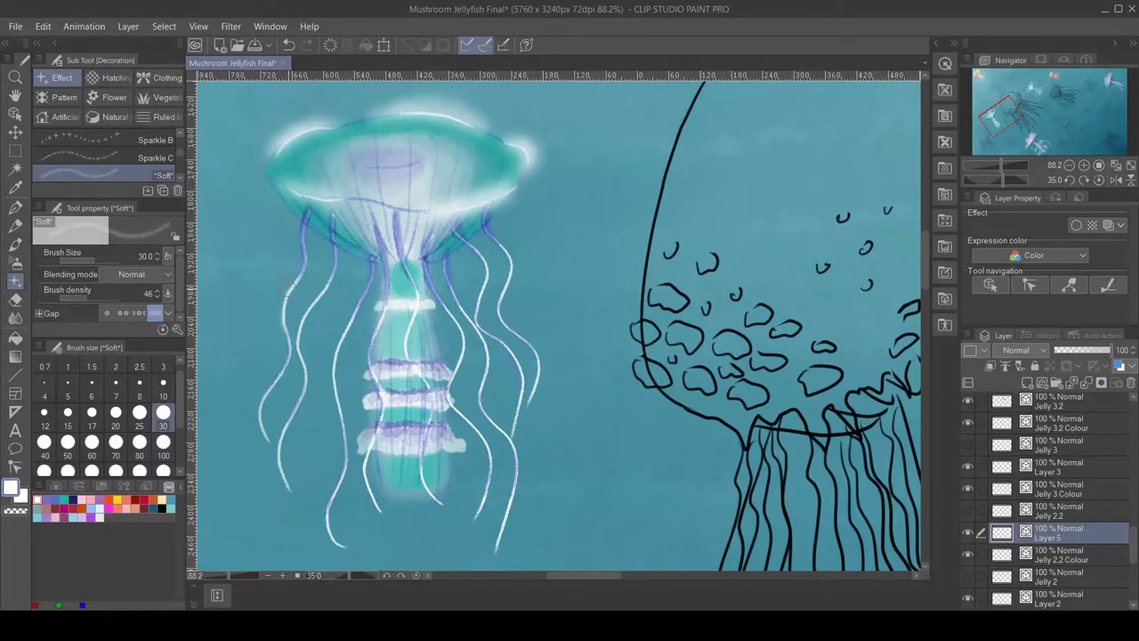
pyautogui.moveTo(277, 283); pyautogui.dragTo(266, 447)
pyautogui.moveTo(293, 307); pyautogui.dragTo(308, 356)
pyautogui.moveTo(338, 320); pyautogui.dragTo(347, 425)
pyautogui.click(287, 45)
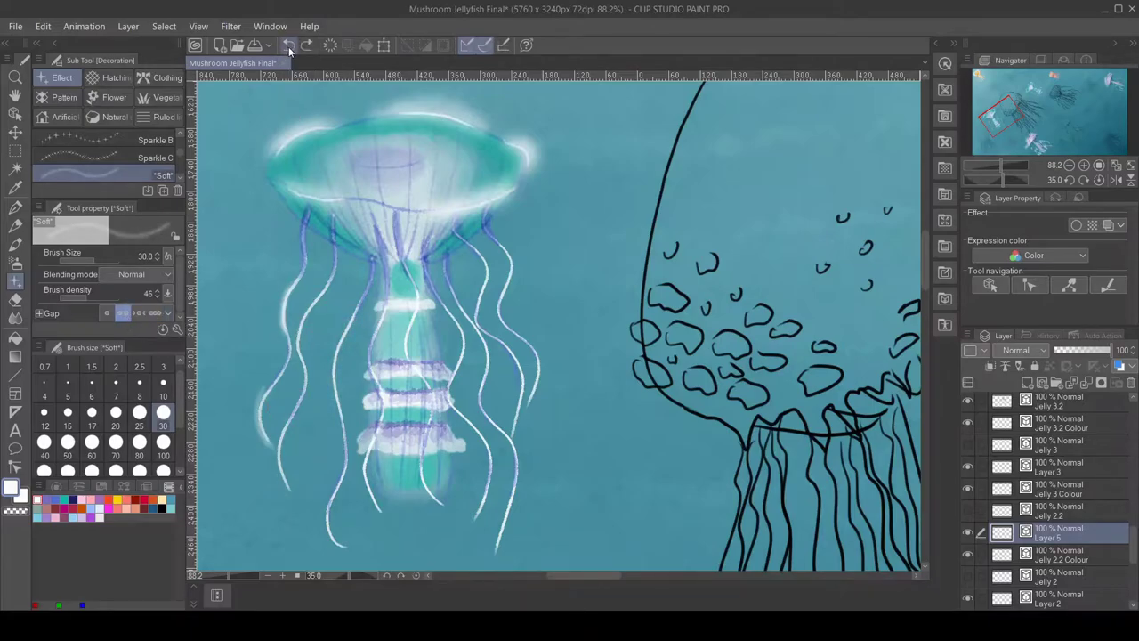
pyautogui.click(287, 44)
pyautogui.click(139, 313)
# Repaint soft glow along the left, lower-left and centre tentacles.
pyautogui.moveTo(295, 299); pyautogui.dragTo(308, 368)
pyautogui.moveTo(331, 328); pyautogui.dragTo(336, 545)
pyautogui.moveTo(292, 420); pyautogui.dragTo(276, 472)
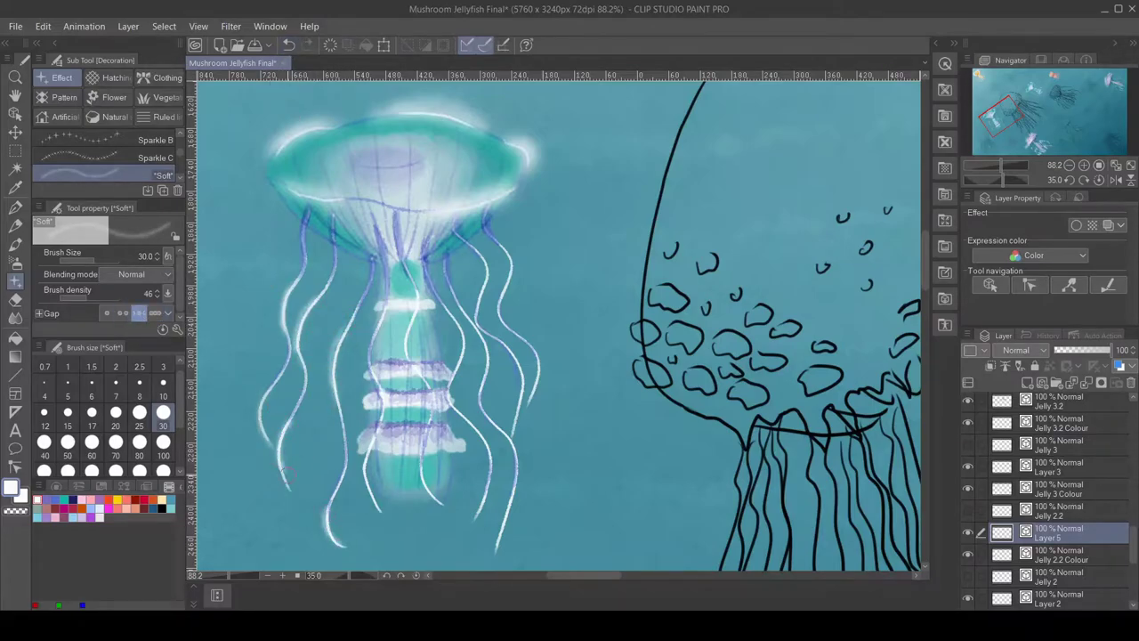
pyautogui.moveTo(267, 389); pyautogui.dragTo(260, 422)
pyautogui.moveTo(363, 452); pyautogui.dragTo(374, 507)
# Add soft white glow along the right-hand tentacles.
pyautogui.moveTo(418, 450); pyautogui.dragTo(432, 500)
pyautogui.moveTo(454, 313)
pyautogui.mouseDown()
pyautogui.moveTo(466, 424)
pyautogui.moveTo(491, 461)
pyautogui.mouseUp()
pyautogui.moveTo(497, 504); pyautogui.dragTo(504, 543)
pyautogui.moveTo(477, 331); pyautogui.dragTo(489, 376)
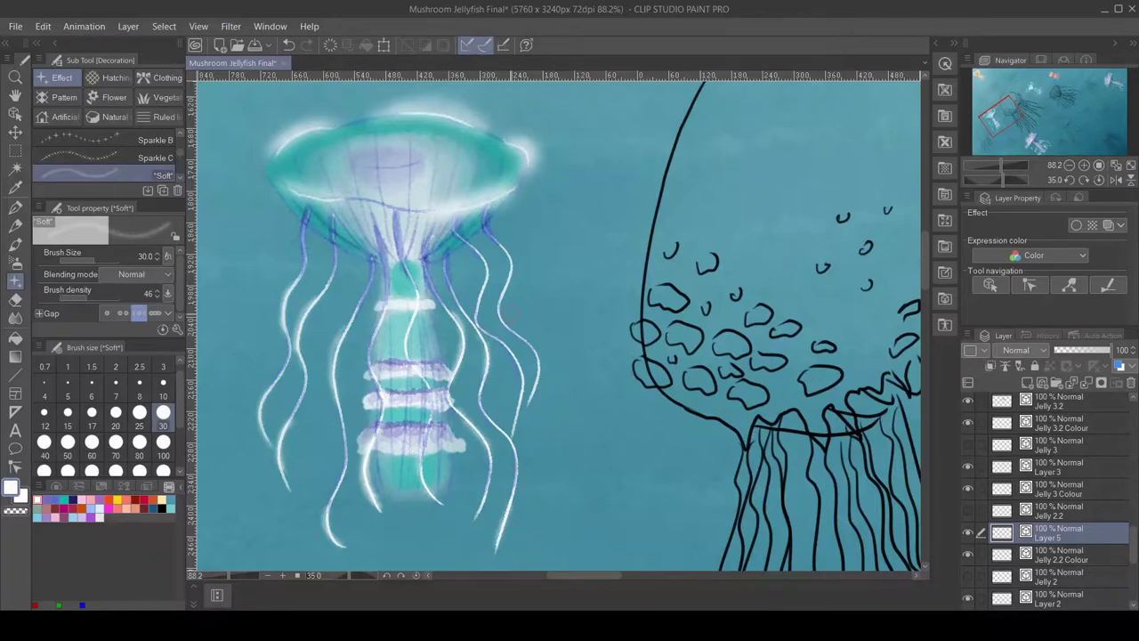
pyautogui.moveTo(498, 250); pyautogui.dragTo(512, 303)
pyautogui.moveTo(512, 355); pyautogui.dragTo(539, 415)
pyautogui.moveTo(365, 312); pyautogui.dragTo(379, 368)
# Raise the glow density and brighten the top, middle and lower white stem bands.
pyautogui.moveTo(102, 293); pyautogui.dragTo(135, 293)
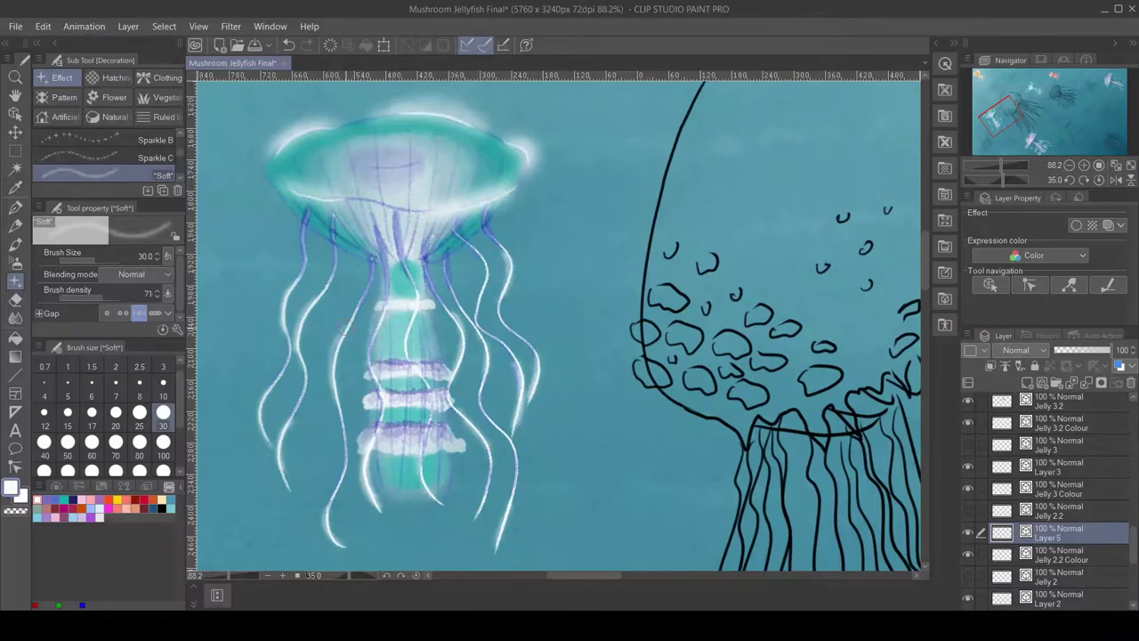
pyautogui.moveTo(372, 306); pyautogui.dragTo(434, 308)
pyautogui.moveTo(363, 374); pyautogui.dragTo(454, 375)
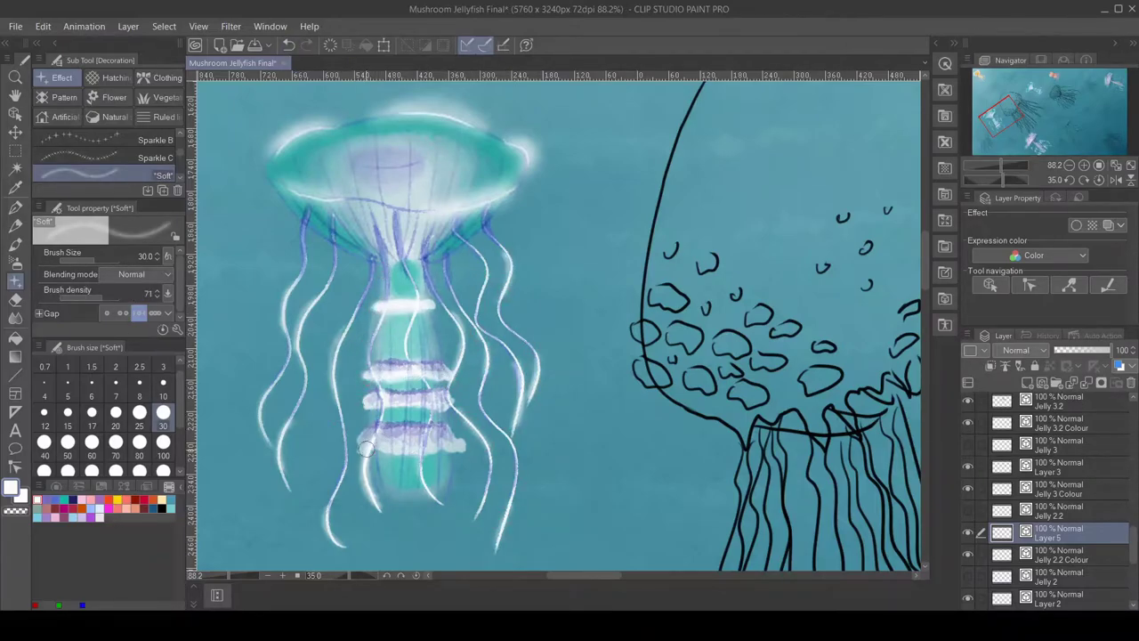
pyautogui.moveTo(360, 406); pyautogui.dragTo(456, 405)
pyautogui.moveTo(356, 449); pyautogui.dragTo(451, 445)
# Paint soft white over the mushroom jellyfish's bell and stem, at size 100 with higher density.
pyautogui.press('p')
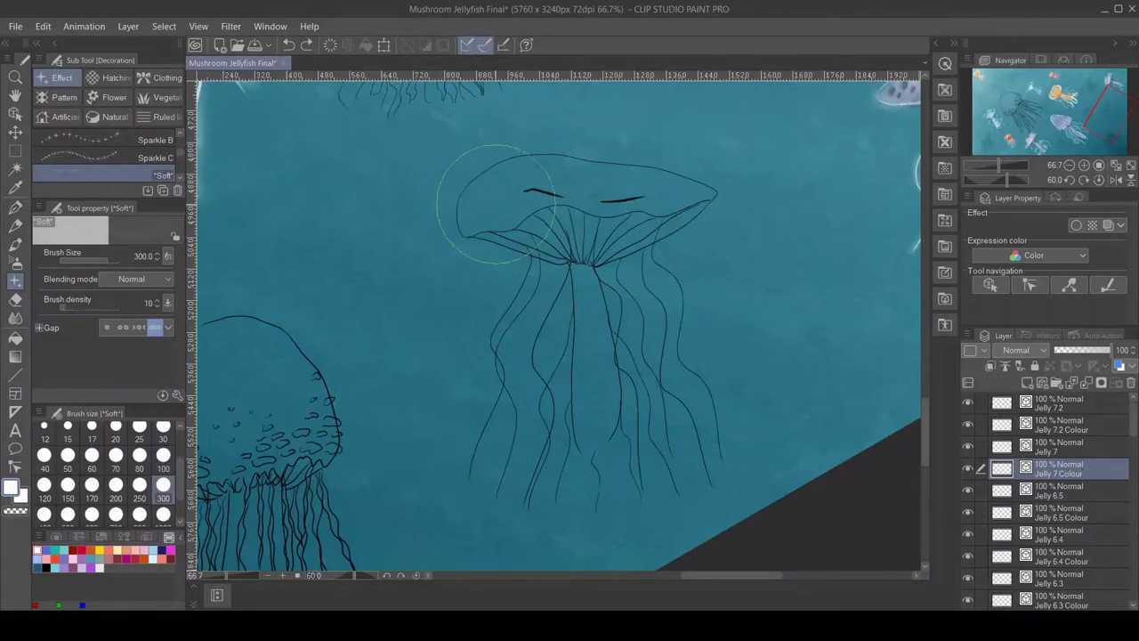
pyautogui.moveTo(472, 194)
pyautogui.mouseDown()
pyautogui.moveTo(685, 198)
pyautogui.moveTo(498, 195)
pyautogui.moveTo(677, 194)
pyautogui.mouseUp()
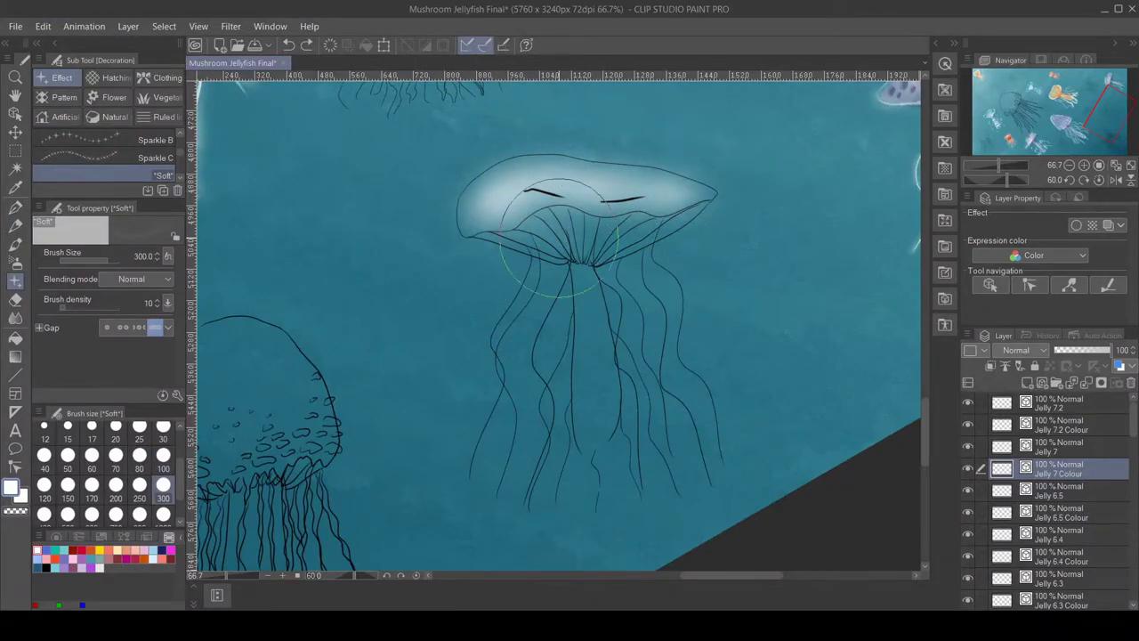
pyautogui.moveTo(525, 205)
pyautogui.mouseDown()
pyautogui.moveTo(658, 218)
pyautogui.moveTo(641, 223)
pyautogui.mouseUp()
pyautogui.press('[')
pyautogui.press('[')
pyautogui.press('[')
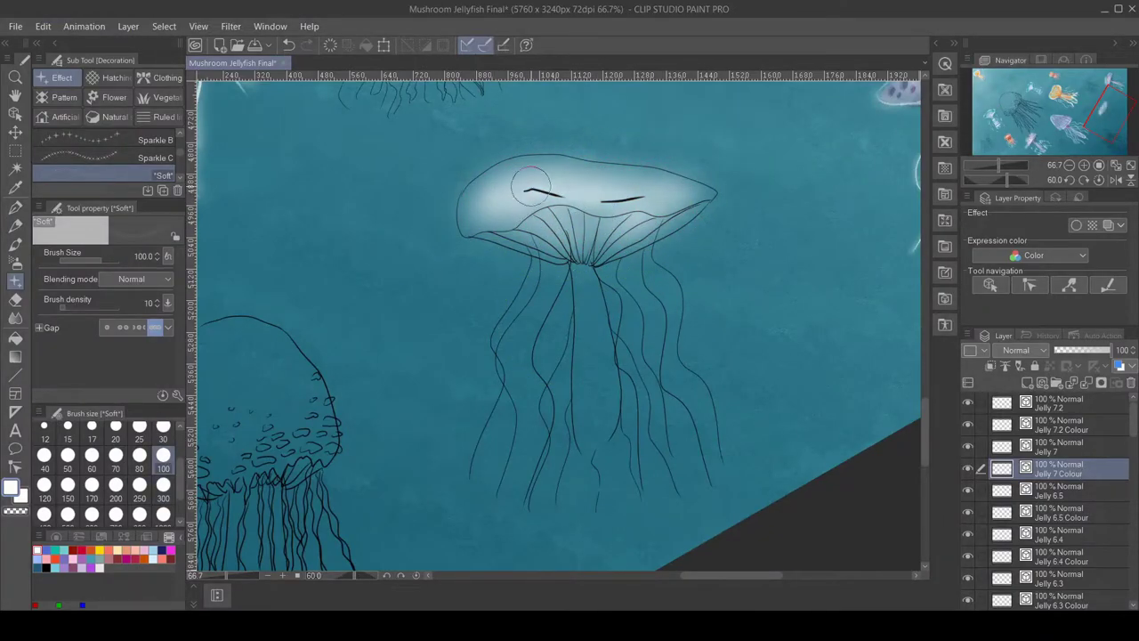
pyautogui.click(105, 303)
pyautogui.moveTo(517, 200)
pyautogui.mouseDown()
pyautogui.moveTo(588, 240)
pyautogui.moveTo(677, 236)
pyautogui.moveTo(490, 214)
pyautogui.moveTo(630, 189)
pyautogui.mouseUp()
pyautogui.moveTo(578, 267)
pyautogui.mouseDown()
pyautogui.moveTo(594, 434)
pyautogui.moveTo(585, 267)
pyautogui.mouseUp()
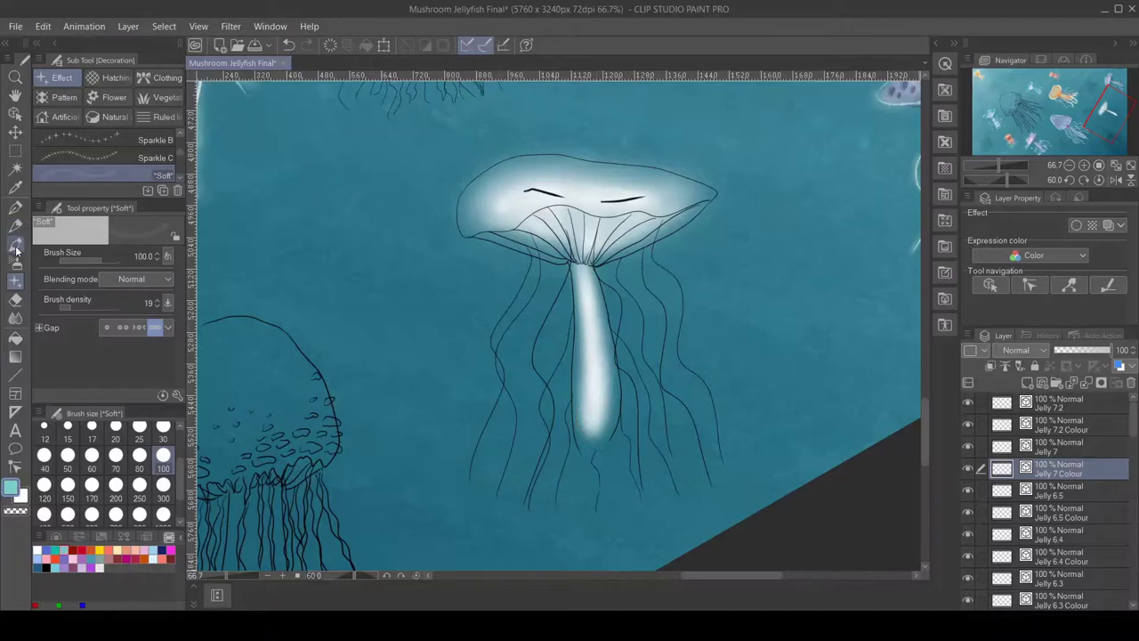
# Blend the glow across the bell and soften the stem's bottom and right edge.
pyautogui.press('b')
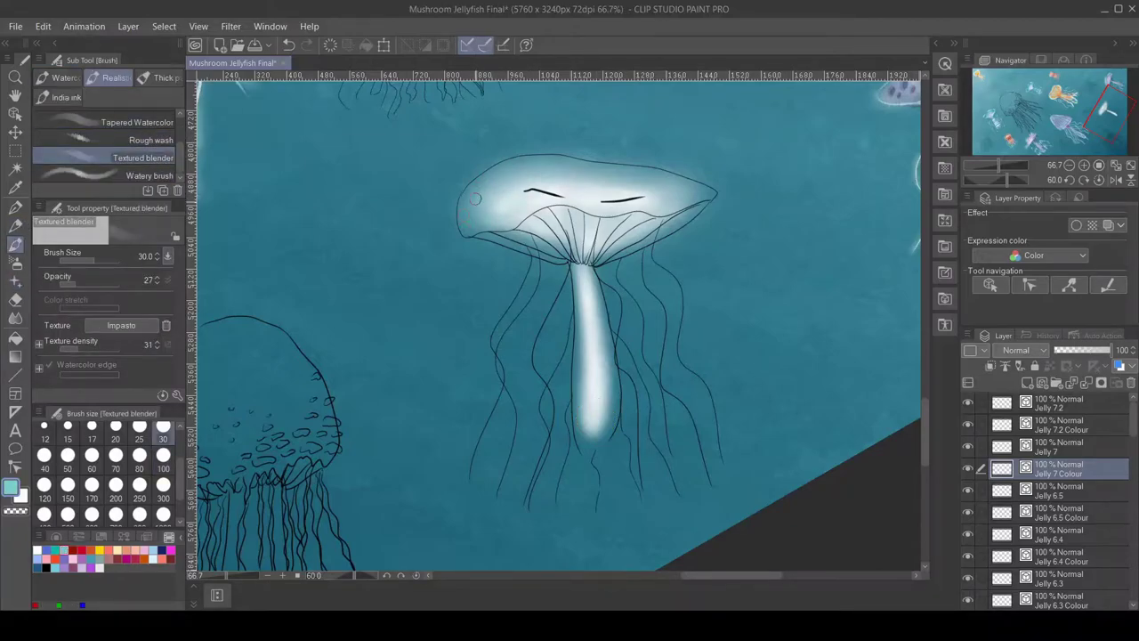
pyautogui.moveTo(547, 165)
pyautogui.mouseDown()
pyautogui.moveTo(590, 199)
pyautogui.moveTo(654, 202)
pyautogui.mouseUp()
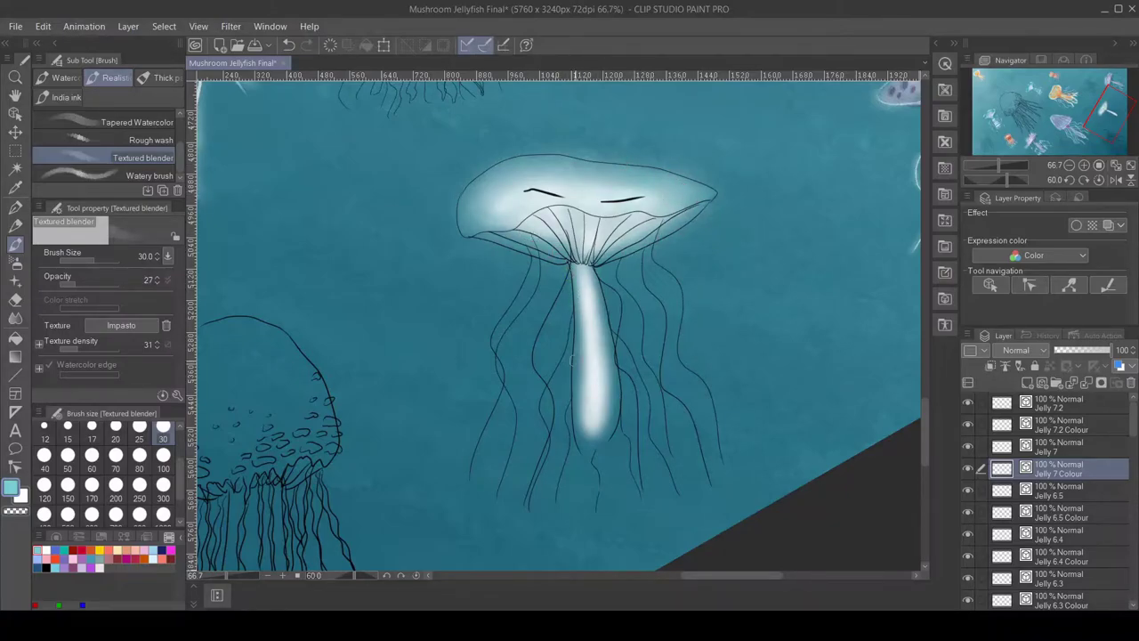
pyautogui.moveTo(588, 433); pyautogui.dragTo(607, 365)
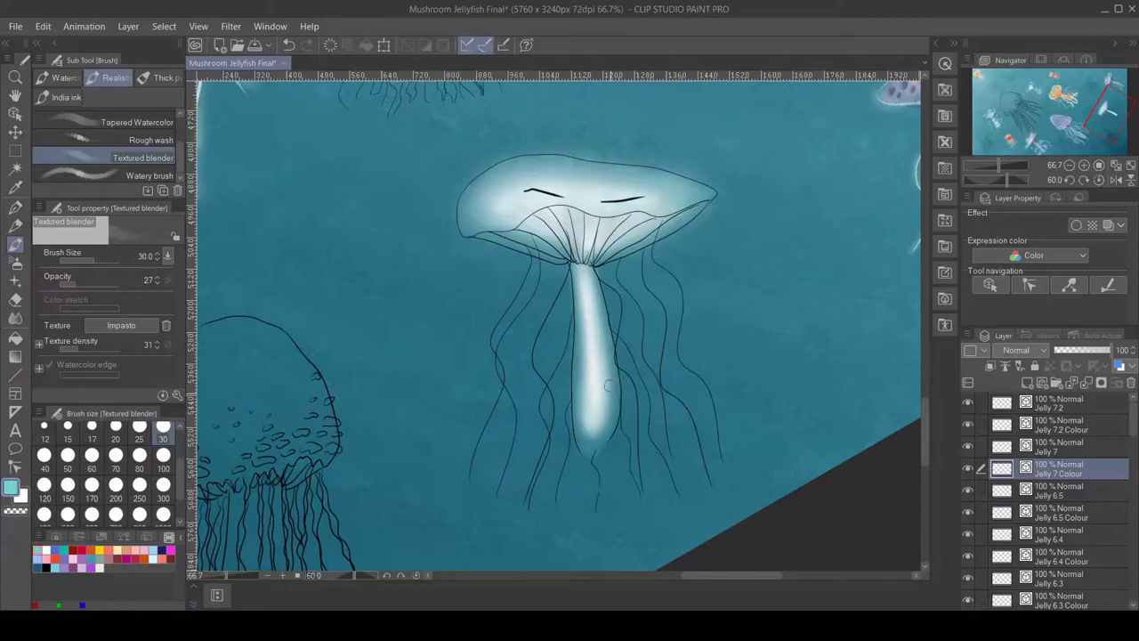
# Shade between the gills with darker teal rough wash at size 50, checking without line art.
pyautogui.click(65, 549)
pyautogui.click(68, 454)
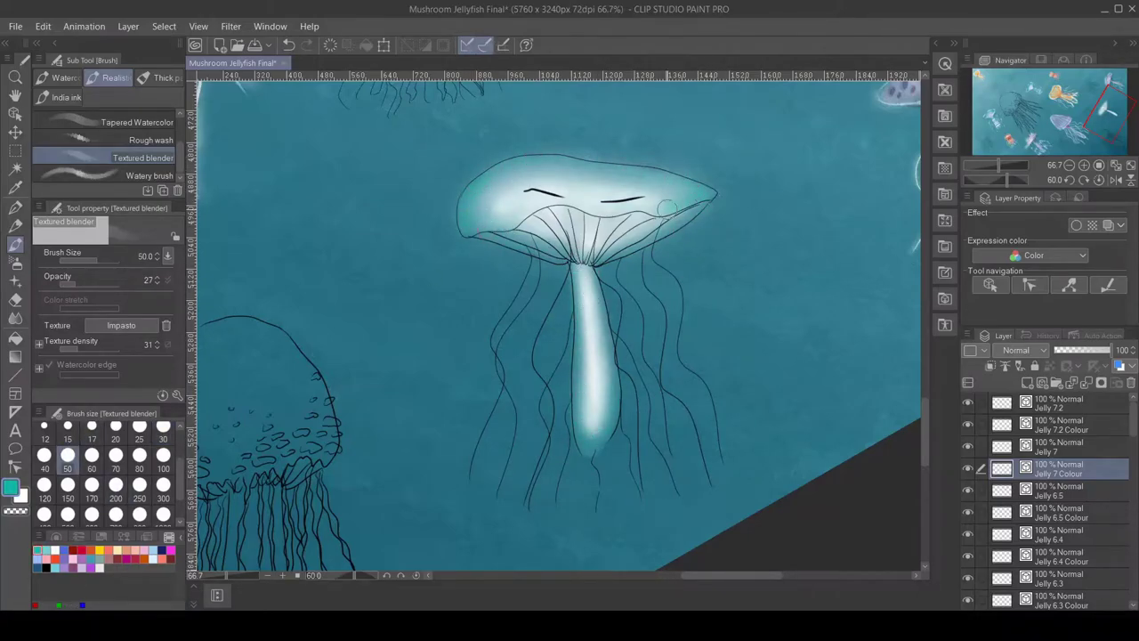
pyautogui.click(142, 140)
pyautogui.moveTo(620, 226); pyautogui.dragTo(571, 227)
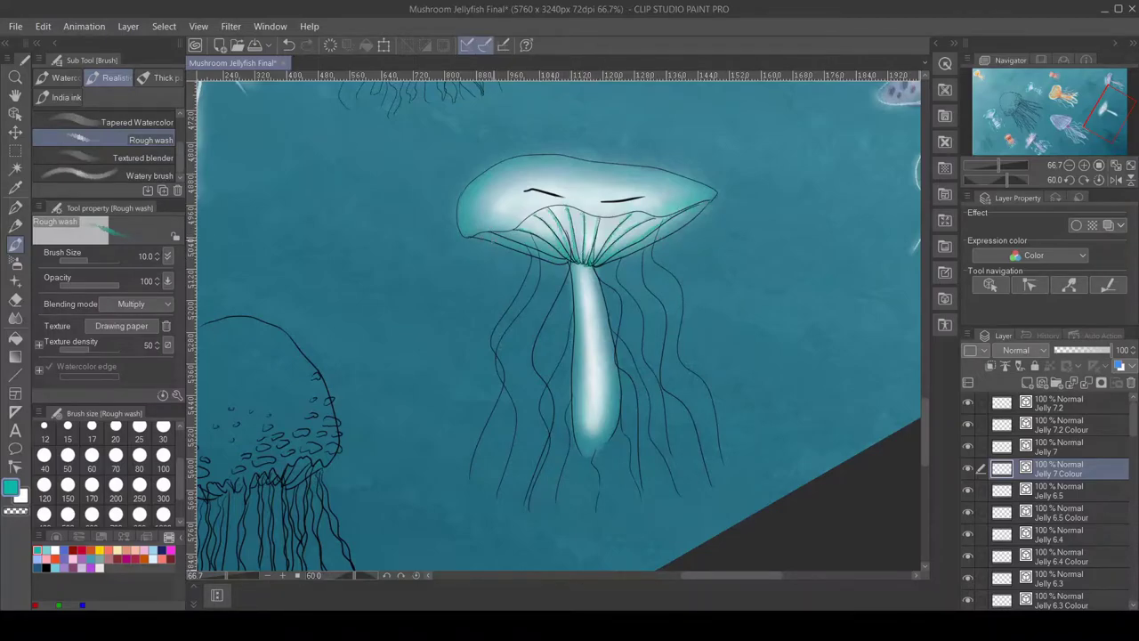
pyautogui.click(967, 446)
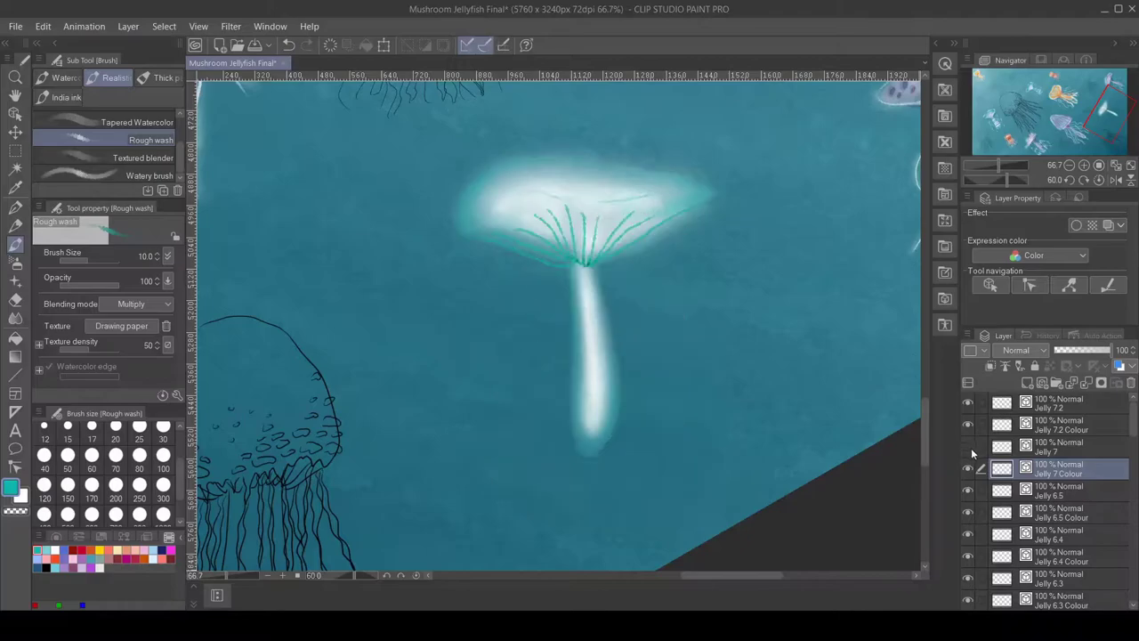
pyautogui.click(67, 553)
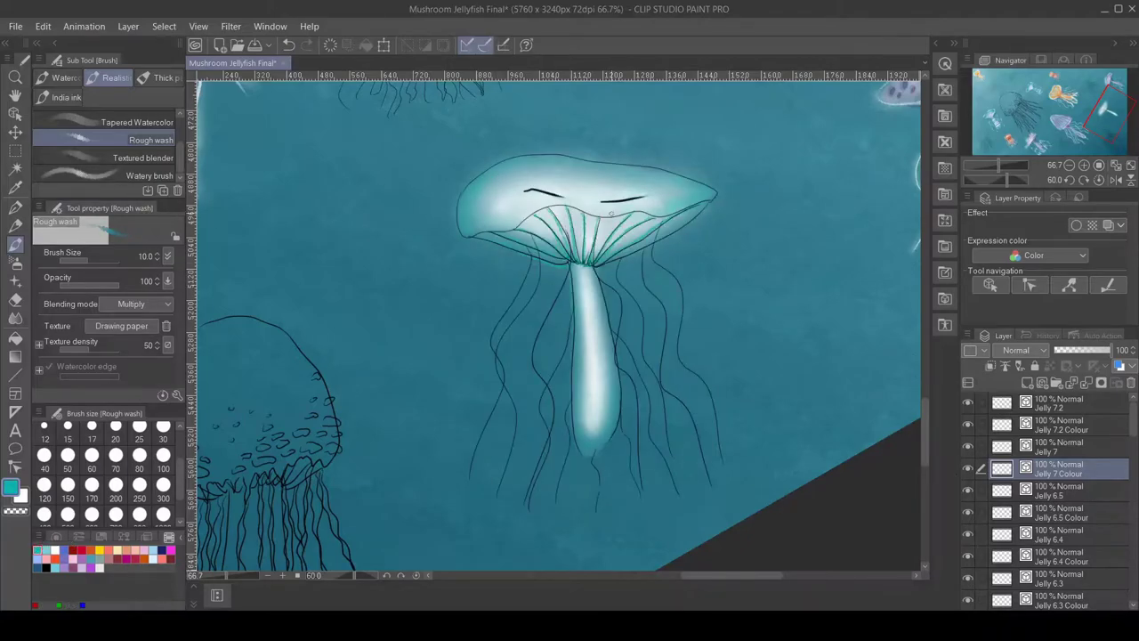
# Wash blue into the gills under the cap, then blend the cap's right side.
pyautogui.click(37, 549)
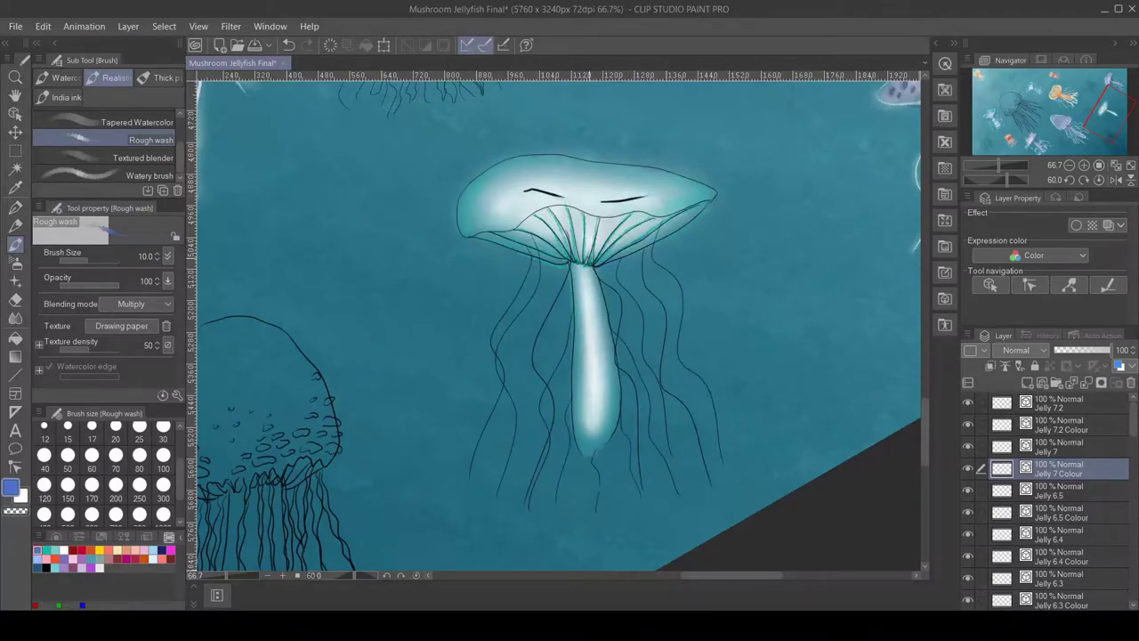
pyautogui.moveTo(595, 222)
pyautogui.mouseDown()
pyautogui.moveTo(586, 263)
pyautogui.moveTo(561, 256)
pyautogui.mouseUp()
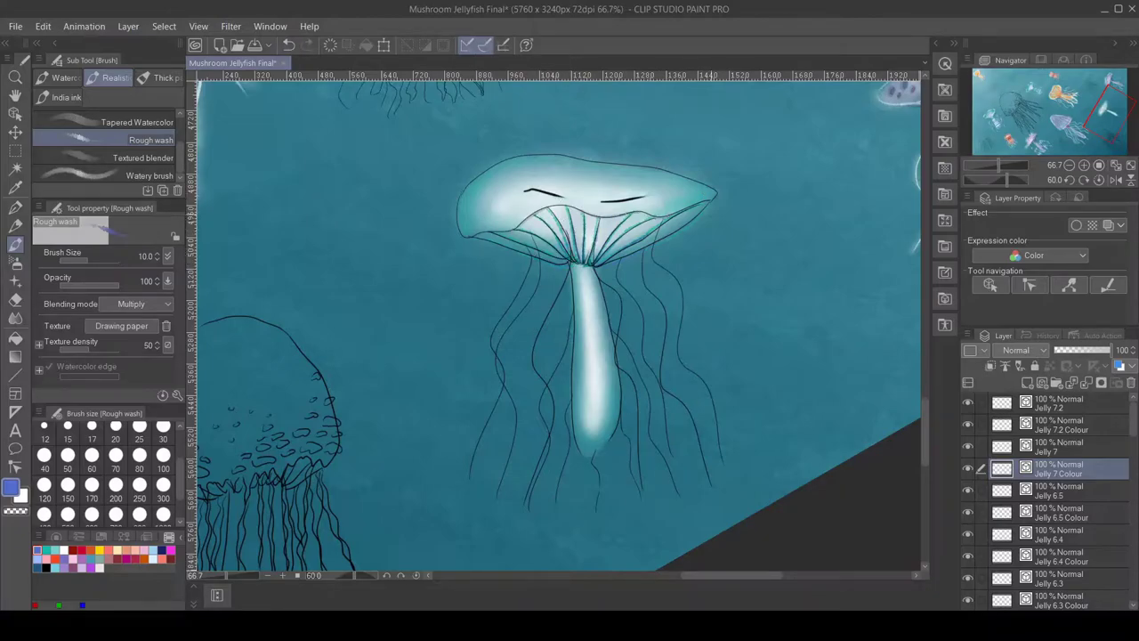
pyautogui.click(968, 446)
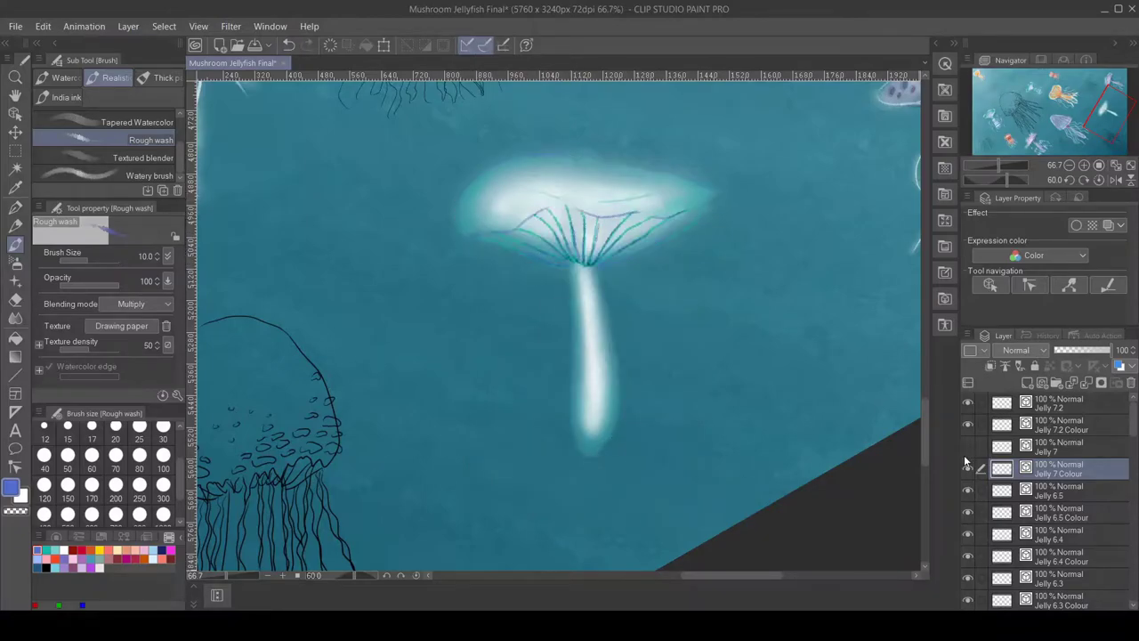
pyautogui.click(288, 46)
pyautogui.click(287, 45)
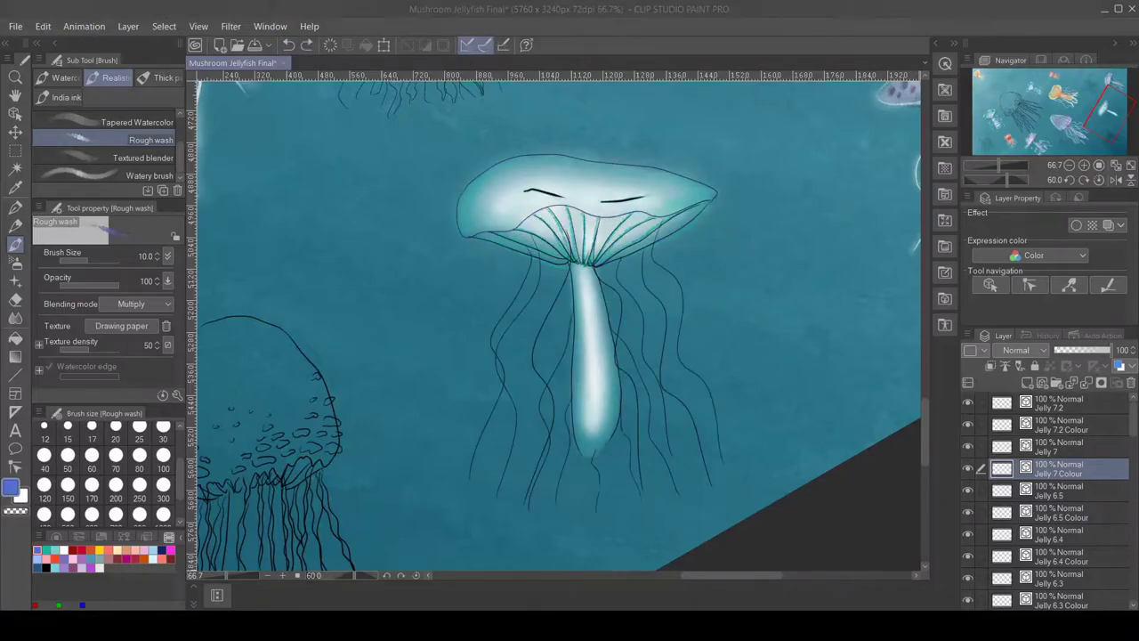
pyautogui.click(143, 158)
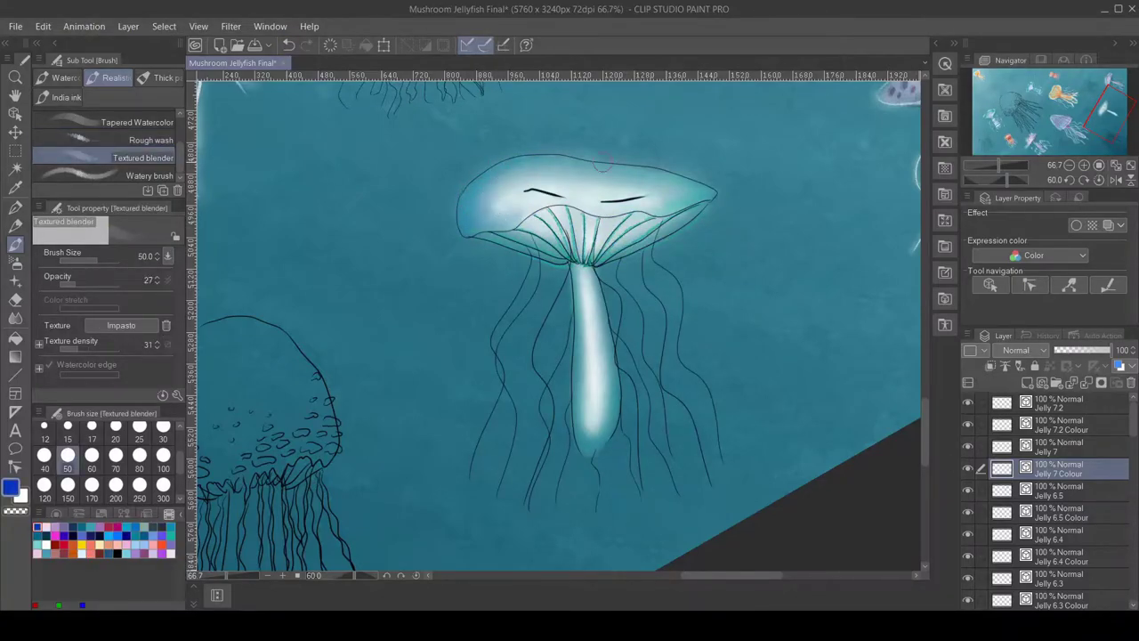
pyautogui.moveTo(692, 189); pyautogui.dragTo(657, 214)
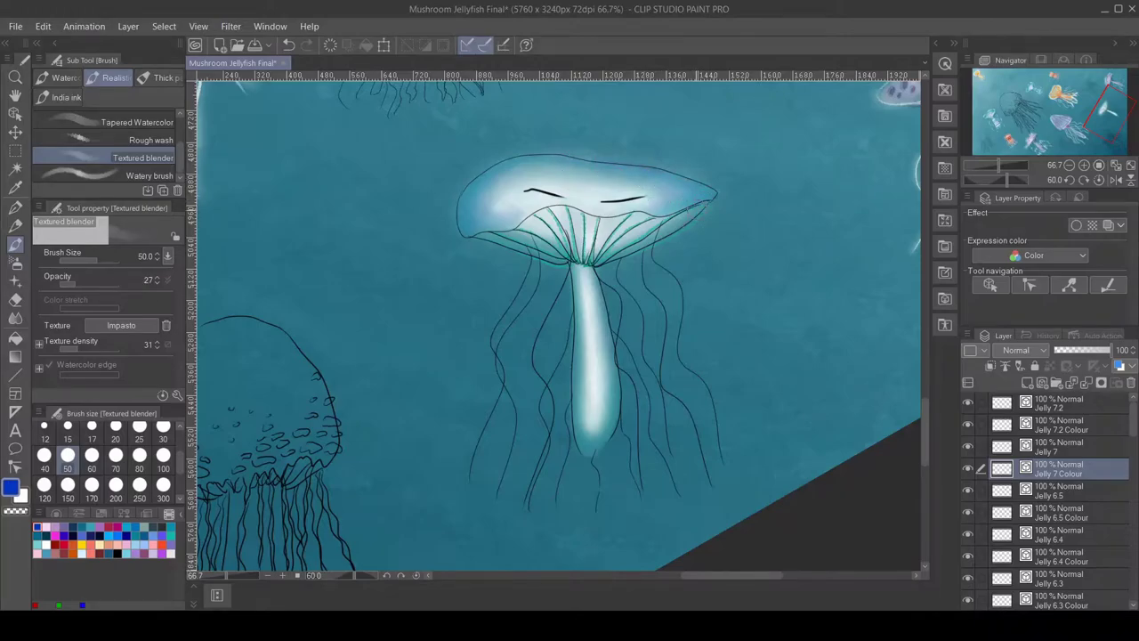
# Blend the left gill shading and add dark strokes onto the gills.
pyautogui.moveTo(579, 219); pyautogui.dragTo(534, 229)
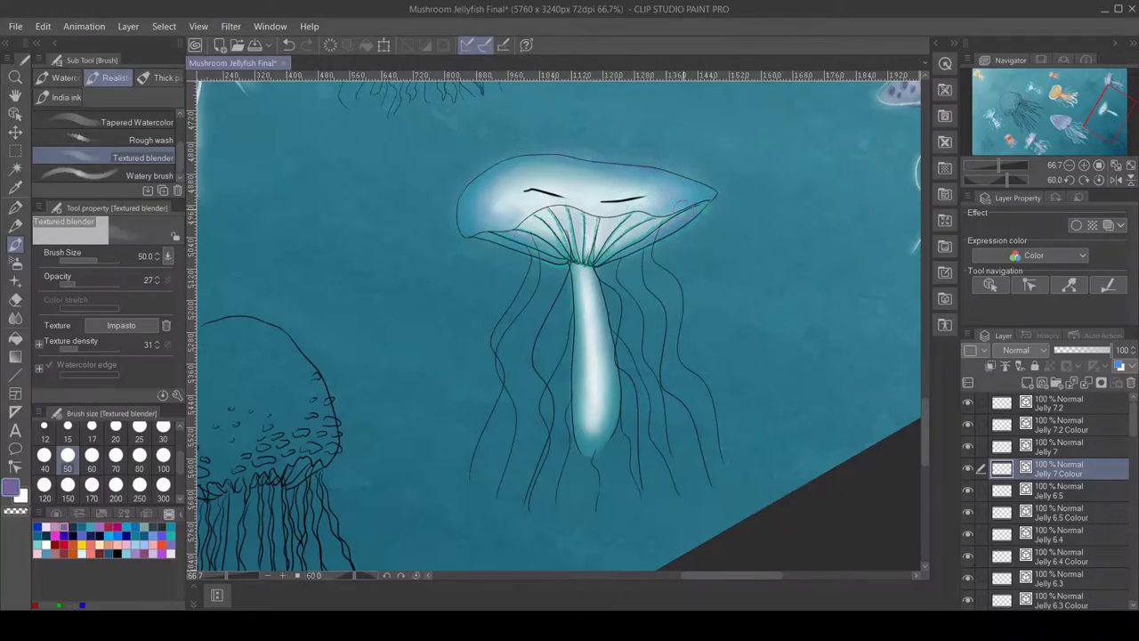
pyautogui.click(143, 140)
pyautogui.moveTo(595, 230); pyautogui.dragTo(582, 263)
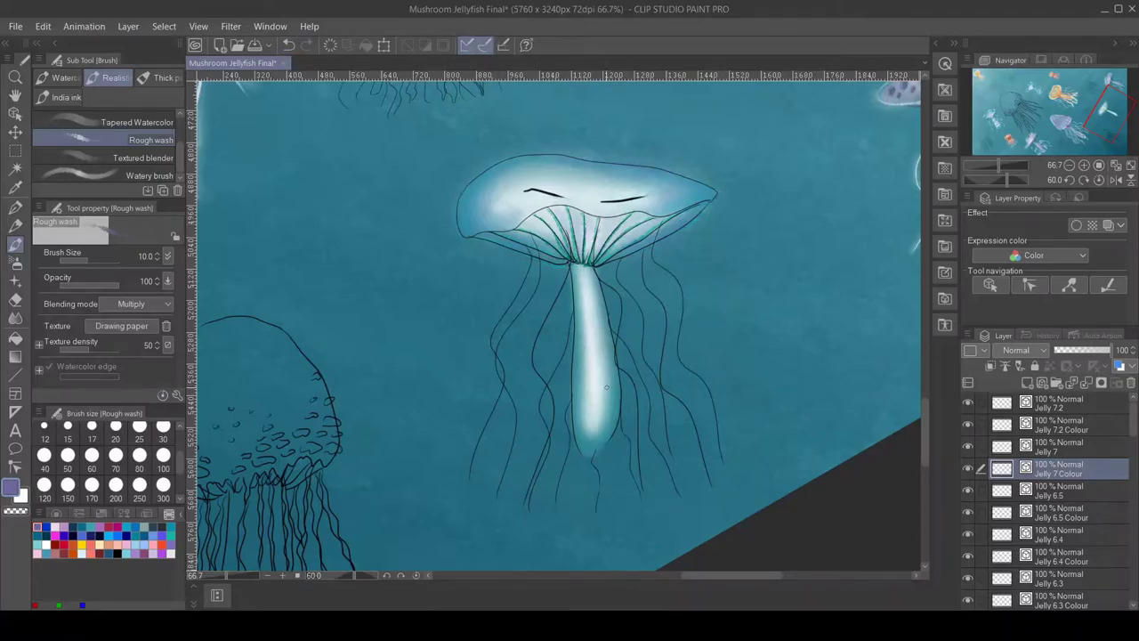
# Wash blue down the jellyfish stem at brush size 30, deepening the lower stem.
pyautogui.click(46, 529)
pyautogui.scroll(3, 107, 454)
pyautogui.click(163, 475)
pyautogui.moveTo(576, 436); pyautogui.dragTo(582, 322)
pyautogui.moveTo(577, 412); pyautogui.dragTo(593, 452)
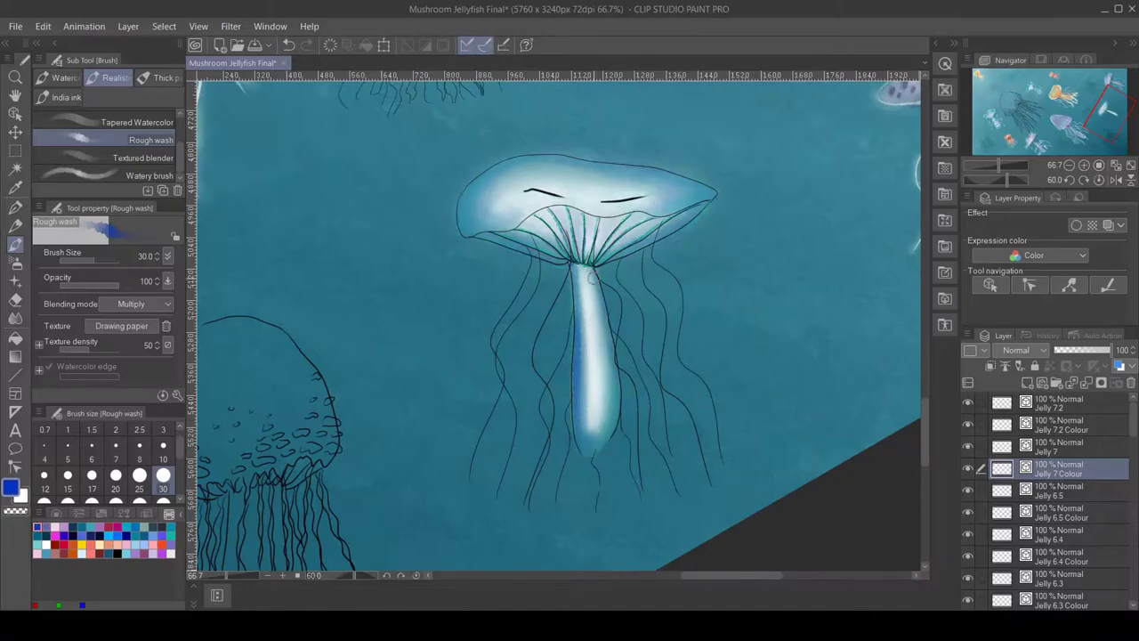
# Add dark navy wash to the lower stem at size 15, then pick a brighter blue at size 10.
pyautogui.click(93, 532)
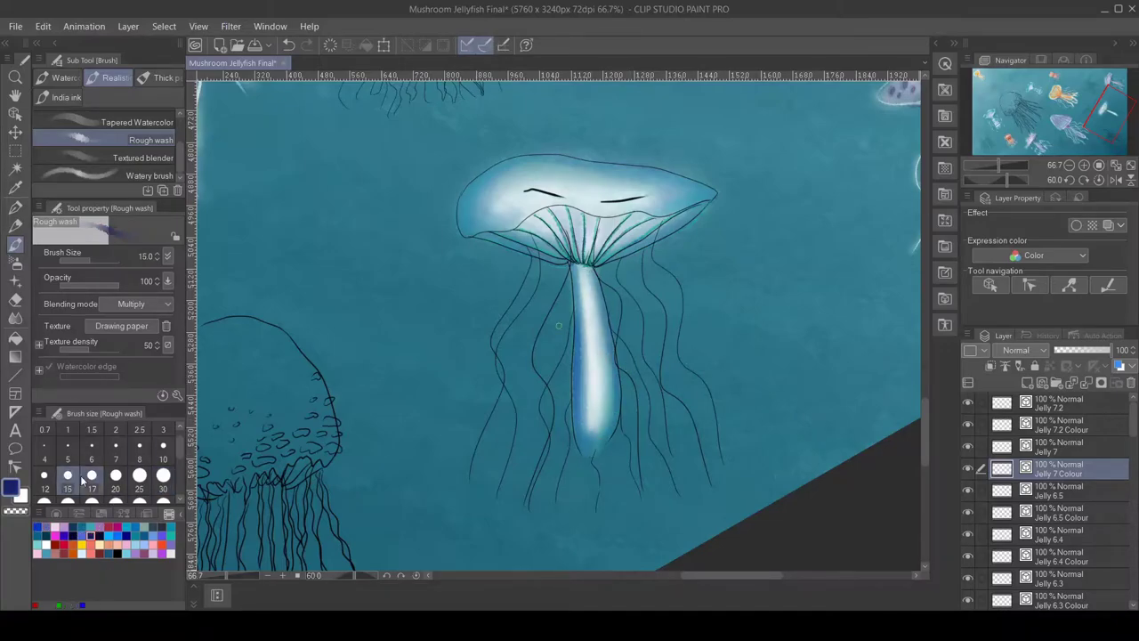
pyautogui.click(68, 475)
pyautogui.moveTo(584, 329); pyautogui.dragTo(607, 441)
pyautogui.click(162, 452)
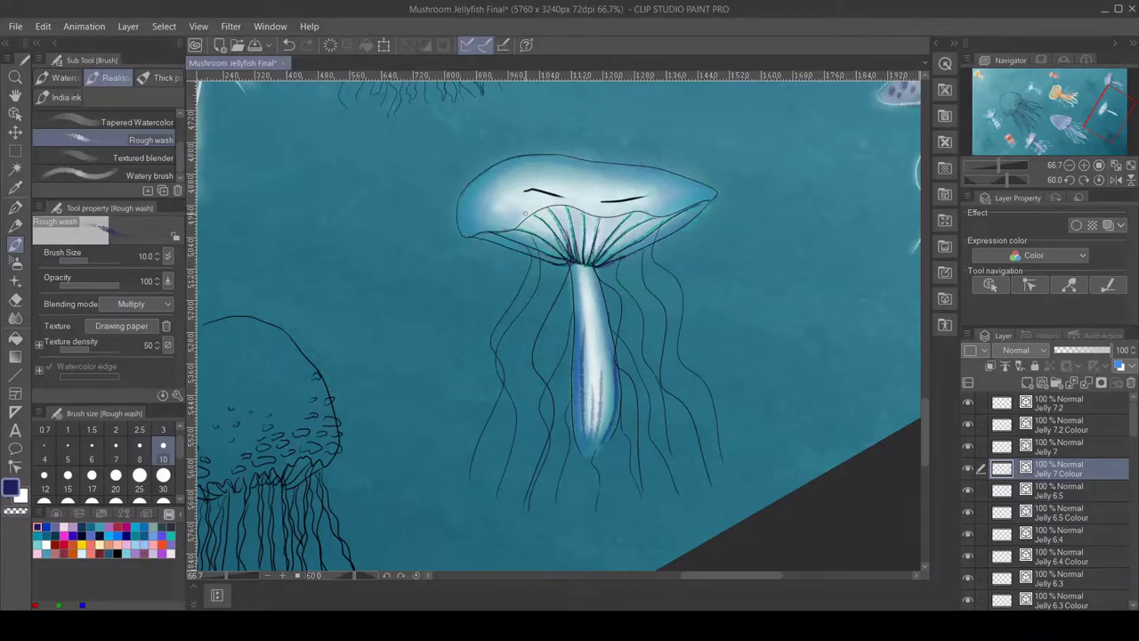
pyautogui.click(55, 527)
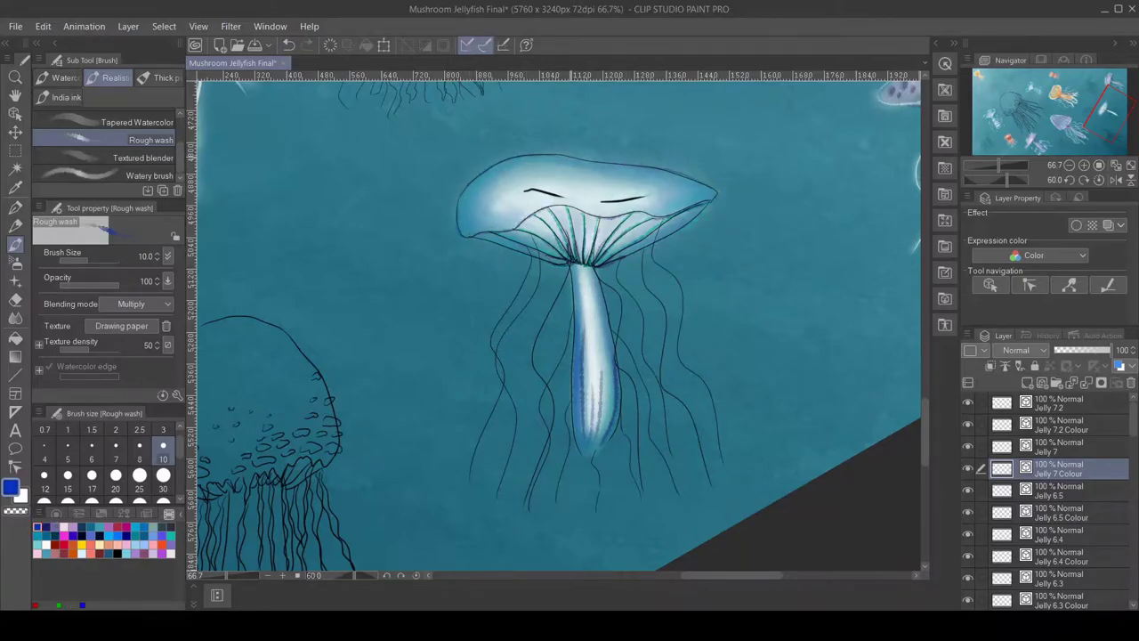
# Blend blue into the cap under the eyes and add darker blue streaks down the stem.
pyautogui.click(142, 158)
pyautogui.moveTo(534, 188); pyautogui.dragTo(623, 192)
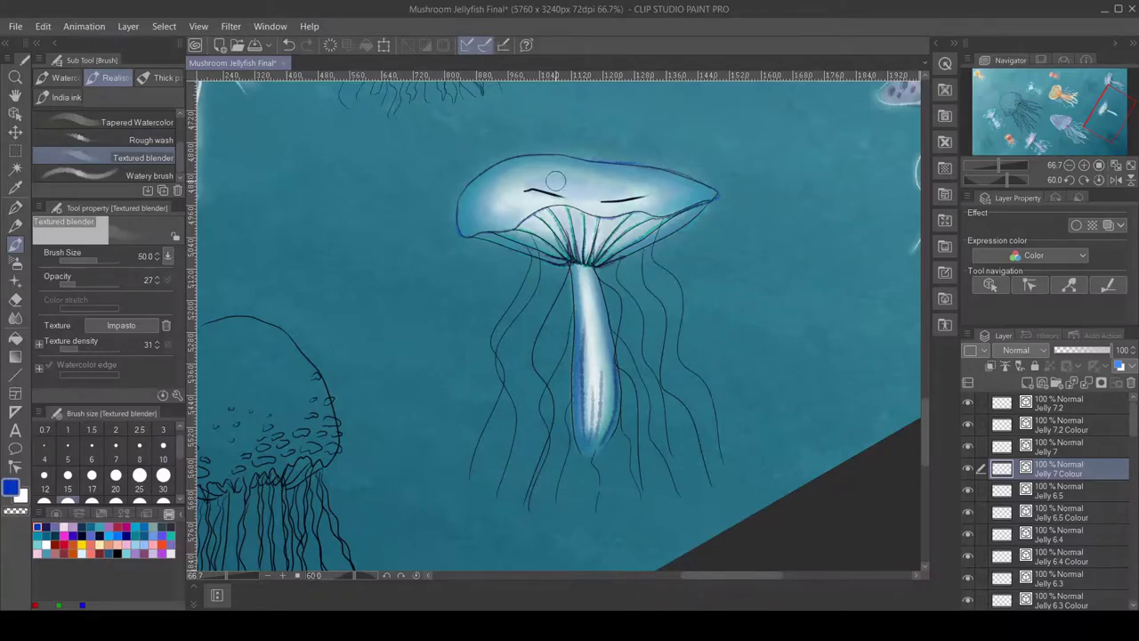
pyautogui.moveTo(543, 187); pyautogui.dragTo(614, 196)
pyautogui.click(142, 140)
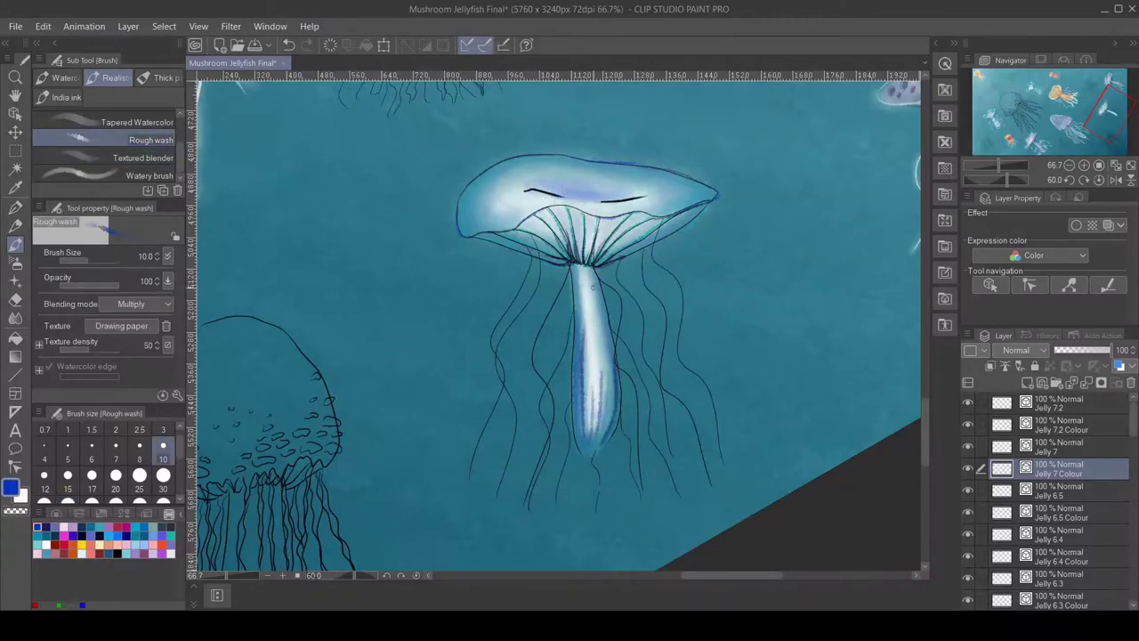
pyautogui.moveTo(585, 278); pyautogui.dragTo(593, 434)
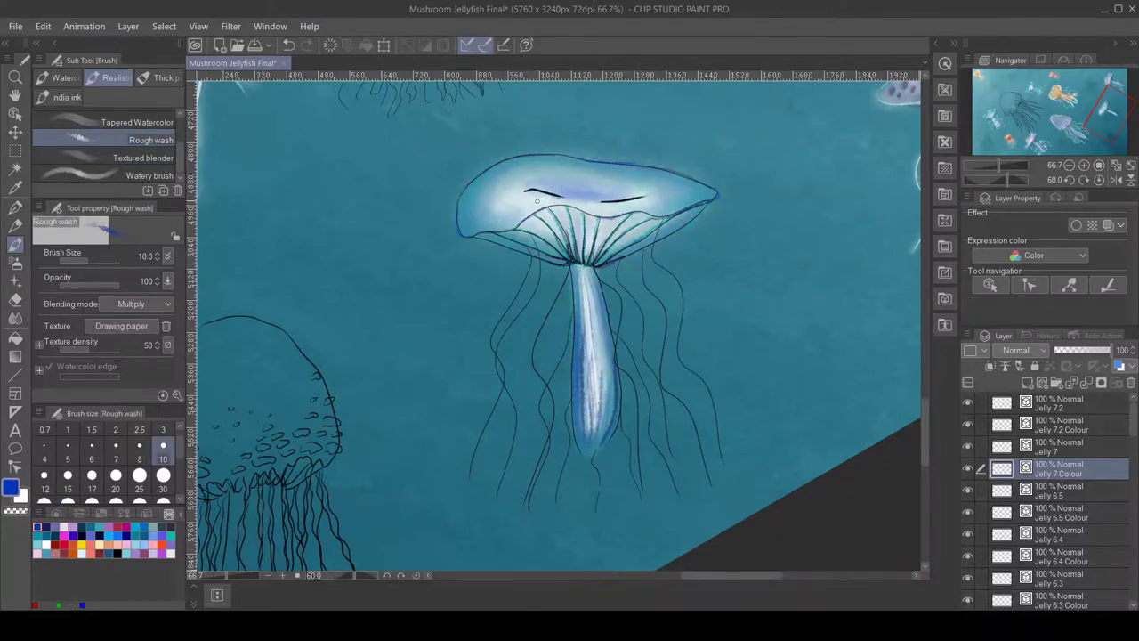
# Shade the cap's left and right underside with teal-blue and dark blue washes.
pyautogui.click(36, 534)
pyautogui.moveTo(527, 193); pyautogui.dragTo(555, 222)
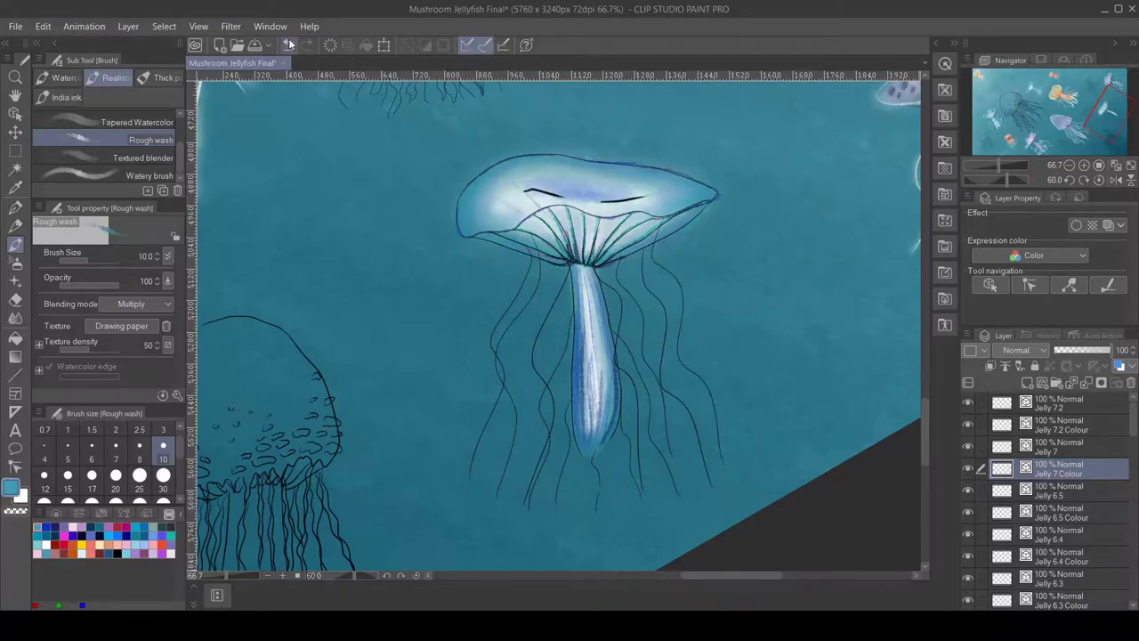
pyautogui.moveTo(631, 201); pyautogui.dragTo(658, 220)
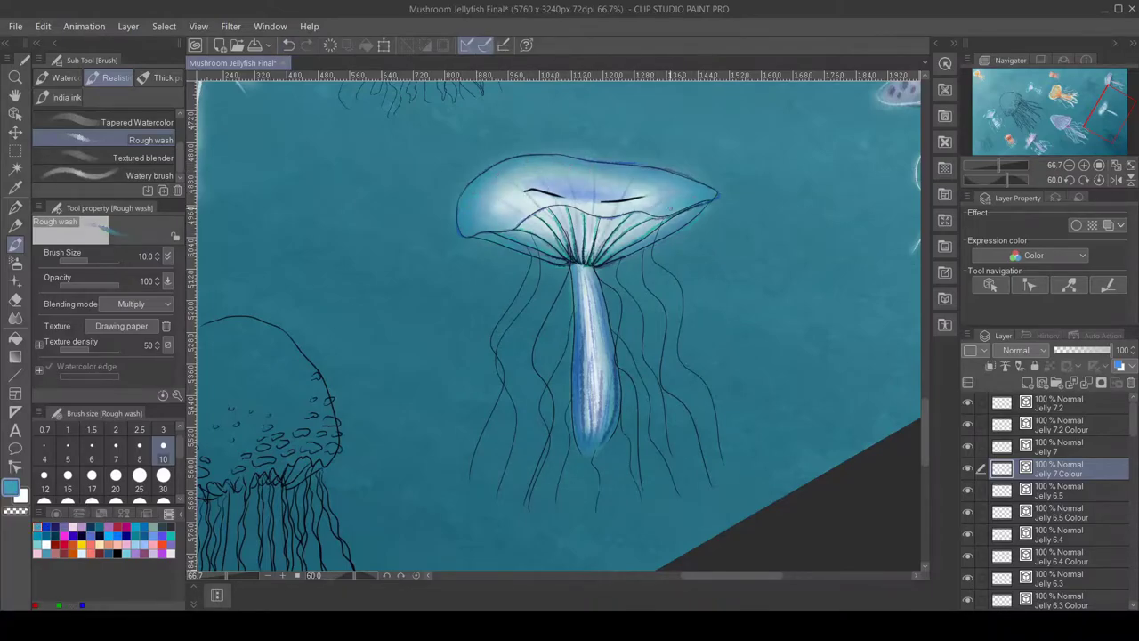
pyautogui.click(36, 527)
pyautogui.moveTo(509, 207); pyautogui.dragTo(552, 224)
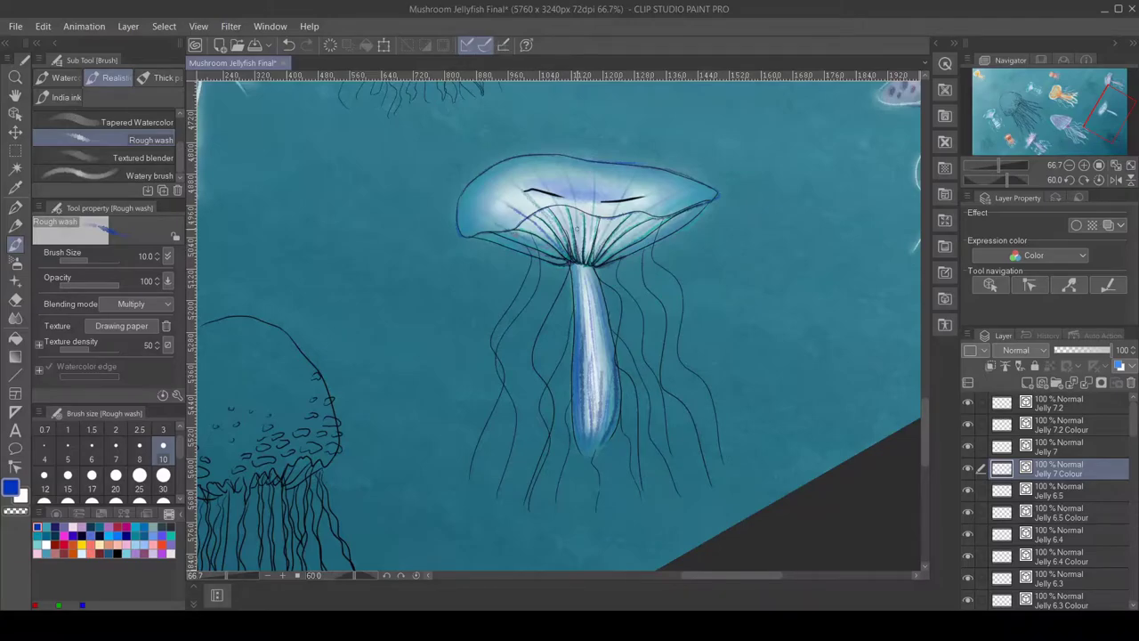
pyautogui.moveTo(665, 199); pyautogui.dragTo(614, 247)
# Draw blue lines down the left and right tentacles with the Design pencil at size 6.
pyautogui.press('p')
pyautogui.click(91, 459)
pyautogui.moveTo(532, 251)
pyautogui.mouseDown()
pyautogui.moveTo(470, 504)
pyautogui.moveTo(513, 436)
pyautogui.moveTo(500, 542)
pyautogui.mouseUp()
pyautogui.moveTo(566, 265); pyautogui.dragTo(546, 545)
pyautogui.moveTo(574, 316); pyautogui.dragTo(541, 463)
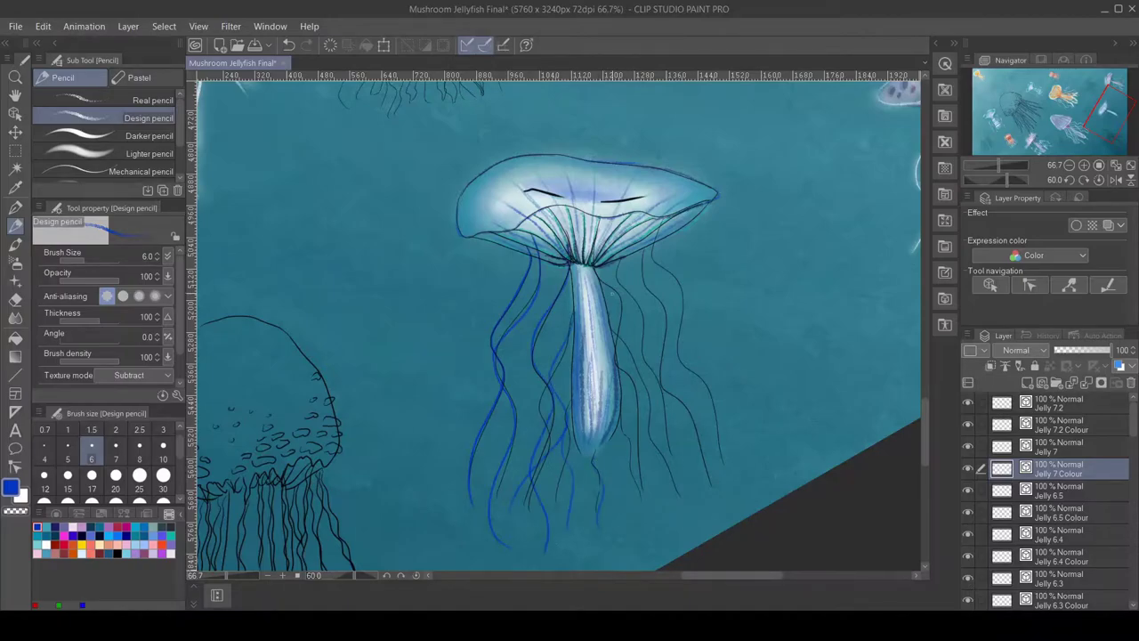
pyautogui.moveTo(611, 295); pyautogui.dragTo(650, 512)
pyautogui.moveTo(625, 347); pyautogui.dragTo(676, 480)
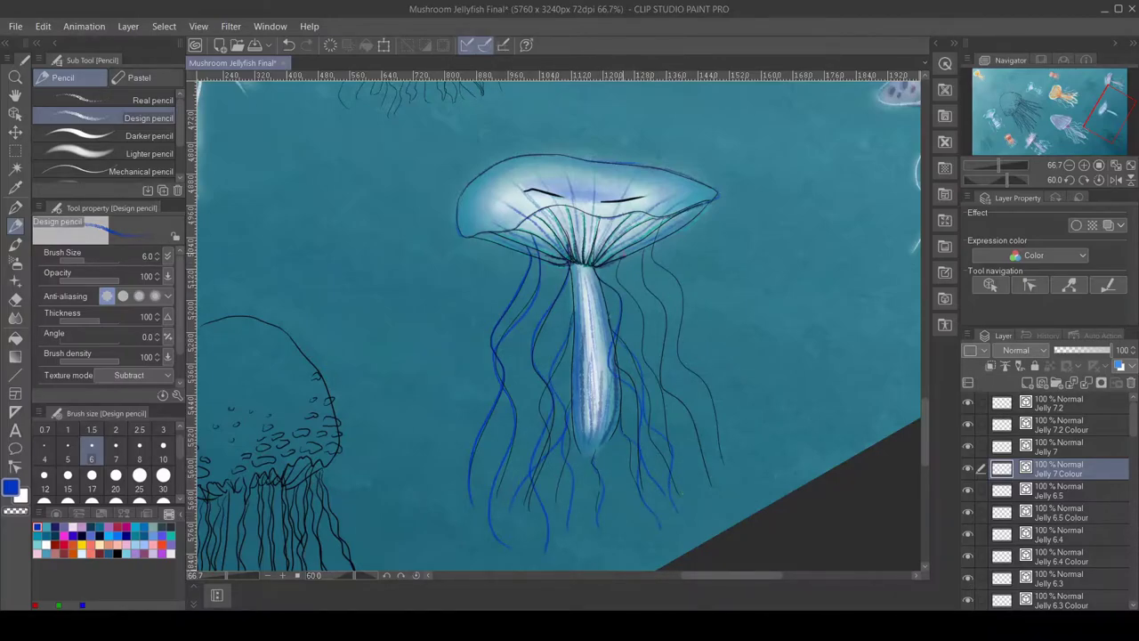
pyautogui.moveTo(658, 219); pyautogui.dragTo(661, 429)
pyautogui.moveTo(657, 240)
pyautogui.mouseDown()
pyautogui.moveTo(707, 454)
pyautogui.moveTo(673, 445)
pyautogui.mouseUp()
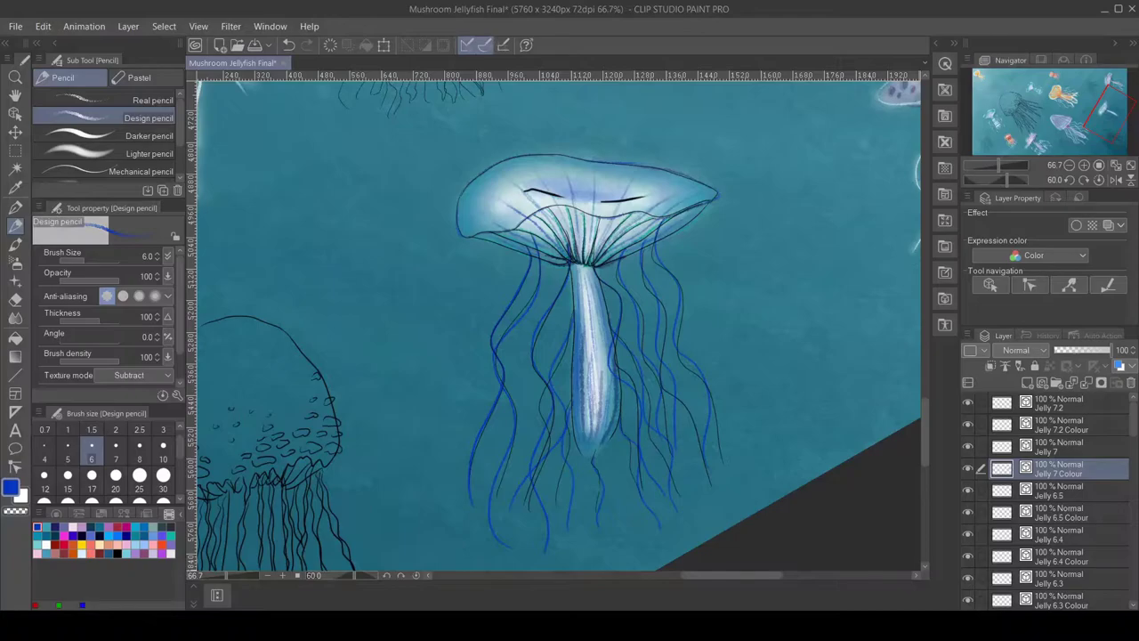
# Hide the Jelly 7 sketch layer and draw white lines along the stalk and bell.
pyautogui.press('x')
pyautogui.click(968, 445)
pyautogui.moveTo(570, 271); pyautogui.dragTo(566, 404)
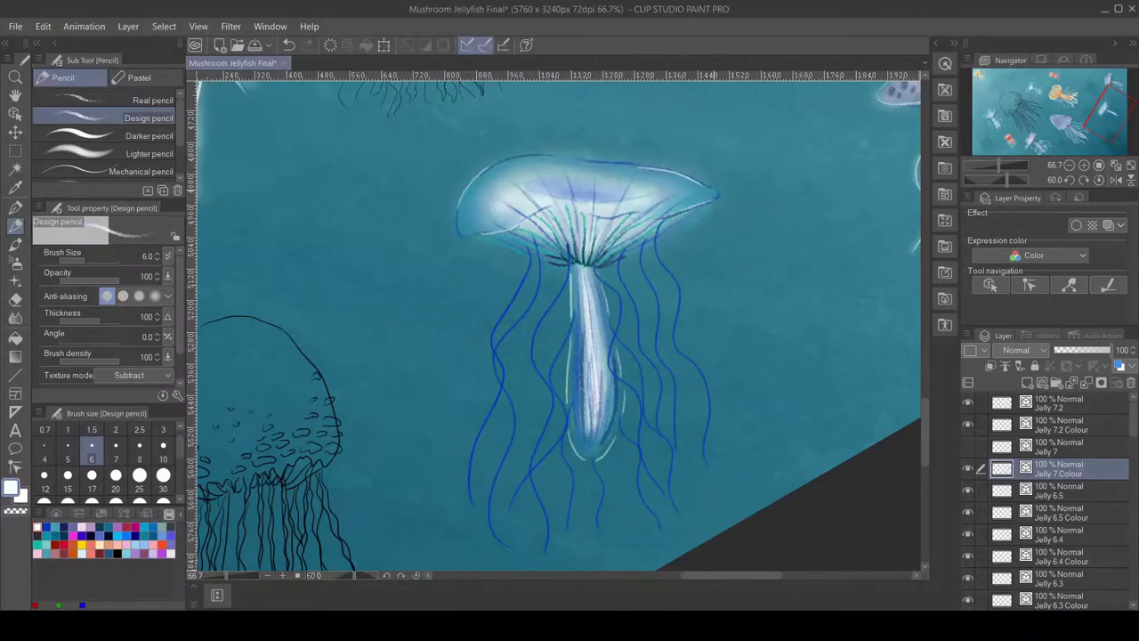
pyautogui.moveTo(448, 230)
pyautogui.mouseDown()
pyautogui.moveTo(587, 149)
pyautogui.moveTo(723, 202)
pyautogui.moveTo(634, 262)
pyautogui.mouseUp()
pyautogui.moveTo(479, 242); pyautogui.dragTo(521, 258)
# Trace the left and right tentacles in white and add small white strokes on the cap.
pyautogui.moveTo(496, 401); pyautogui.dragTo(465, 482)
pyautogui.moveTo(541, 279); pyautogui.dragTo(494, 365)
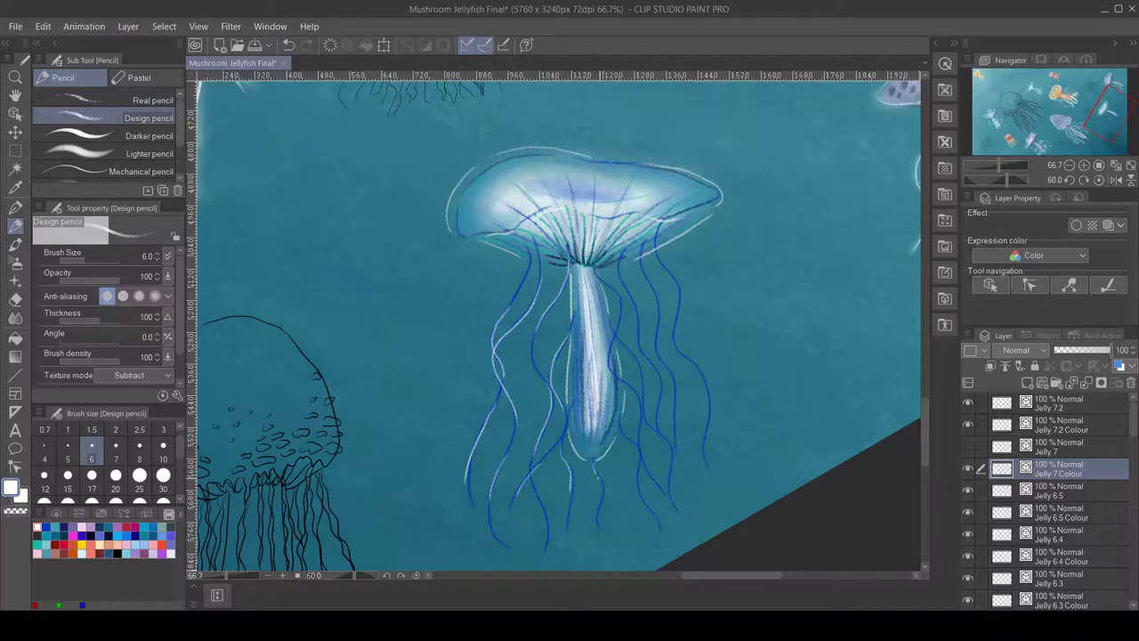
pyautogui.moveTo(641, 327); pyautogui.dragTo(611, 397)
pyautogui.moveTo(622, 249); pyautogui.dragTo(676, 427)
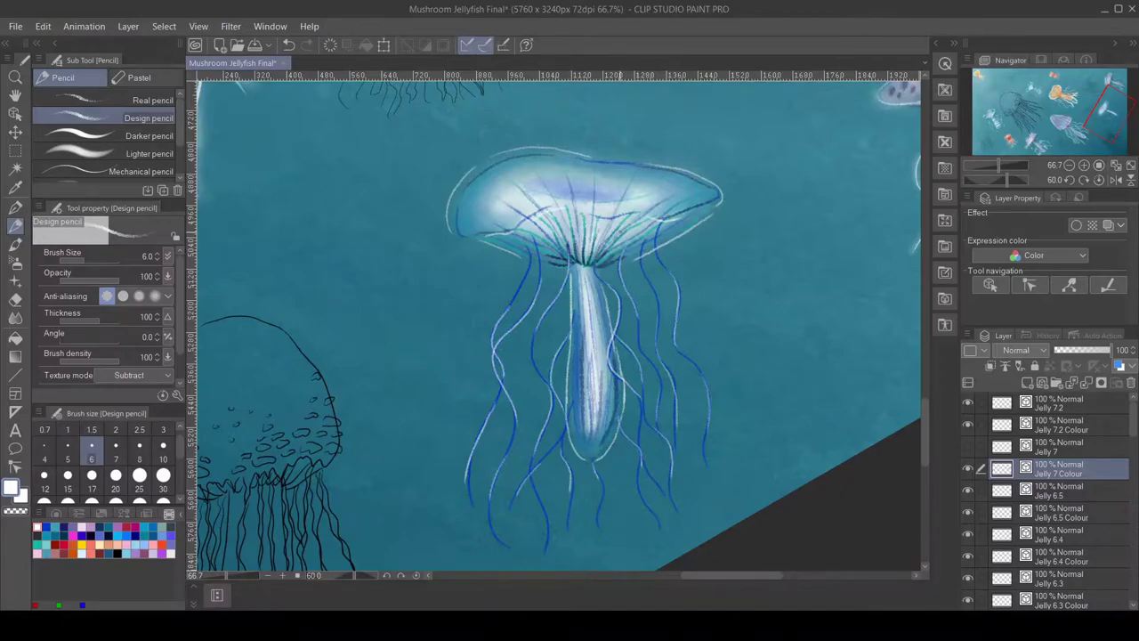
pyautogui.moveTo(637, 222); pyautogui.dragTo(707, 198)
pyautogui.moveTo(579, 169); pyautogui.dragTo(575, 249)
# Add short dark navy lines under the bell and down the stem, undoing the last one.
pyautogui.click(63, 527)
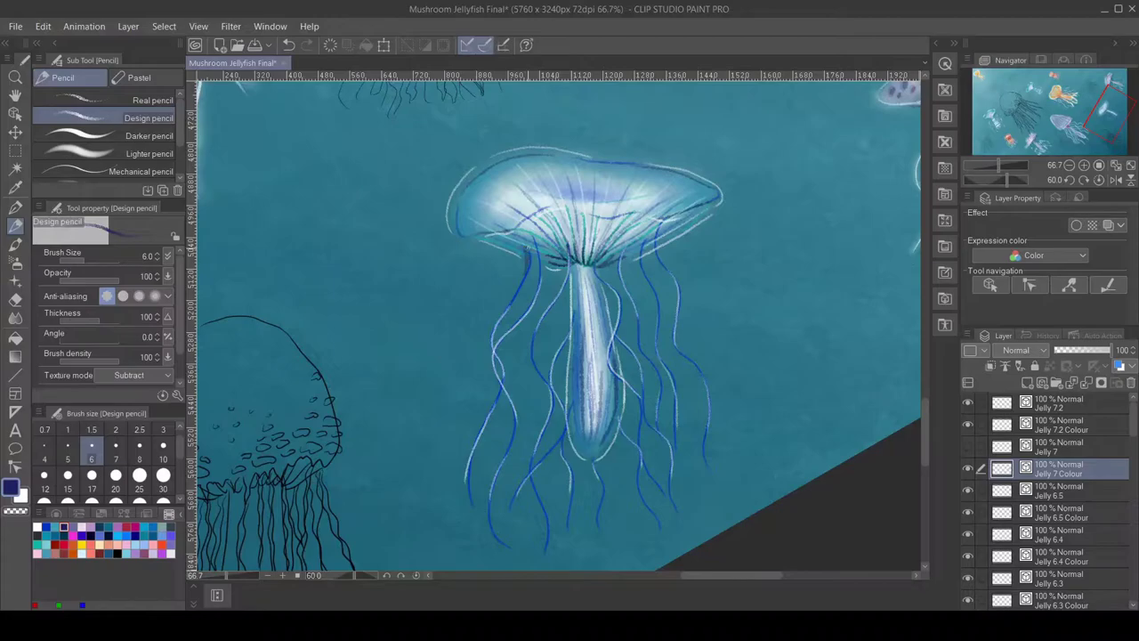
pyautogui.click(37, 527)
pyautogui.moveTo(529, 245); pyautogui.dragTo(525, 272)
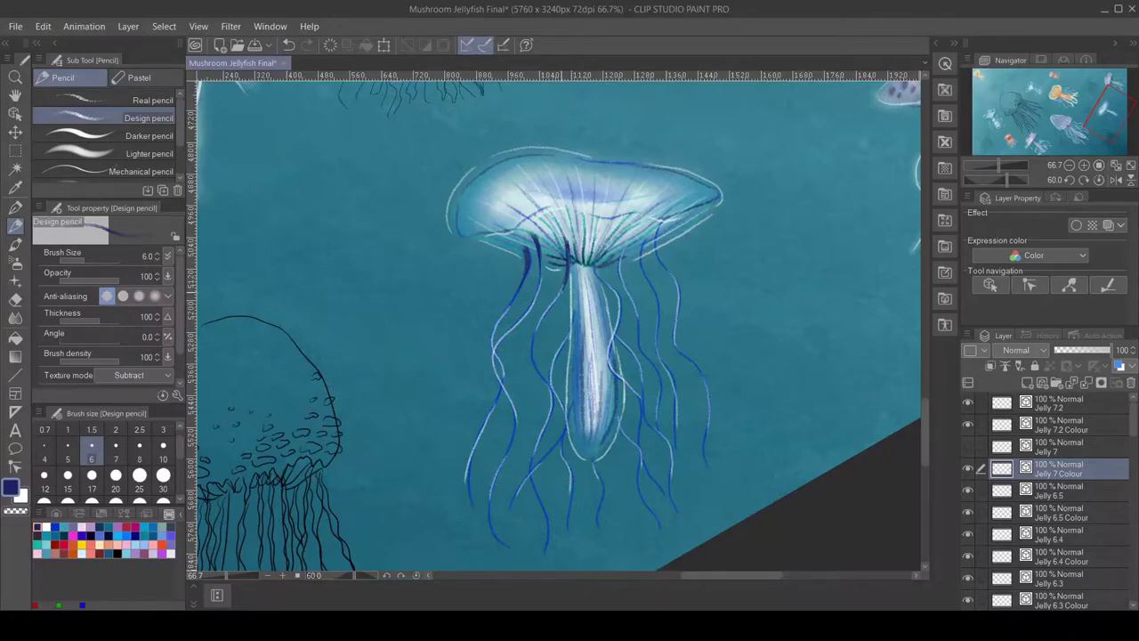
pyautogui.moveTo(598, 248); pyautogui.dragTo(595, 281)
pyautogui.moveTo(644, 238); pyautogui.dragTo(650, 293)
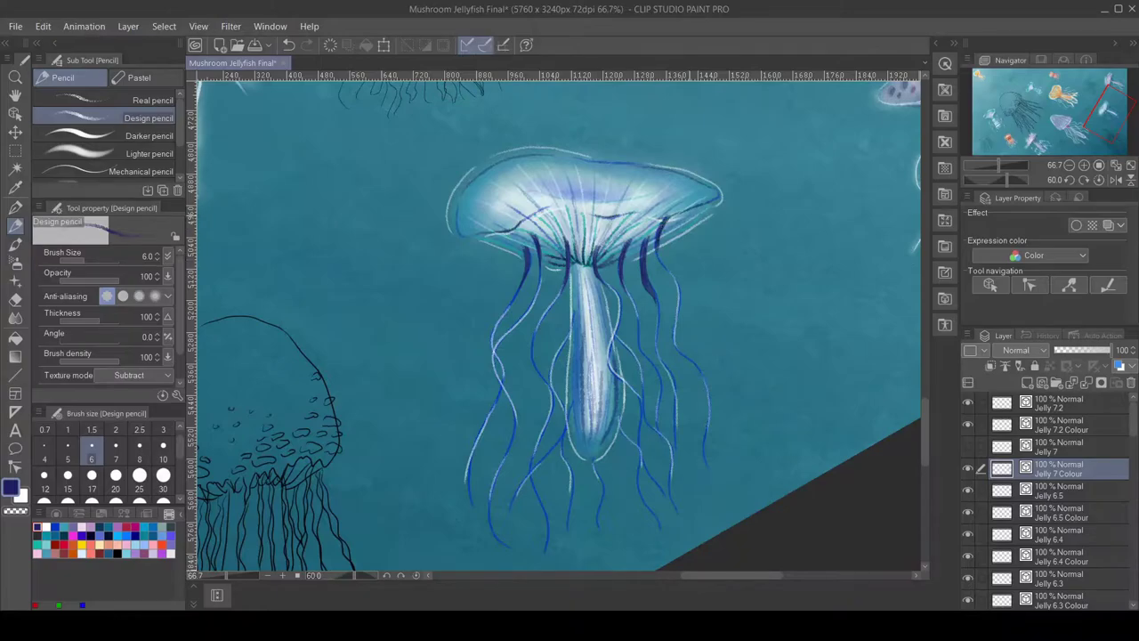
pyautogui.moveTo(589, 272); pyautogui.dragTo(591, 347)
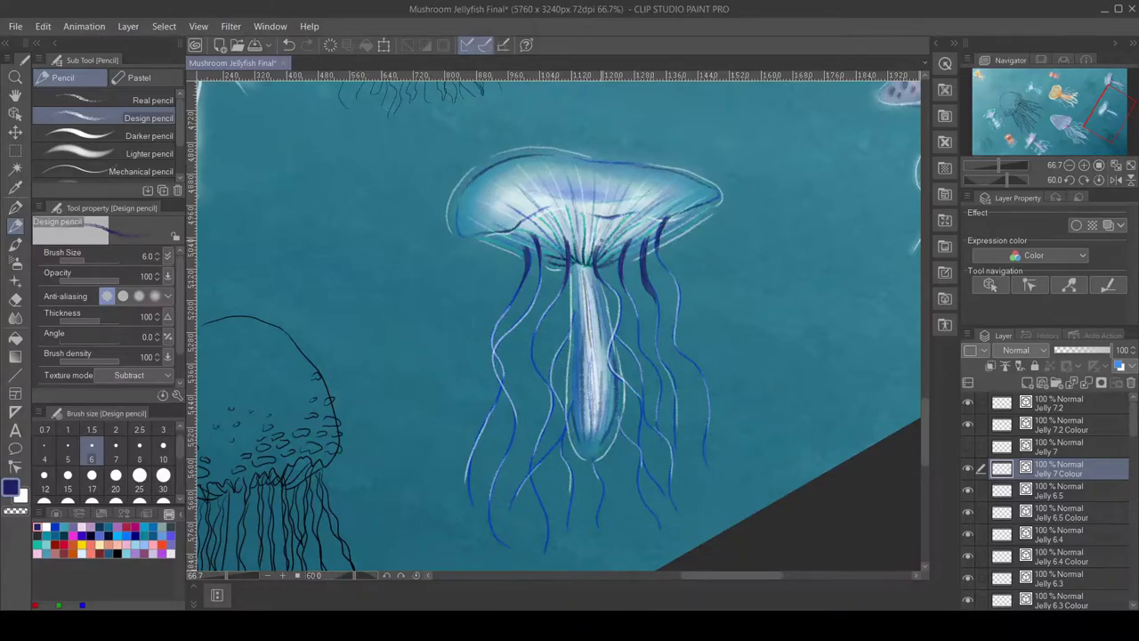
pyautogui.hotkey('ctrl', 'z')
pyautogui.press('b')
pyautogui.hotkey('ctrl', 'shift', 'n')
# Brighten the bell rims, bell underside and stalk edges with soft white at size 30.
pyautogui.press('x')
pyautogui.moveTo(525, 151); pyautogui.dragTo(449, 218)
pyautogui.moveTo(454, 178)
pyautogui.mouseDown()
pyautogui.moveTo(498, 227)
pyautogui.moveTo(547, 213)
pyautogui.mouseUp()
pyautogui.moveTo(476, 223); pyautogui.dragTo(636, 209)
pyautogui.moveTo(623, 160)
pyautogui.mouseDown()
pyautogui.moveTo(721, 200)
pyautogui.moveTo(677, 218)
pyautogui.mouseUp()
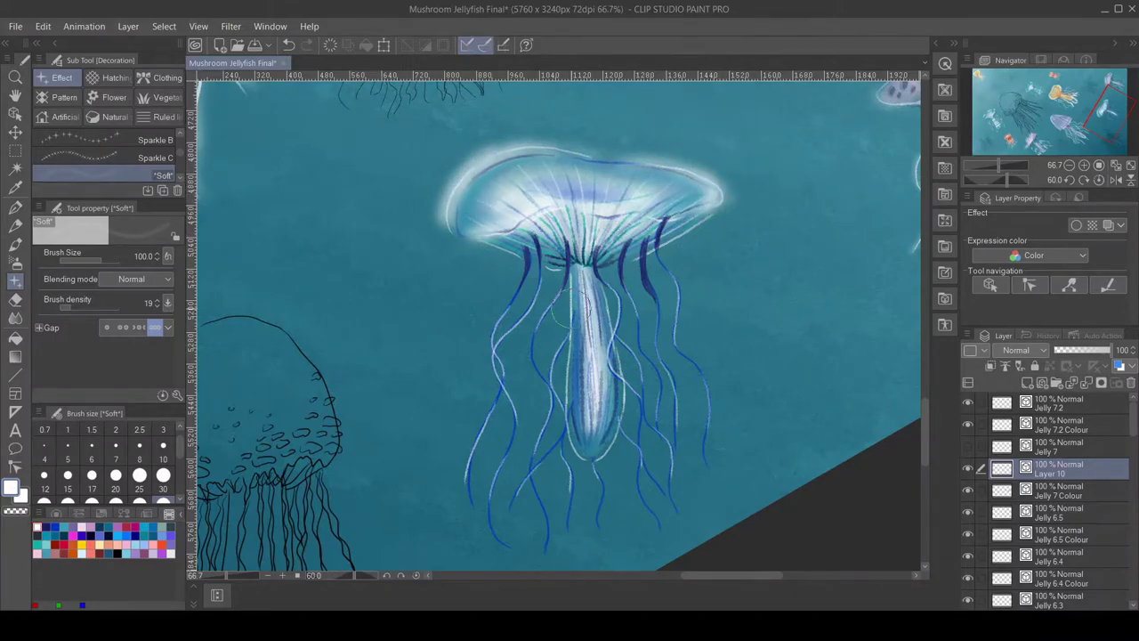
pyautogui.moveTo(570, 303); pyautogui.dragTo(570, 454)
pyautogui.moveTo(605, 267); pyautogui.dragTo(623, 463)
# With a smaller soft brush, highlight the left tentacles and the stalk's left edge in white.
pyautogui.click(163, 474)
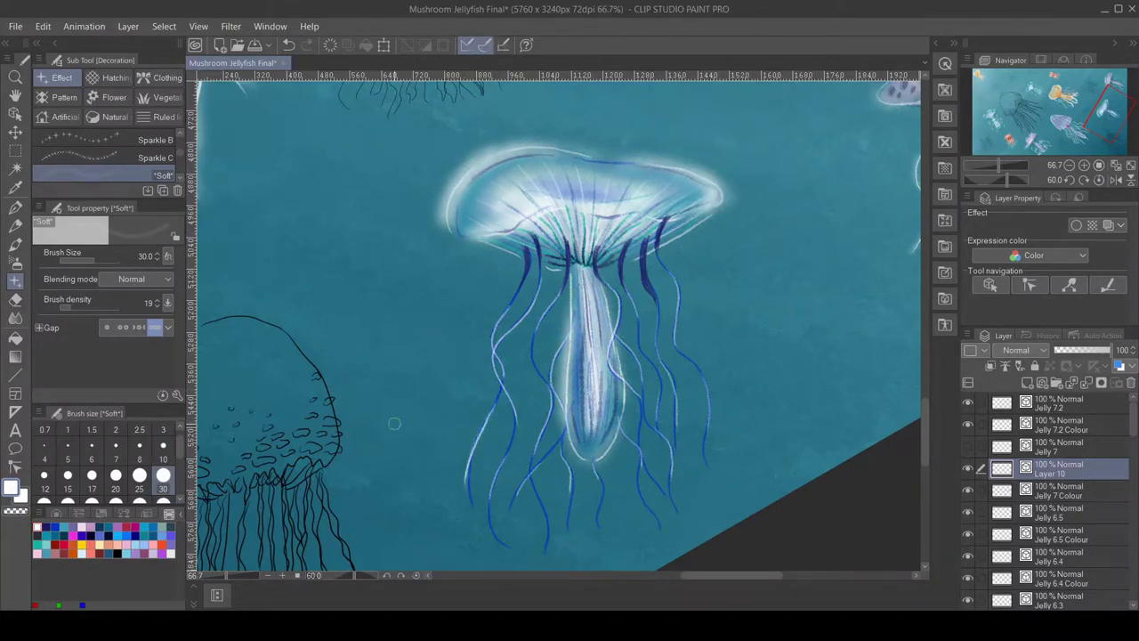
pyautogui.moveTo(494, 414); pyautogui.dragTo(465, 485)
pyautogui.moveTo(516, 325)
pyautogui.mouseDown()
pyautogui.moveTo(494, 405)
pyautogui.moveTo(489, 388)
pyautogui.mouseUp()
pyautogui.moveTo(488, 512); pyautogui.dragTo(499, 466)
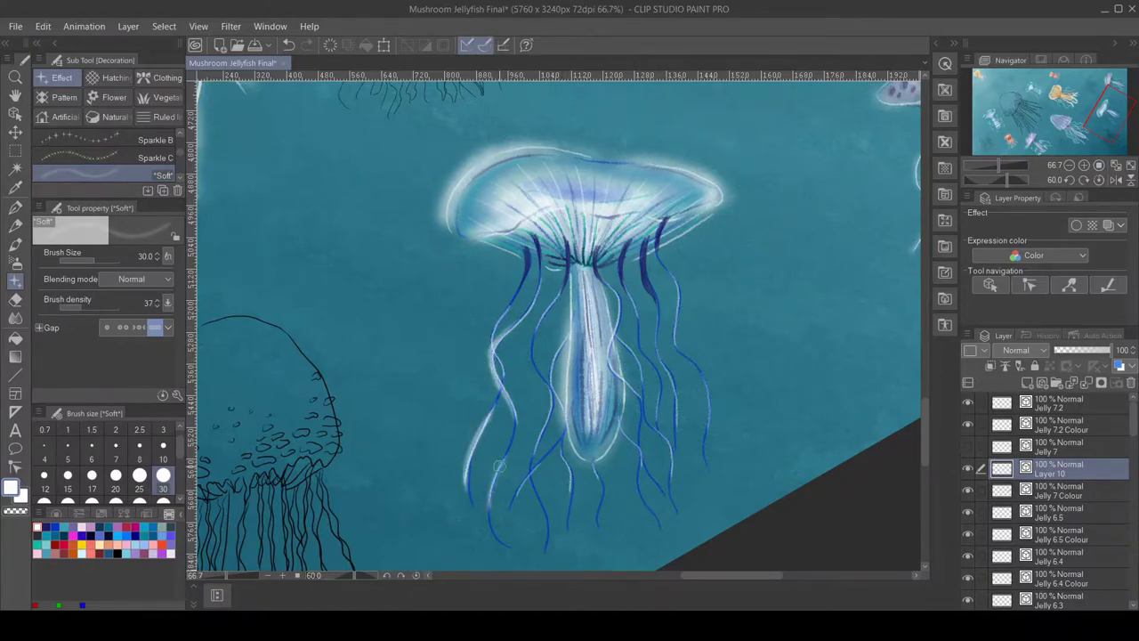
pyautogui.moveTo(568, 344); pyautogui.dragTo(548, 405)
pyautogui.moveTo(557, 365); pyautogui.dragTo(537, 449)
pyautogui.moveTo(564, 454); pyautogui.dragTo(576, 493)
# Add white highlights along the right tentacles and the upper stalk.
pyautogui.moveTo(623, 431); pyautogui.dragTo(643, 480)
pyautogui.moveTo(614, 287); pyautogui.dragTo(623, 351)
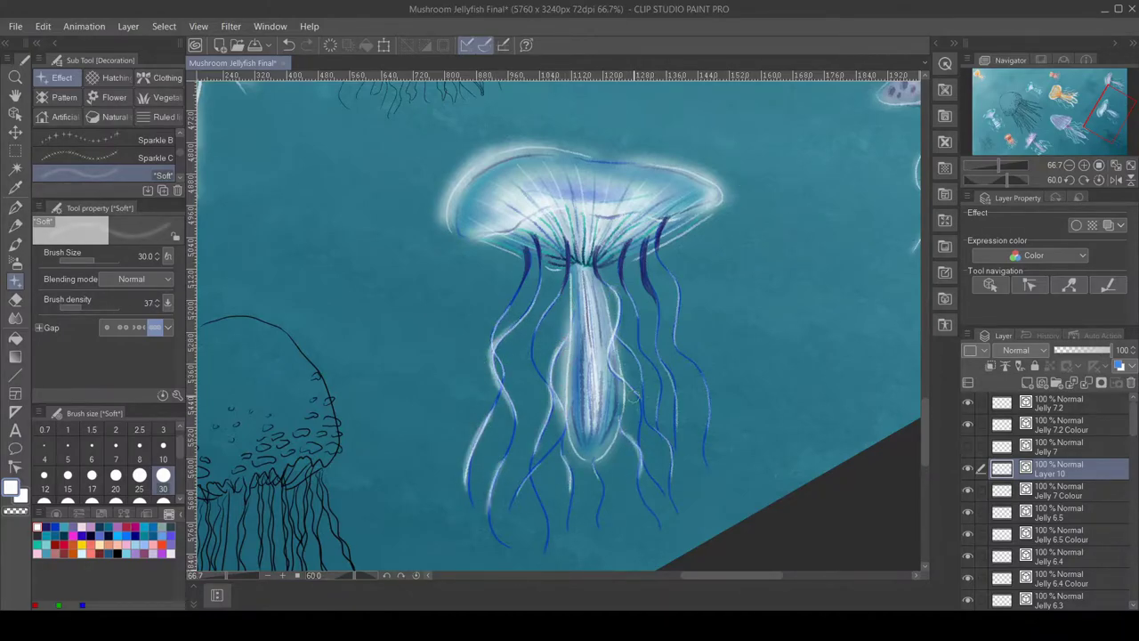
pyautogui.moveTo(650, 424); pyautogui.dragTo(670, 472)
pyautogui.moveTo(623, 340); pyautogui.dragTo(639, 406)
pyautogui.moveTo(659, 263)
pyautogui.mouseDown()
pyautogui.moveTo(676, 349)
pyautogui.moveTo(712, 423)
pyautogui.mouseUp()
pyautogui.moveTo(663, 356); pyautogui.dragTo(675, 427)
pyautogui.moveTo(561, 293); pyautogui.dragTo(532, 351)
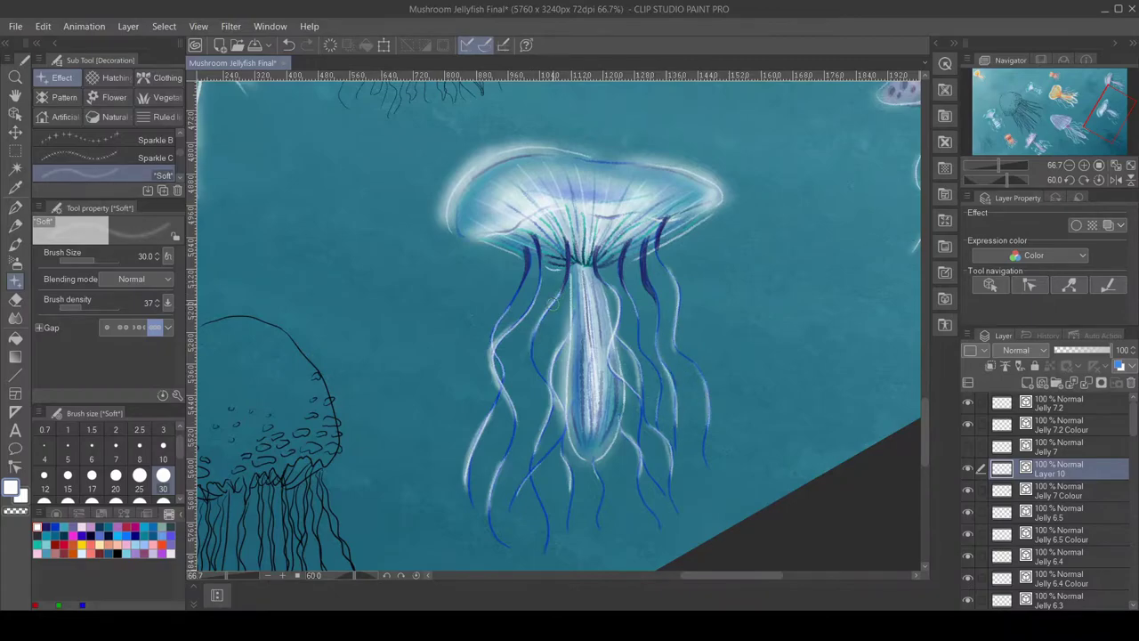
# Choose the Sparkle C brush, discard a test sparkle, and lower its density to 40.
pyautogui.scroll(2, 107, 160)
pyautogui.click(107, 175)
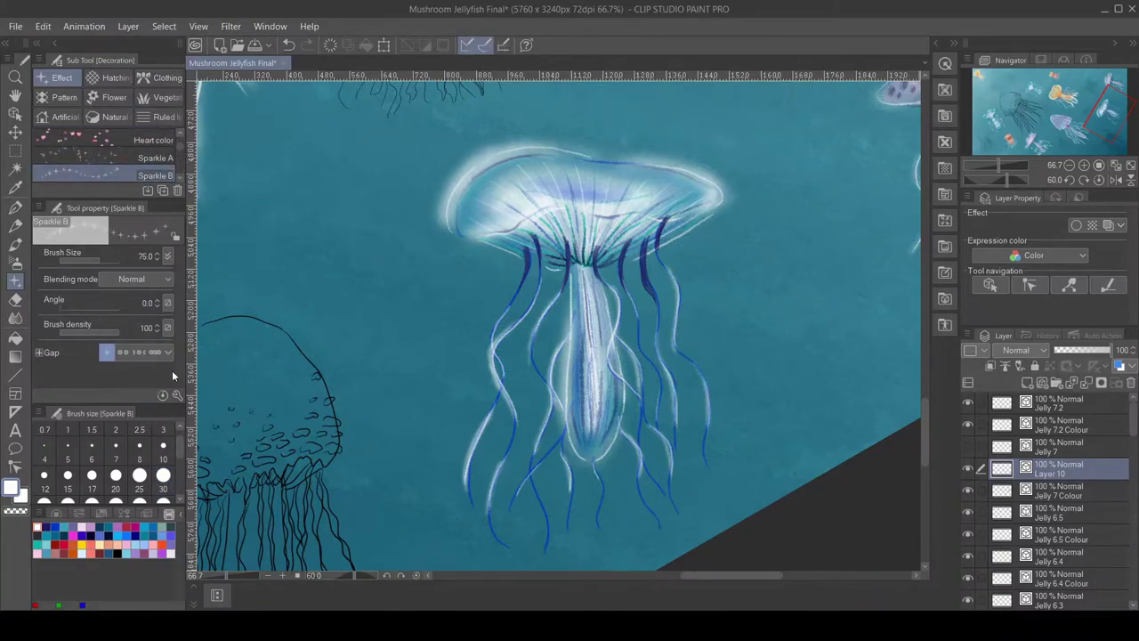
pyautogui.scroll(-1, 106, 160)
pyautogui.click(107, 175)
pyautogui.click(488, 354)
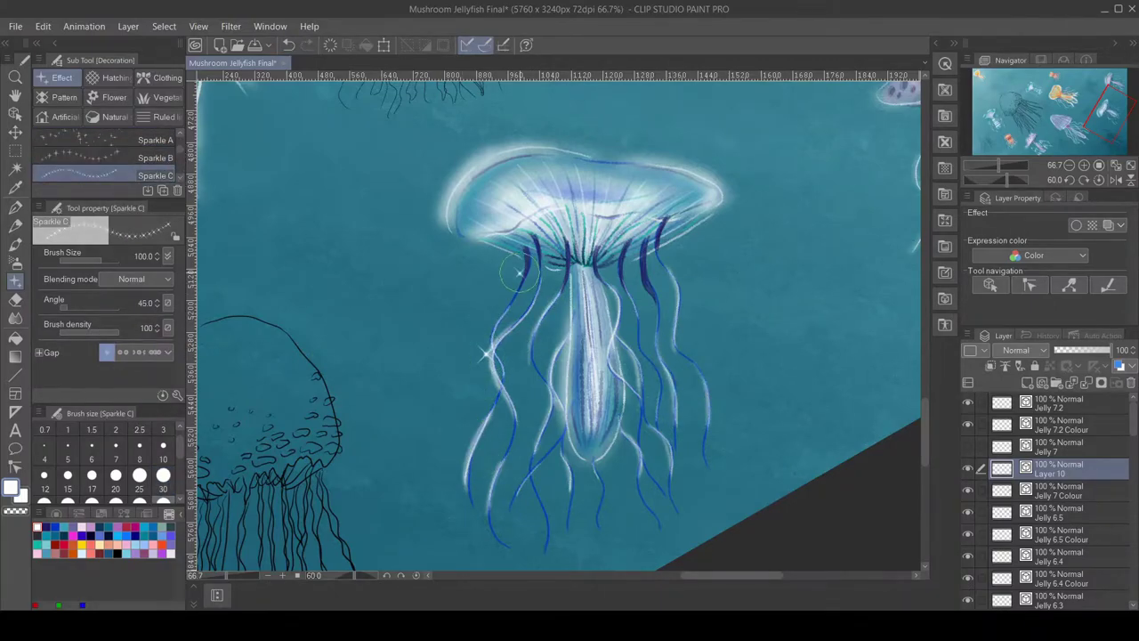
pyautogui.click(288, 44)
pyautogui.moveTo(119, 335); pyautogui.dragTo(84, 335)
# Scatter white sparkles along the right, lower and left tentacles and under the bell.
pyautogui.moveTo(677, 293); pyautogui.dragTo(709, 396)
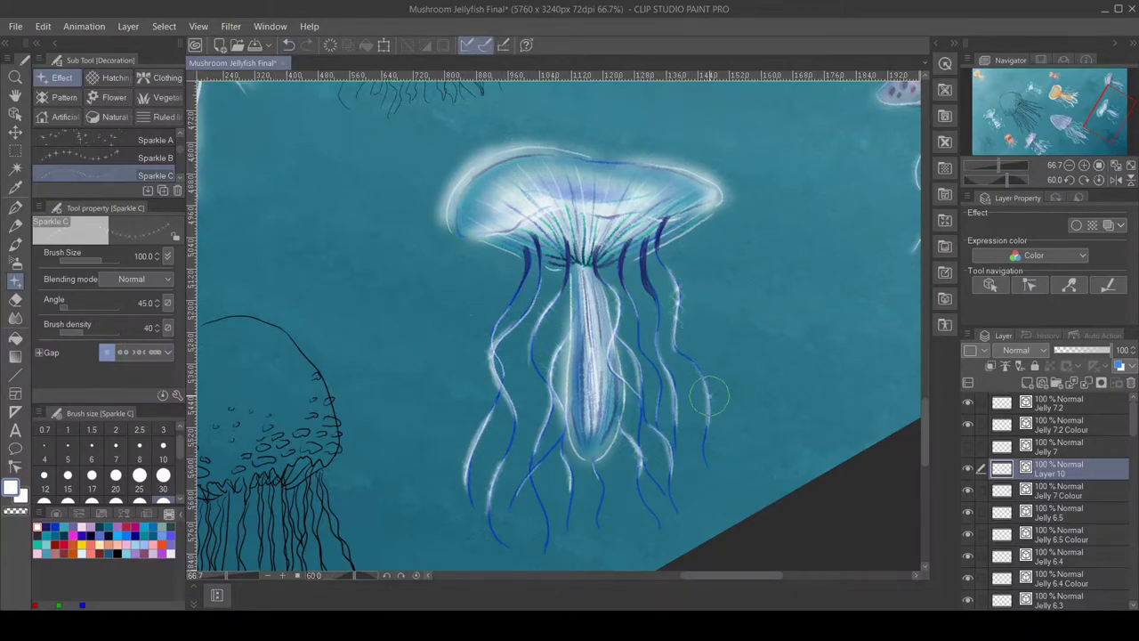
pyautogui.moveTo(495, 440)
pyautogui.mouseDown()
pyautogui.moveTo(561, 472)
pyautogui.moveTo(663, 441)
pyautogui.moveTo(669, 373)
pyautogui.moveTo(628, 347)
pyautogui.mouseUp()
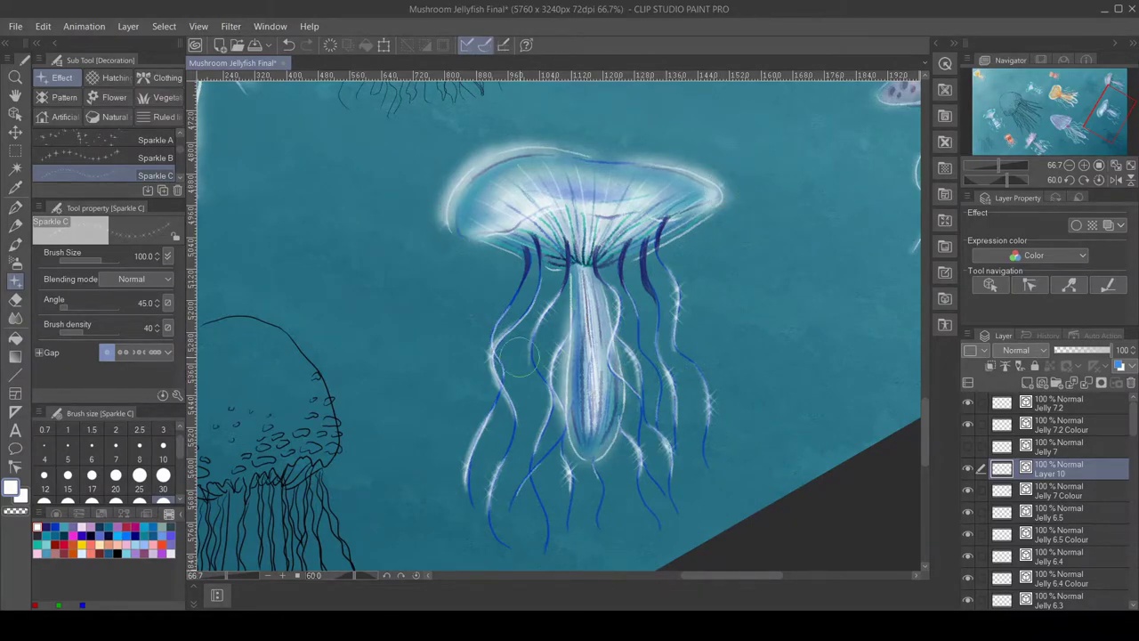
pyautogui.moveTo(520, 360); pyautogui.dragTo(477, 396)
pyautogui.moveTo(534, 261); pyautogui.dragTo(681, 251)
pyautogui.moveTo(666, 350); pyautogui.dragTo(695, 399)
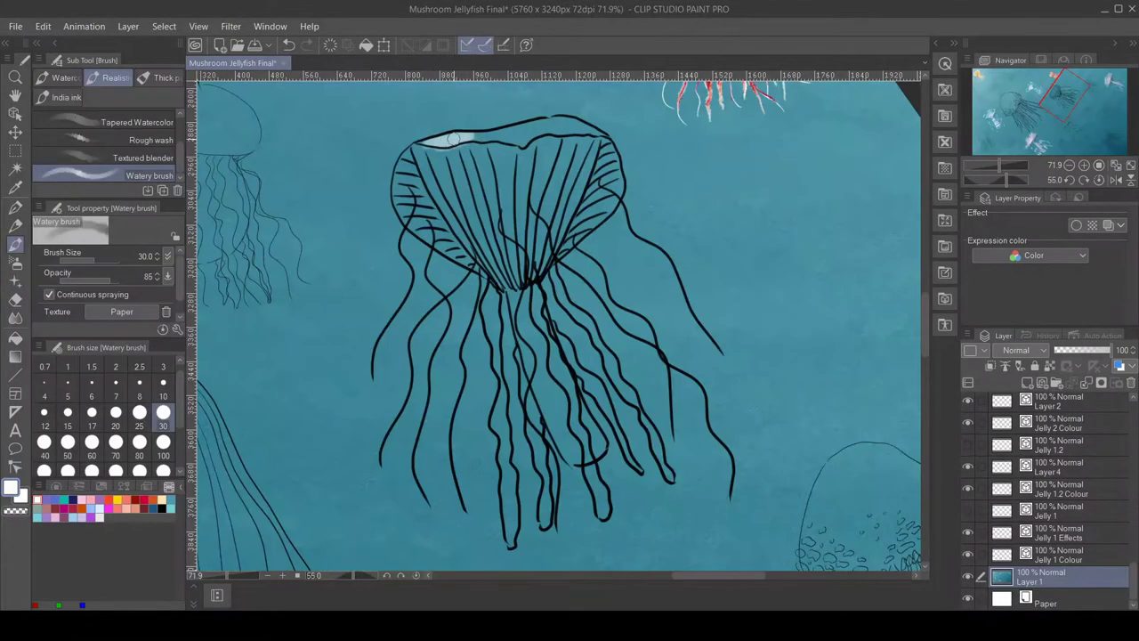
# Fill the bell's left and right sides with pale Watery brush colour.
pyautogui.moveTo(404, 160); pyautogui.dragTo(450, 253)
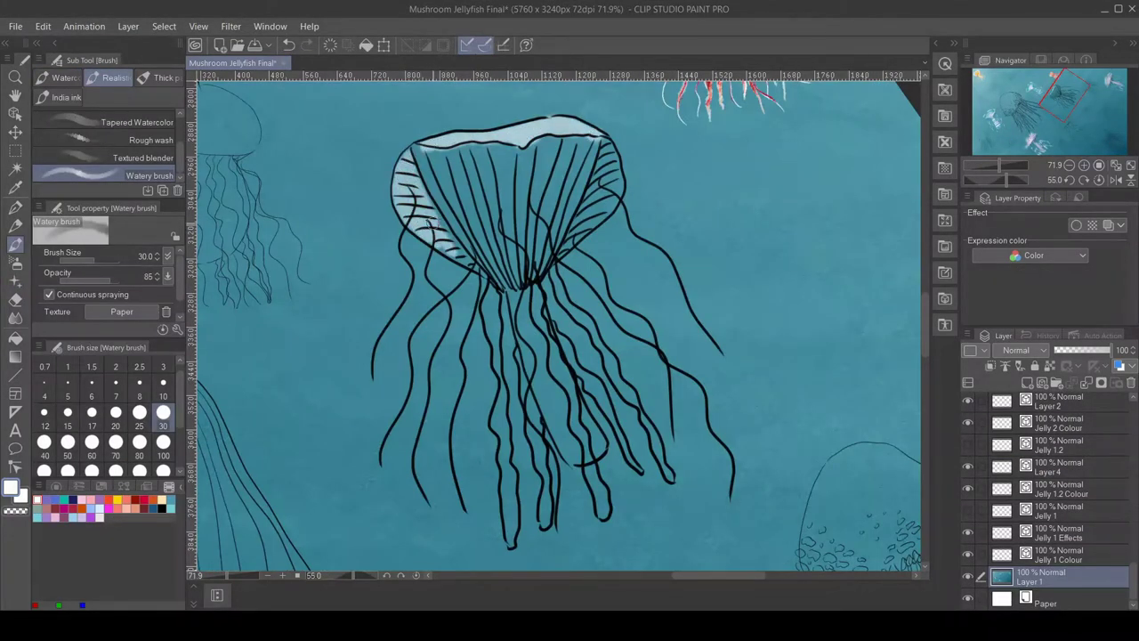
pyautogui.moveTo(427, 209); pyautogui.dragTo(488, 280)
pyautogui.moveTo(605, 142); pyautogui.dragTo(556, 263)
pyautogui.moveTo(613, 168); pyautogui.dragTo(615, 183)
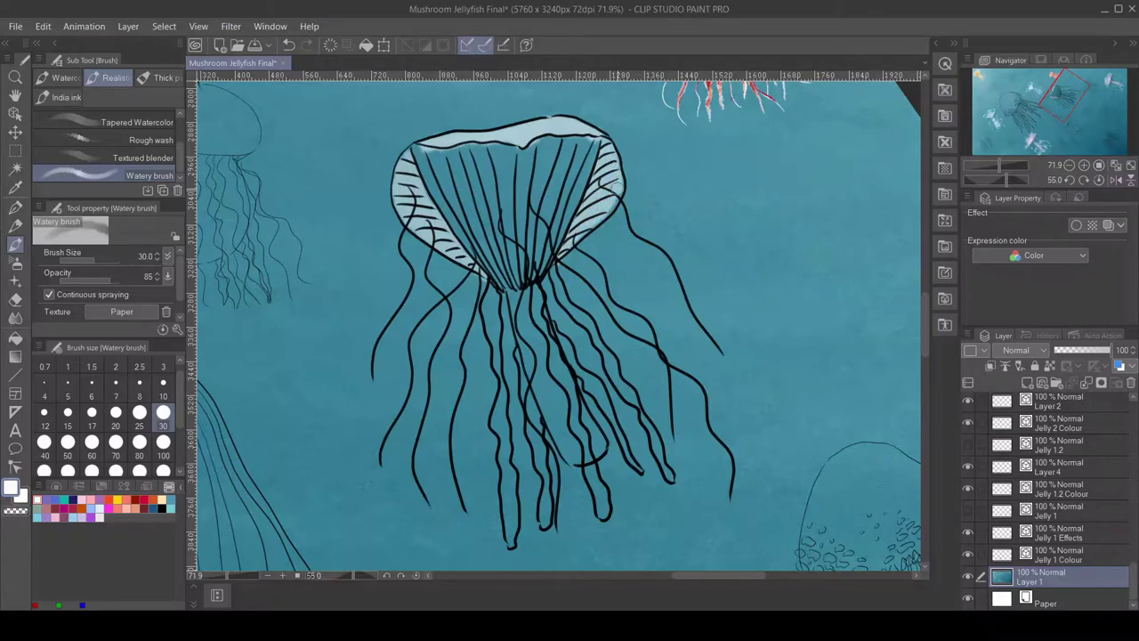
# Wash a translucent pale highlight down the central stalk at 27% opacity.
pyautogui.moveTo(516, 298); pyautogui.dragTo(574, 458)
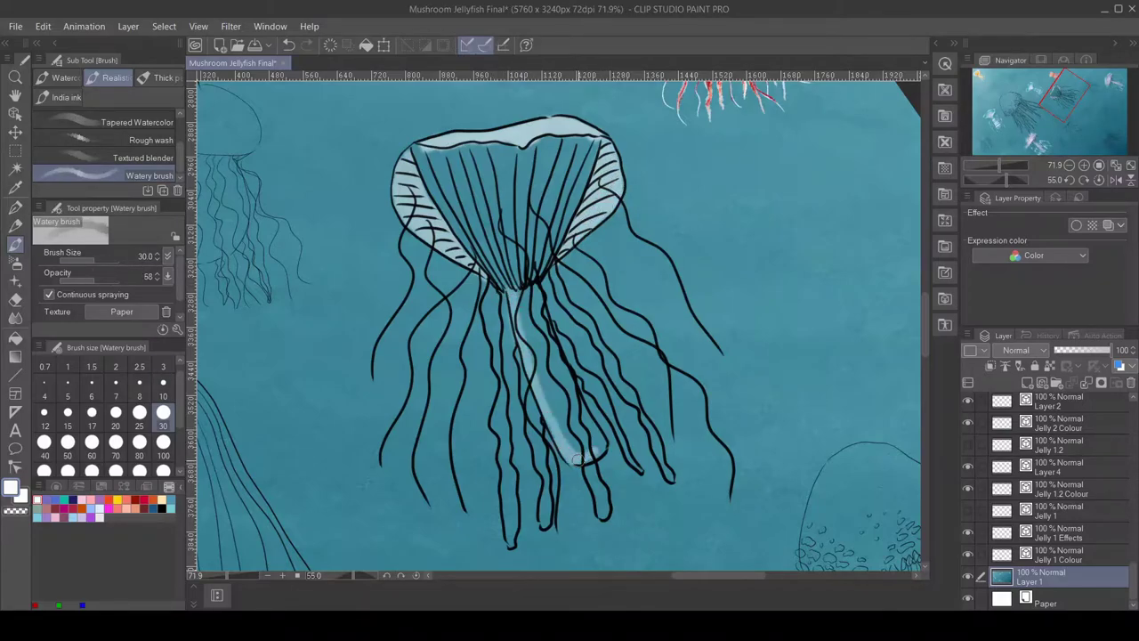
pyautogui.hotkey('ctrl', 'z')
pyautogui.moveTo(516, 302); pyautogui.dragTo(564, 425)
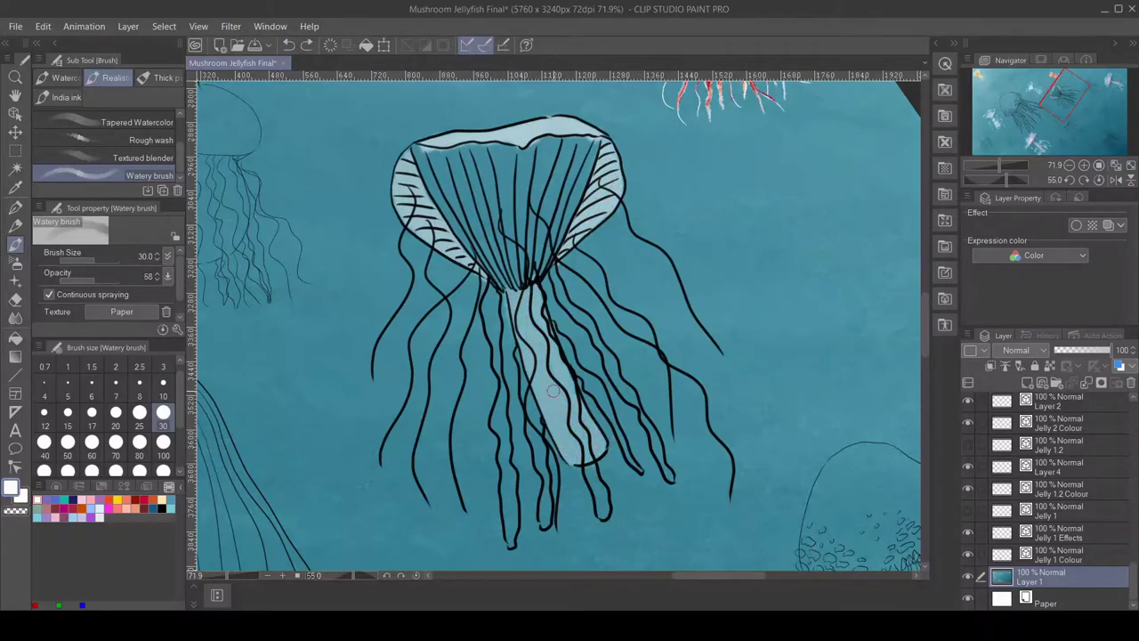
pyautogui.hotkey('ctrl', 'z')
pyautogui.click(85, 276)
pyautogui.moveTo(515, 294); pyautogui.dragTo(595, 454)
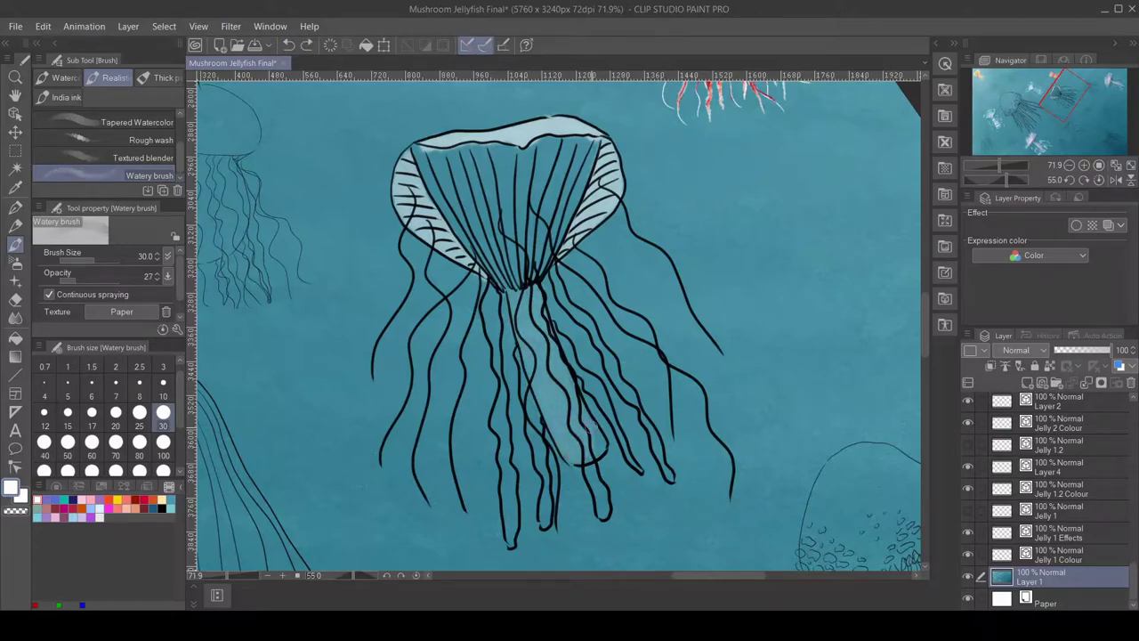
pyautogui.moveTo(513, 296); pyautogui.dragTo(587, 440)
pyautogui.moveTo(518, 298)
pyautogui.mouseDown()
pyautogui.moveTo(578, 432)
pyautogui.moveTo(537, 308)
pyautogui.moveTo(492, 320)
pyautogui.moveTo(512, 494)
pyautogui.moveTo(495, 548)
pyautogui.mouseUp()
# Paint pale strokes down the central and right tentacles at 96% opacity, size 20.
pyautogui.click(118, 283)
pyautogui.click(116, 412)
pyautogui.moveTo(518, 368); pyautogui.dragTo(557, 548)
pyautogui.moveTo(538, 283); pyautogui.dragTo(602, 519)
pyautogui.moveTo(568, 348); pyautogui.dragTo(650, 477)
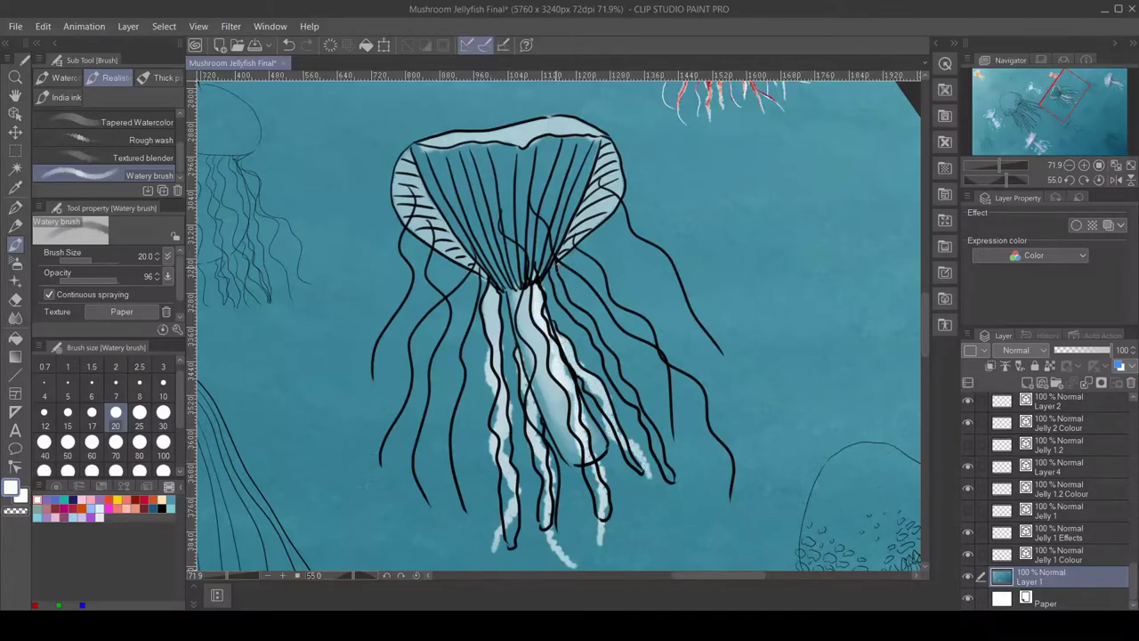
pyautogui.moveTo(550, 265); pyautogui.dragTo(639, 415)
pyautogui.moveTo(548, 265); pyautogui.dragTo(696, 474)
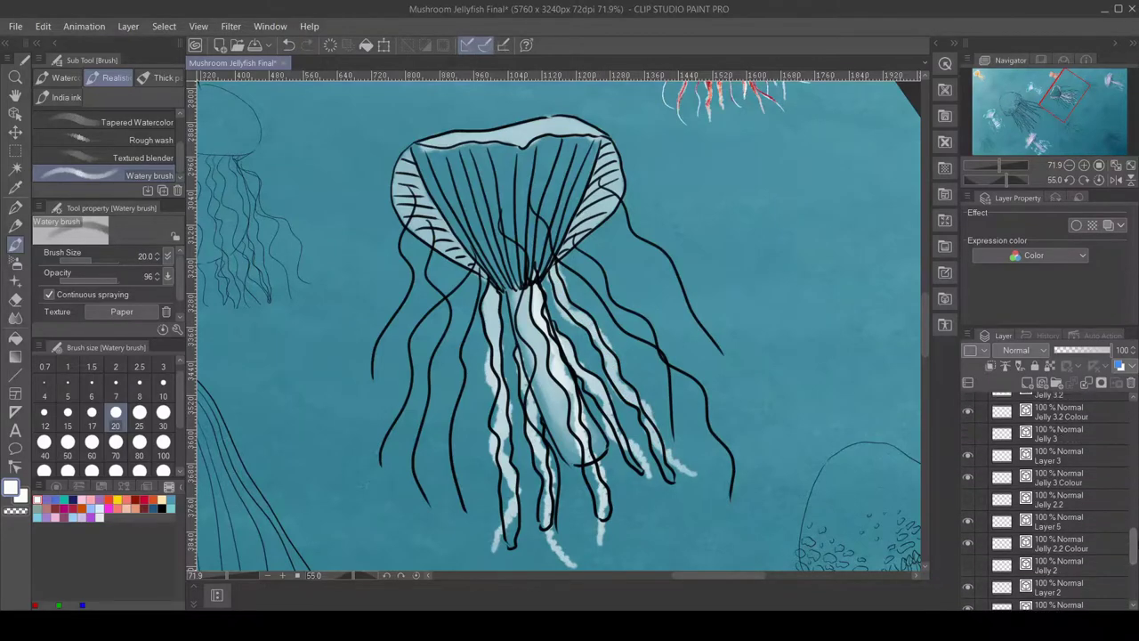
# On the Jelly 3.2 Colour layer, draw thin white pencil lines along the left tentacles.
pyautogui.scroll(3, 1050, 498)
pyautogui.click(969, 525)
pyautogui.click(1068, 551)
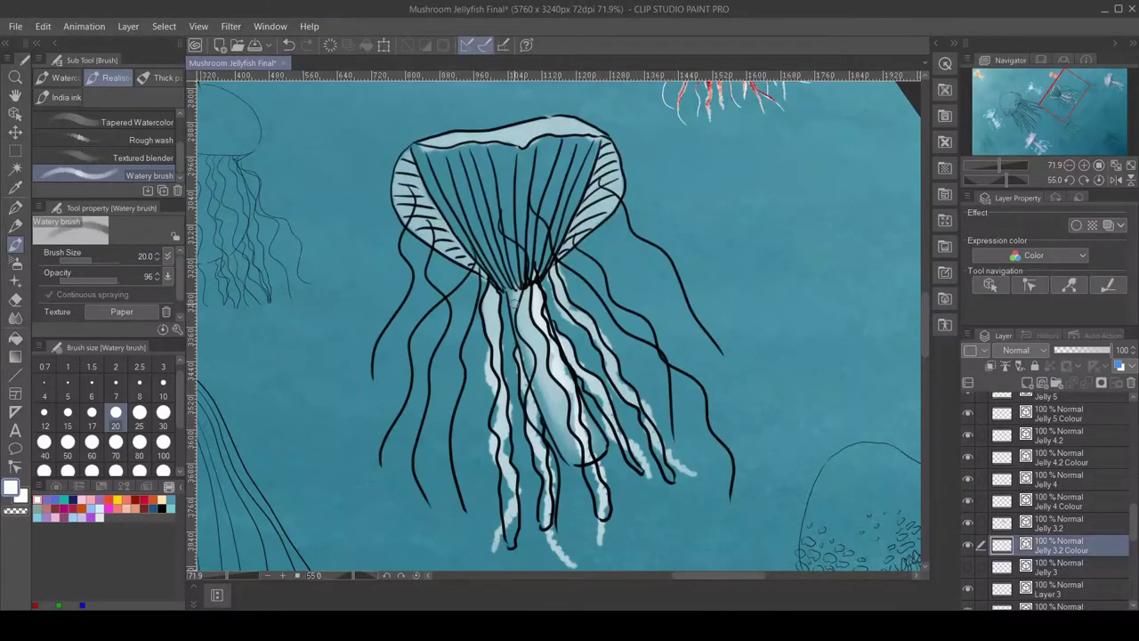
pyautogui.press('p')
pyautogui.moveTo(415, 269); pyautogui.dragTo(370, 388)
pyautogui.moveTo(432, 251); pyautogui.dragTo(416, 509)
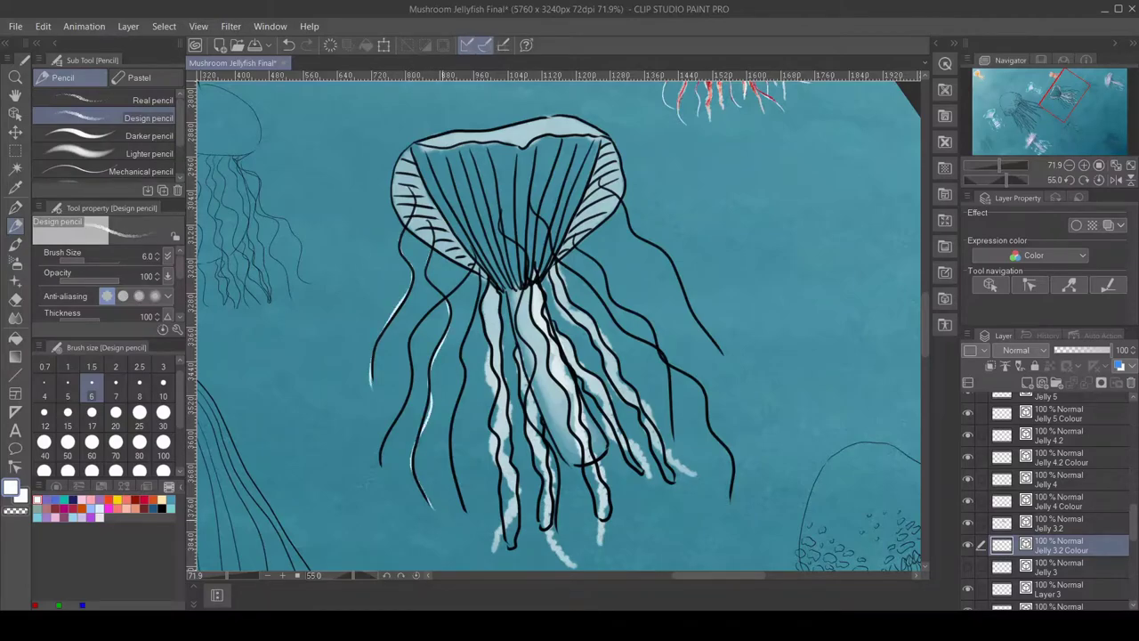
pyautogui.moveTo(472, 274); pyautogui.dragTo(386, 511)
pyautogui.moveTo(477, 303); pyautogui.dragTo(464, 559)
# Draw thin white pencil lines on the central and right tentacles.
pyautogui.moveTo(521, 249)
pyautogui.mouseDown()
pyautogui.moveTo(516, 313)
pyautogui.moveTo(539, 388)
pyautogui.mouseUp()
pyautogui.moveTo(561, 498); pyautogui.dragTo(590, 568)
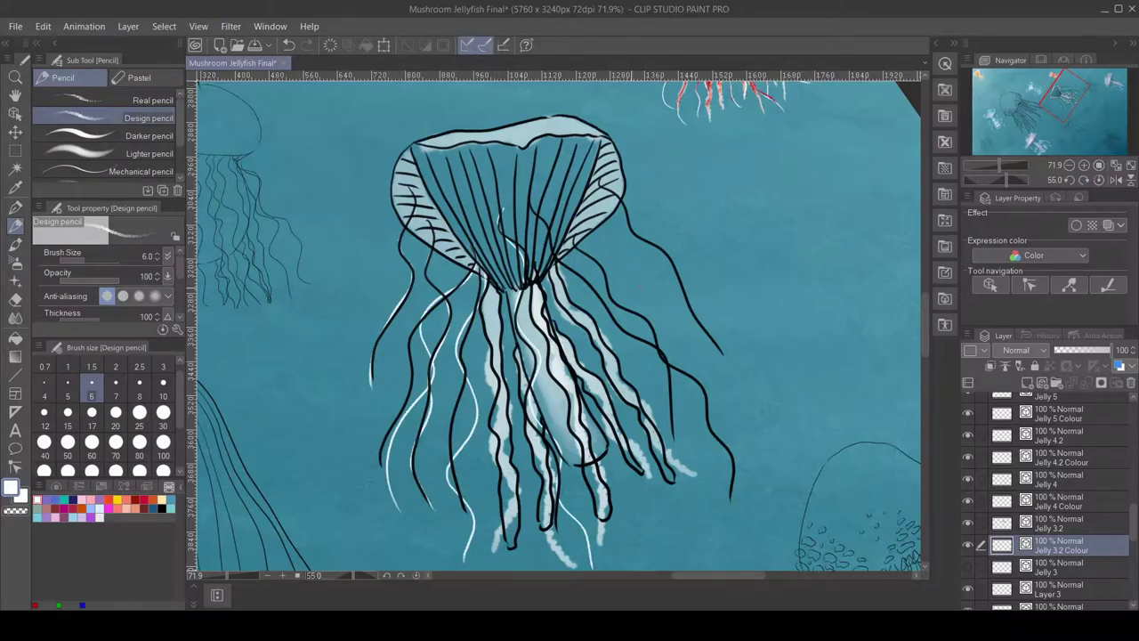
pyautogui.moveTo(559, 277); pyautogui.dragTo(687, 531)
pyautogui.moveTo(562, 253); pyautogui.dragTo(694, 442)
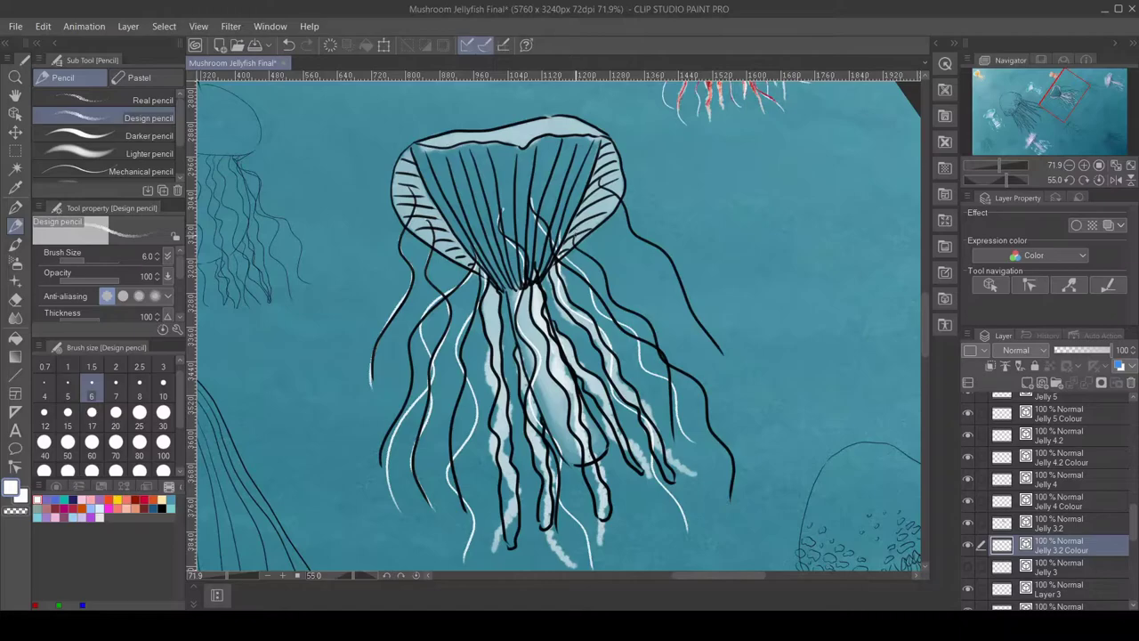
pyautogui.moveTo(664, 321); pyautogui.dragTo(704, 409)
pyautogui.moveTo(602, 174); pyautogui.dragTo(699, 358)
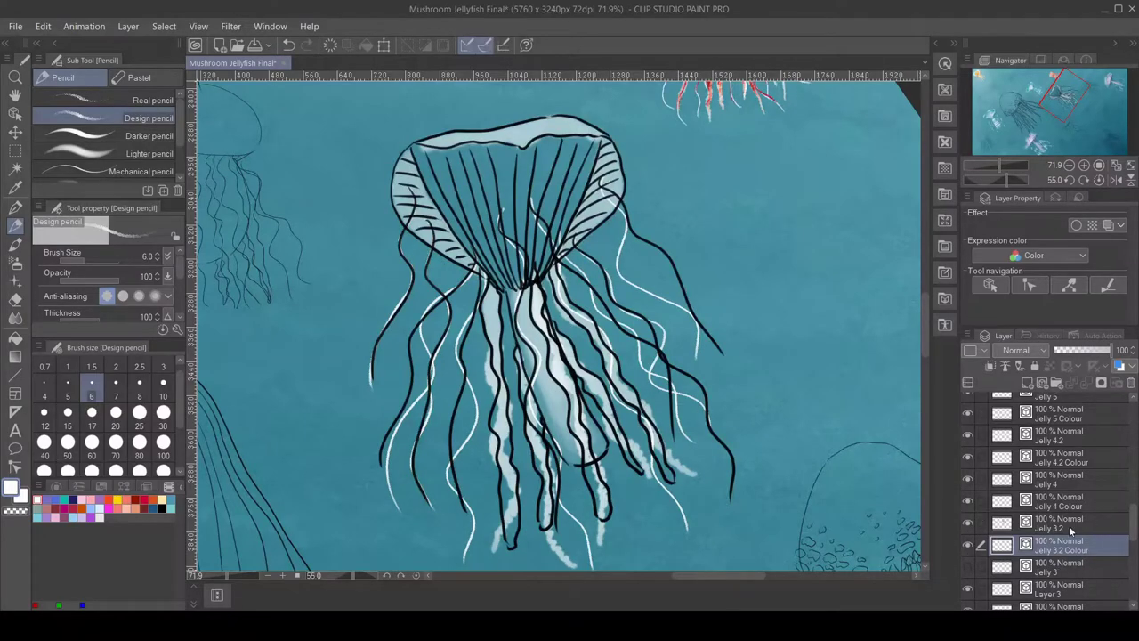
# Blend yellow onto the bell's sides with the Textured blender at size 20.
pyautogui.press('b')
pyautogui.click(161, 158)
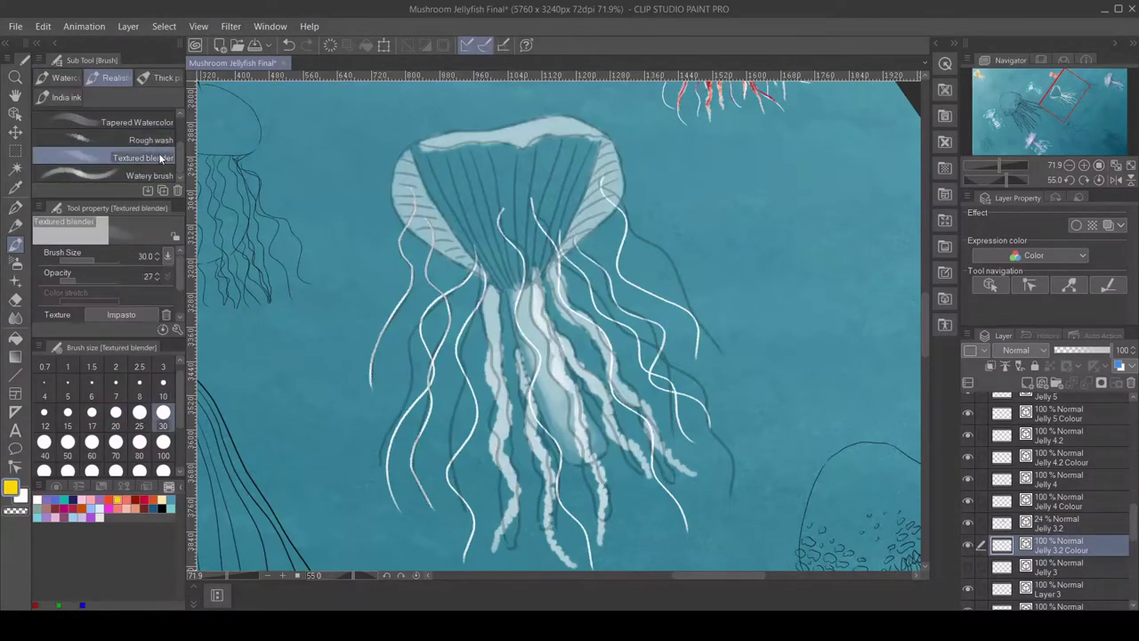
pyautogui.click(116, 412)
pyautogui.moveTo(418, 144); pyautogui.dragTo(460, 134)
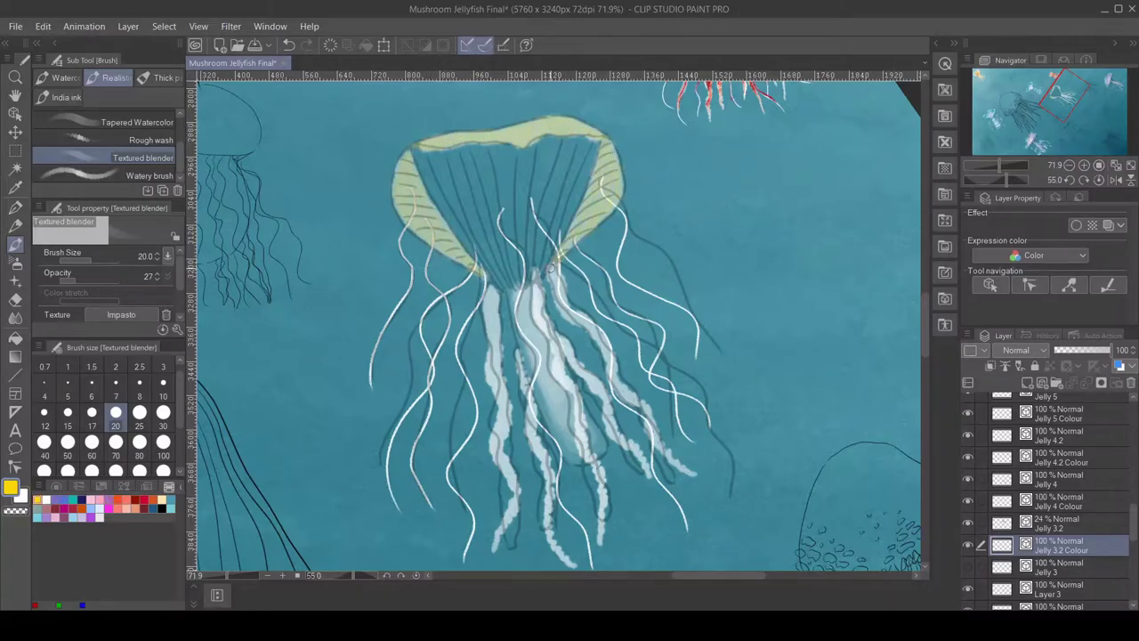
# On Layer 1, wash pale colour over the bell with the Watery brush at size 60.
pyautogui.scroll(-5, 1046, 498)
pyautogui.click(1054, 583)
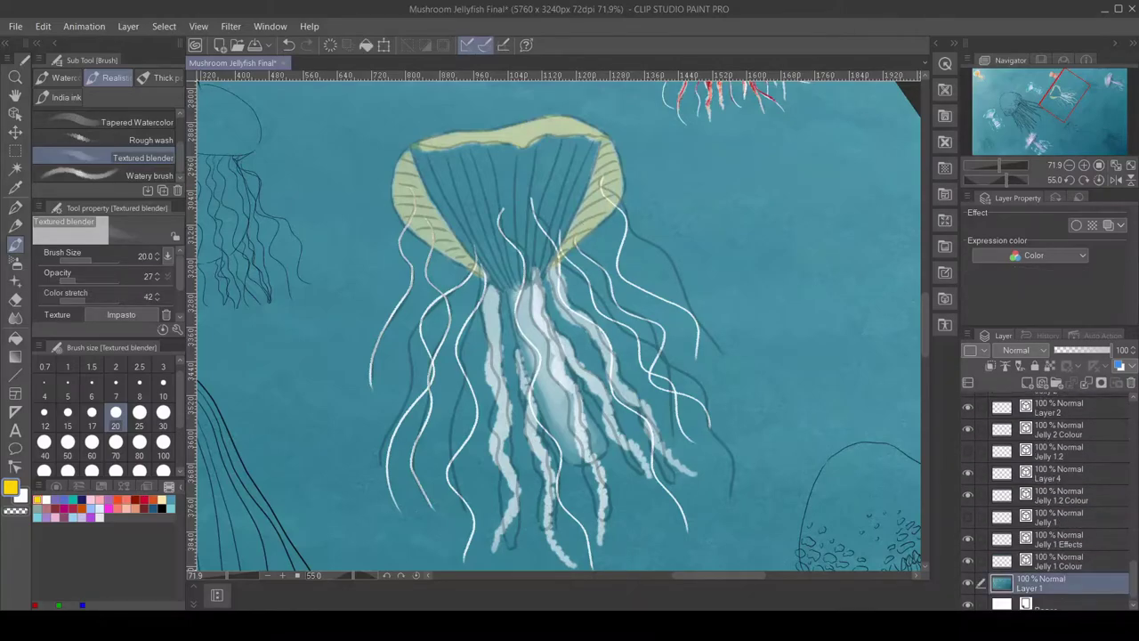
pyautogui.click(149, 176)
pyautogui.click(288, 45)
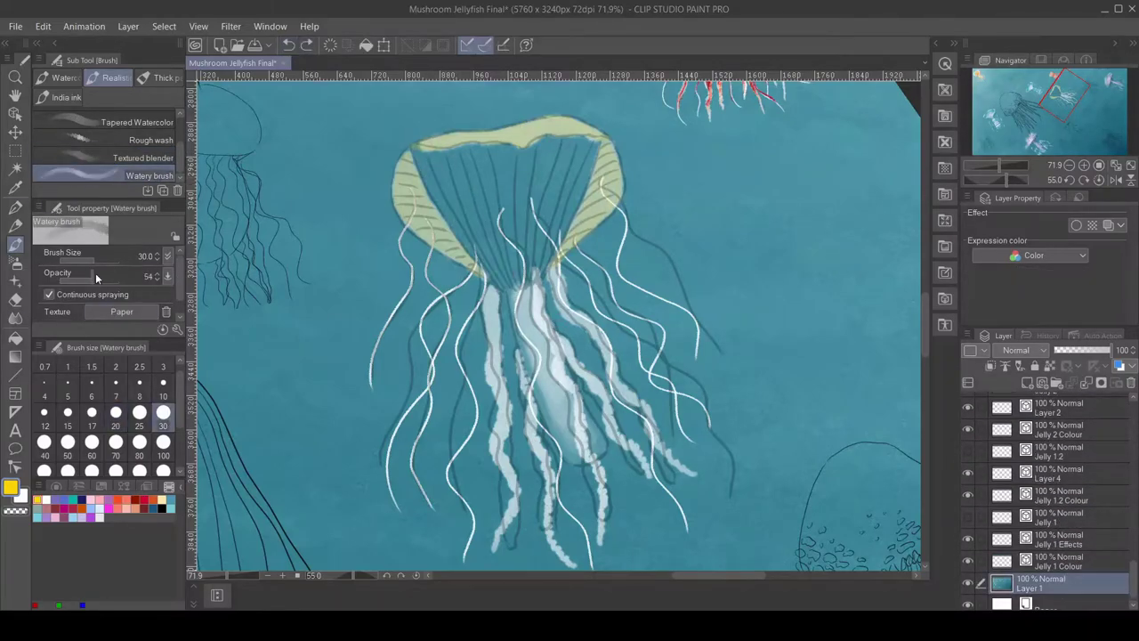
pyautogui.moveTo(96, 278); pyautogui.dragTo(76, 278)
pyautogui.click(92, 442)
pyautogui.moveTo(436, 151); pyautogui.dragTo(498, 285)
pyautogui.moveTo(543, 138); pyautogui.dragTo(507, 267)
pyautogui.moveTo(481, 147); pyautogui.dragTo(550, 184)
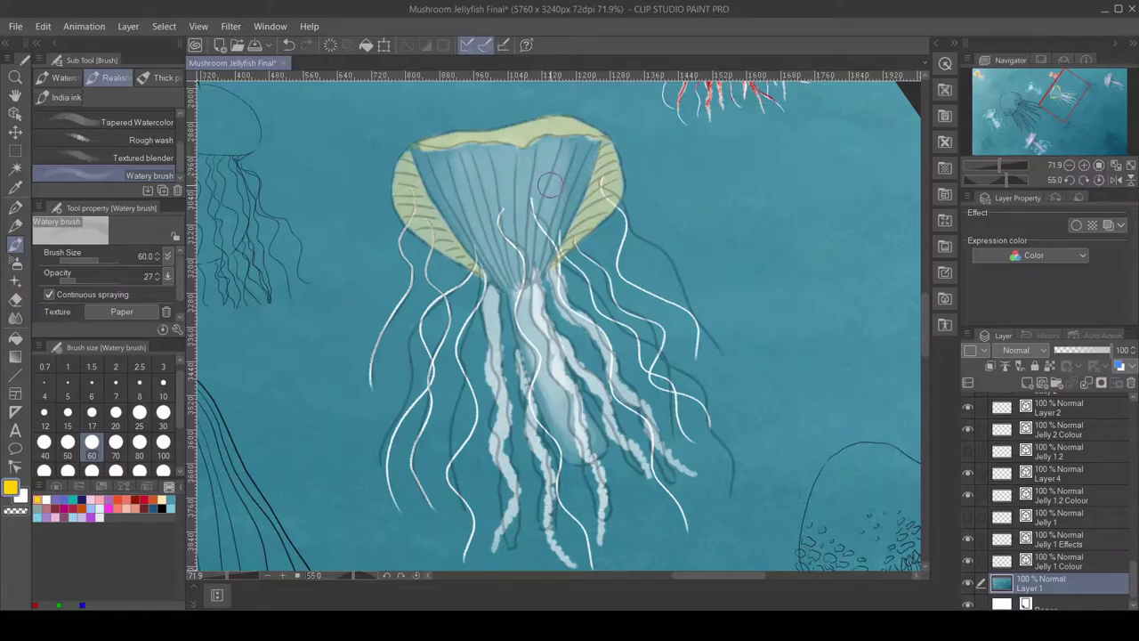
# Return to the Jelly 3.2 Colour layer and set up a smaller Rough wash brush.
pyautogui.scroll(5, 1045, 498)
pyautogui.click(1051, 519)
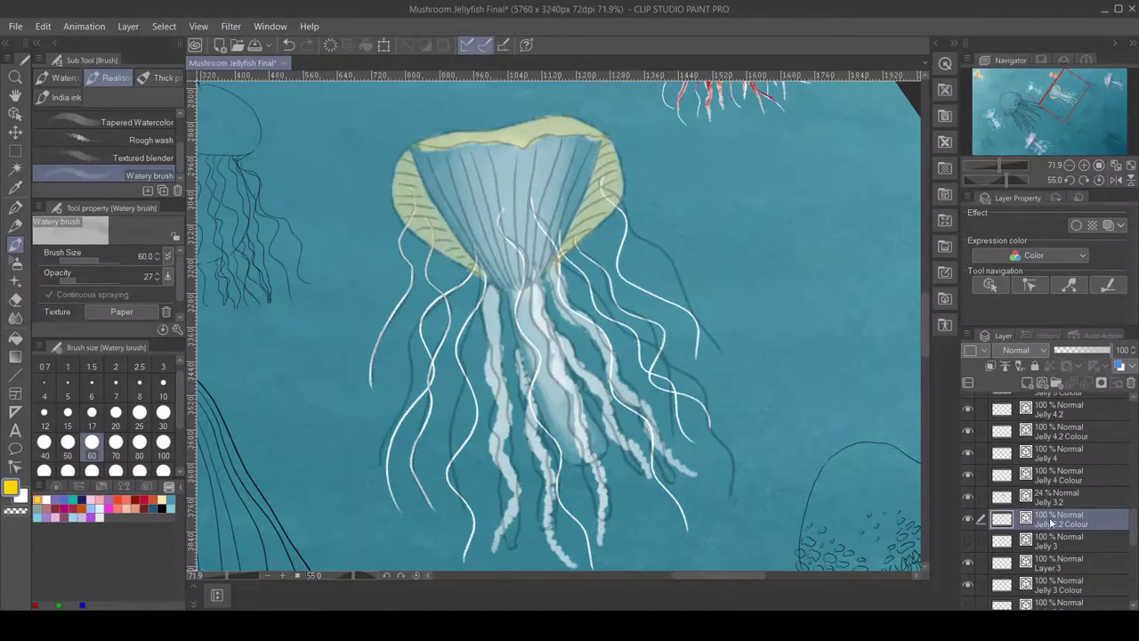
pyautogui.click(150, 140)
pyautogui.click(68, 413)
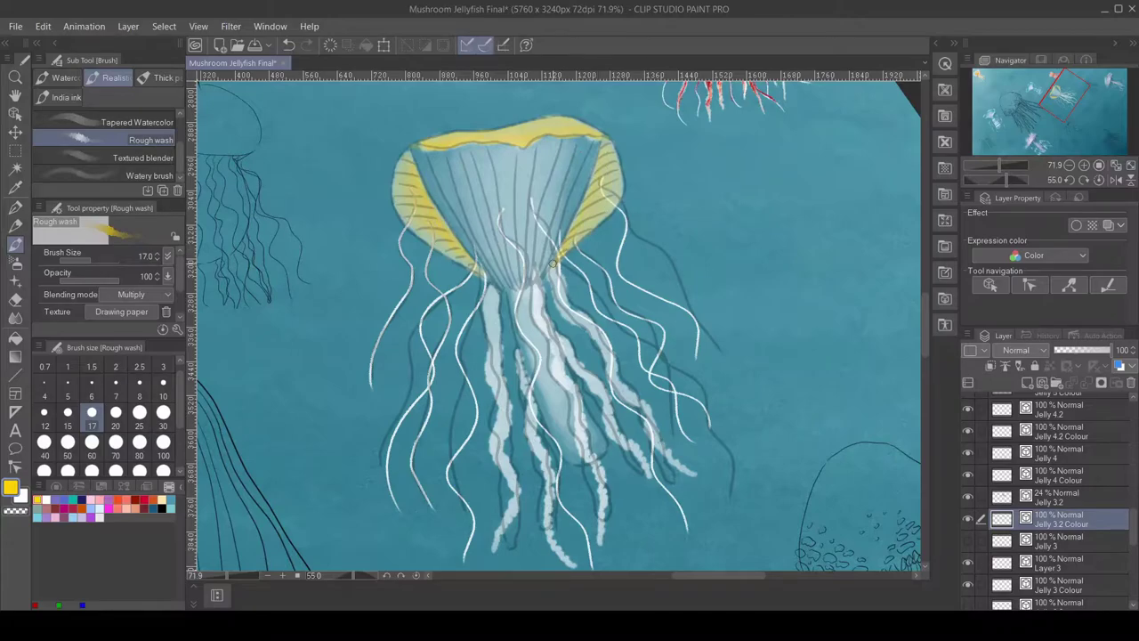
# Paint salmon along the bell's top rim and salmon rib lines down the bell.
pyautogui.click(126, 500)
pyautogui.moveTo(426, 145); pyautogui.dragTo(583, 132)
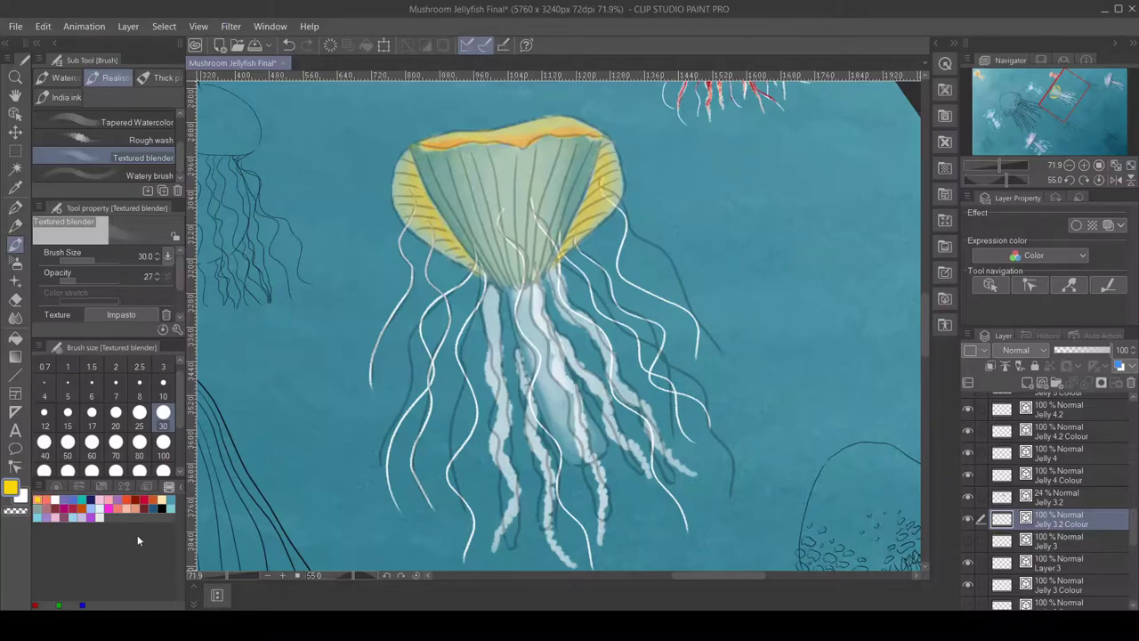
pyautogui.press('b')
pyautogui.moveTo(495, 152); pyautogui.dragTo(516, 283)
pyautogui.moveTo(509, 149); pyautogui.dragTo(526, 284)
pyautogui.moveTo(547, 152); pyautogui.dragTo(529, 286)
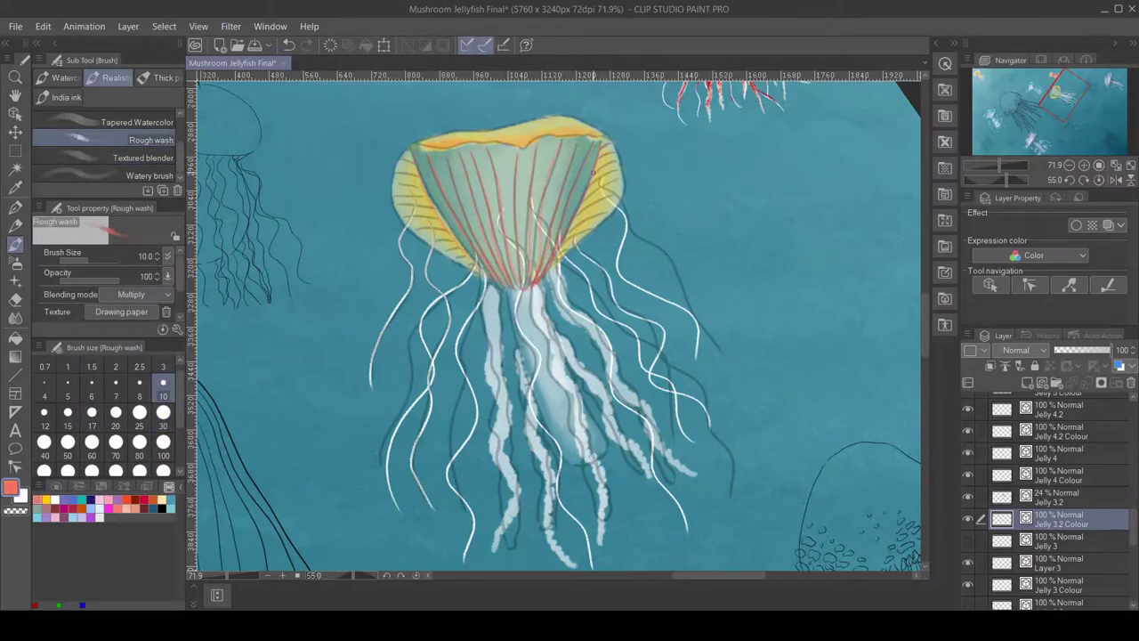
pyautogui.moveTo(605, 162); pyautogui.dragTo(576, 215)
# Blend the bell's centre column into yellow-green tones.
pyautogui.press('b')
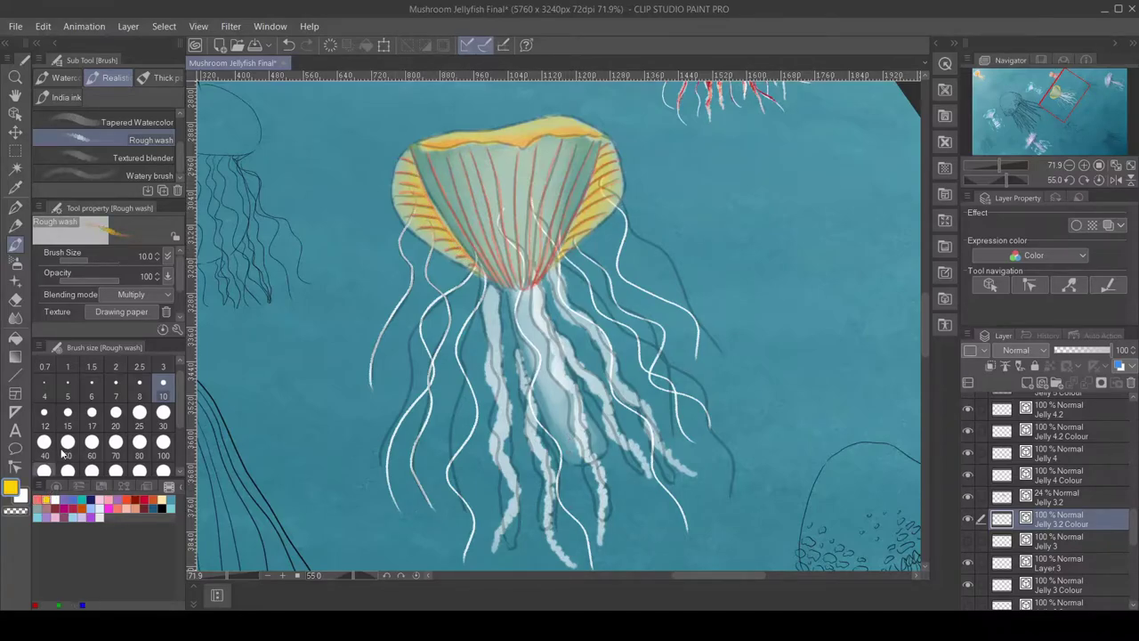
pyautogui.moveTo(518, 303); pyautogui.dragTo(568, 452)
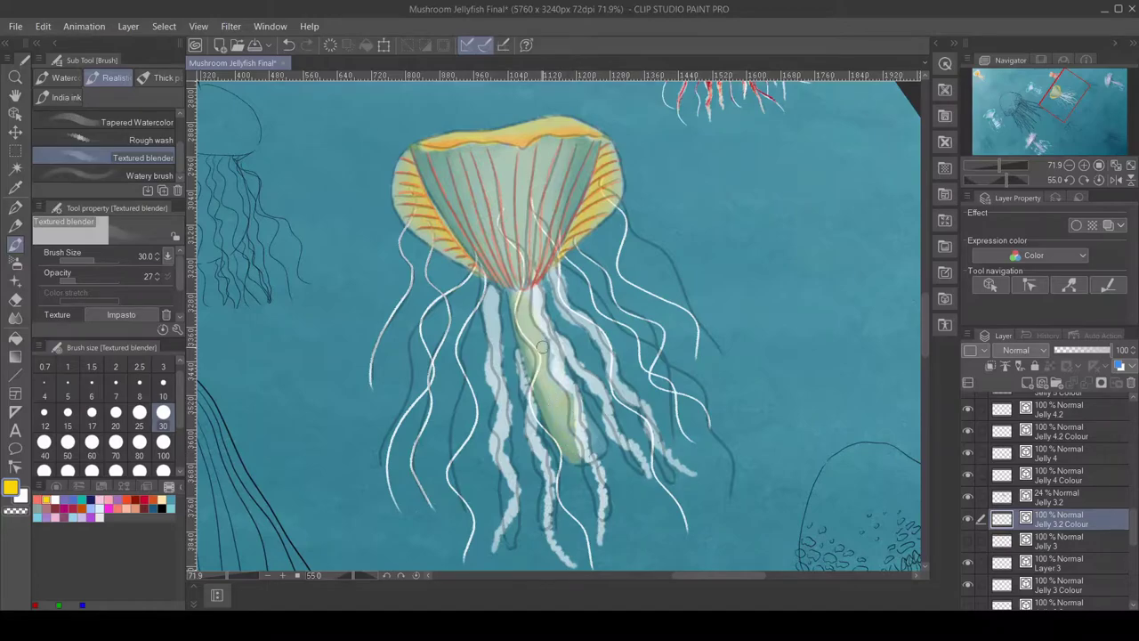
pyautogui.moveTo(542, 347); pyautogui.dragTo(514, 290)
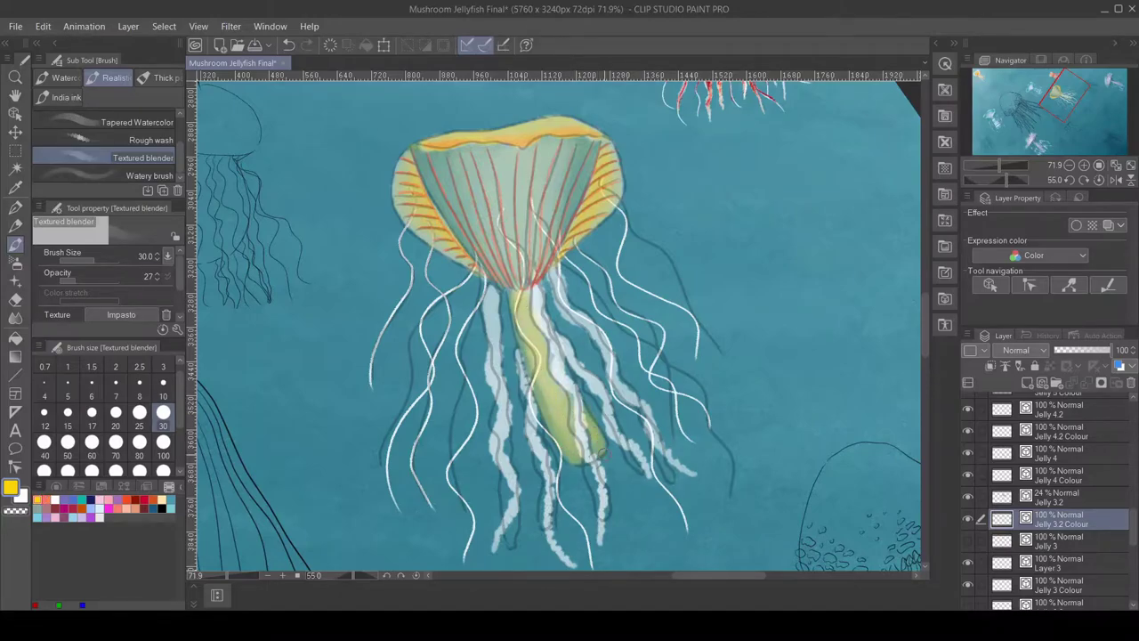
# Paint thin red-orange ribs on the bell and a darker orange top rim at size 10.
pyautogui.click(52, 499)
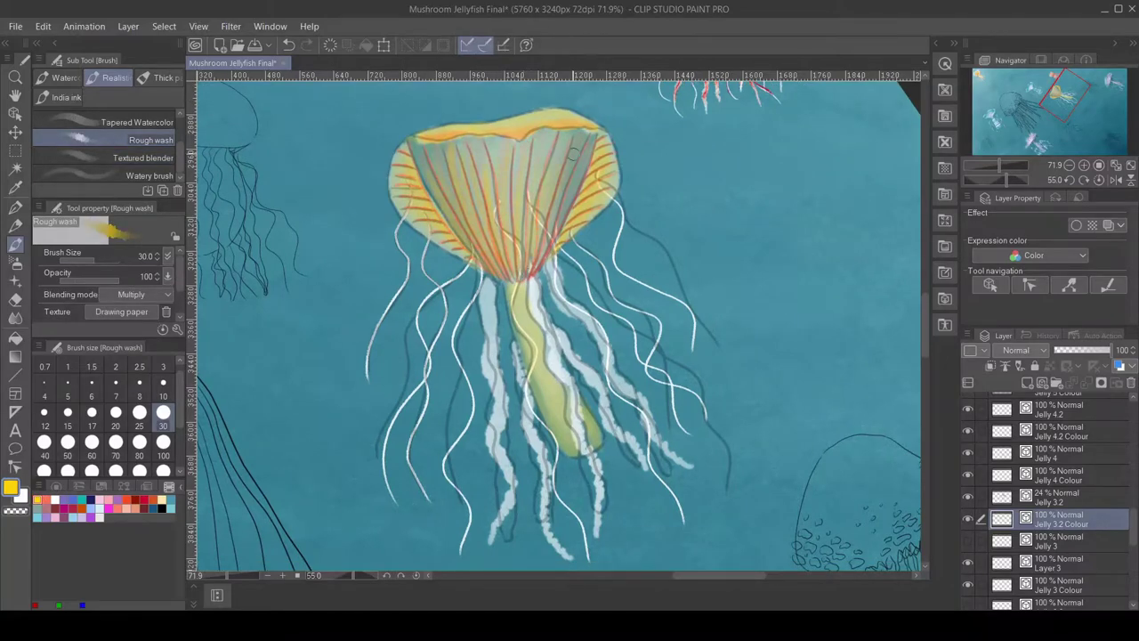
pyautogui.click(51, 499)
pyautogui.click(163, 396)
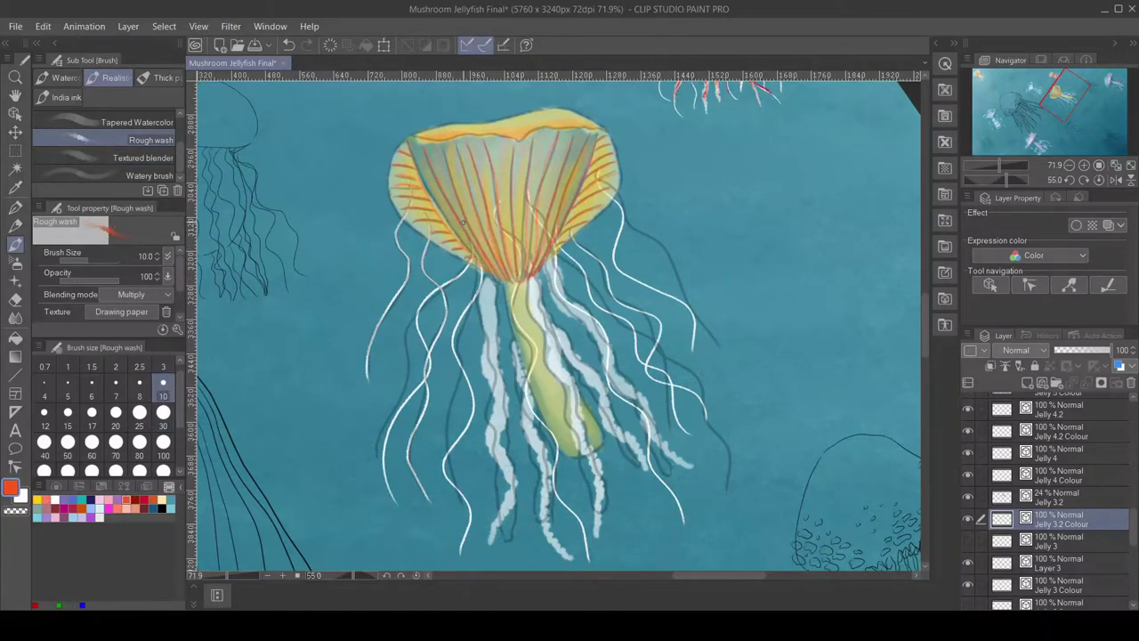
pyautogui.moveTo(498, 183); pyautogui.dragTo(502, 267)
pyautogui.moveTo(494, 183)
pyautogui.mouseDown()
pyautogui.moveTo(505, 258)
pyautogui.moveTo(523, 280)
pyautogui.mouseUp()
pyautogui.moveTo(547, 185); pyautogui.dragTo(534, 267)
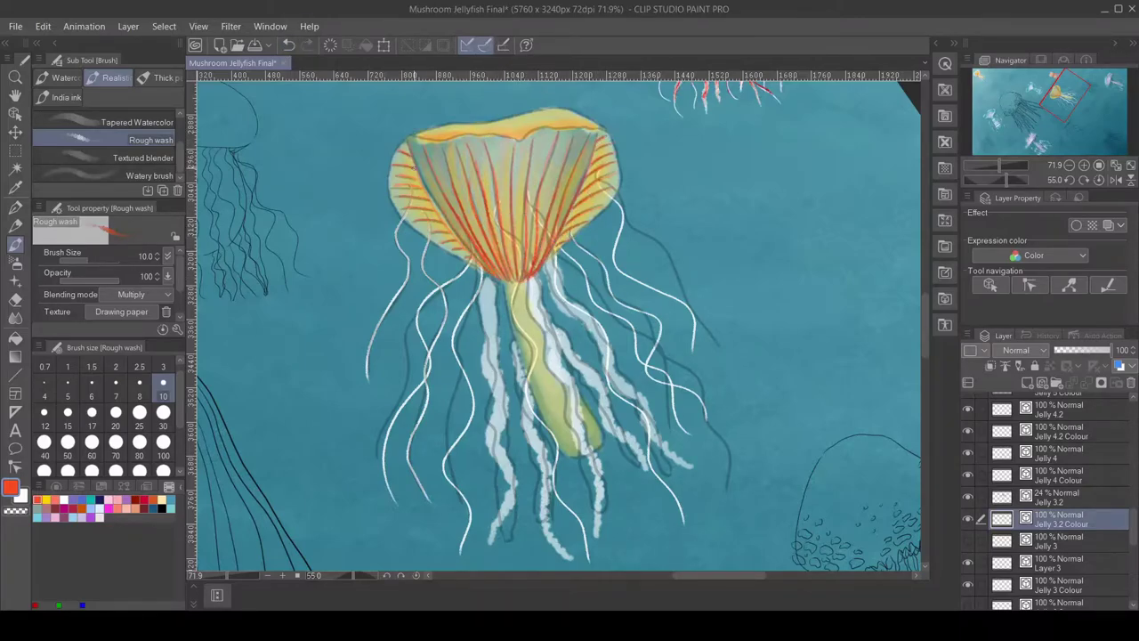
pyautogui.moveTo(417, 139); pyautogui.dragTo(562, 130)
pyautogui.moveTo(483, 127); pyautogui.dragTo(550, 119)
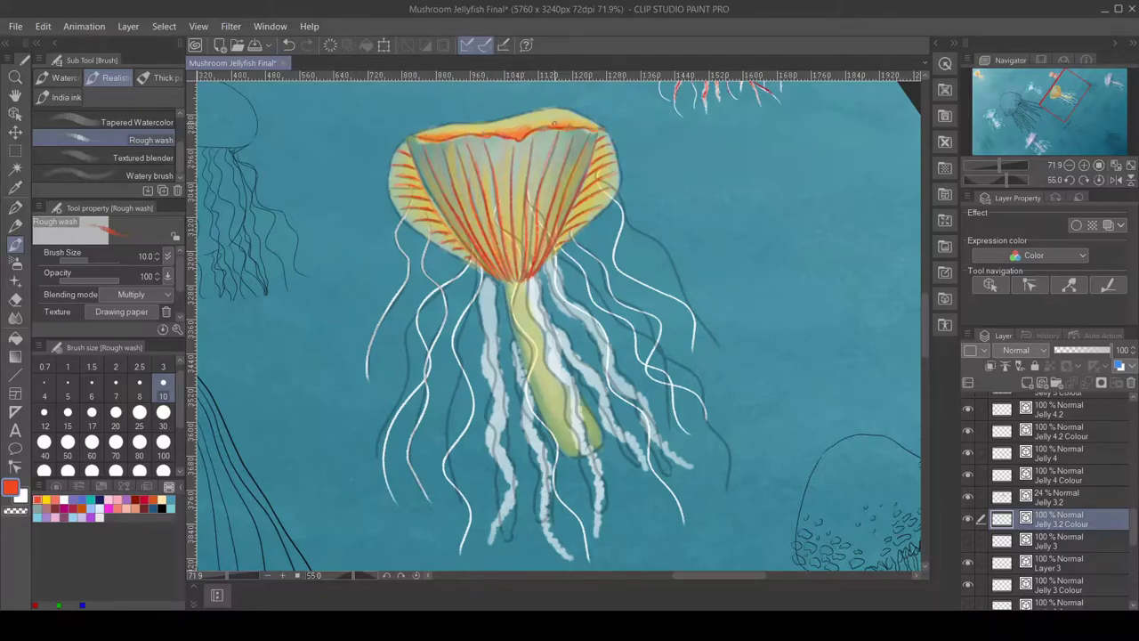
# Hide the Jelly 3.2 sketch layer and darken the orange along the bell's top rim.
pyautogui.click(968, 496)
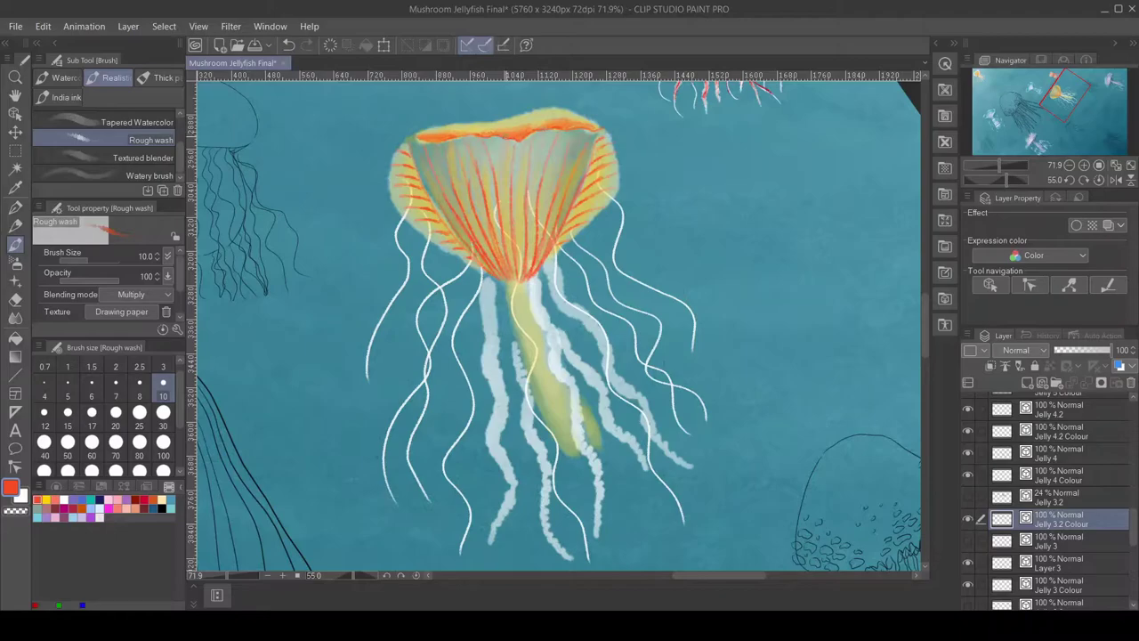
pyautogui.moveTo(503, 137); pyautogui.dragTo(595, 126)
pyautogui.scroll(1, 107, 146)
pyautogui.scroll(1, 107, 147)
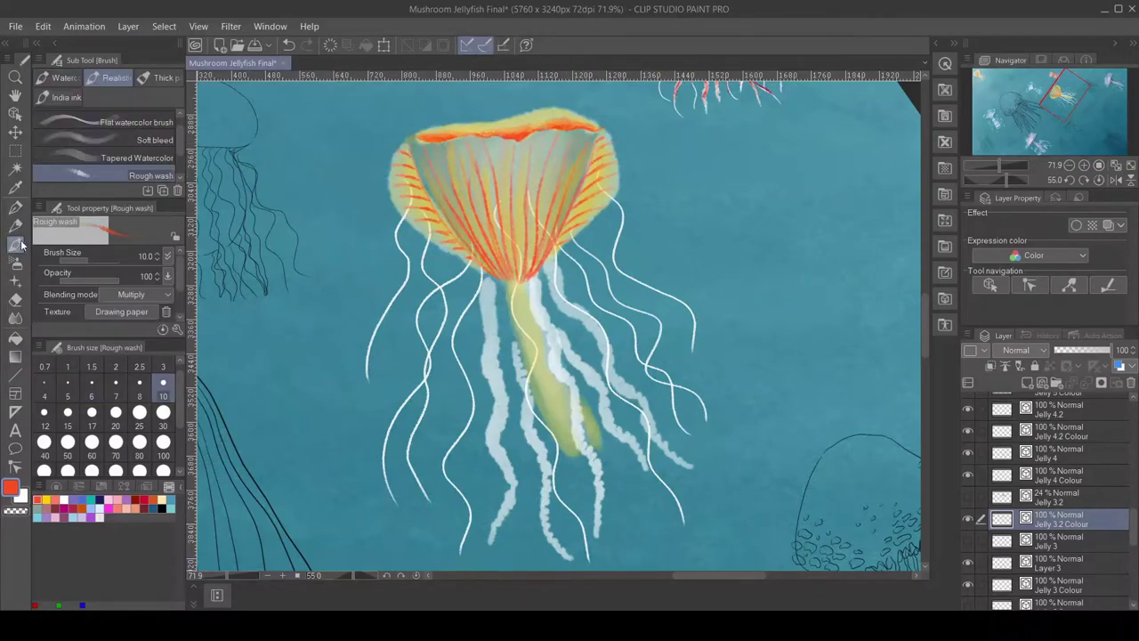
pyautogui.moveTo(411, 181)
pyautogui.mouseDown()
pyautogui.moveTo(397, 239)
pyautogui.moveTo(420, 258)
pyautogui.mouseUp()
# Add dark red streaks across the bell's left, centre and right, plus a thin red line beneath.
pyautogui.moveTo(431, 210)
pyautogui.mouseDown()
pyautogui.moveTo(422, 244)
pyautogui.moveTo(450, 280)
pyautogui.mouseUp()
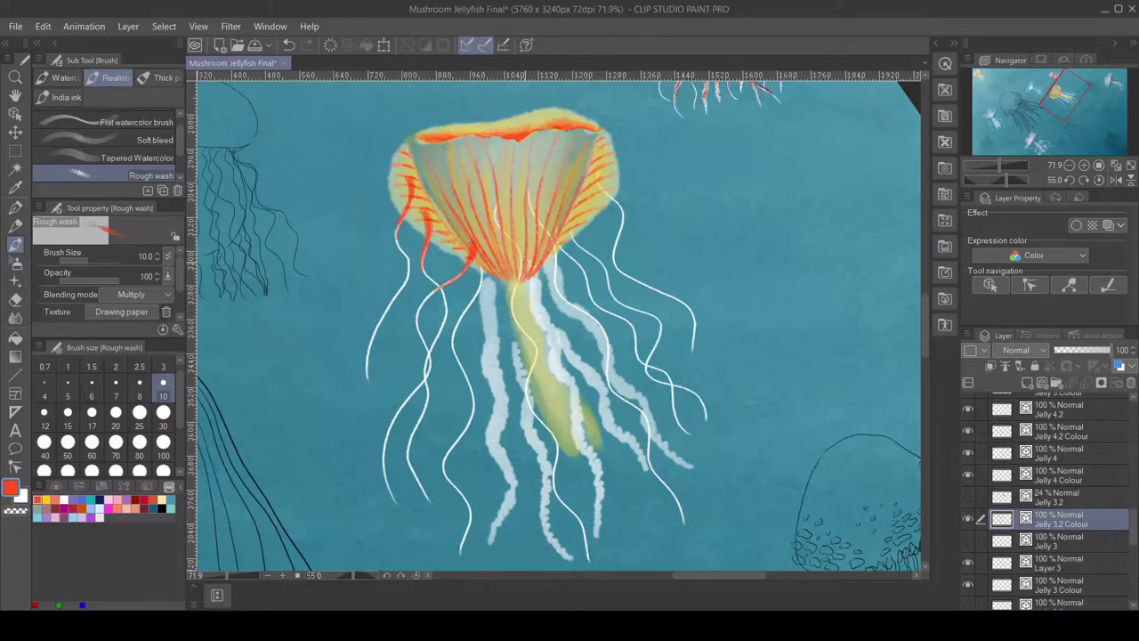
pyautogui.moveTo(505, 199); pyautogui.dragTo(495, 228)
pyautogui.moveTo(530, 191); pyautogui.dragTo(565, 253)
pyautogui.moveTo(531, 194); pyautogui.dragTo(552, 297)
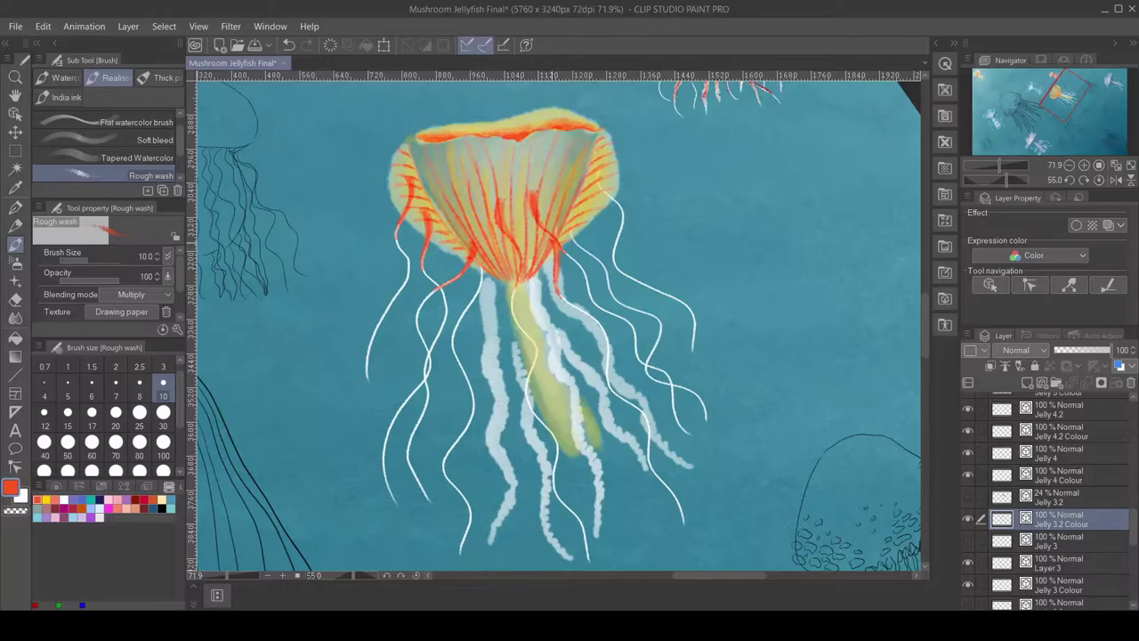
pyautogui.moveTo(597, 171); pyautogui.dragTo(619, 210)
pyautogui.moveTo(483, 256); pyautogui.dragTo(469, 308)
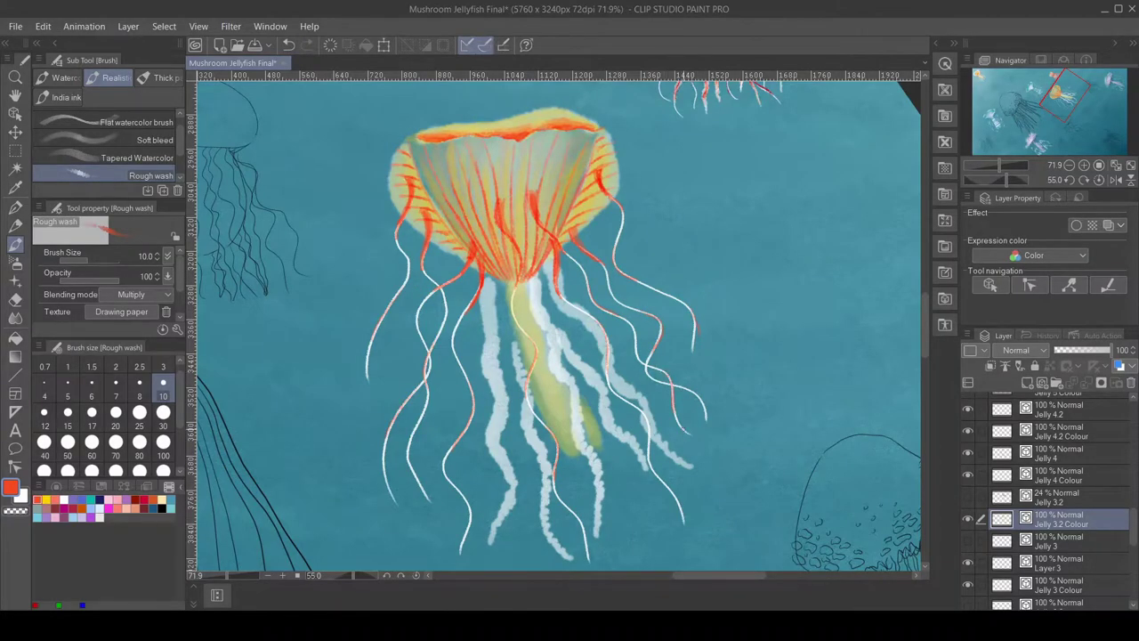
# Wash yellow down two white tentacles with a size 15 brush.
pyautogui.click(45, 500)
pyautogui.click(68, 412)
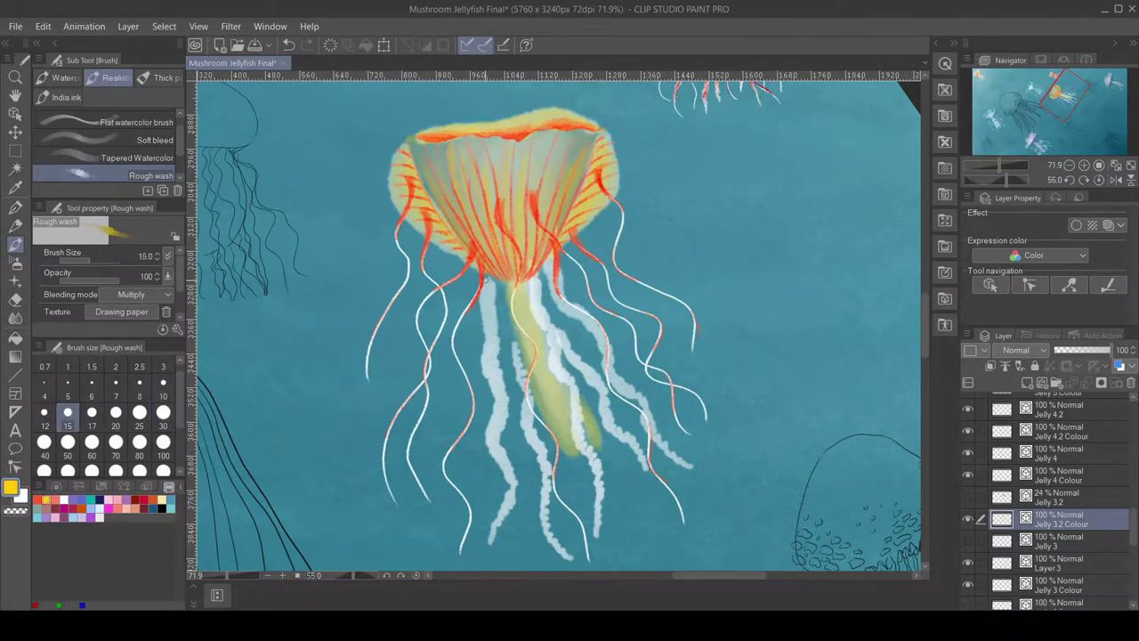
pyautogui.moveTo(497, 382); pyautogui.dragTo(508, 473)
pyautogui.moveTo(534, 285); pyautogui.dragTo(571, 381)
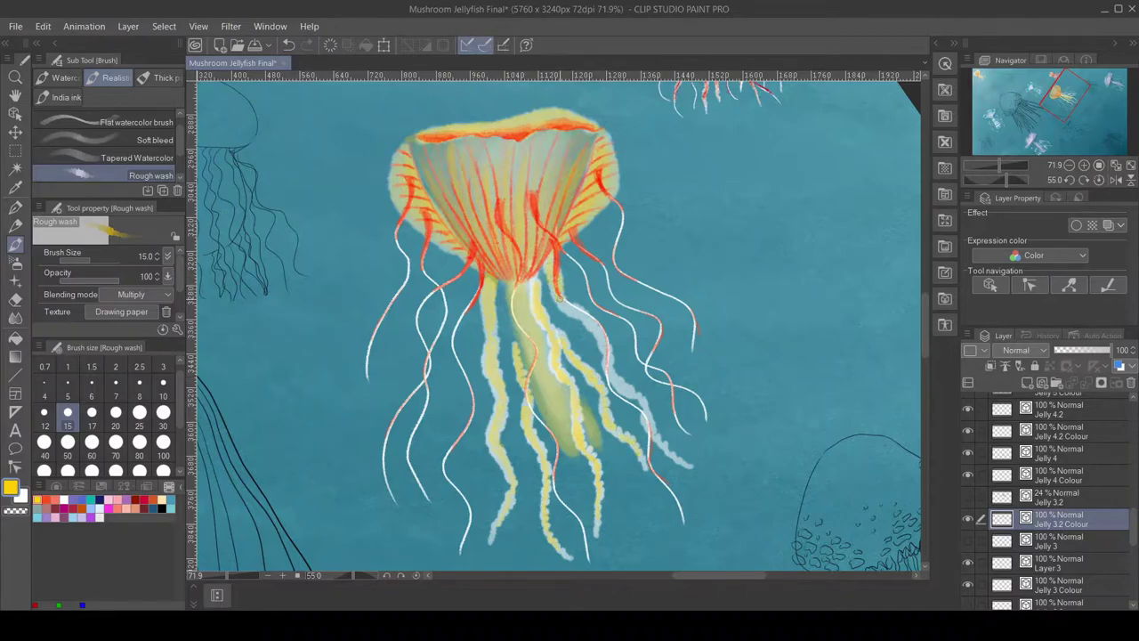
# Streak red-orange down the left and right yellow tentacles.
pyautogui.keyDown('alt'); pyautogui.click(679, 462); pyautogui.keyUp('alt')
pyautogui.moveTo(488, 280); pyautogui.dragTo(509, 476)
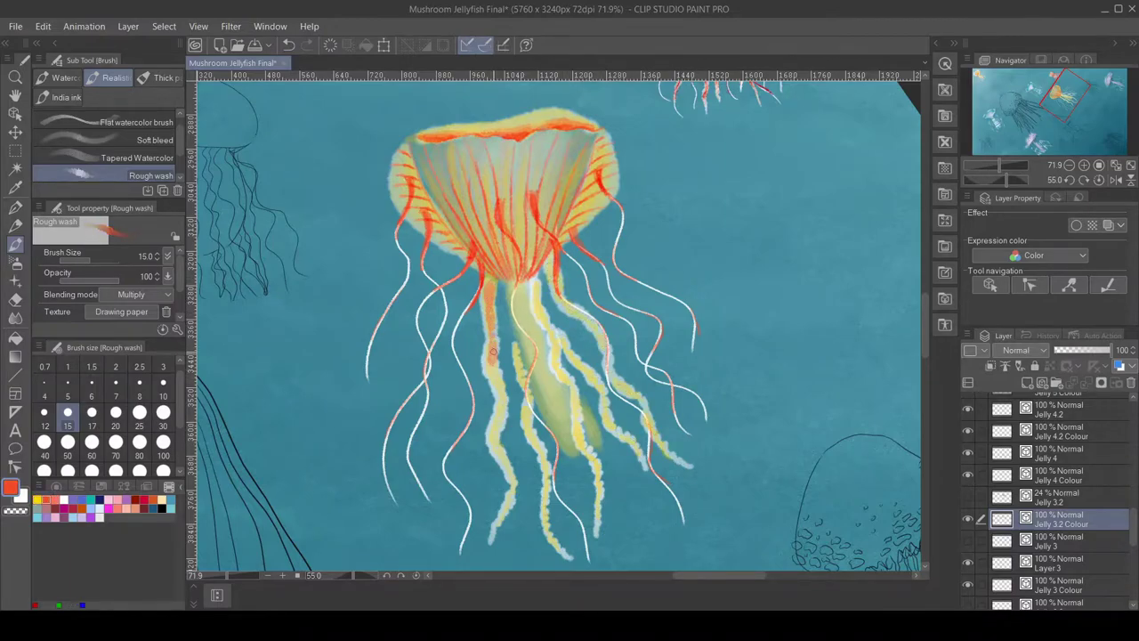
pyautogui.moveTo(515, 346); pyautogui.dragTo(545, 532)
pyautogui.moveTo(534, 282); pyautogui.dragTo(596, 506)
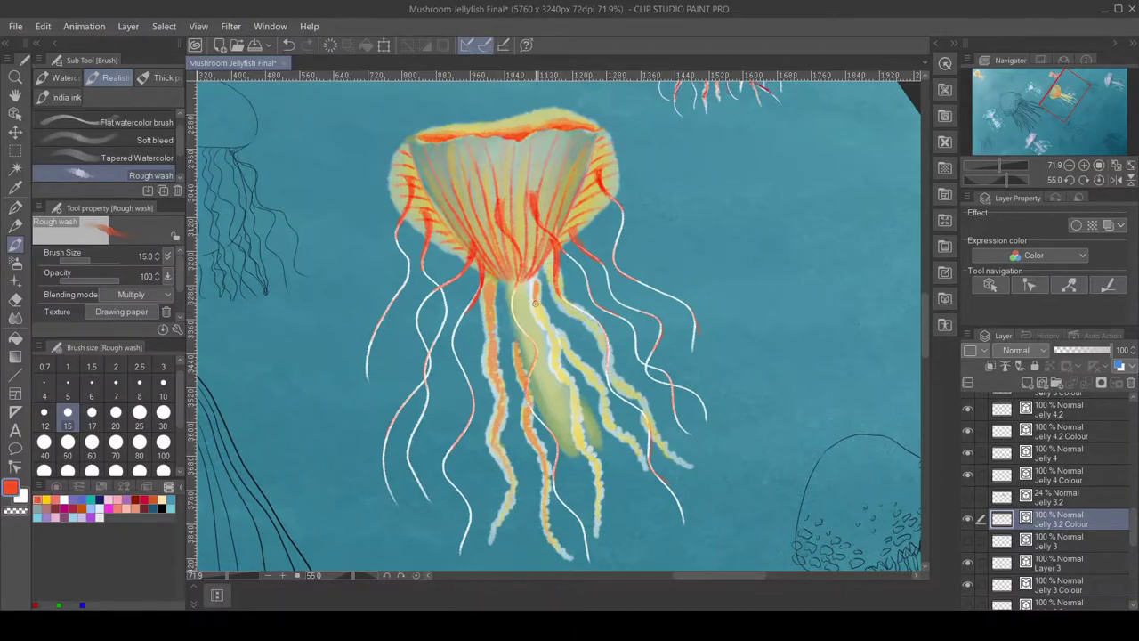
pyautogui.moveTo(567, 350); pyautogui.dragTo(642, 458)
pyautogui.moveTo(550, 263)
pyautogui.mouseDown()
pyautogui.moveTo(566, 307)
pyautogui.moveTo(659, 437)
pyautogui.mouseUp()
# Add more red-orange strokes down the left, central and right-hand tentacles.
pyautogui.moveTo(488, 274); pyautogui.dragTo(515, 483)
pyautogui.moveTo(516, 345); pyautogui.dragTo(527, 431)
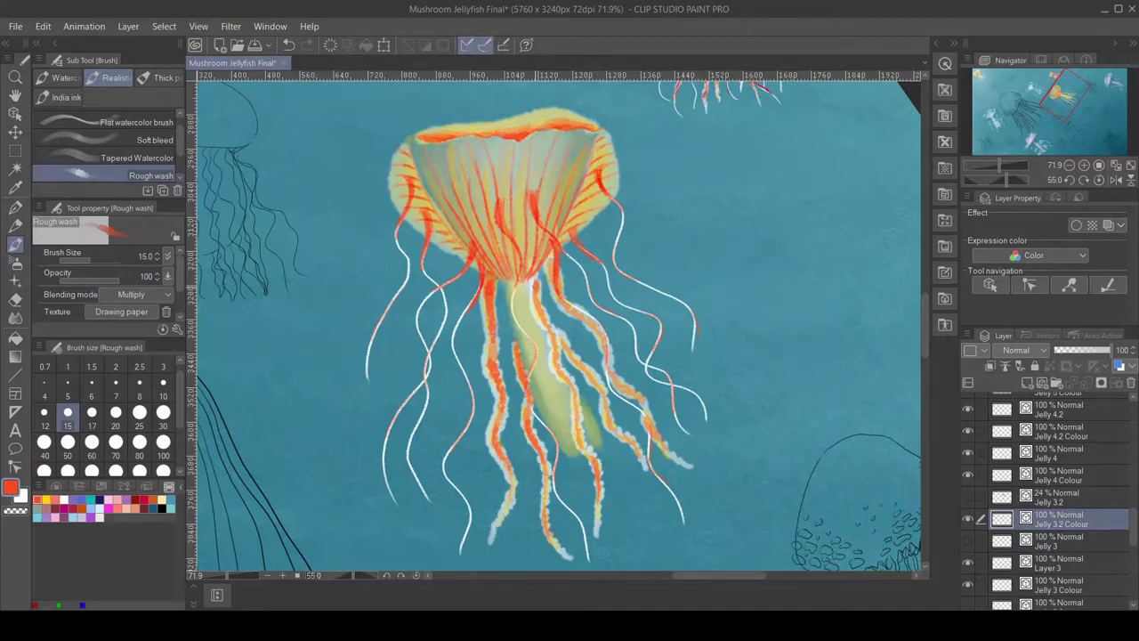
pyautogui.moveTo(534, 272); pyautogui.dragTo(576, 425)
pyautogui.moveTo(557, 336); pyautogui.dragTo(635, 447)
pyautogui.moveTo(564, 305); pyautogui.dragTo(678, 463)
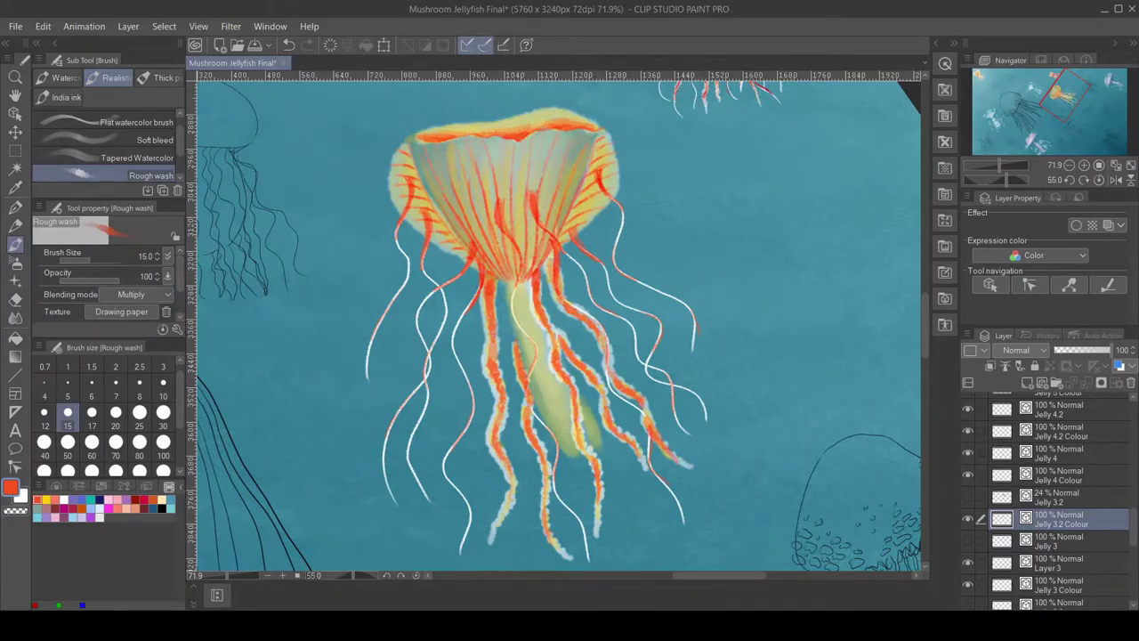
# At brush size 10, add darker orange strokes along the central tentacle.
pyautogui.click(163, 383)
pyautogui.moveTo(541, 365); pyautogui.dragTo(568, 438)
pyautogui.moveTo(562, 383); pyautogui.dragTo(594, 436)
pyautogui.moveTo(534, 353); pyautogui.dragTo(568, 445)
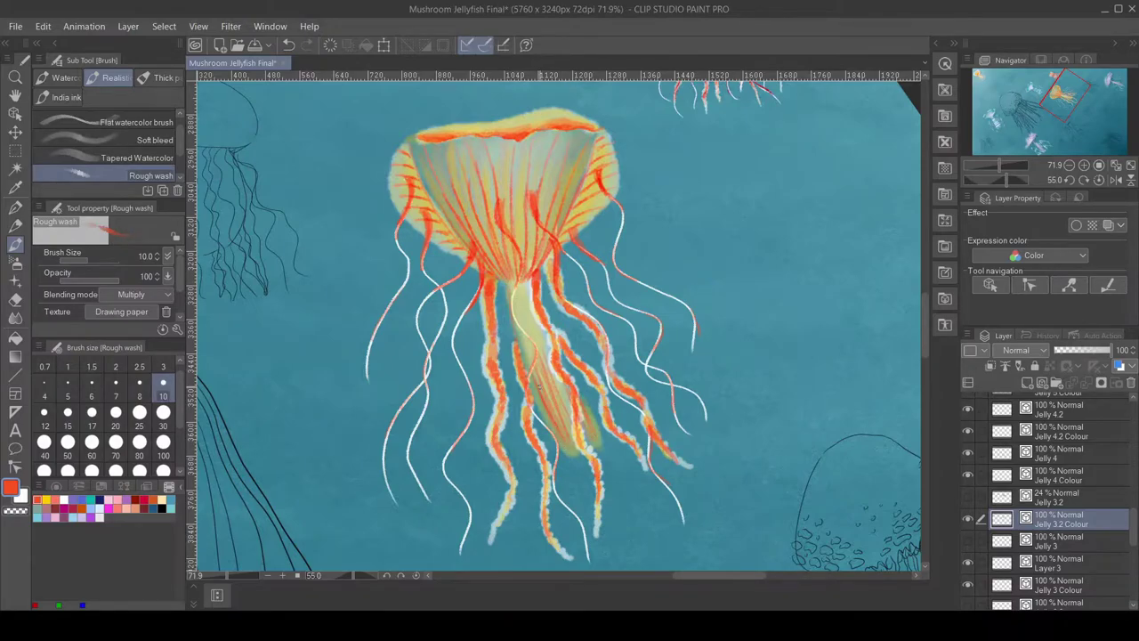
pyautogui.moveTo(537, 386); pyautogui.dragTo(566, 442)
# Outline the bell's top rim, left and right edges with a thin white pencil.
pyautogui.press('p')
pyautogui.press('x')
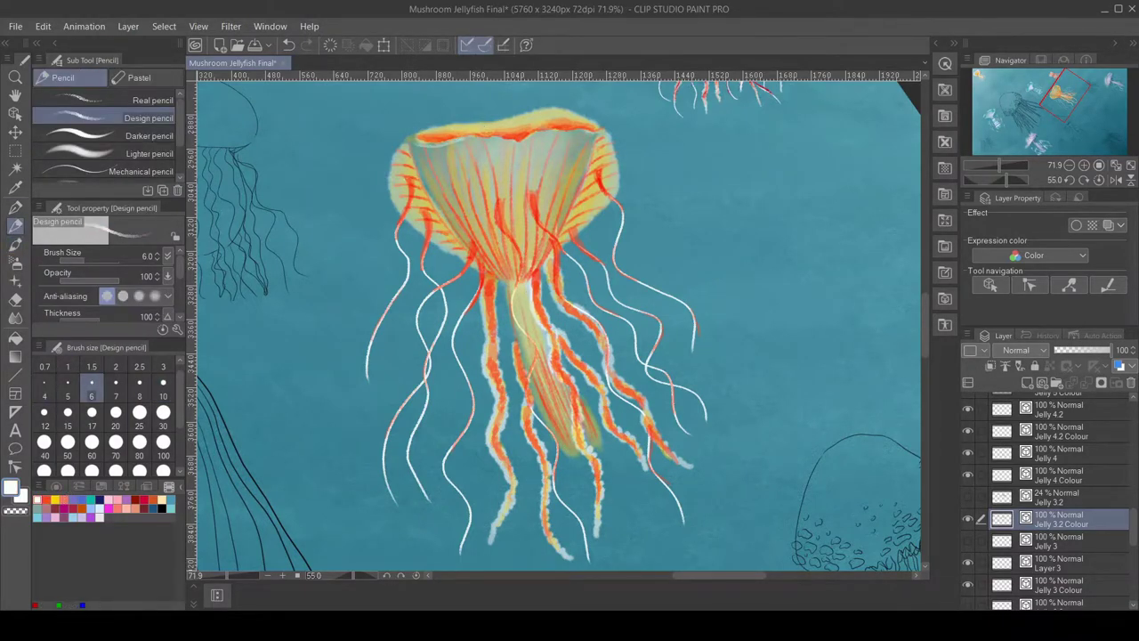
pyautogui.moveTo(415, 144); pyautogui.dragTo(603, 133)
pyautogui.moveTo(461, 120); pyautogui.dragTo(602, 121)
pyautogui.moveTo(397, 138); pyautogui.dragTo(385, 222)
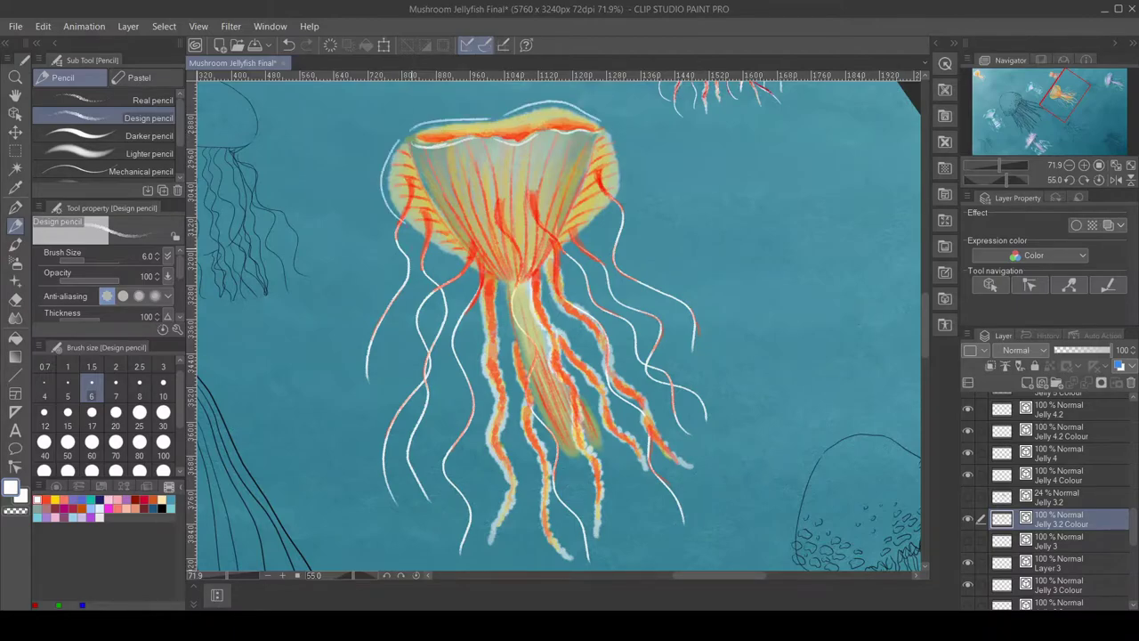
pyautogui.moveTo(610, 127)
pyautogui.mouseDown()
pyautogui.moveTo(608, 219)
pyautogui.moveTo(584, 234)
pyautogui.mouseUp()
# Outline the central tentacle in white and add white lines inside the bell's edges.
pyautogui.moveTo(534, 402); pyautogui.dragTo(578, 461)
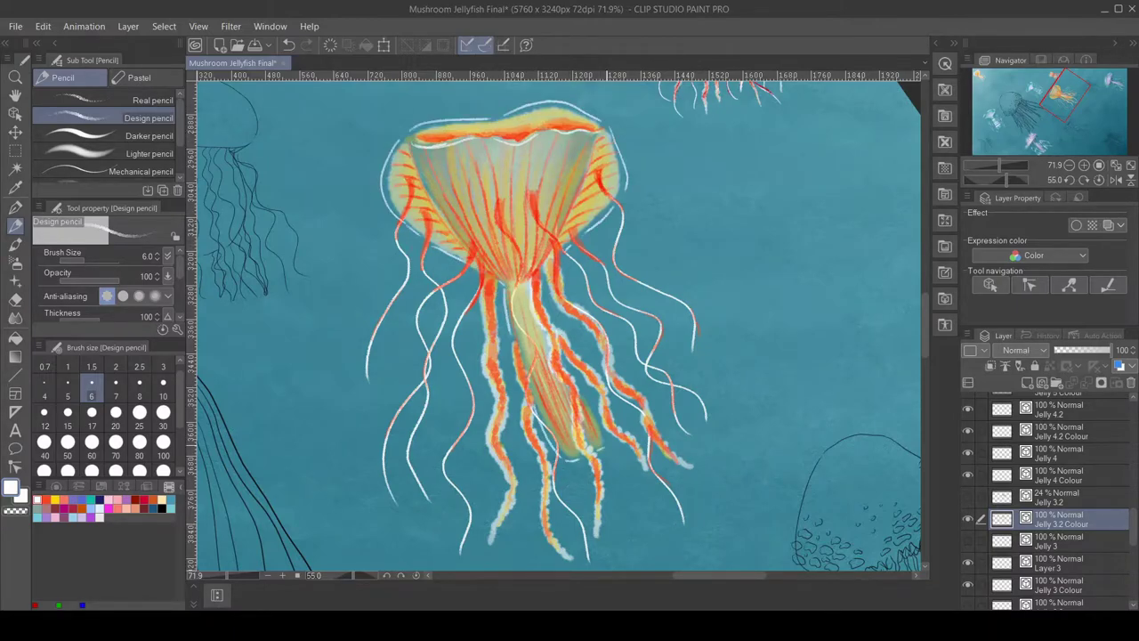
pyautogui.moveTo(580, 386); pyautogui.dragTo(603, 436)
pyautogui.moveTo(409, 145); pyautogui.dragTo(459, 240)
pyautogui.moveTo(595, 136); pyautogui.dragTo(559, 235)
pyautogui.hotkey('ctrl', 'z')
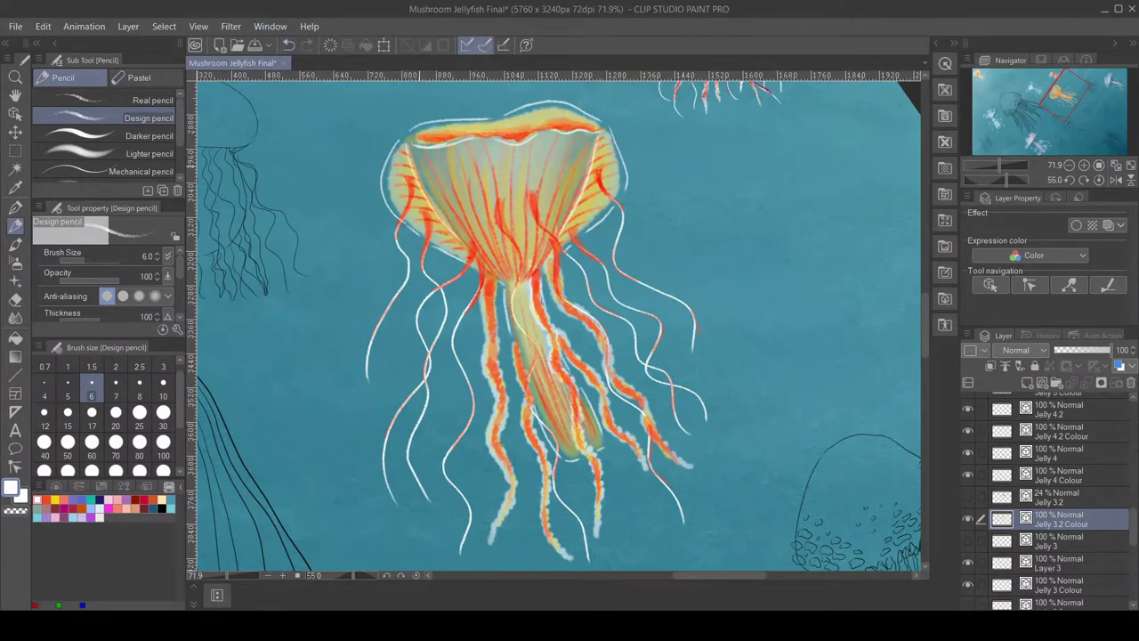
# On a new layer, paint a size 100 soft white glow over the bell and central tentacle.
pyautogui.click(15, 281)
pyautogui.click(1063, 383)
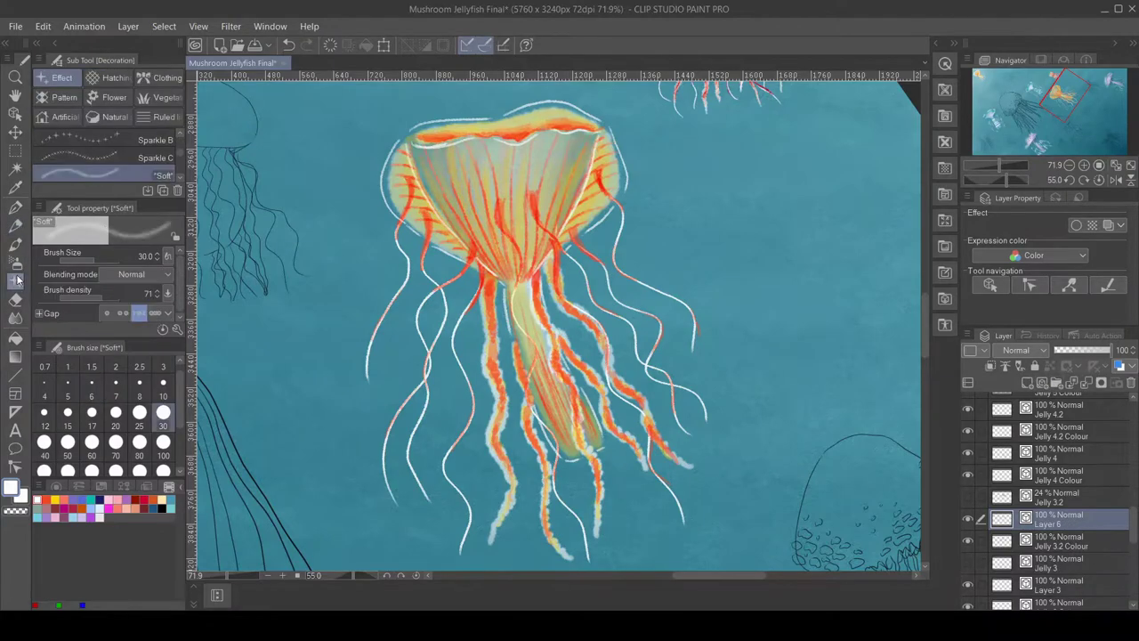
pyautogui.click(163, 443)
pyautogui.moveTo(415, 132)
pyautogui.mouseDown()
pyautogui.moveTo(396, 217)
pyautogui.moveTo(589, 118)
pyautogui.mouseUp()
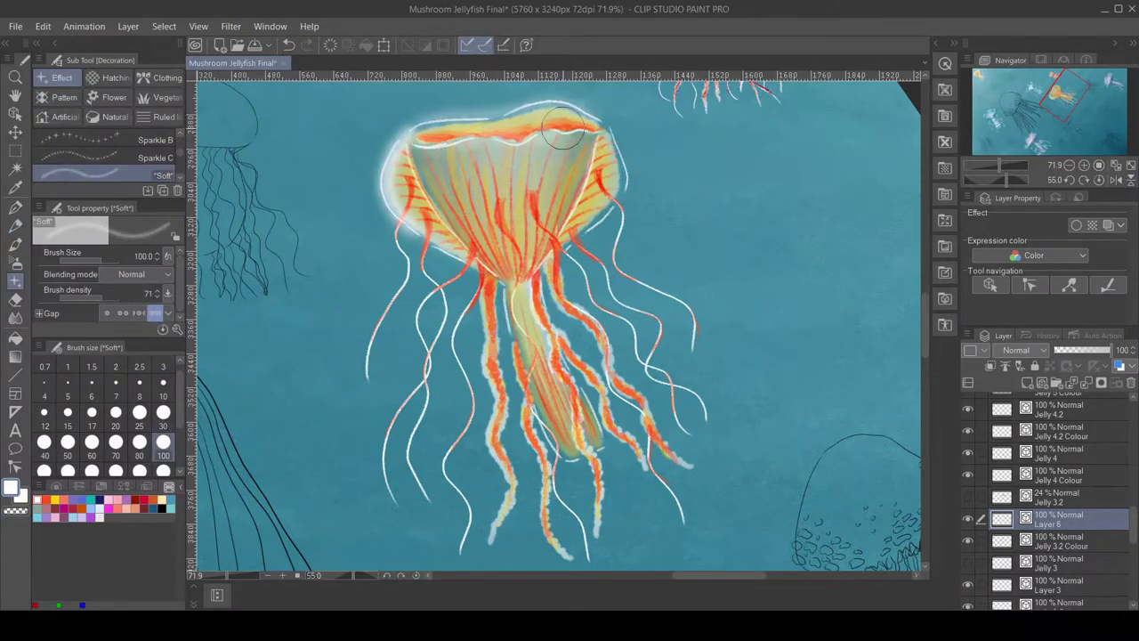
pyautogui.hotkey('ctrl', 'z')
pyautogui.moveTo(424, 125)
pyautogui.mouseDown()
pyautogui.moveTo(591, 117)
pyautogui.moveTo(609, 223)
pyautogui.mouseUp()
pyautogui.moveTo(527, 290)
pyautogui.mouseDown()
pyautogui.moveTo(534, 433)
pyautogui.moveTo(587, 472)
pyautogui.mouseUp()
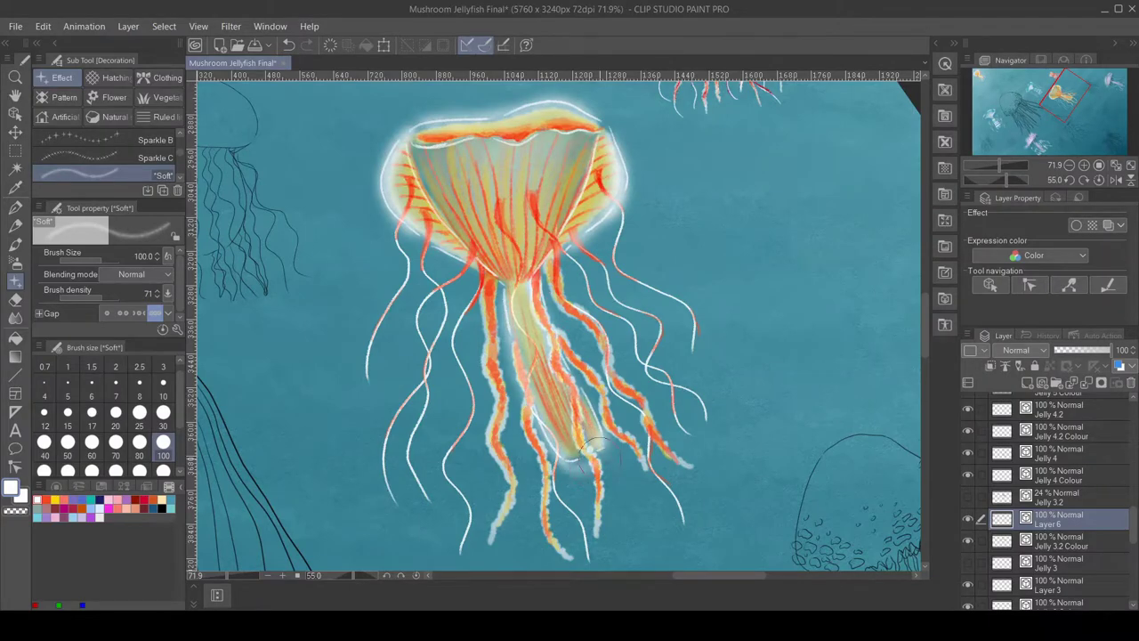
# At size 30, paint soft glow along the left-centre tentacle.
pyautogui.click(163, 412)
pyautogui.moveTo(418, 400); pyautogui.dragTo(411, 472)
pyautogui.hotkey('ctrl', 'z')
pyautogui.moveTo(401, 246); pyautogui.dragTo(424, 353)
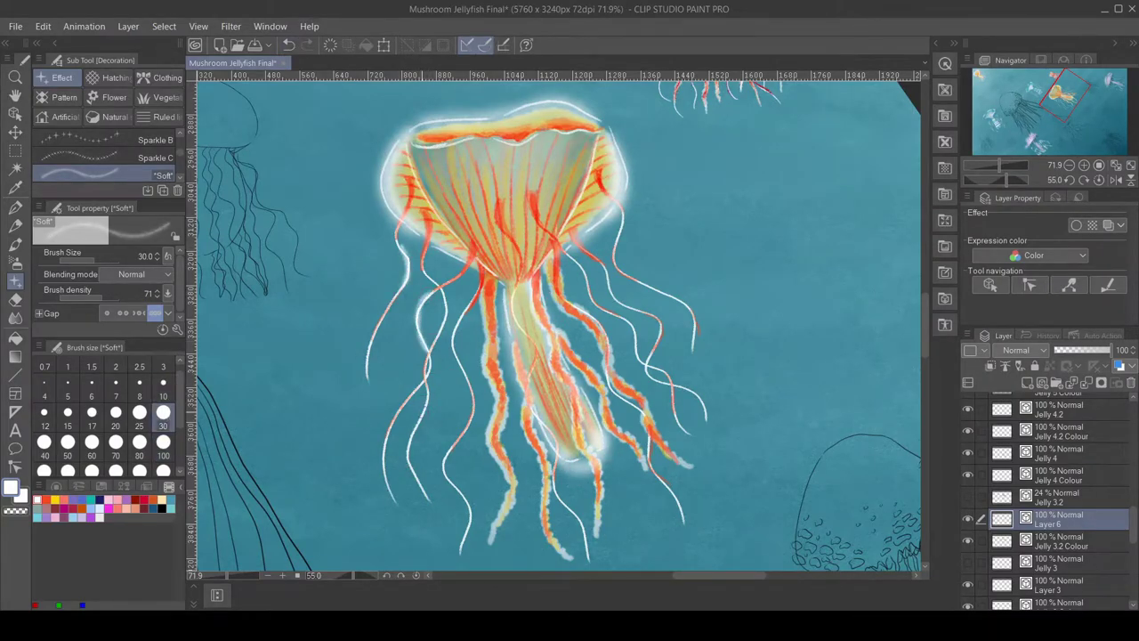
pyautogui.moveTo(418, 406); pyautogui.dragTo(412, 491)
pyautogui.hotkey('ctrl', 'z')
pyautogui.click(306, 44)
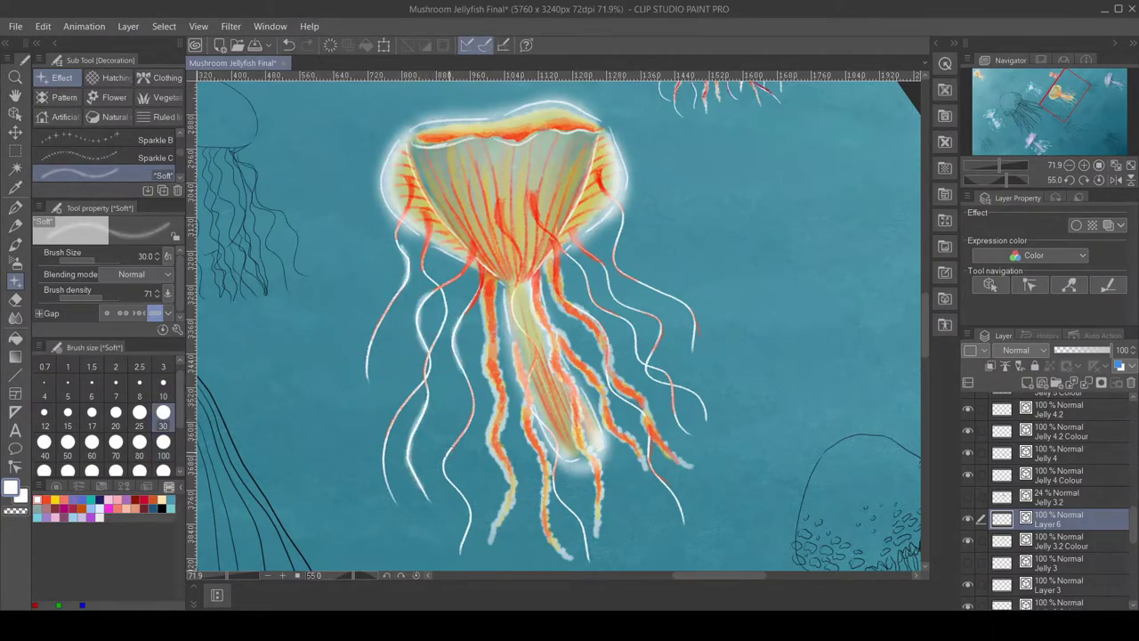
pyautogui.hotkey('ctrl', 'z')
# Add soft white glow along the right tentacles and near the lower centre tentacle.
pyautogui.moveTo(554, 491); pyautogui.dragTo(587, 550)
pyautogui.moveTo(659, 477); pyautogui.dragTo(683, 518)
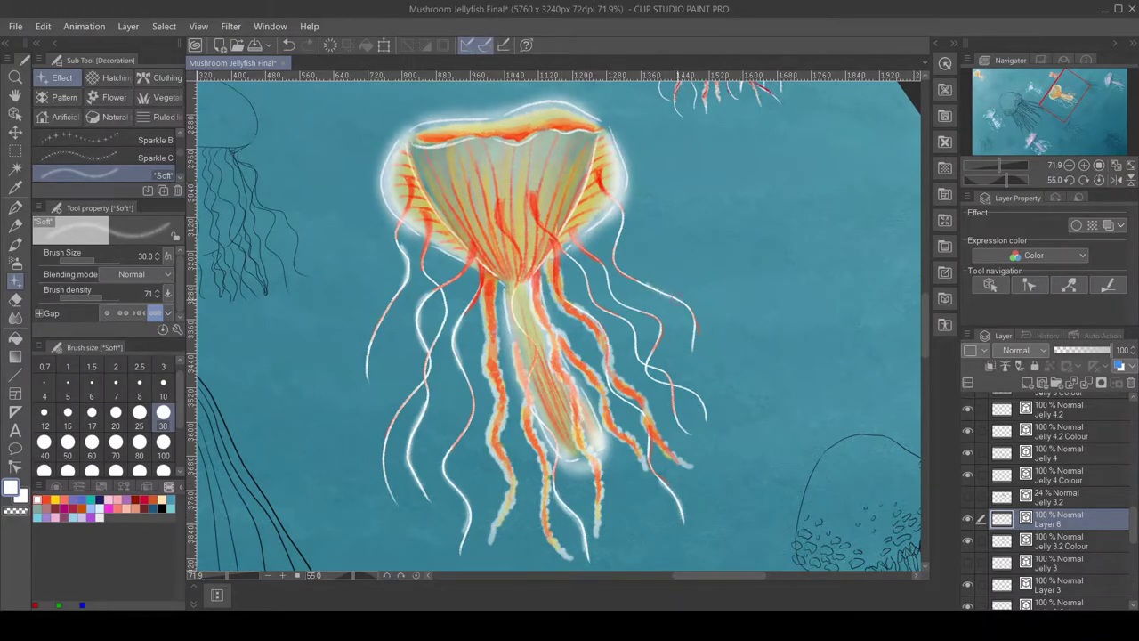
pyautogui.moveTo(614, 272); pyautogui.dragTo(687, 308)
pyautogui.moveTo(676, 386); pyautogui.dragTo(711, 416)
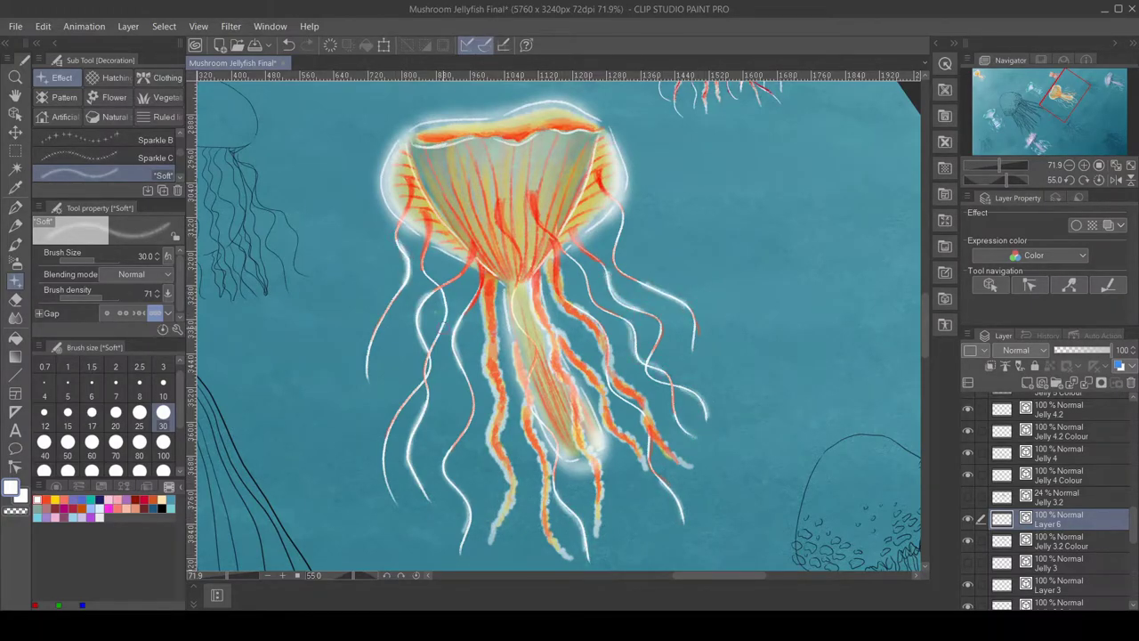
# Brighten the inside of the bell with soft white light.
pyautogui.moveTo(430, 287); pyautogui.dragTo(443, 347)
pyautogui.moveTo(433, 153); pyautogui.dragTo(452, 219)
pyautogui.moveTo(452, 238)
pyautogui.mouseDown()
pyautogui.moveTo(485, 165)
pyautogui.moveTo(499, 240)
pyautogui.mouseUp()
pyautogui.moveTo(538, 138)
pyautogui.mouseDown()
pyautogui.moveTo(550, 249)
pyautogui.moveTo(571, 240)
pyautogui.mouseUp()
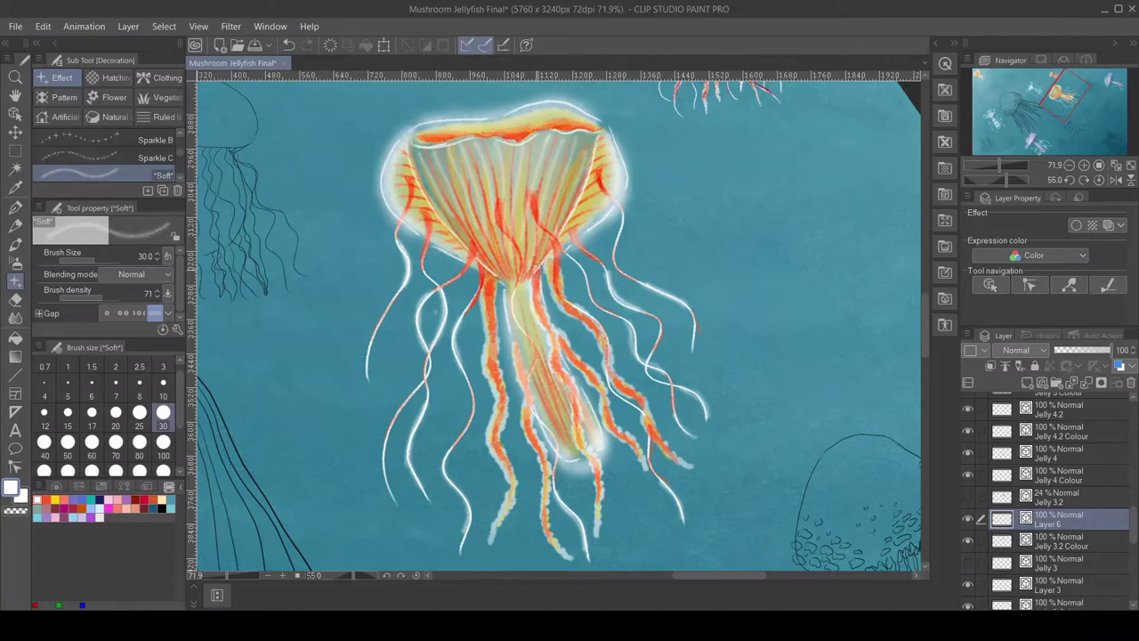
# At size 100, glow the lower central and right tentacles.
pyautogui.click(163, 448)
pyautogui.moveTo(498, 551)
pyautogui.mouseDown()
pyautogui.moveTo(542, 366)
pyautogui.moveTo(490, 441)
pyautogui.mouseUp()
pyautogui.moveTo(545, 545); pyautogui.dragTo(545, 491)
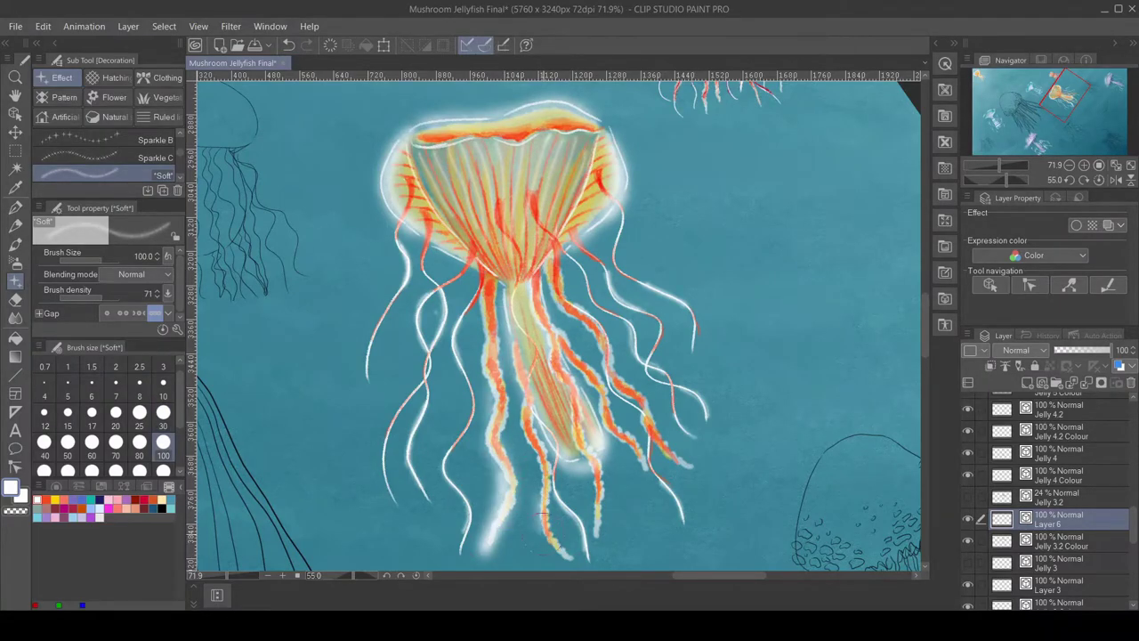
pyautogui.moveTo(570, 568)
pyautogui.mouseDown()
pyautogui.moveTo(534, 427)
pyautogui.moveTo(606, 418)
pyautogui.moveTo(708, 480)
pyautogui.mouseUp()
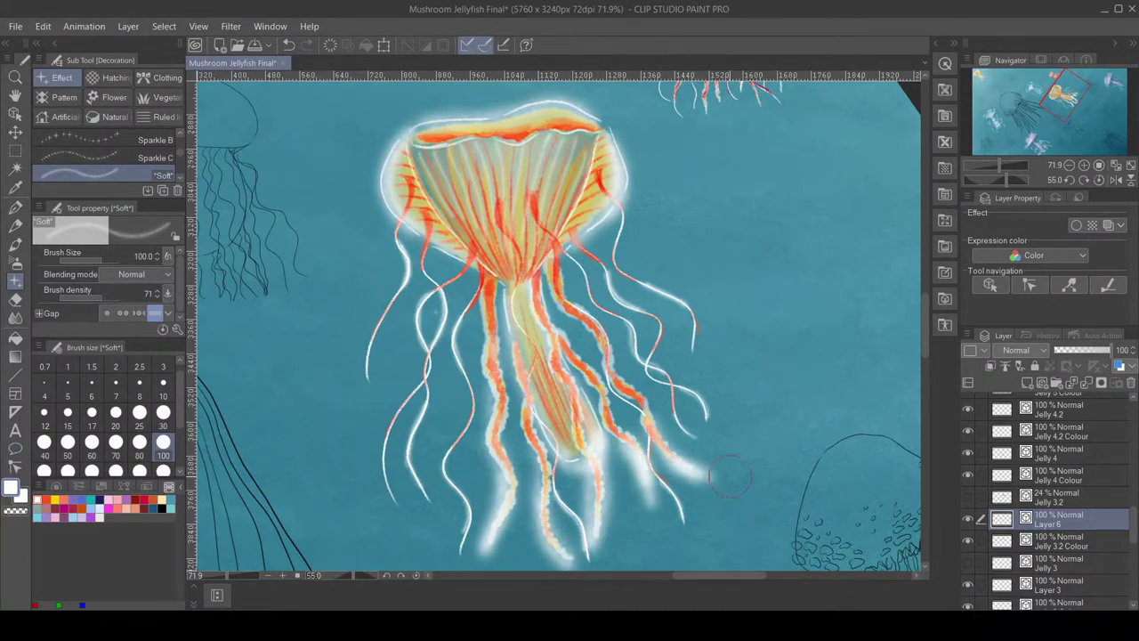
pyautogui.moveTo(440, 249)
pyautogui.mouseDown()
pyautogui.moveTo(391, 133)
pyautogui.moveTo(405, 232)
pyautogui.mouseUp()
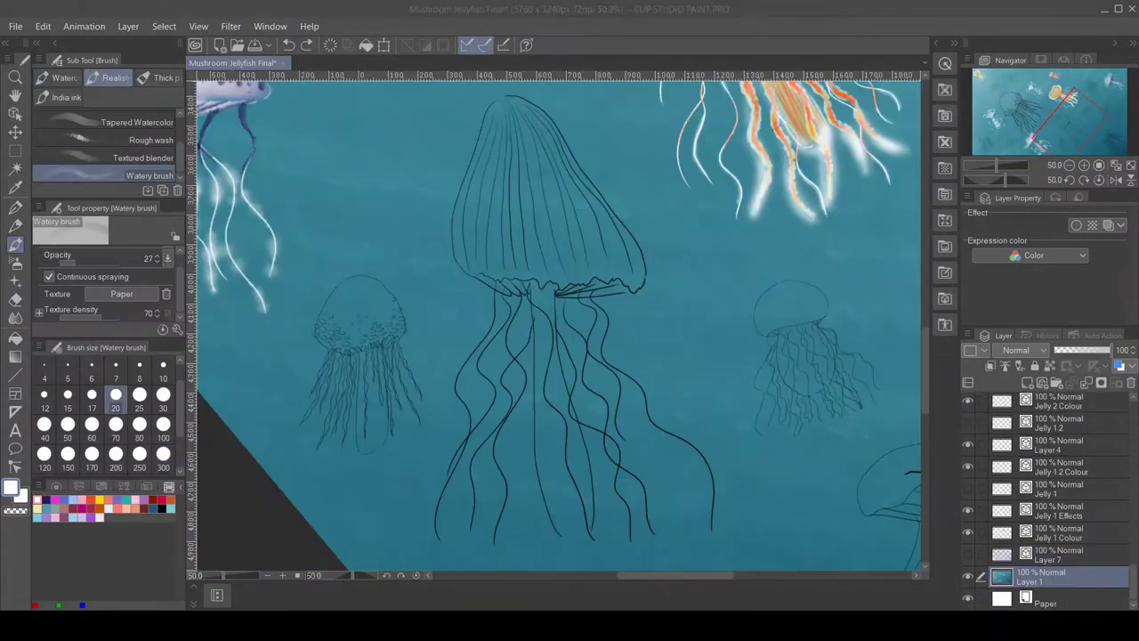
# At size 60, lighten the bell across its width and paint a pale stalk below it.
pyautogui.click(92, 424)
pyautogui.moveTo(481, 102)
pyautogui.mouseDown()
pyautogui.moveTo(476, 267)
pyautogui.moveTo(512, 272)
pyautogui.mouseUp()
pyautogui.moveTo(530, 147); pyautogui.dragTo(534, 271)
pyautogui.moveTo(532, 103); pyautogui.dragTo(569, 253)
pyautogui.moveTo(552, 205); pyautogui.dragTo(561, 285)
pyautogui.moveTo(579, 194)
pyautogui.mouseDown()
pyautogui.moveTo(590, 290)
pyautogui.moveTo(640, 276)
pyautogui.mouseUp()
pyautogui.moveTo(549, 289); pyautogui.dragTo(547, 534)
pyautogui.moveTo(561, 373)
pyautogui.mouseDown()
pyautogui.moveTo(588, 534)
pyautogui.moveTo(556, 490)
pyautogui.mouseUp()
# Redo the mushroom jellyfish's stalk with thinner size 30 light strokes.
pyautogui.click(288, 45)
pyautogui.click(163, 407)
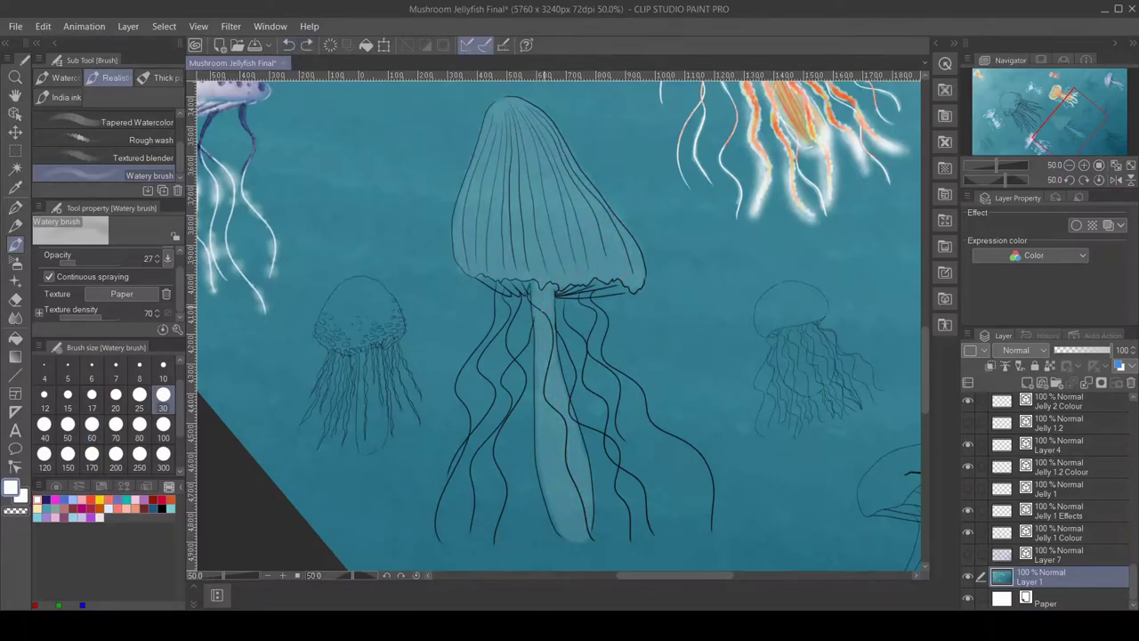
pyautogui.moveTo(543, 298); pyautogui.dragTo(569, 504)
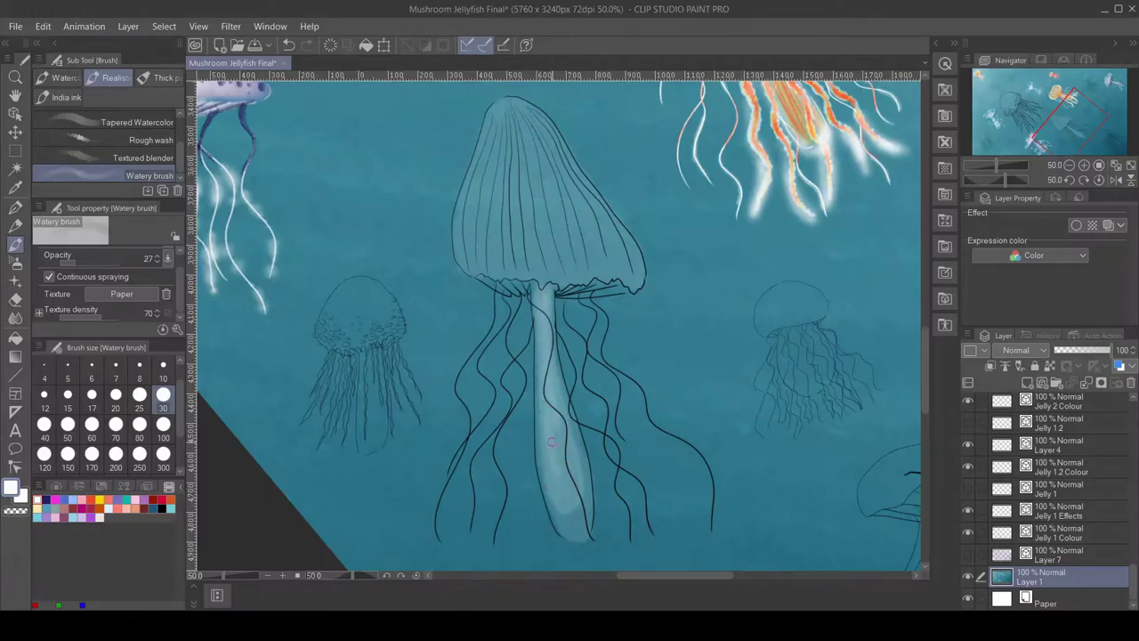
pyautogui.moveTo(547, 298); pyautogui.dragTo(554, 473)
pyautogui.moveTo(551, 427); pyautogui.dragTo(560, 480)
# Lighten the cap's left edge, middle band and centre-right at sizes 20–25.
pyautogui.click(115, 395)
pyautogui.moveTo(461, 262)
pyautogui.mouseDown()
pyautogui.moveTo(480, 116)
pyautogui.moveTo(456, 263)
pyautogui.moveTo(498, 114)
pyautogui.mouseUp()
pyautogui.click(139, 394)
pyautogui.moveTo(495, 270)
pyautogui.mouseDown()
pyautogui.moveTo(501, 125)
pyautogui.moveTo(498, 171)
pyautogui.mouseUp()
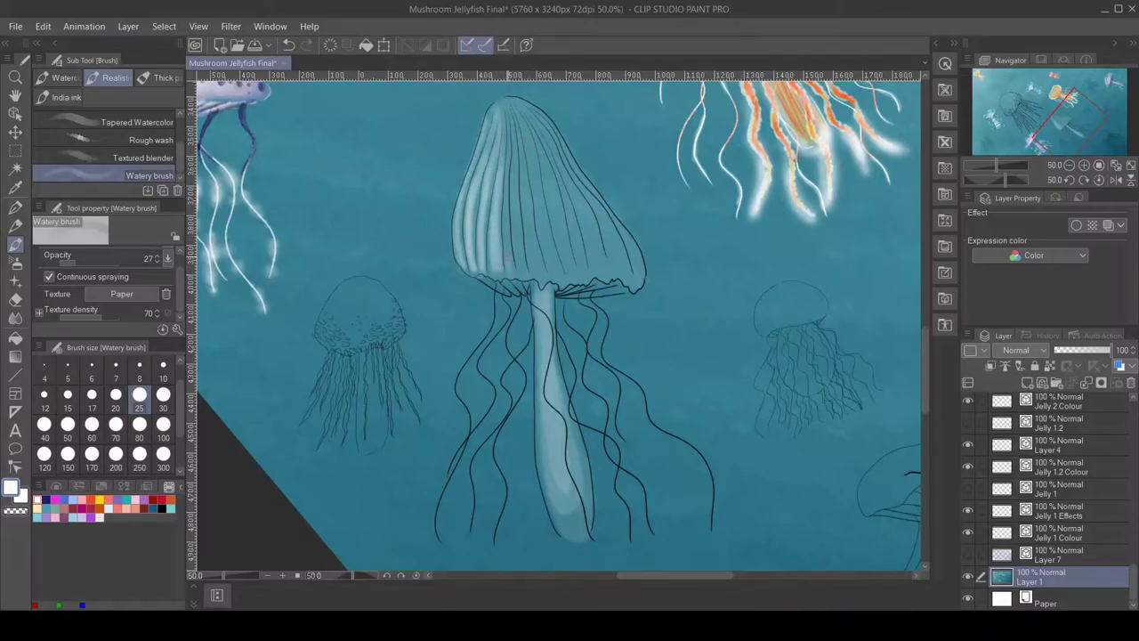
pyautogui.moveTo(507, 258)
pyautogui.mouseDown()
pyautogui.moveTo(513, 115)
pyautogui.moveTo(540, 269)
pyautogui.moveTo(527, 153)
pyautogui.mouseUp()
pyautogui.moveTo(535, 270)
pyautogui.mouseDown()
pyautogui.moveTo(545, 158)
pyautogui.moveTo(534, 120)
pyautogui.moveTo(537, 153)
pyautogui.moveTo(545, 138)
pyautogui.moveTo(550, 146)
pyautogui.mouseUp()
# Brighten the cap's right side and top centre.
pyautogui.moveTo(580, 267)
pyautogui.mouseDown()
pyautogui.moveTo(560, 167)
pyautogui.moveTo(568, 143)
pyautogui.moveTo(587, 174)
pyautogui.mouseUp()
pyautogui.moveTo(617, 233)
pyautogui.mouseDown()
pyautogui.moveTo(625, 274)
pyautogui.moveTo(609, 222)
pyautogui.mouseUp()
pyautogui.moveTo(582, 185)
pyautogui.mouseDown()
pyautogui.moveTo(548, 123)
pyautogui.moveTo(521, 105)
pyautogui.mouseUp()
pyautogui.moveTo(622, 269)
pyautogui.mouseDown()
pyautogui.moveTo(604, 210)
pyautogui.moveTo(617, 223)
pyautogui.moveTo(593, 190)
pyautogui.mouseUp()
# Add light strokes along the cap's lower rim at opacity 76 and size 15.
pyautogui.click(122, 262)
pyautogui.click(68, 400)
pyautogui.moveTo(625, 290); pyautogui.dragTo(496, 292)
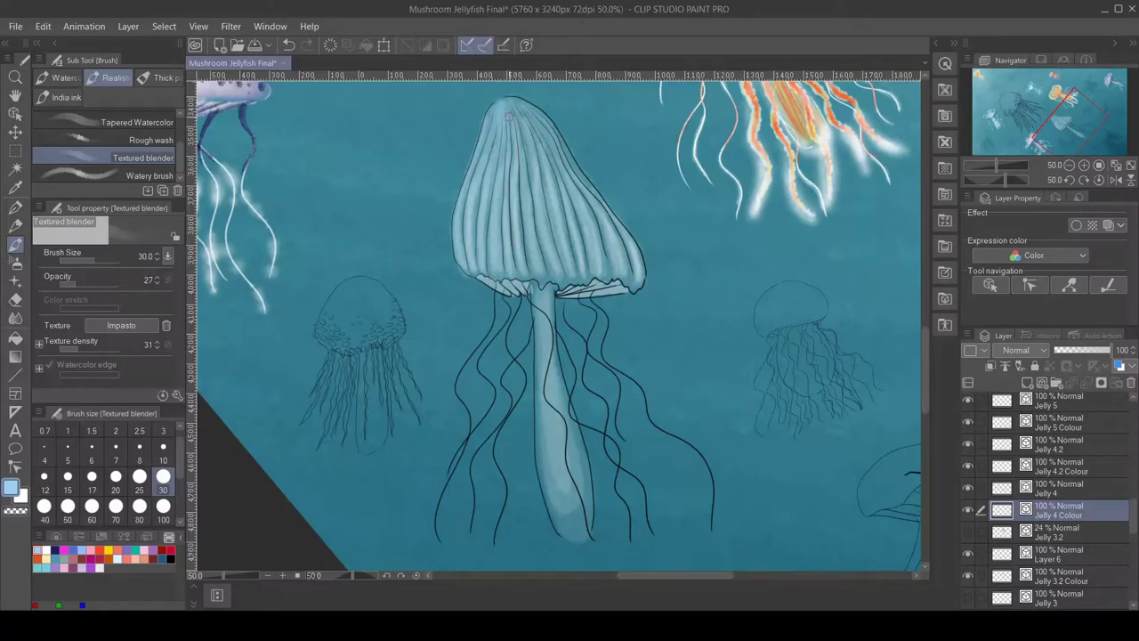
# Blend the paint on the lower cap, ribs and lower right rim.
pyautogui.moveTo(537, 266); pyautogui.dragTo(550, 238)
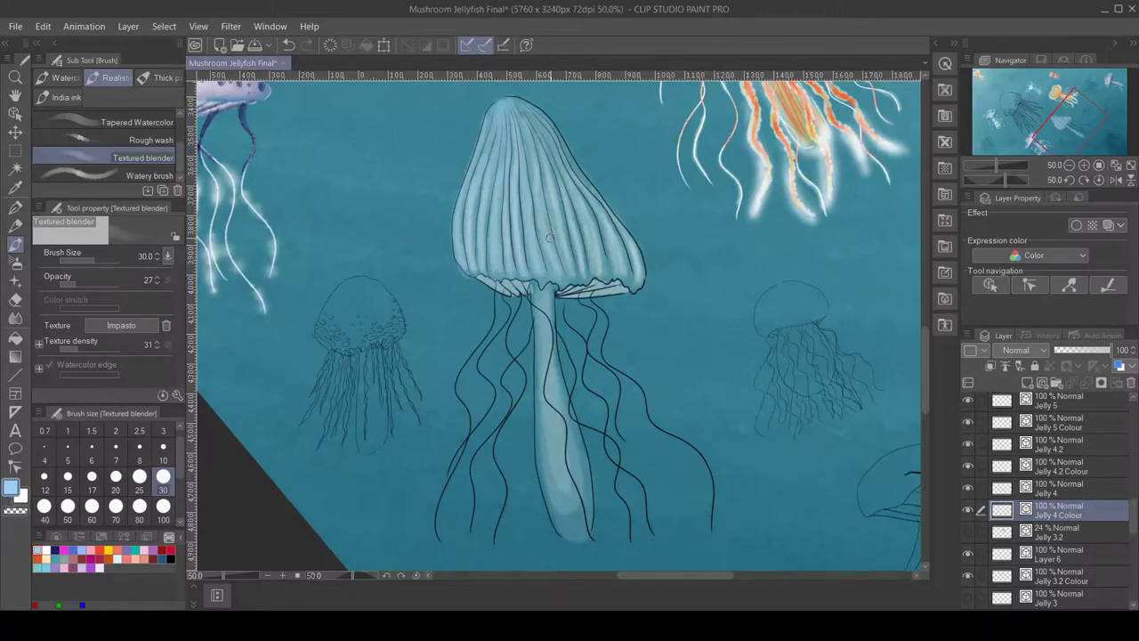
pyautogui.moveTo(527, 115); pyautogui.dragTo(537, 119)
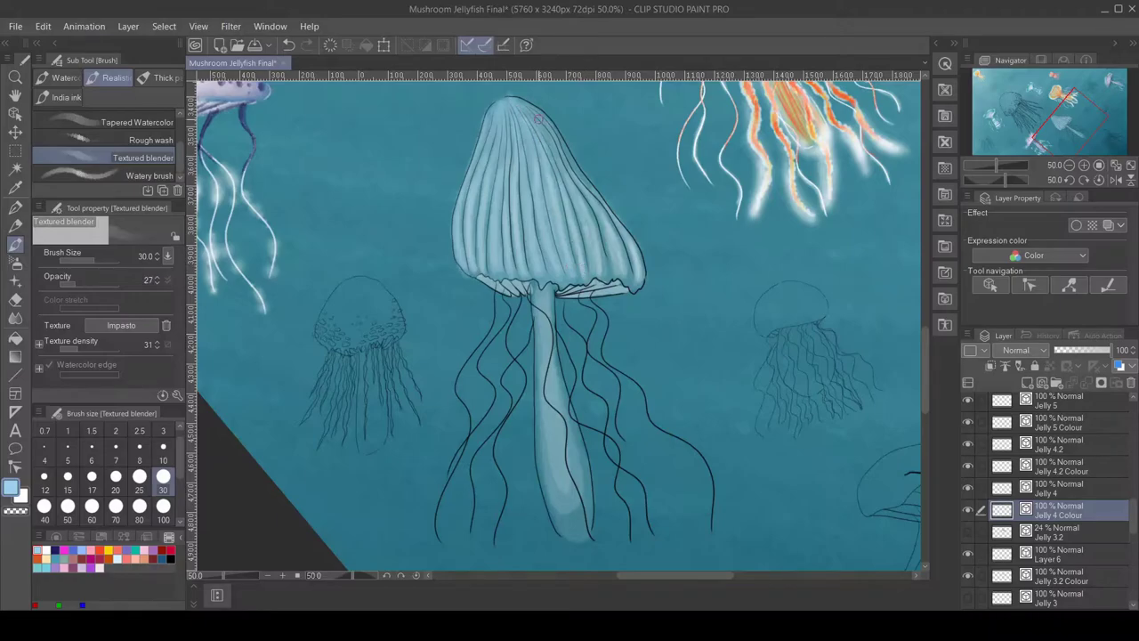
pyautogui.moveTo(591, 270); pyautogui.dragTo(588, 213)
pyautogui.moveTo(627, 276); pyautogui.dragTo(570, 171)
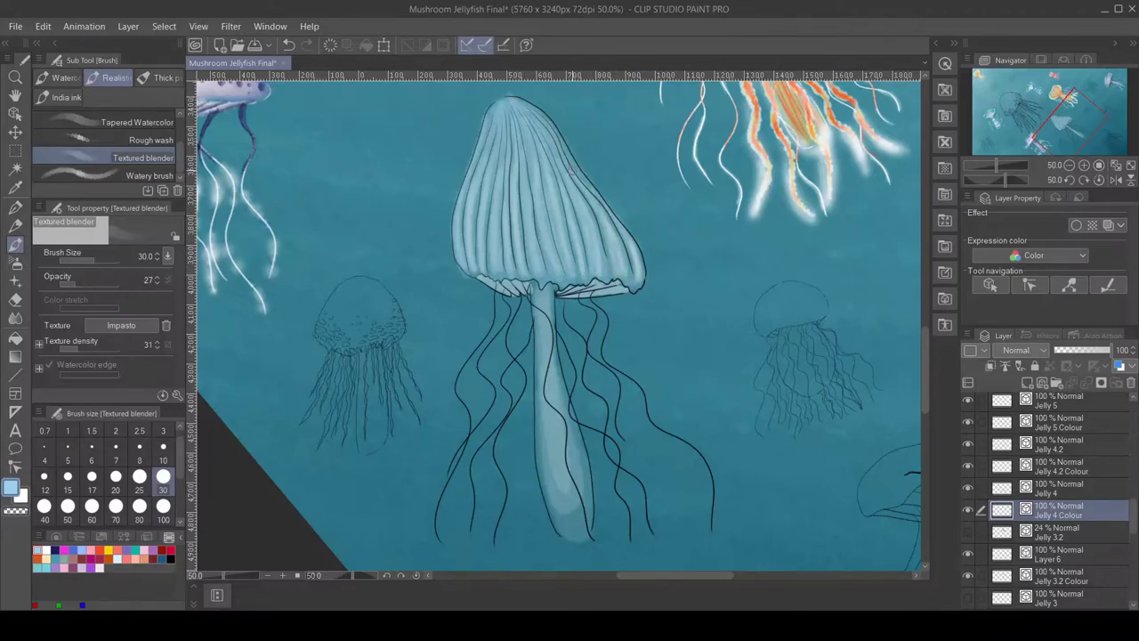
pyautogui.press('e')
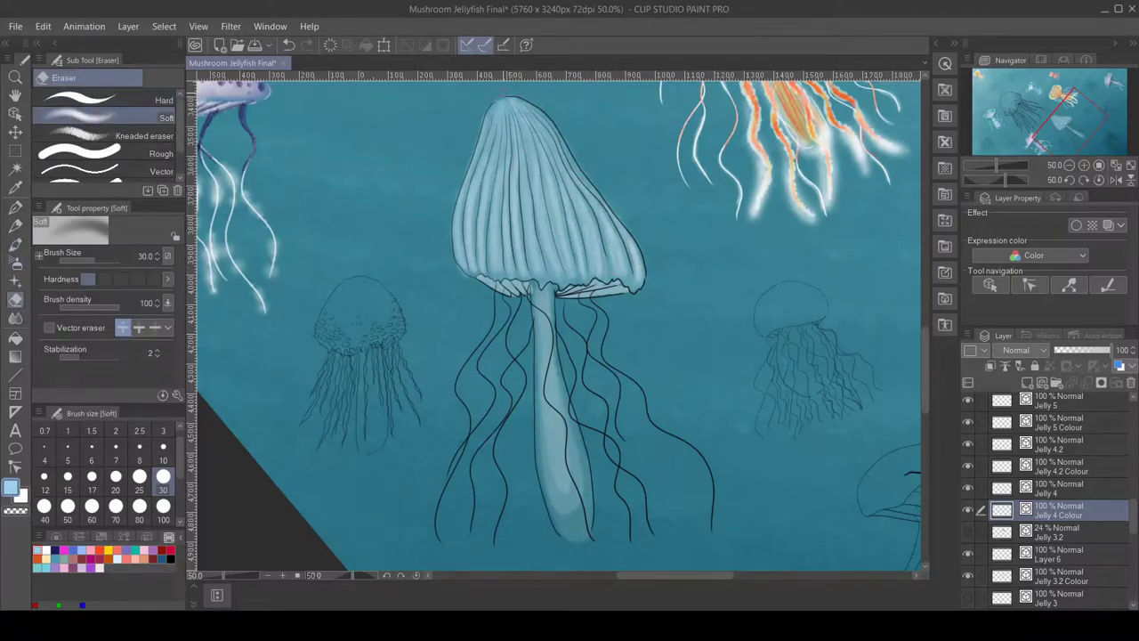
pyautogui.press('b')
# Paint darker blue rib stripes across the cap with the Rough wash brush.
pyautogui.click(79, 550)
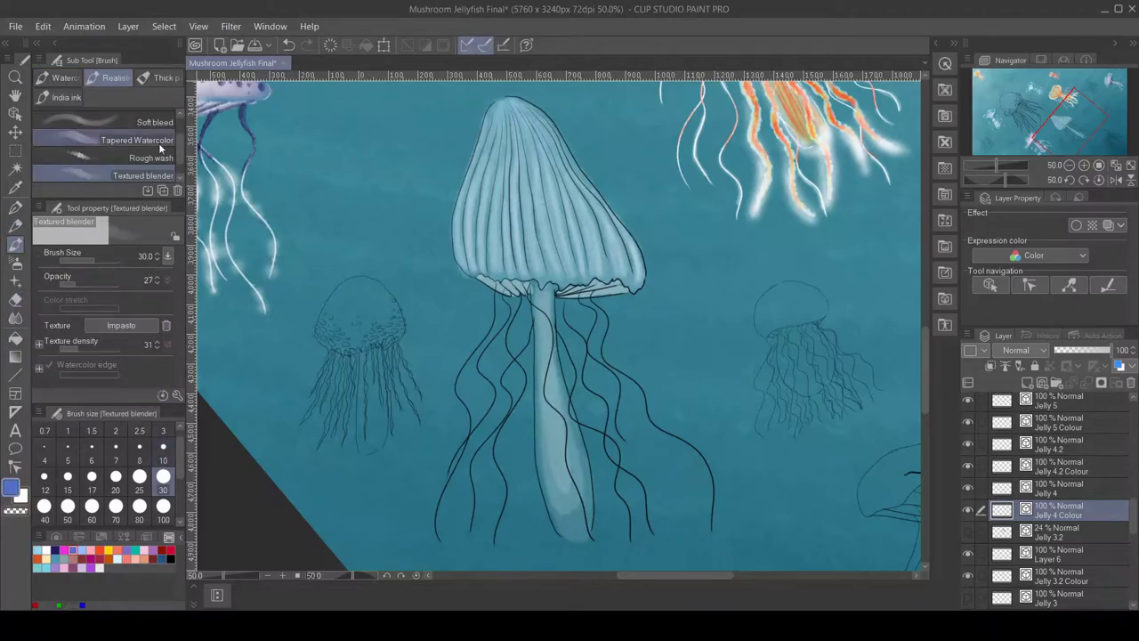
pyautogui.click(151, 158)
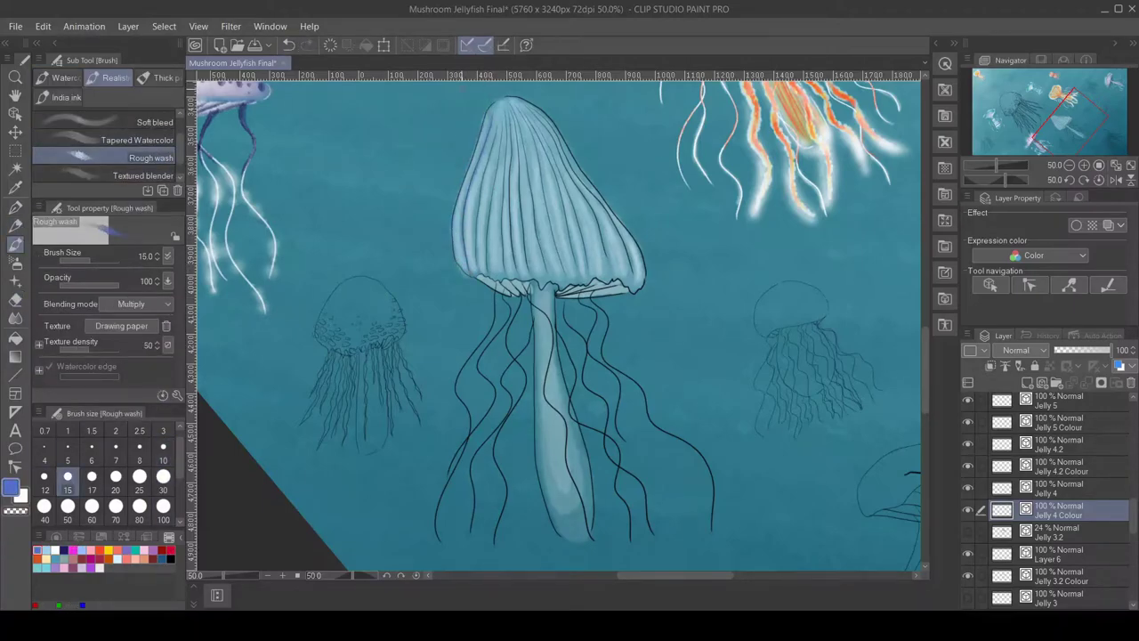
pyautogui.moveTo(487, 114)
pyautogui.mouseDown()
pyautogui.moveTo(480, 267)
pyautogui.moveTo(511, 253)
pyautogui.mouseUp()
pyautogui.moveTo(516, 125)
pyautogui.mouseDown()
pyautogui.moveTo(525, 267)
pyautogui.moveTo(534, 220)
pyautogui.mouseUp()
pyautogui.moveTo(537, 162); pyautogui.dragTo(564, 273)
pyautogui.moveTo(515, 104); pyautogui.dragTo(539, 159)
pyautogui.moveTo(525, 116); pyautogui.dragTo(570, 239)
pyautogui.moveTo(543, 131); pyautogui.dragTo(586, 269)
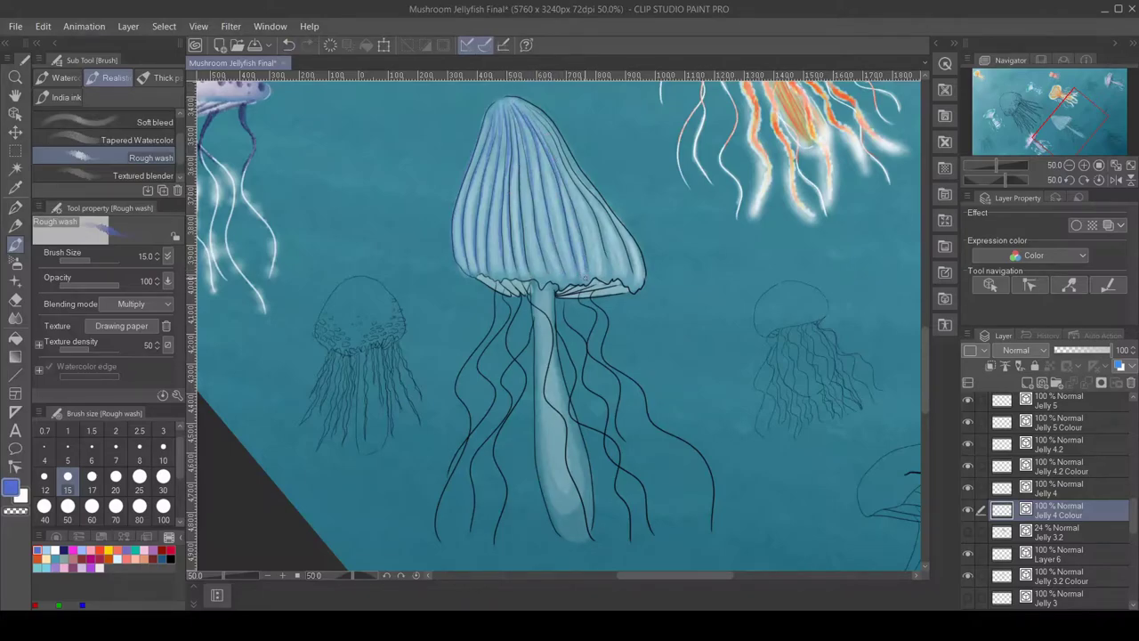
pyautogui.moveTo(554, 129); pyautogui.dragTo(618, 239)
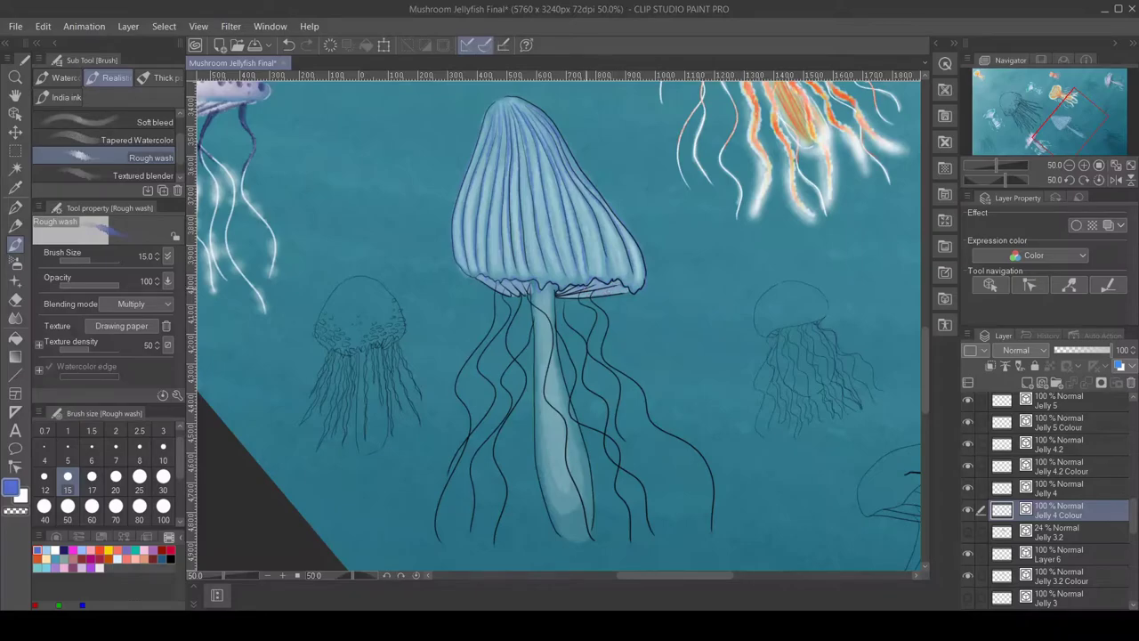
# Return to the Textured blender at size 60, undoing the last blend.
pyautogui.click(133, 175)
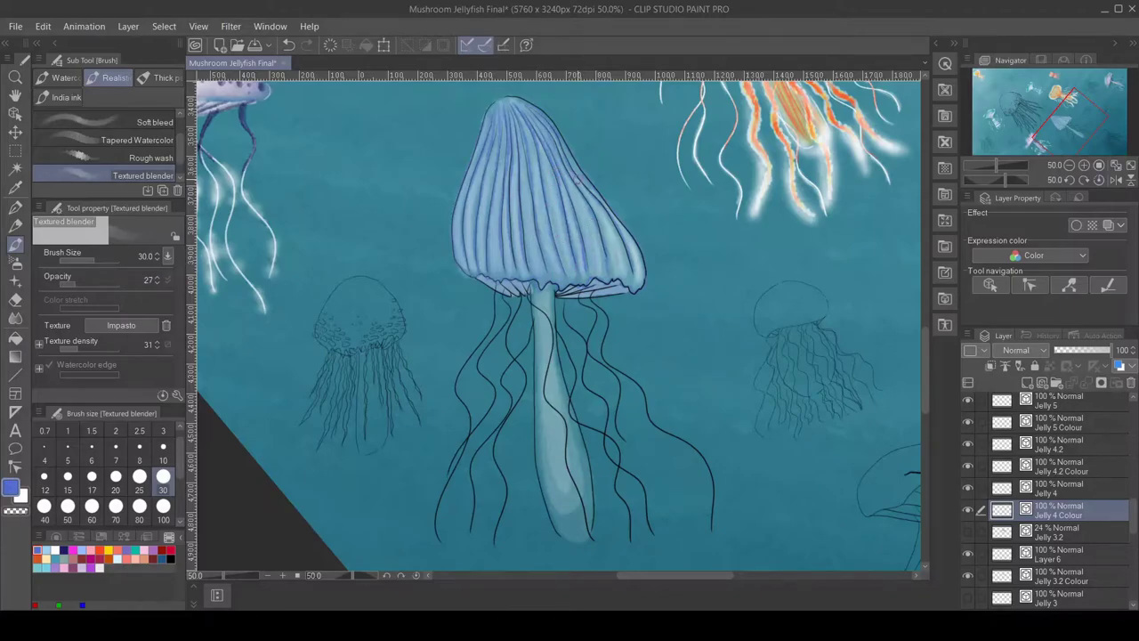
pyautogui.click(92, 507)
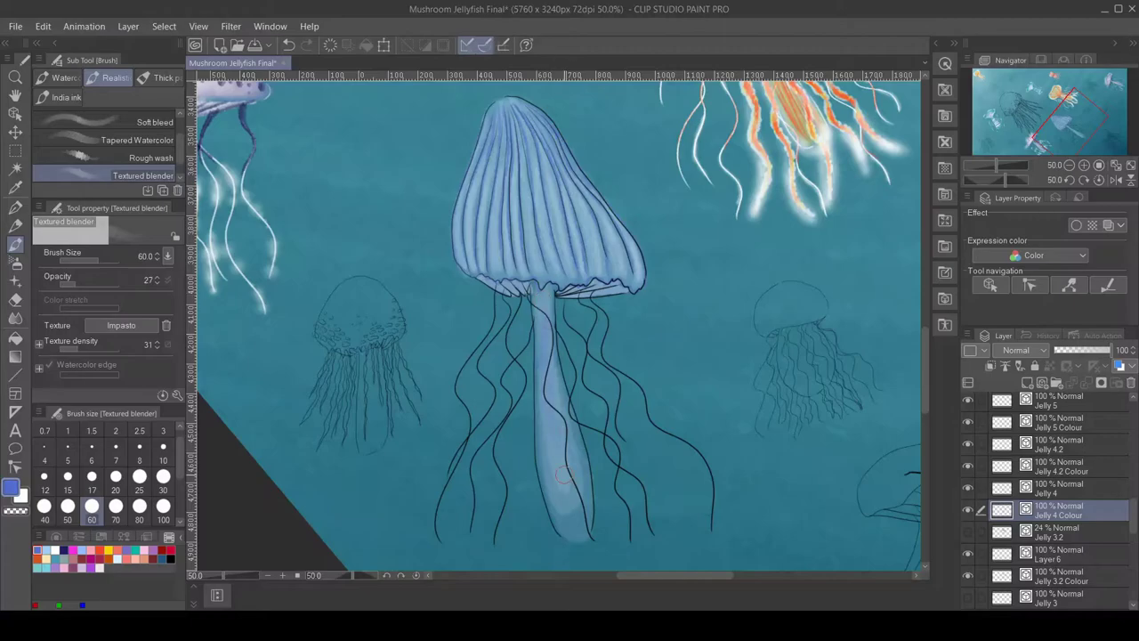
pyautogui.hotkey('ctrl', 'z')
pyautogui.hotkey('ctrl', 'z')
pyautogui.hotkey('ctrl', 'z')
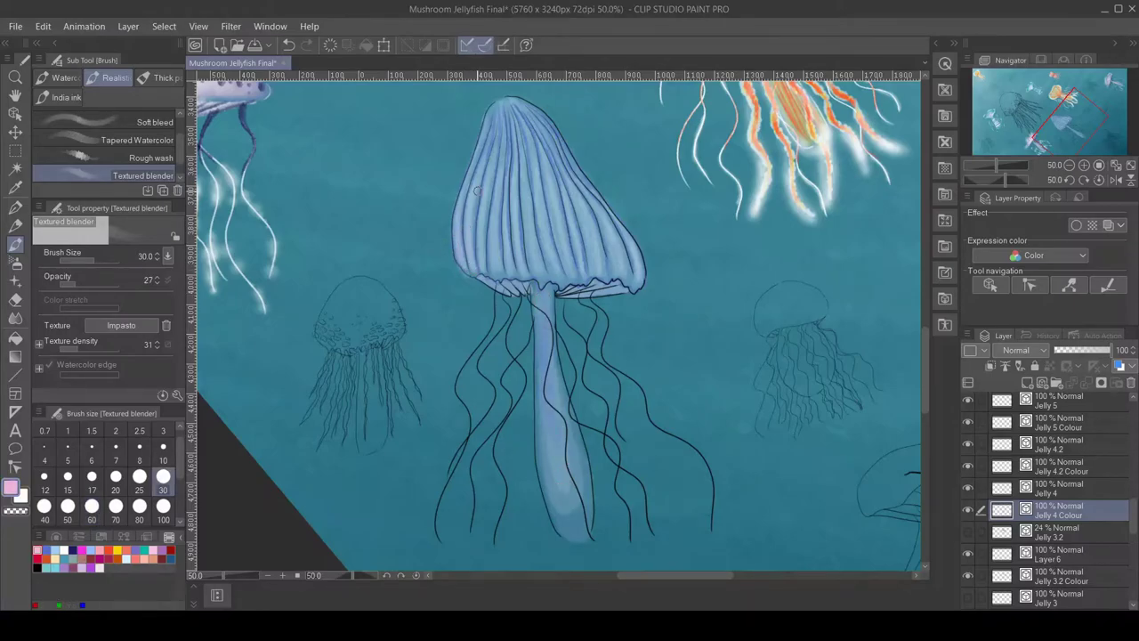
# Blend faint red strokes into the cap's left, middle and right sides.
pyautogui.click(37, 550)
pyautogui.moveTo(458, 259); pyautogui.dragTo(483, 210)
pyautogui.moveTo(495, 262); pyautogui.dragTo(495, 193)
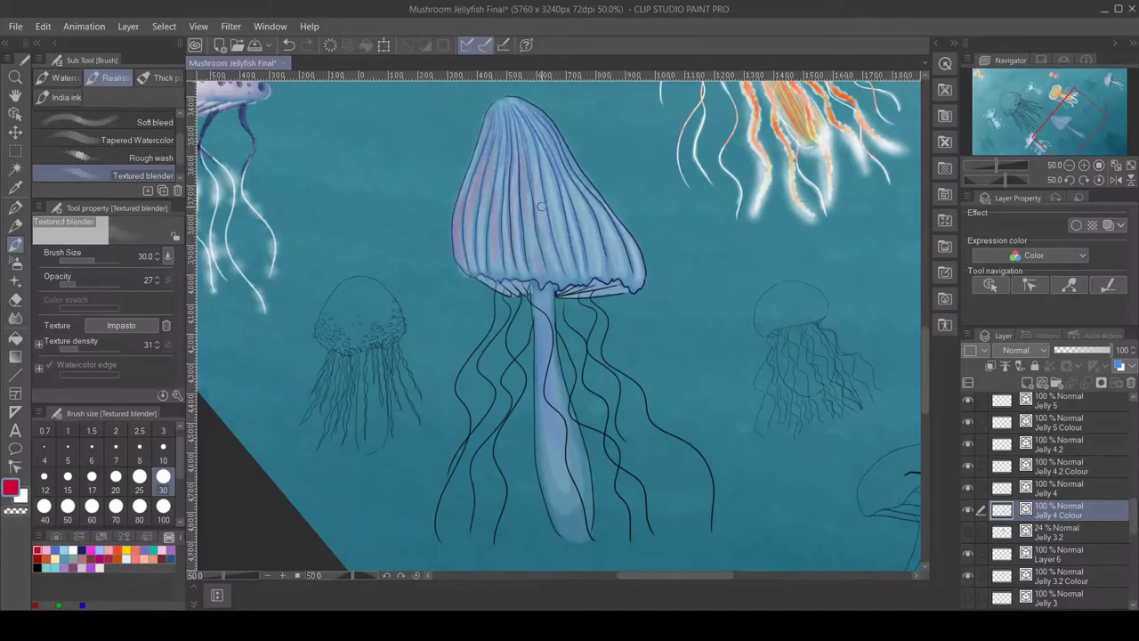
pyautogui.moveTo(562, 259); pyautogui.dragTo(551, 175)
pyautogui.moveTo(621, 260); pyautogui.dragTo(602, 192)
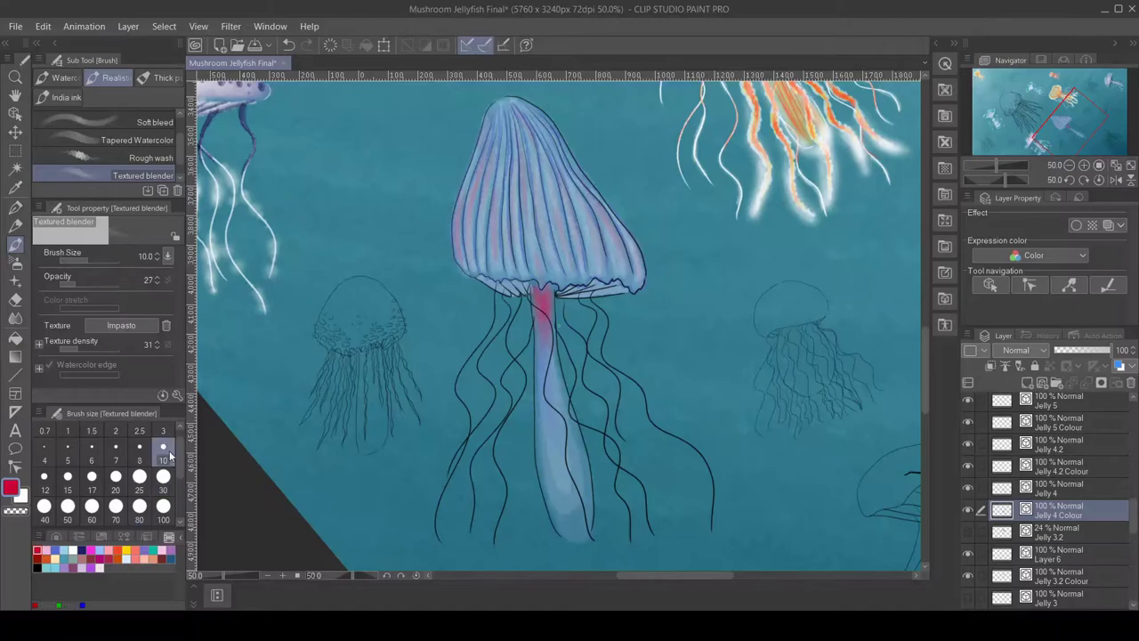
# Paint reddish Rough wash strokes across the cap, then hide the black line art layer.
pyautogui.click(147, 158)
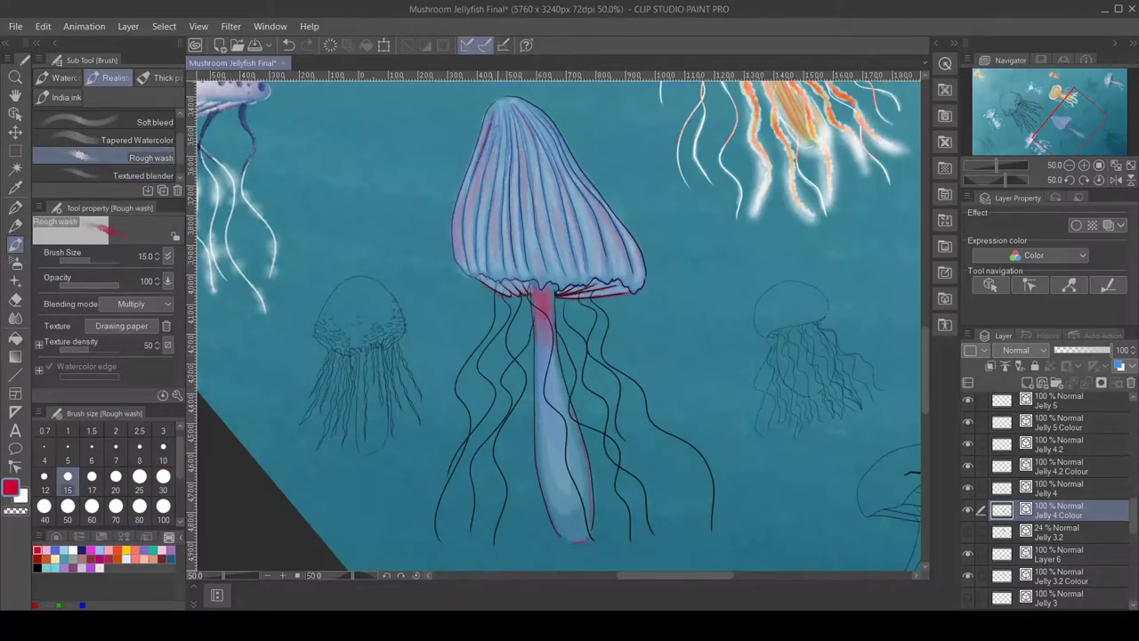
pyautogui.moveTo(478, 240); pyautogui.dragTo(492, 143)
pyautogui.moveTo(501, 215); pyautogui.dragTo(491, 111)
pyautogui.moveTo(507, 235); pyautogui.dragTo(503, 151)
pyautogui.moveTo(524, 243); pyautogui.dragTo(529, 121)
pyautogui.moveTo(568, 253); pyautogui.dragTo(560, 171)
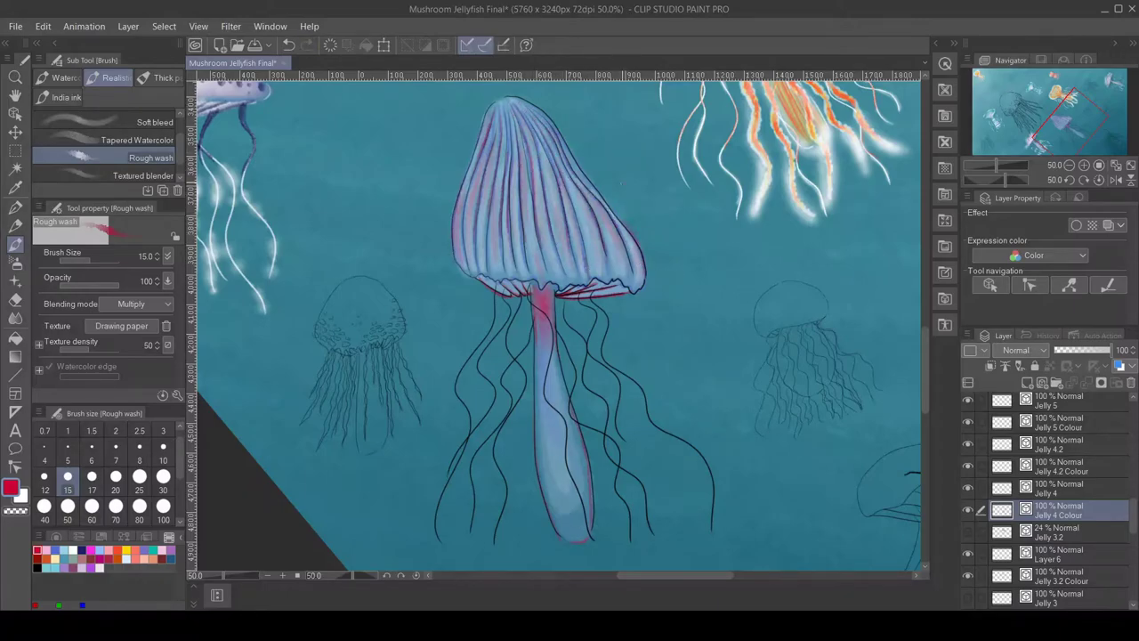
pyautogui.click(967, 554)
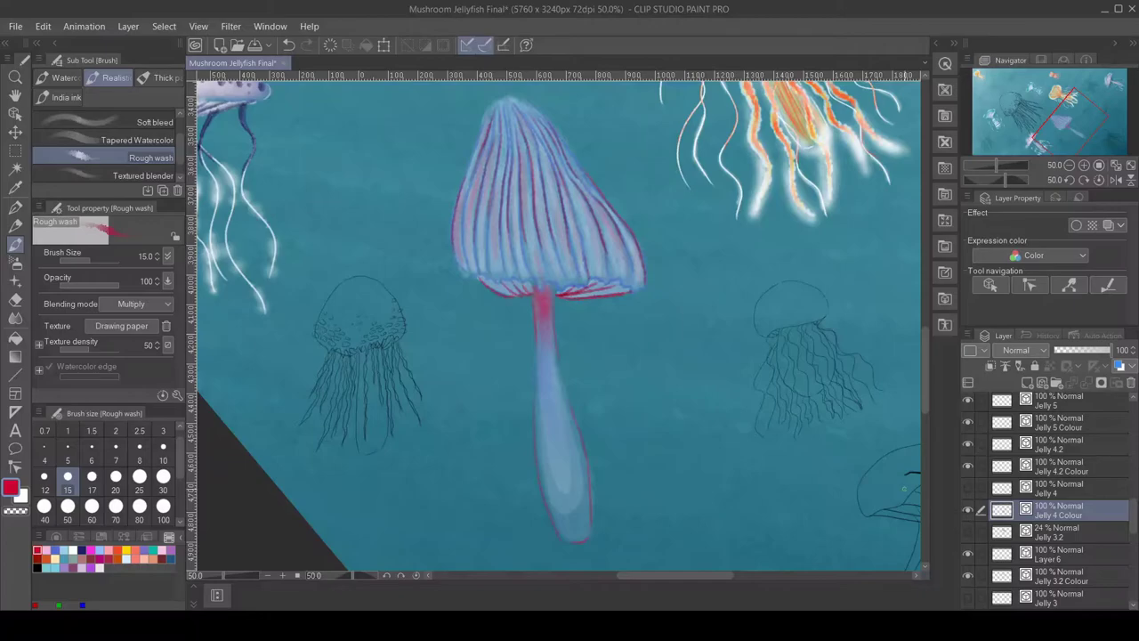
# Show the tentacle line art and draw white pencil tentacle strokes around the mushroom stalk.
pyautogui.click(967, 489)
pyautogui.press('p')
pyautogui.press('x')
pyautogui.moveTo(495, 293); pyautogui.dragTo(440, 532)
pyautogui.hotkey('ctrl', 'z')
pyautogui.moveTo(470, 400); pyautogui.dragTo(456, 495)
pyautogui.moveTo(504, 288); pyautogui.dragTo(472, 534)
pyautogui.moveTo(525, 297); pyautogui.dragTo(519, 569)
pyautogui.moveTo(559, 284)
pyautogui.mouseDown()
pyautogui.moveTo(581, 569)
pyautogui.moveTo(643, 561)
pyautogui.mouseUp()
# Replace the last stroke with more white tentacles on the right, then hide the Jelly 4 line art.
pyautogui.hotkey('ctrl', 'z')
pyautogui.moveTo(534, 327)
pyautogui.mouseDown()
pyautogui.moveTo(488, 521)
pyautogui.moveTo(633, 528)
pyautogui.mouseUp()
pyautogui.moveTo(565, 306); pyautogui.dragTo(662, 520)
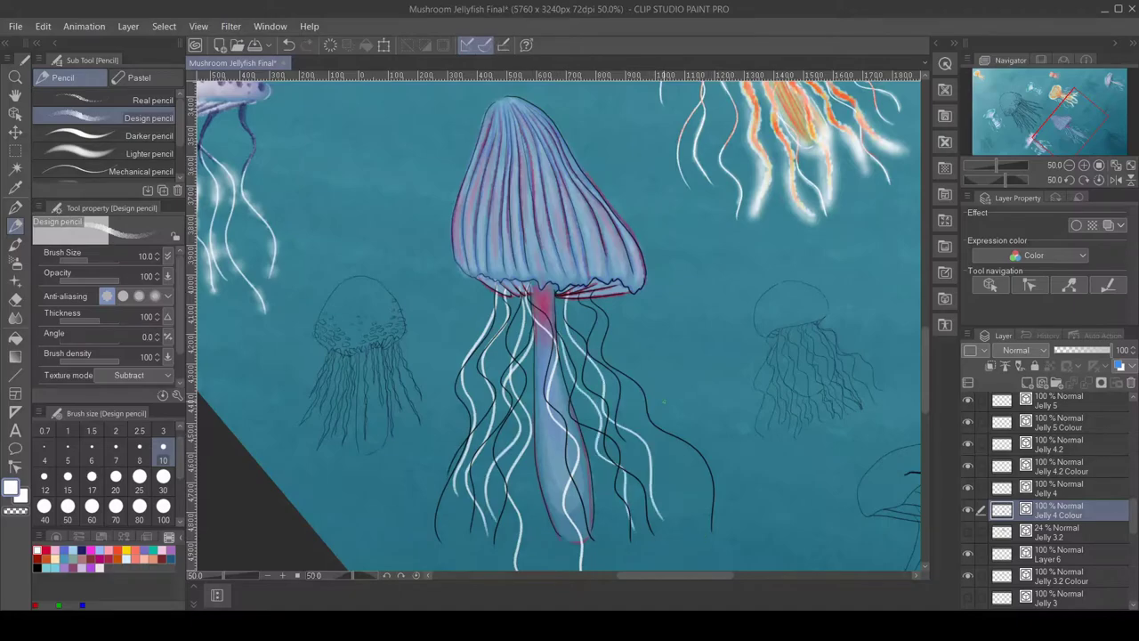
pyautogui.moveTo(589, 285); pyautogui.dragTo(646, 379)
pyautogui.moveTo(650, 424); pyautogui.dragTo(654, 457)
pyautogui.moveTo(645, 379); pyautogui.dragTo(684, 436)
pyautogui.click(967, 487)
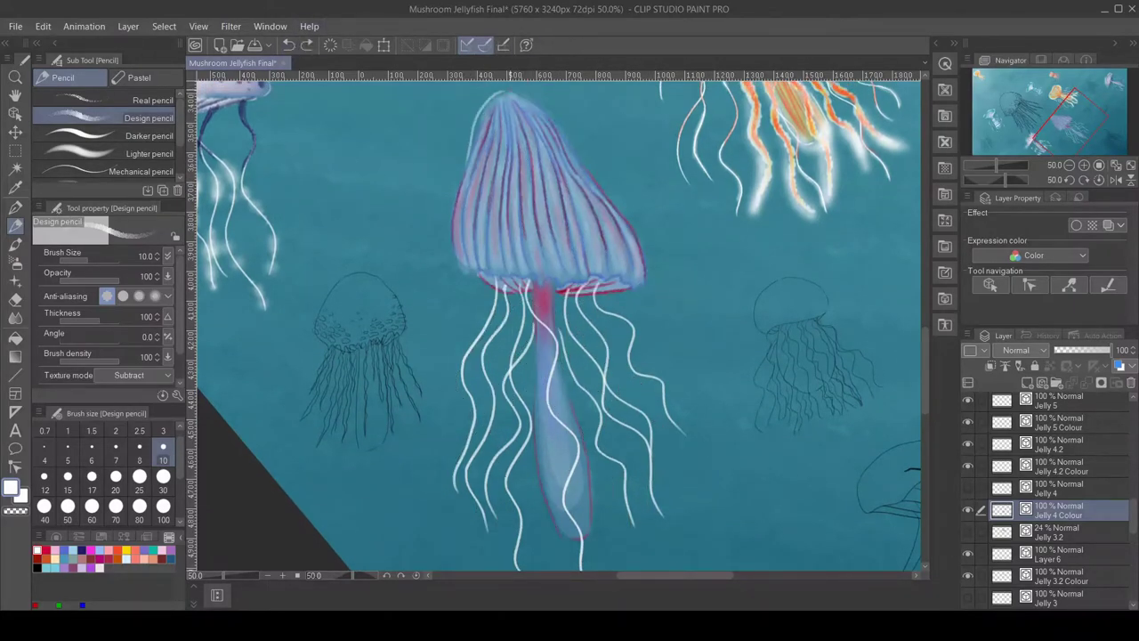
# Outline the bell's top right in white and brighten its stripes with light blue.
pyautogui.moveTo(513, 90); pyautogui.dragTo(571, 144)
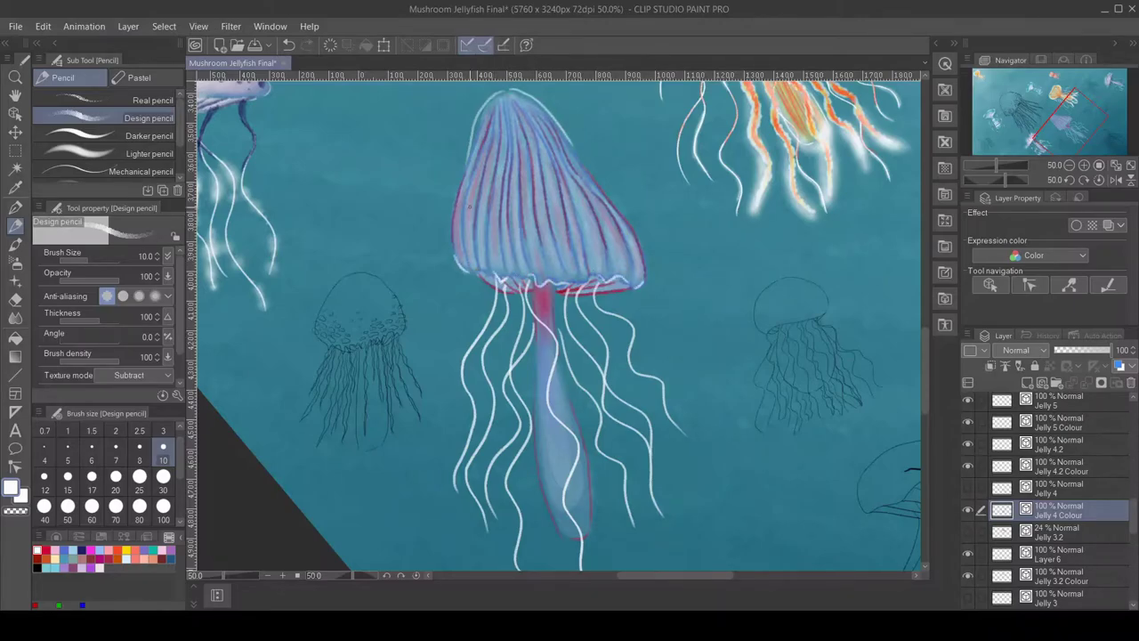
pyautogui.moveTo(480, 175); pyautogui.dragTo(470, 251)
pyautogui.moveTo(505, 122); pyautogui.dragTo(507, 256)
pyautogui.moveTo(520, 141); pyautogui.dragTo(529, 251)
pyautogui.moveTo(544, 165); pyautogui.dragTo(559, 237)
pyautogui.moveTo(564, 189)
pyautogui.mouseDown()
pyautogui.moveTo(573, 257)
pyautogui.moveTo(589, 269)
pyautogui.mouseUp()
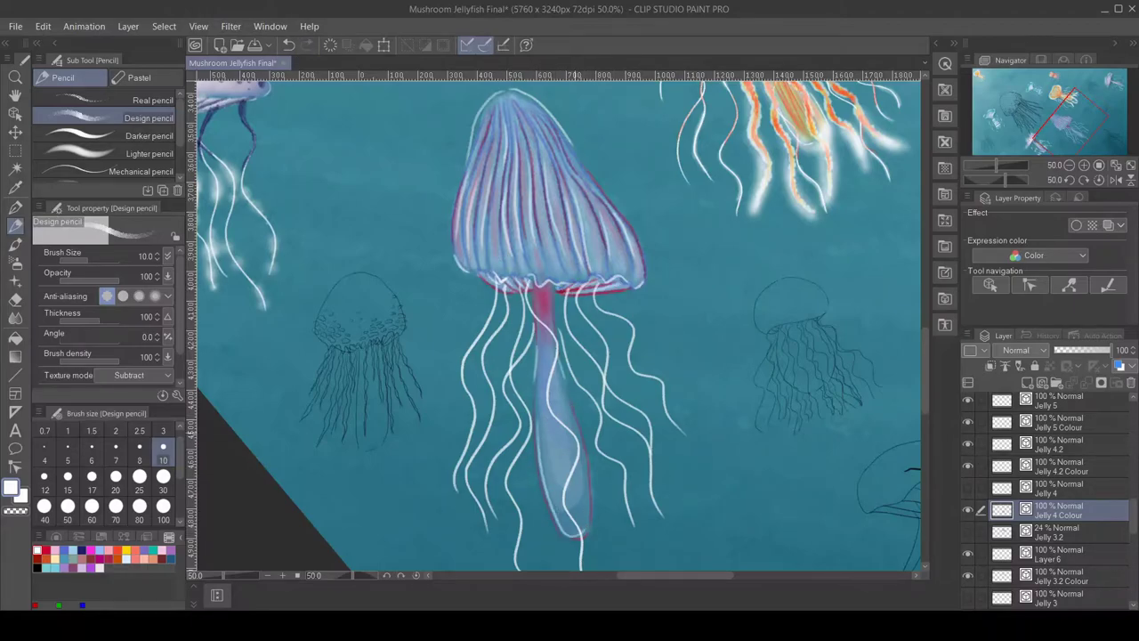
# Undo the stem strokes and redraw light strokes down the stem's middle and right side.
pyautogui.click(290, 45)
pyautogui.moveTo(534, 401); pyautogui.dragTo(554, 539)
pyautogui.moveTo(575, 401); pyautogui.dragTo(595, 534)
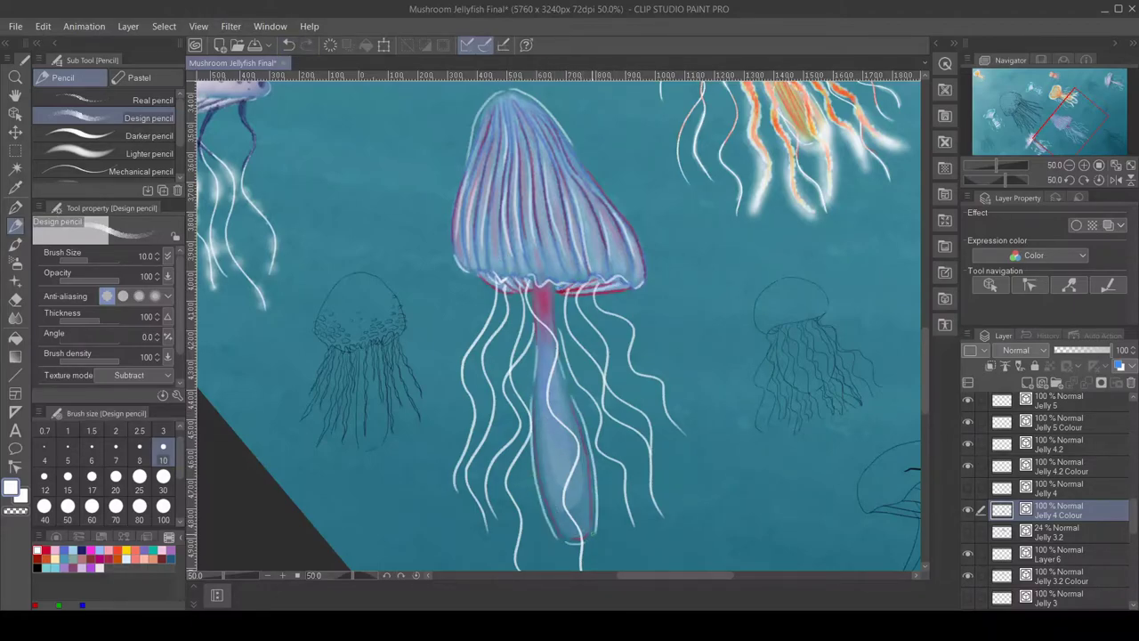
pyautogui.moveTo(530, 300); pyautogui.dragTo(531, 367)
pyautogui.moveTo(556, 292); pyautogui.dragTo(561, 520)
pyautogui.click(288, 45)
pyautogui.moveTo(553, 337); pyautogui.dragTo(583, 525)
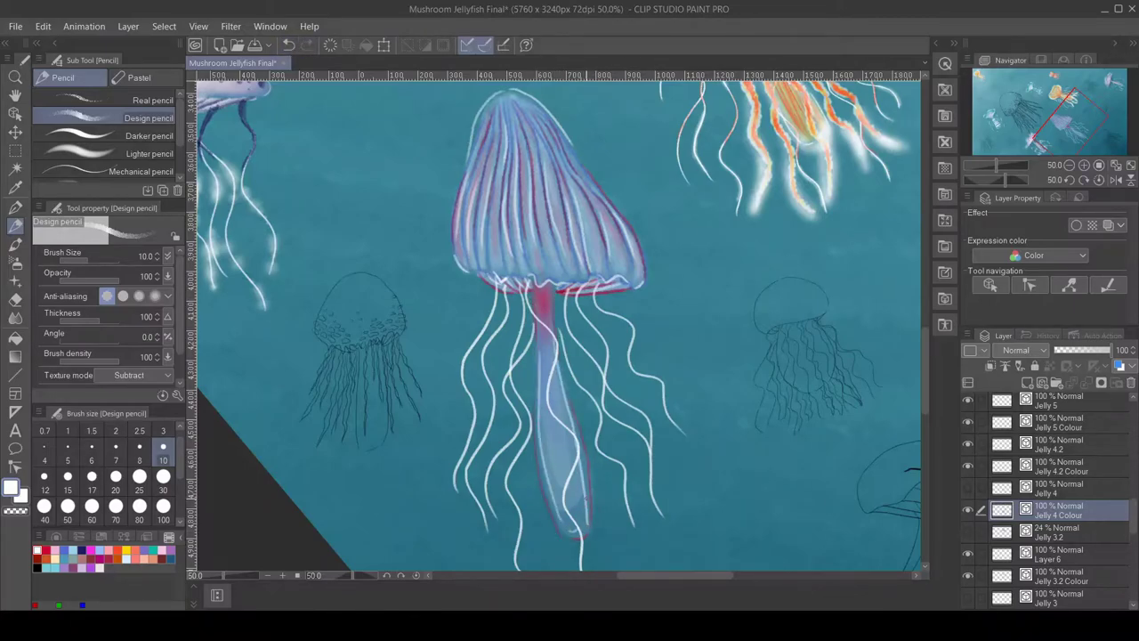
# On a new layer above Jelly 4 Colour, paint soft glow at density 37 along the bell edges.
pyautogui.click(991, 365)
pyautogui.click(15, 281)
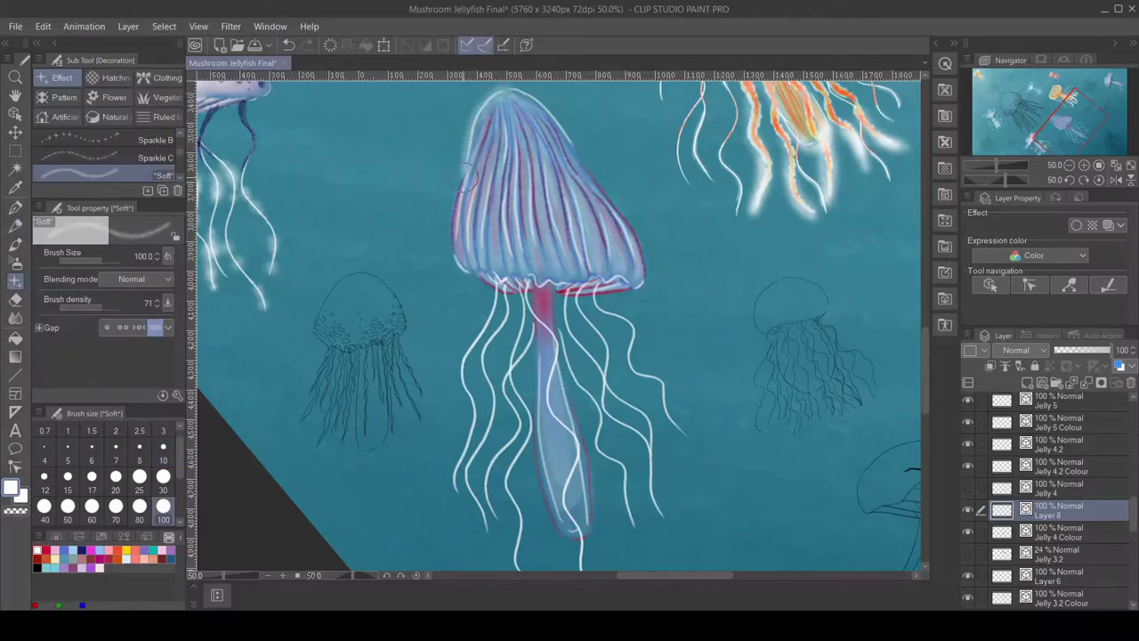
pyautogui.moveTo(512, 89); pyautogui.dragTo(463, 213)
pyautogui.click(289, 44)
pyautogui.click(87, 308)
pyautogui.moveTo(511, 89)
pyautogui.mouseDown()
pyautogui.moveTo(454, 209)
pyautogui.moveTo(622, 221)
pyautogui.mouseUp()
# Paint soft glow along the bell's rim and ribs, the tentacles and the stalk.
pyautogui.moveTo(478, 295); pyautogui.dragTo(627, 284)
pyautogui.moveTo(490, 272)
pyautogui.mouseDown()
pyautogui.moveTo(525, 230)
pyautogui.moveTo(605, 233)
pyautogui.mouseUp()
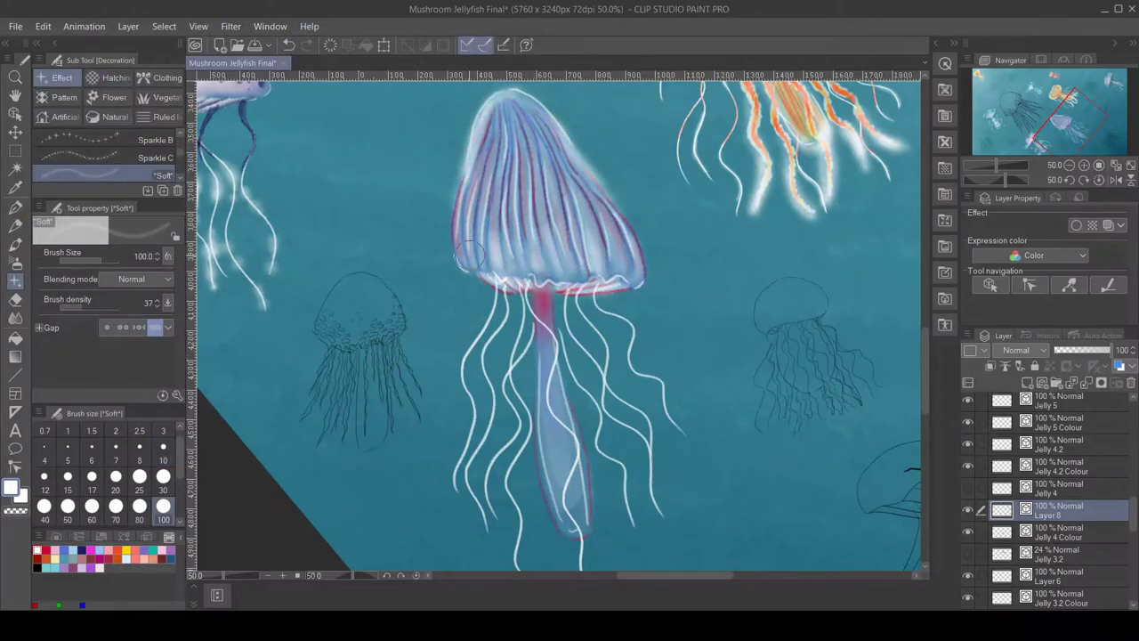
pyautogui.moveTo(463, 259); pyautogui.dragTo(487, 137)
pyautogui.moveTo(462, 285); pyautogui.dragTo(467, 414)
pyautogui.moveTo(494, 294)
pyautogui.mouseDown()
pyautogui.moveTo(476, 525)
pyautogui.moveTo(521, 565)
pyautogui.mouseUp()
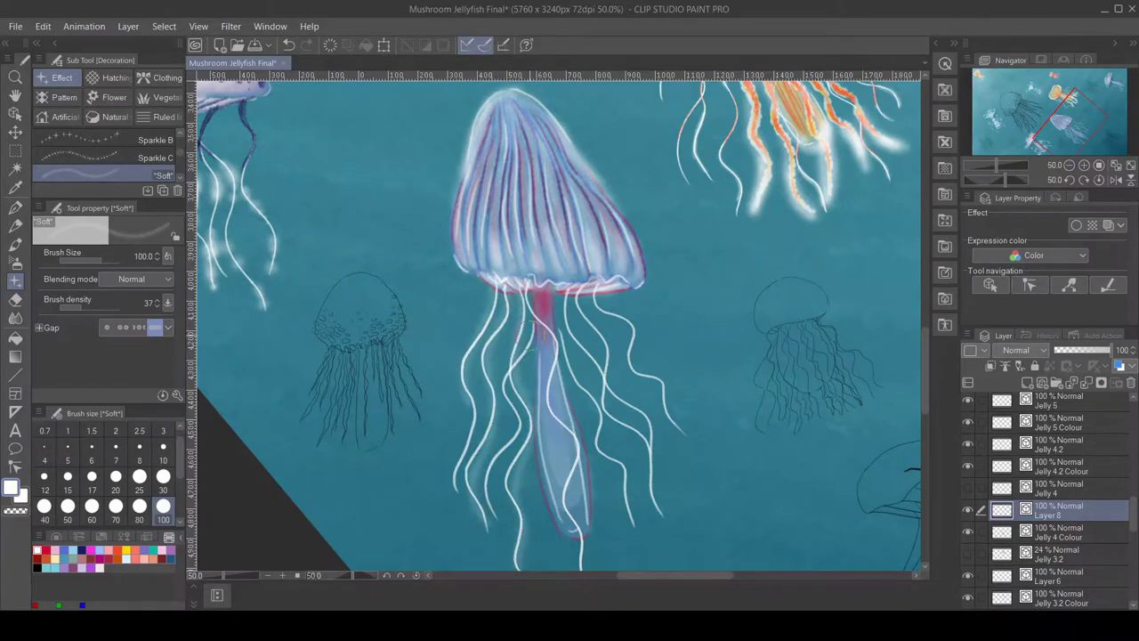
pyautogui.moveTo(525, 320); pyautogui.dragTo(503, 516)
pyautogui.moveTo(530, 294)
pyautogui.mouseDown()
pyautogui.moveTo(556, 370)
pyautogui.moveTo(574, 534)
pyautogui.mouseUp()
pyautogui.moveTo(561, 325); pyautogui.dragTo(636, 525)
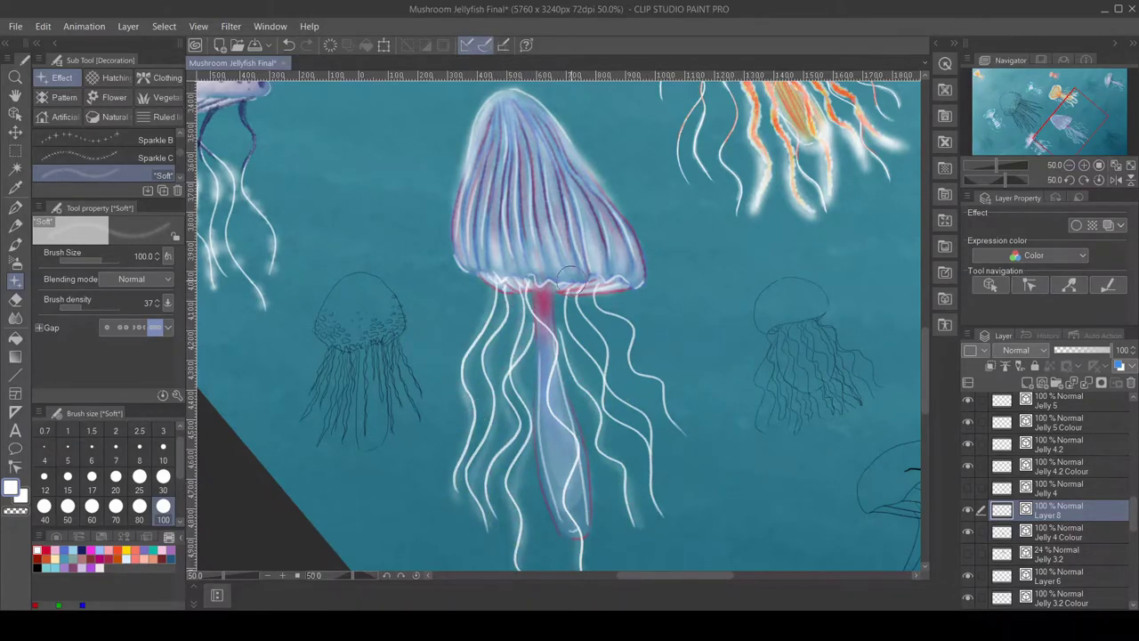
pyautogui.moveTo(579, 285); pyautogui.dragTo(659, 471)
# Glow down the central stalk at size 60, then paint white glow into the round jellyfish's bell at size 10.
pyautogui.click(92, 507)
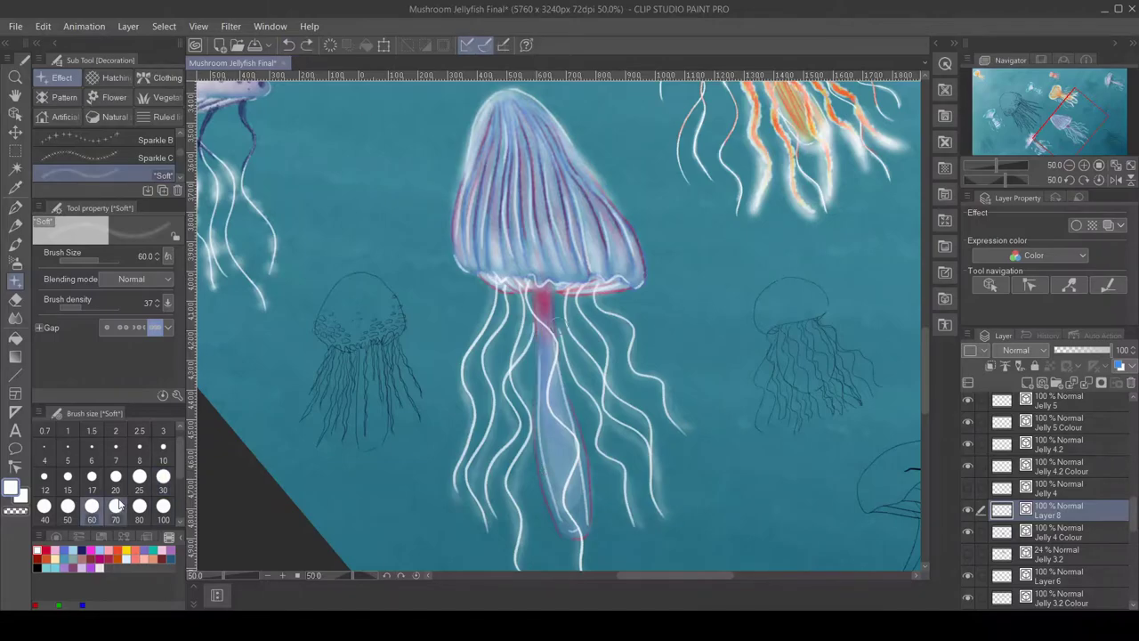
pyautogui.moveTo(534, 338)
pyautogui.mouseDown()
pyautogui.moveTo(570, 533)
pyautogui.moveTo(589, 534)
pyautogui.mouseUp()
pyautogui.moveTo(570, 429); pyautogui.dragTo(587, 534)
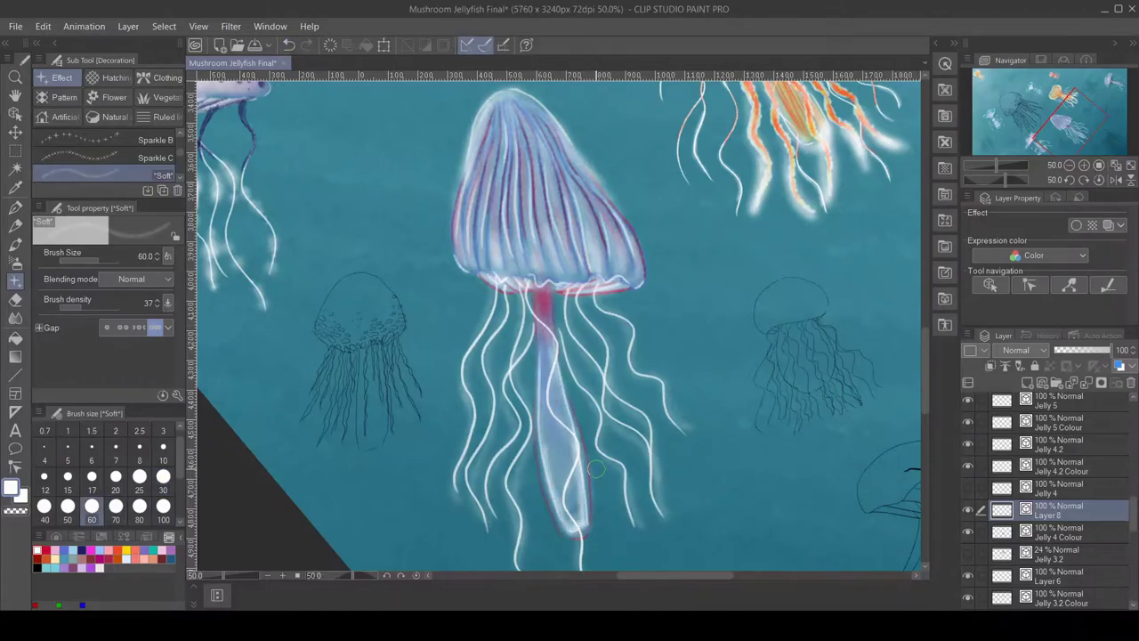
pyautogui.click(163, 446)
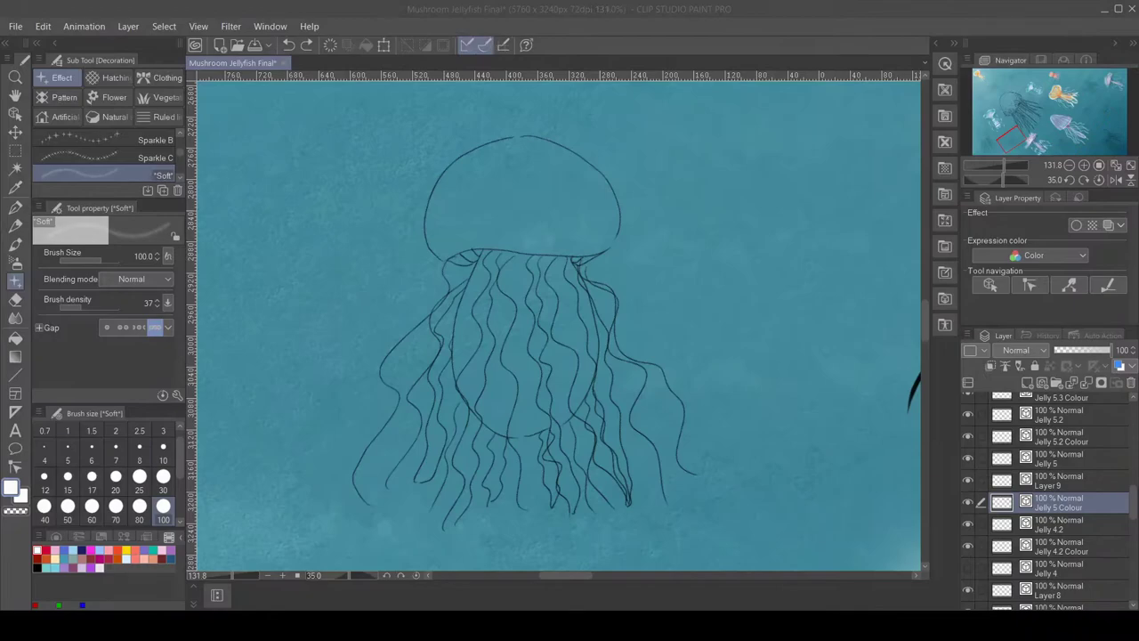
pyautogui.moveTo(462, 223); pyautogui.dragTo(534, 178)
pyautogui.moveTo(570, 213)
pyautogui.mouseDown()
pyautogui.moveTo(510, 173)
pyautogui.moveTo(526, 204)
pyautogui.mouseUp()
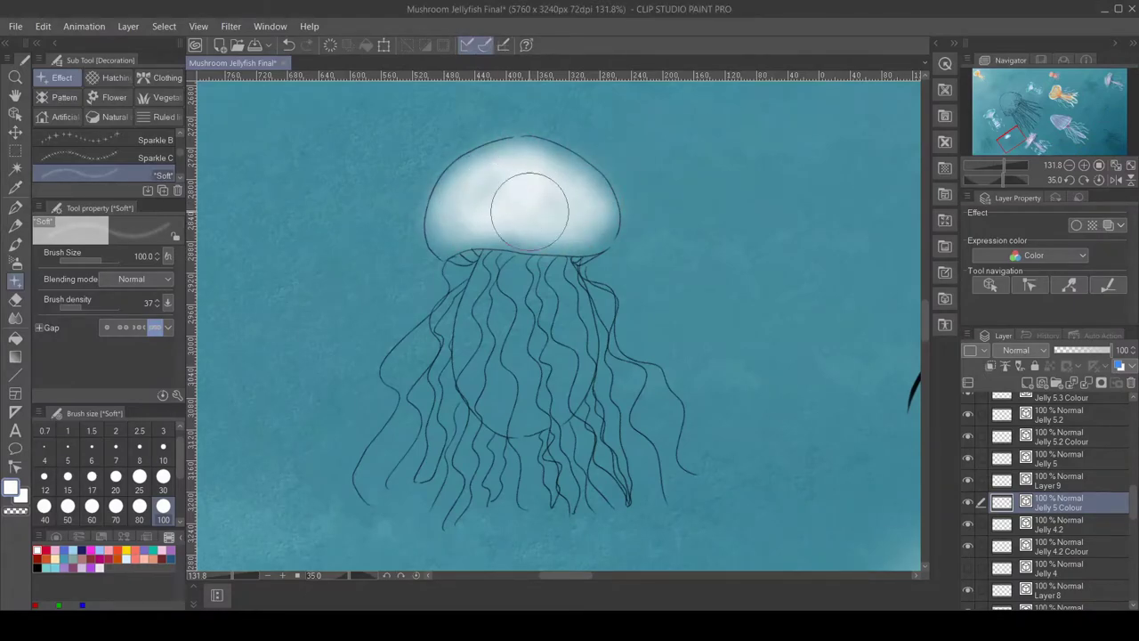
# Brighten the white glow down the round jellyfish's bell and body at density 20.
pyautogui.click(71, 307)
pyautogui.moveTo(499, 258); pyautogui.dragTo(503, 409)
pyautogui.moveTo(534, 267)
pyautogui.mouseDown()
pyautogui.moveTo(525, 276)
pyautogui.moveTo(550, 387)
pyautogui.mouseUp()
# Blend a faint pink tint across the bell and body with the Textured blender.
pyautogui.press('b')
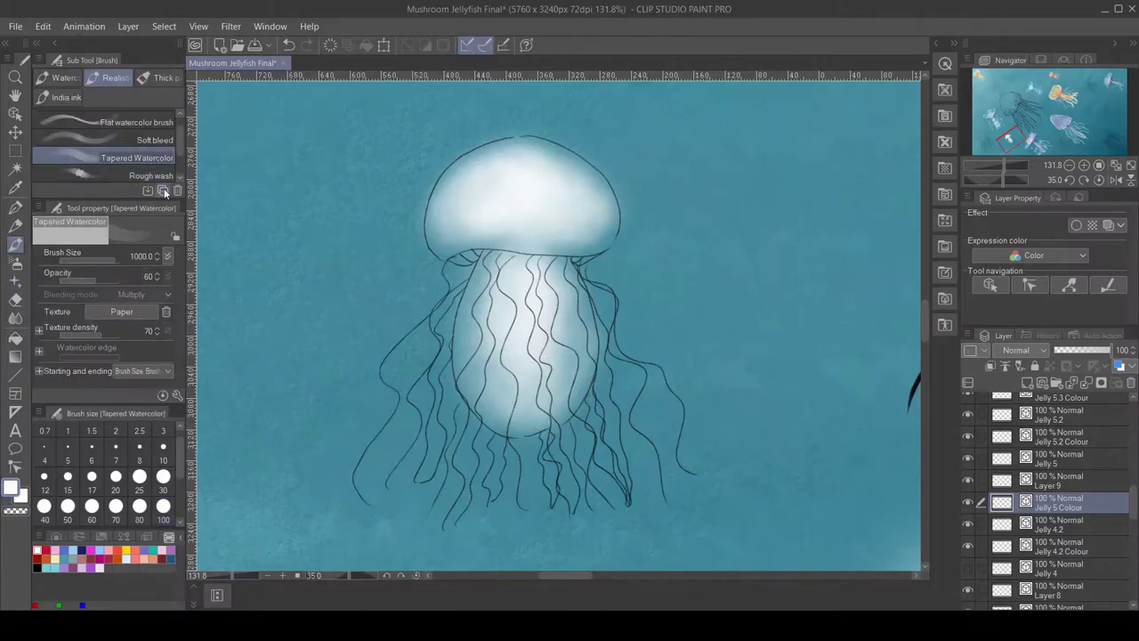
pyautogui.click(163, 476)
pyautogui.hotkey('ctrl', 'z')
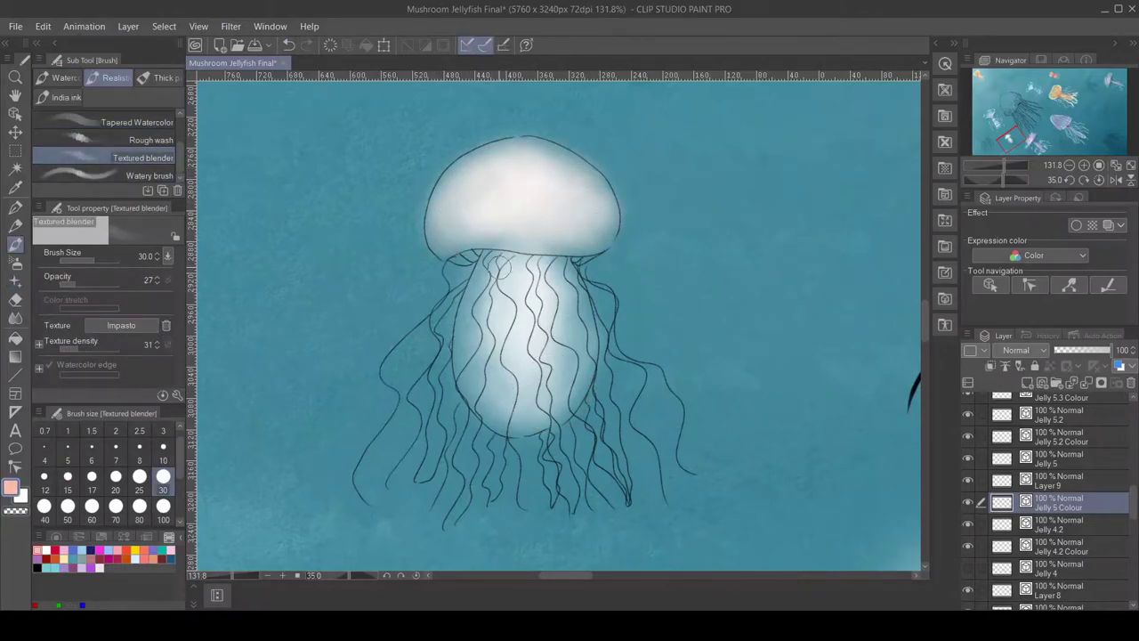
pyautogui.moveTo(518, 243)
pyautogui.mouseDown()
pyautogui.moveTo(555, 372)
pyautogui.moveTo(540, 392)
pyautogui.mouseUp()
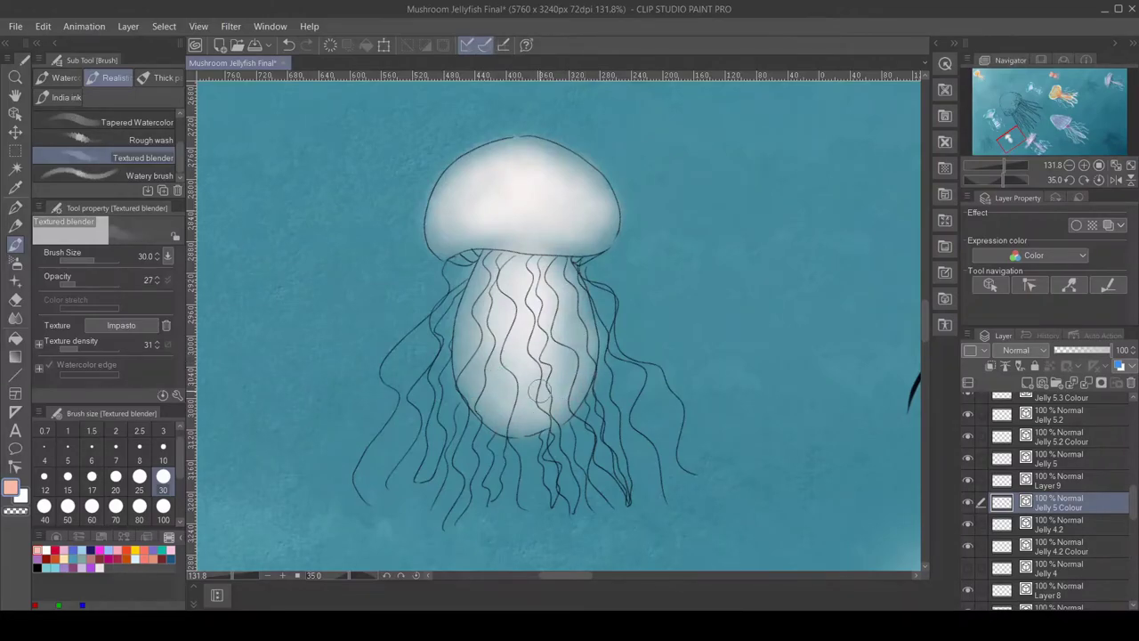
pyautogui.moveTo(448, 233)
pyautogui.mouseDown()
pyautogui.moveTo(496, 238)
pyautogui.moveTo(522, 215)
pyautogui.moveTo(573, 247)
pyautogui.mouseUp()
pyautogui.moveTo(587, 177)
pyautogui.mouseDown()
pyautogui.moveTo(564, 235)
pyautogui.moveTo(490, 261)
pyautogui.mouseUp()
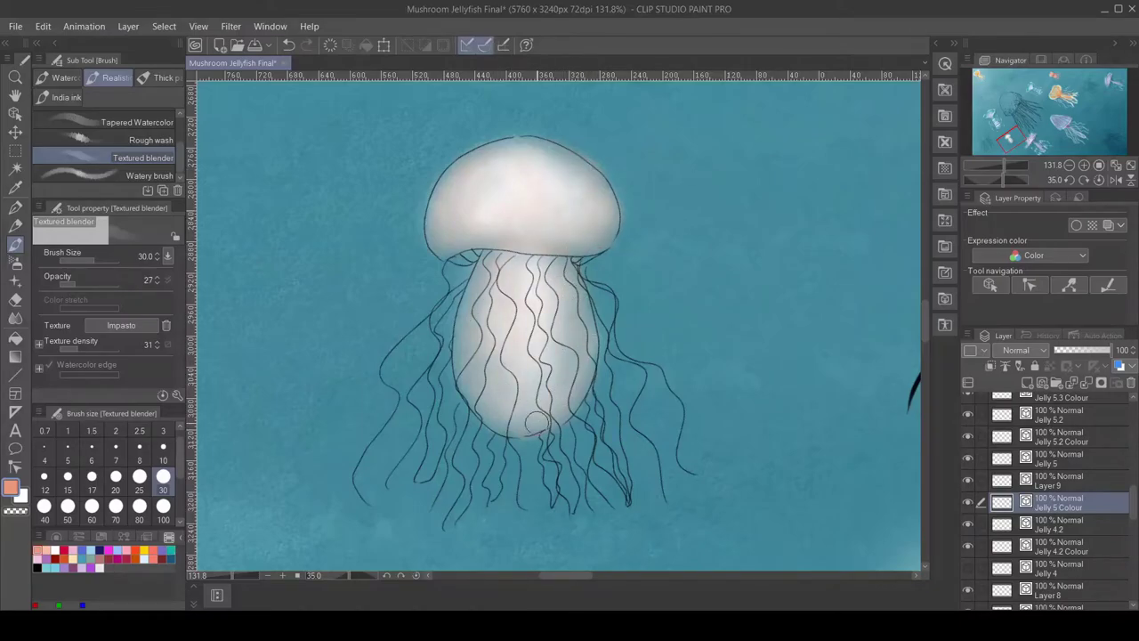
pyautogui.click(155, 568)
pyautogui.press('[')
pyautogui.press('[')
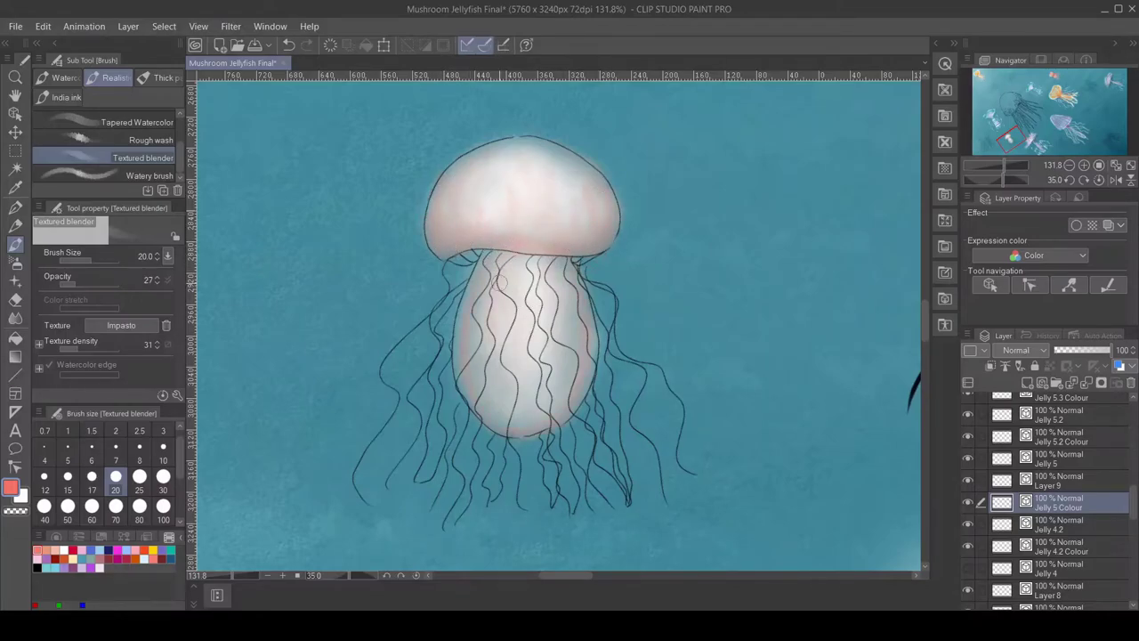
# Paint orange-red Rough wash strokes at size 10 along the bell's lower rim.
pyautogui.click(134, 140)
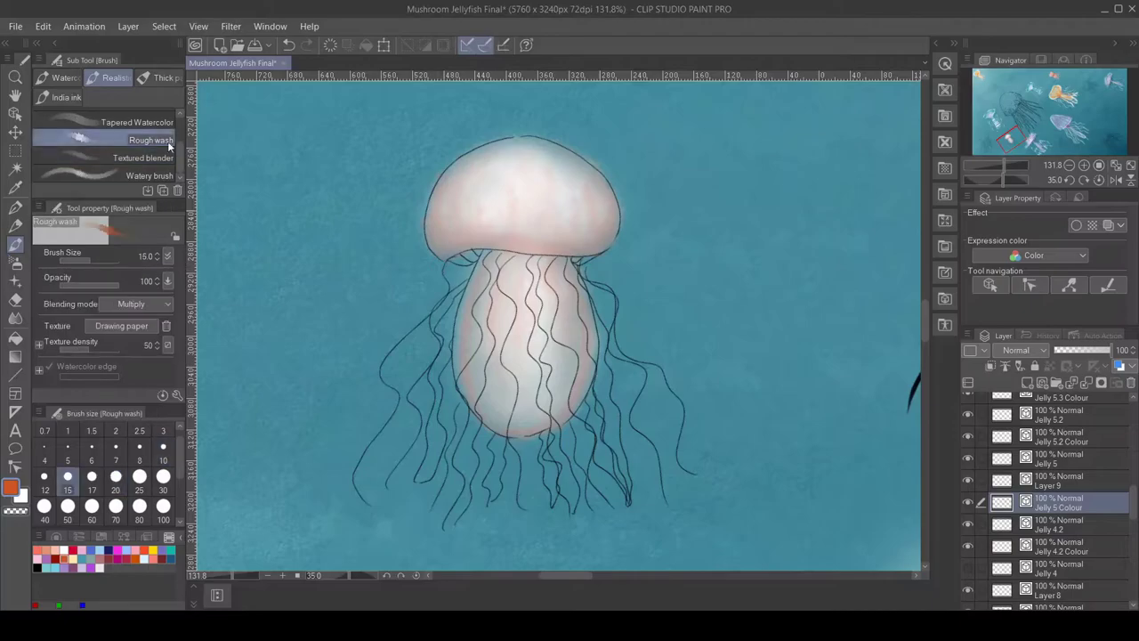
pyautogui.click(163, 460)
pyautogui.moveTo(440, 200); pyautogui.dragTo(449, 249)
pyautogui.moveTo(605, 212)
pyautogui.mouseDown()
pyautogui.moveTo(612, 242)
pyautogui.moveTo(592, 254)
pyautogui.mouseUp()
pyautogui.moveTo(566, 223); pyautogui.dragTo(570, 258)
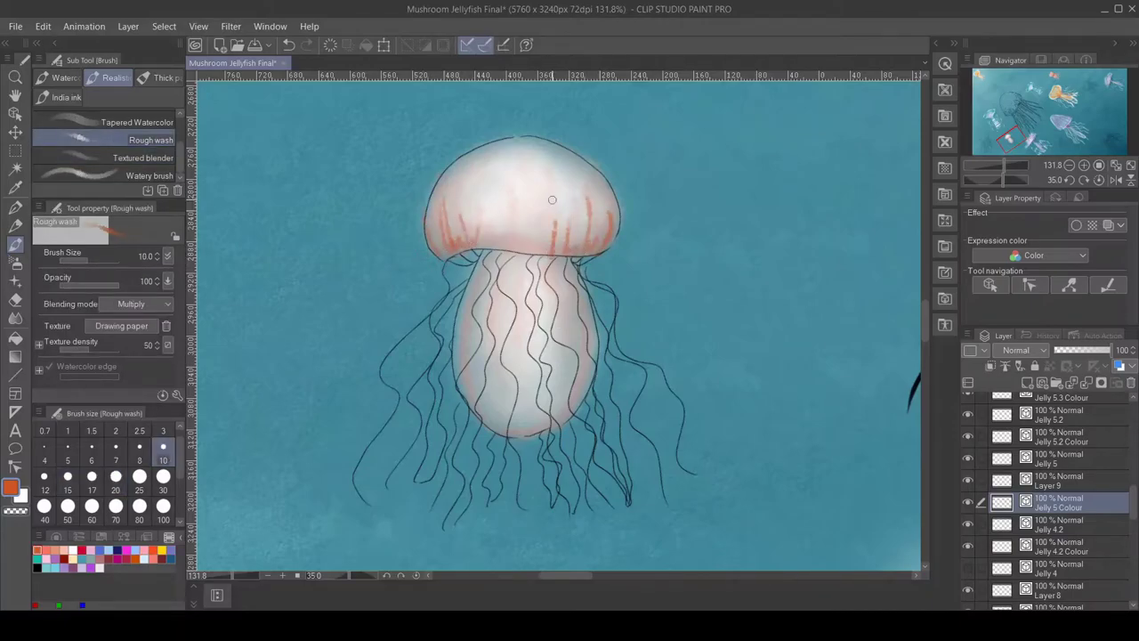
pyautogui.moveTo(522, 209)
pyautogui.mouseDown()
pyautogui.moveTo(534, 255)
pyautogui.moveTo(501, 278)
pyautogui.mouseUp()
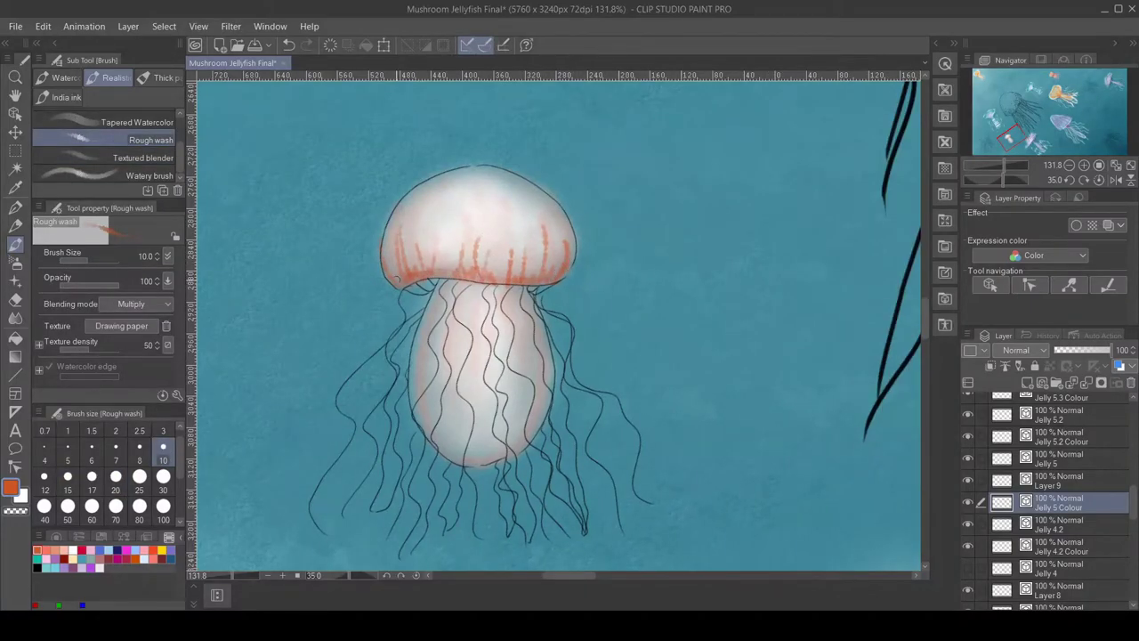
# Blend the bell's orange strokes and the body's pink with the Textured blender at size 30.
pyautogui.keyDown('alt'); pyautogui.click(472, 183); pyautogui.keyUp('alt')
pyautogui.keyDown('alt'); pyautogui.click(560, 230); pyautogui.keyUp('alt')
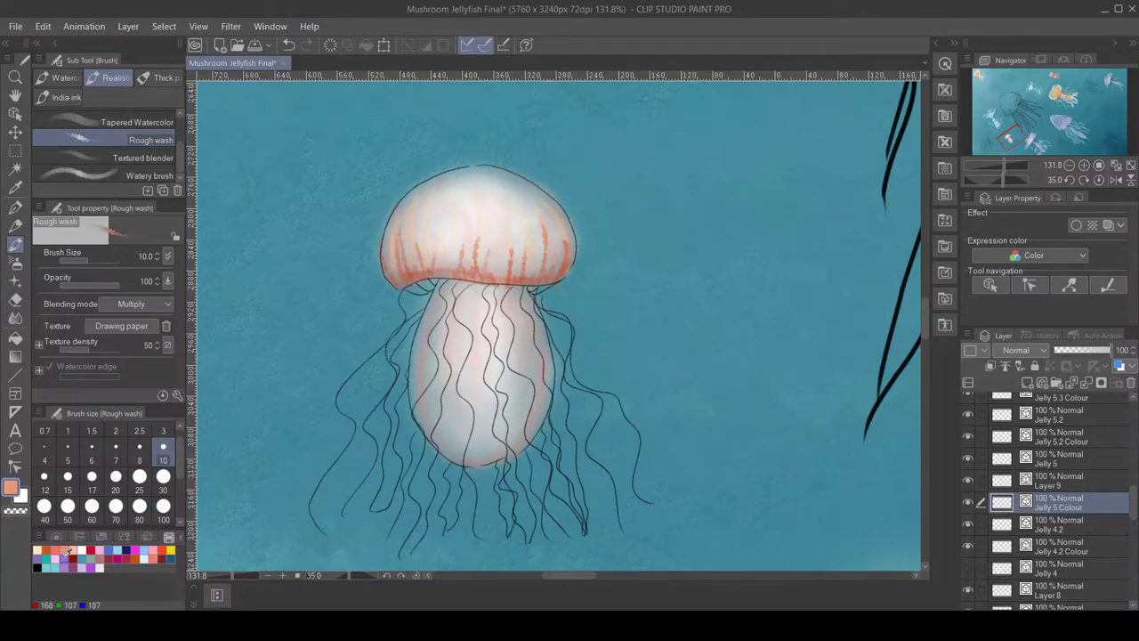
pyautogui.click(133, 157)
pyautogui.click(163, 490)
pyautogui.moveTo(415, 212); pyautogui.dragTo(534, 247)
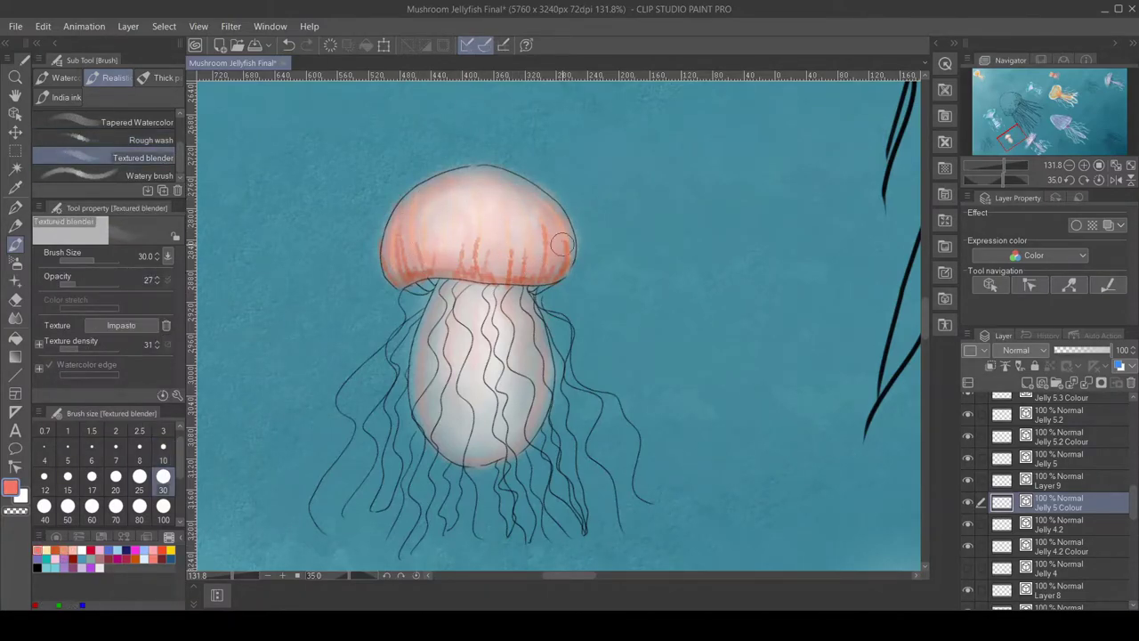
pyautogui.moveTo(481, 378); pyautogui.dragTo(503, 312)
# Paint dark orange vertical stripes across the lower, right and upper bell with Rough wash at size 7.
pyautogui.keyDown('alt'); pyautogui.click(422, 238); pyautogui.keyUp('alt')
pyautogui.click(134, 140)
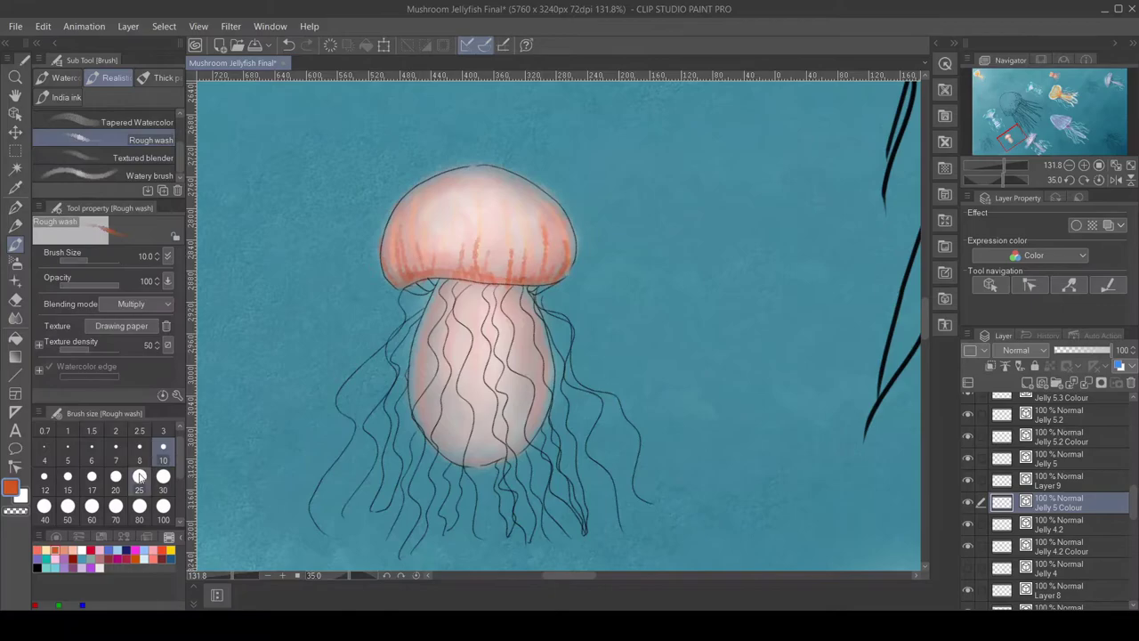
pyautogui.moveTo(431, 277); pyautogui.dragTo(427, 249)
pyautogui.moveTo(465, 281)
pyautogui.mouseDown()
pyautogui.moveTo(459, 222)
pyautogui.moveTo(468, 242)
pyautogui.mouseUp()
pyautogui.moveTo(486, 281); pyautogui.dragTo(482, 249)
pyautogui.moveTo(512, 283); pyautogui.dragTo(510, 235)
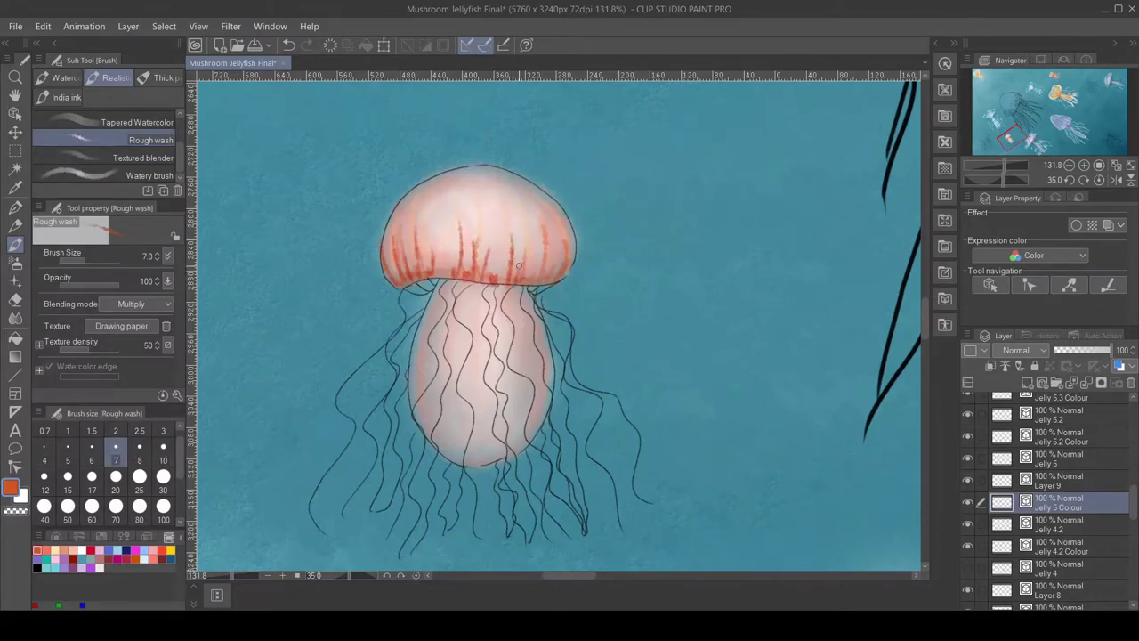
pyautogui.moveTo(532, 283); pyautogui.dragTo(530, 245)
pyautogui.moveTo(550, 283); pyautogui.dragTo(558, 273)
pyautogui.moveTo(445, 173); pyautogui.dragTo(453, 203)
pyautogui.moveTo(429, 181); pyautogui.dragTo(413, 222)
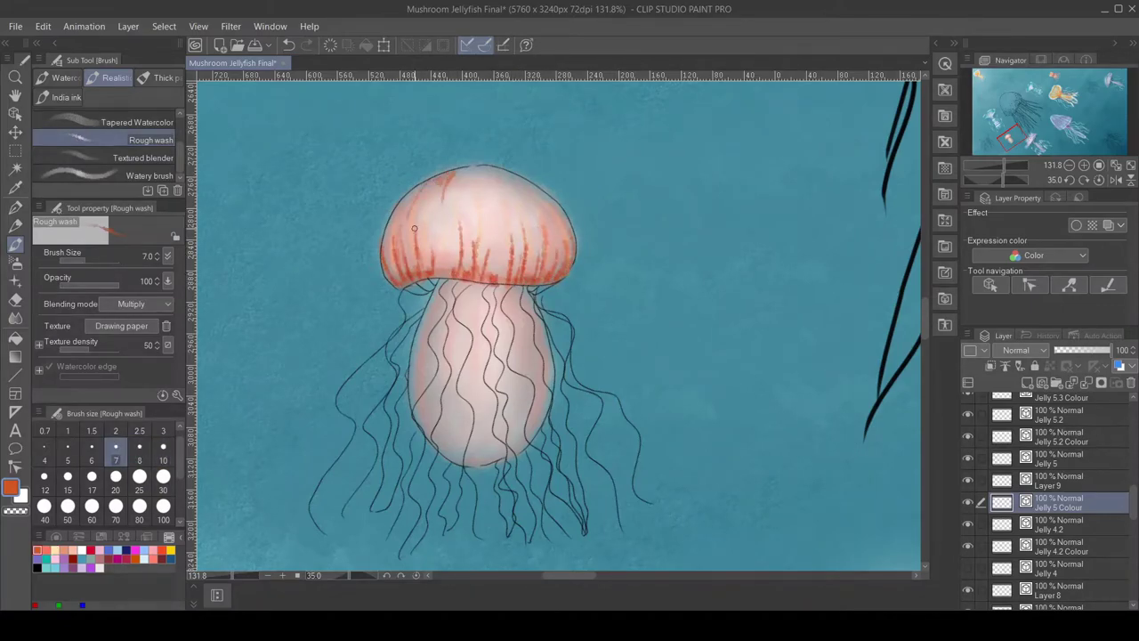
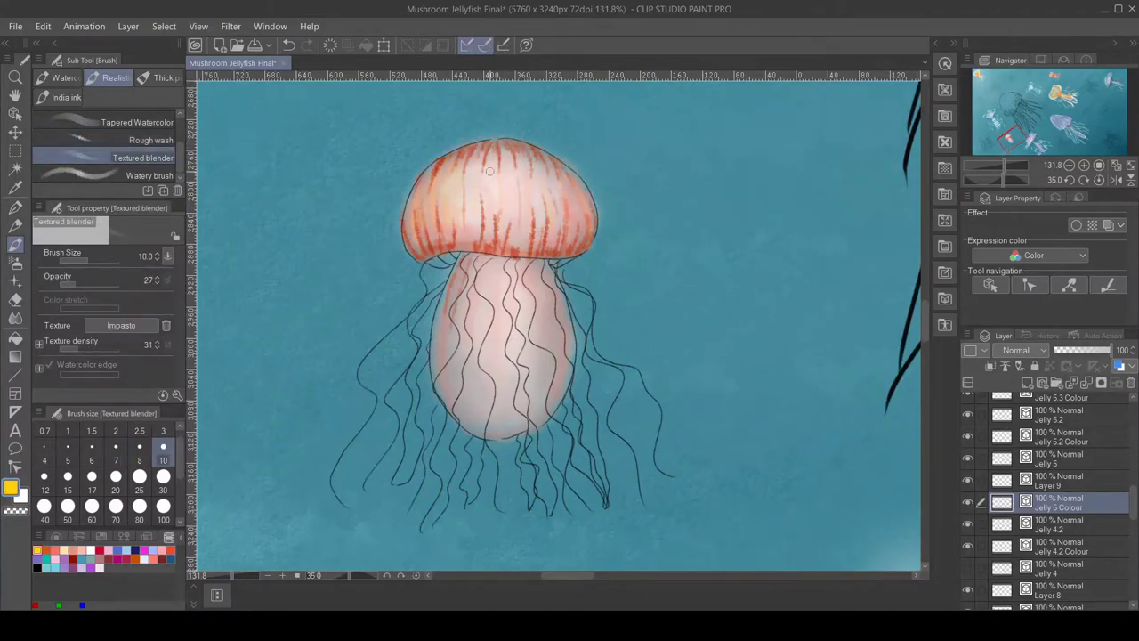
# Blend orange into the upper body and soften the cap's lower stripes with a size 30 blender.
pyautogui.click(163, 477)
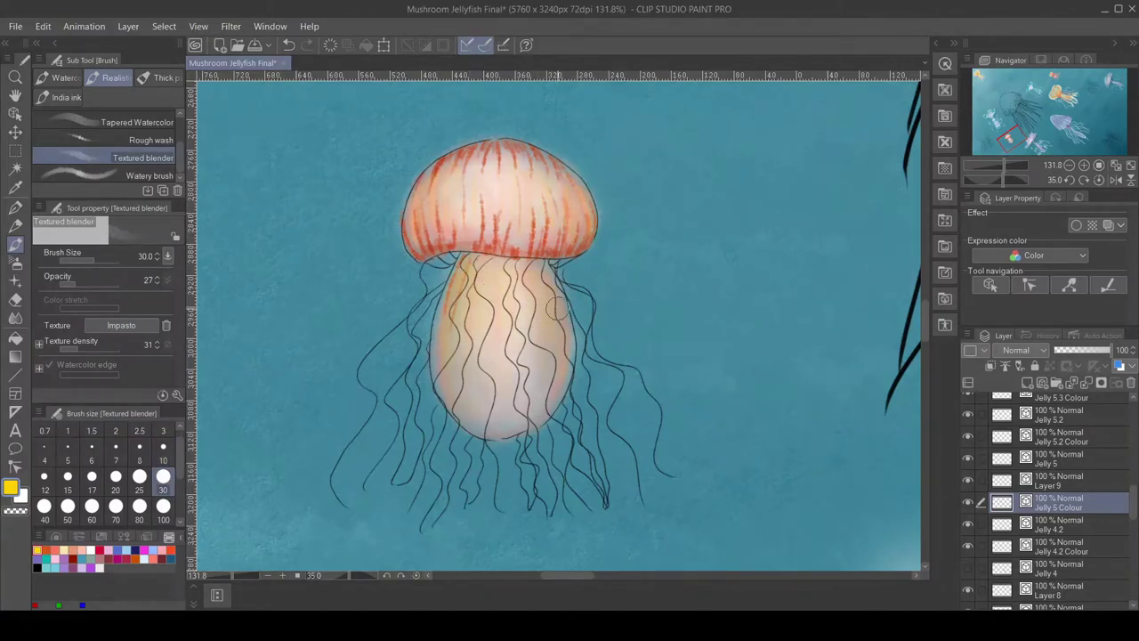
pyautogui.click(45, 549)
pyautogui.moveTo(481, 267)
pyautogui.mouseDown()
pyautogui.moveTo(458, 316)
pyautogui.moveTo(534, 298)
pyautogui.moveTo(513, 281)
pyautogui.moveTo(525, 322)
pyautogui.mouseUp()
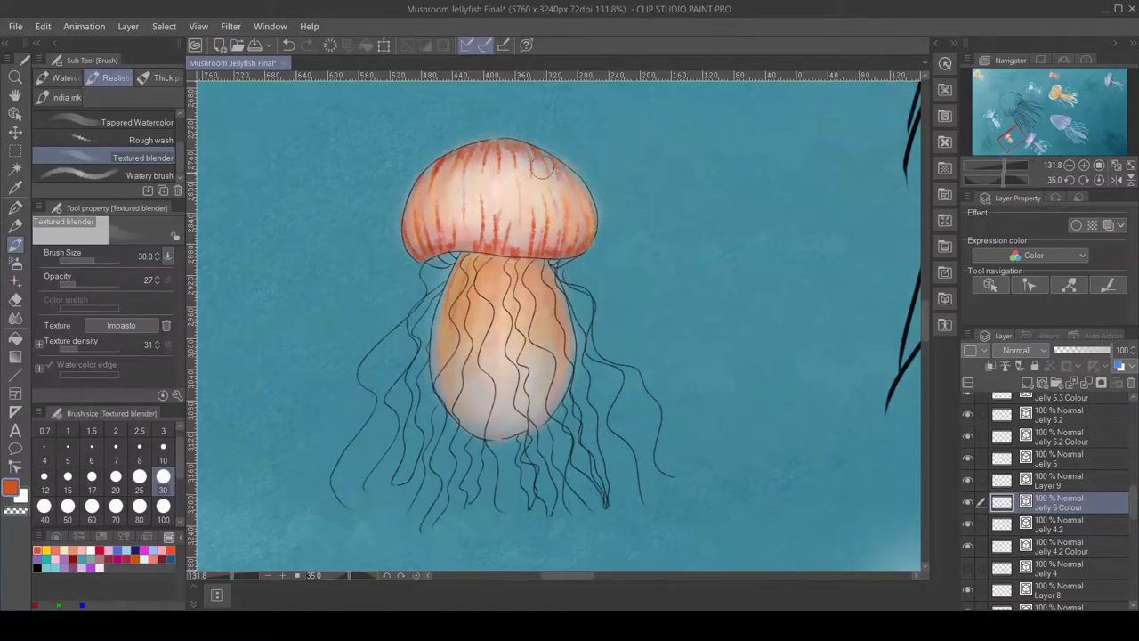
pyautogui.moveTo(543, 169); pyautogui.dragTo(498, 233)
pyautogui.moveTo(569, 192)
pyautogui.mouseDown()
pyautogui.moveTo(445, 239)
pyautogui.moveTo(503, 347)
pyautogui.mouseUp()
# Deepen the jellyfish body with orange Rough wash strokes.
pyautogui.click(138, 140)
pyautogui.moveTo(511, 262); pyautogui.dragTo(547, 329)
pyautogui.moveTo(547, 267)
pyautogui.mouseDown()
pyautogui.moveTo(504, 374)
pyautogui.moveTo(502, 334)
pyautogui.mouseUp()
# Paint short dark red stripes along the cap's lower edge with a size 7 wash brush.
pyautogui.click(37, 550)
pyautogui.click(116, 460)
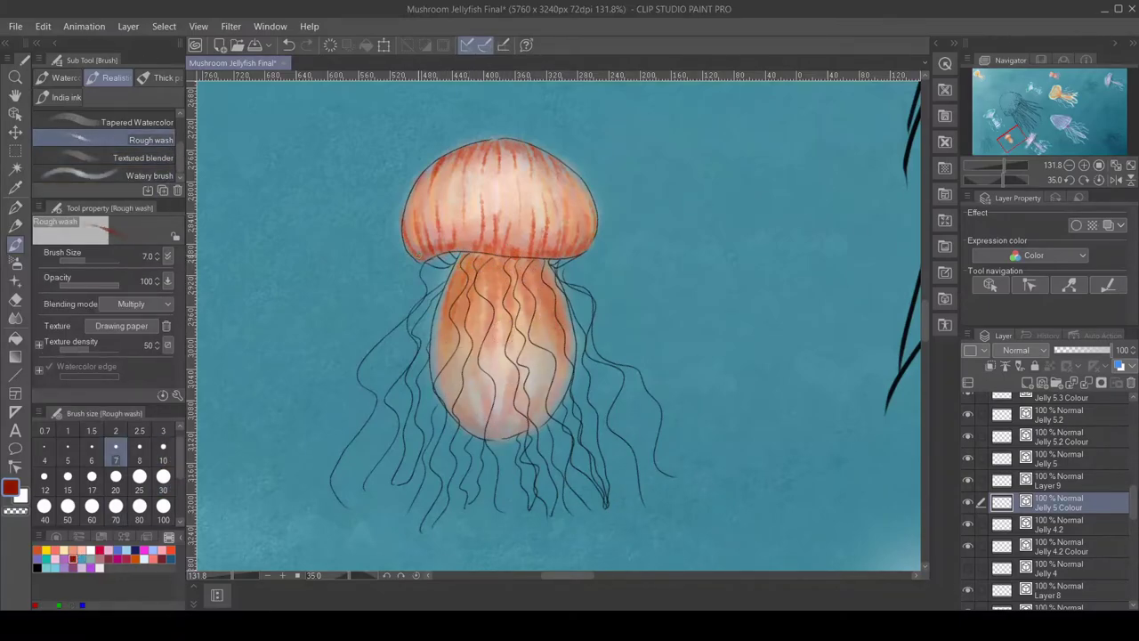
pyautogui.moveTo(417, 258)
pyautogui.mouseDown()
pyautogui.moveTo(423, 209)
pyautogui.moveTo(594, 242)
pyautogui.moveTo(559, 208)
pyautogui.mouseUp()
pyautogui.moveTo(547, 255)
pyautogui.mouseDown()
pyautogui.moveTo(539, 207)
pyautogui.moveTo(506, 211)
pyautogui.mouseUp()
pyautogui.moveTo(491, 253)
pyautogui.mouseDown()
pyautogui.moveTo(477, 203)
pyautogui.moveTo(475, 228)
pyautogui.mouseUp()
pyautogui.moveTo(450, 250); pyautogui.dragTo(447, 224)
pyautogui.moveTo(442, 253); pyautogui.dragTo(436, 203)
pyautogui.moveTo(430, 253); pyautogui.dragTo(425, 212)
pyautogui.moveTo(538, 258)
pyautogui.mouseDown()
pyautogui.moveTo(528, 242)
pyautogui.moveTo(548, 219)
pyautogui.mouseUp()
pyautogui.moveTo(570, 257); pyautogui.dragTo(577, 224)
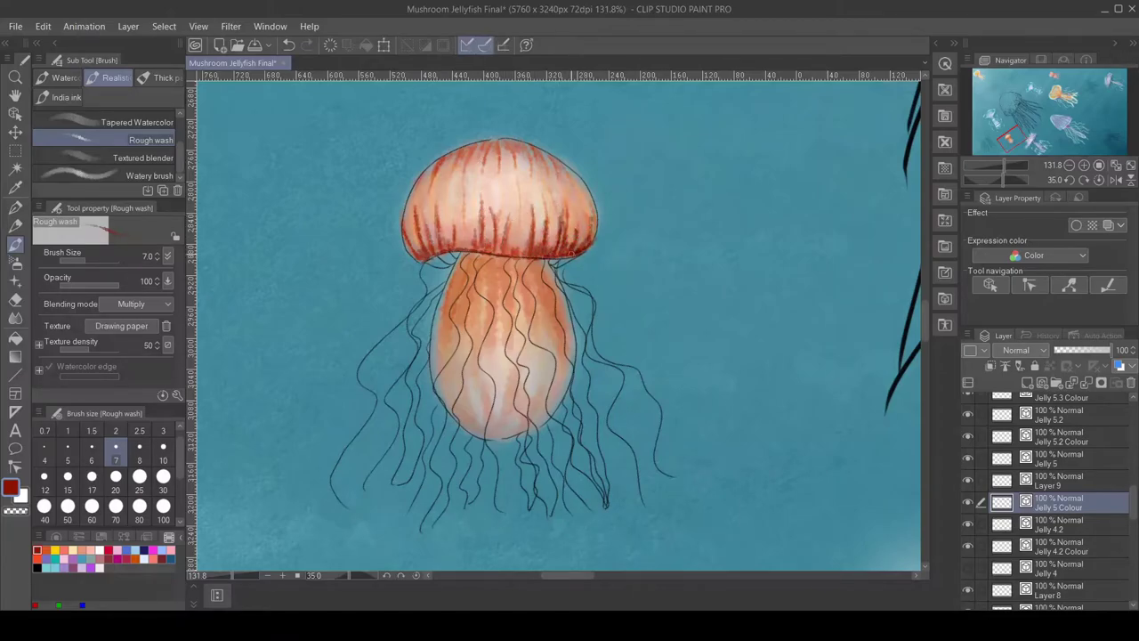
pyautogui.moveTo(516, 256); pyautogui.dragTo(512, 231)
pyautogui.moveTo(499, 257); pyautogui.dragTo(494, 208)
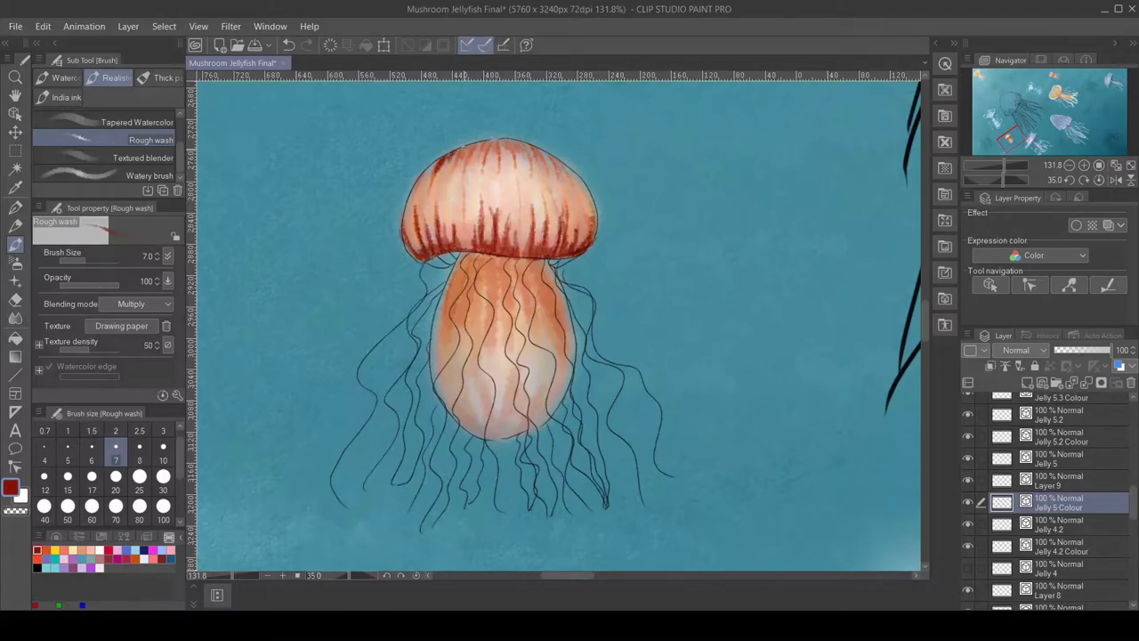
# Add dense dark red stripes across the upper cap.
pyautogui.moveTo(461, 144); pyautogui.dragTo(454, 177)
pyautogui.moveTo(476, 142)
pyautogui.mouseDown()
pyautogui.moveTo(470, 165)
pyautogui.moveTo(418, 194)
pyautogui.mouseUp()
pyautogui.moveTo(447, 178); pyautogui.dragTo(445, 226)
pyautogui.moveTo(468, 172); pyautogui.dragTo(467, 226)
pyautogui.moveTo(488, 141); pyautogui.dragTo(489, 179)
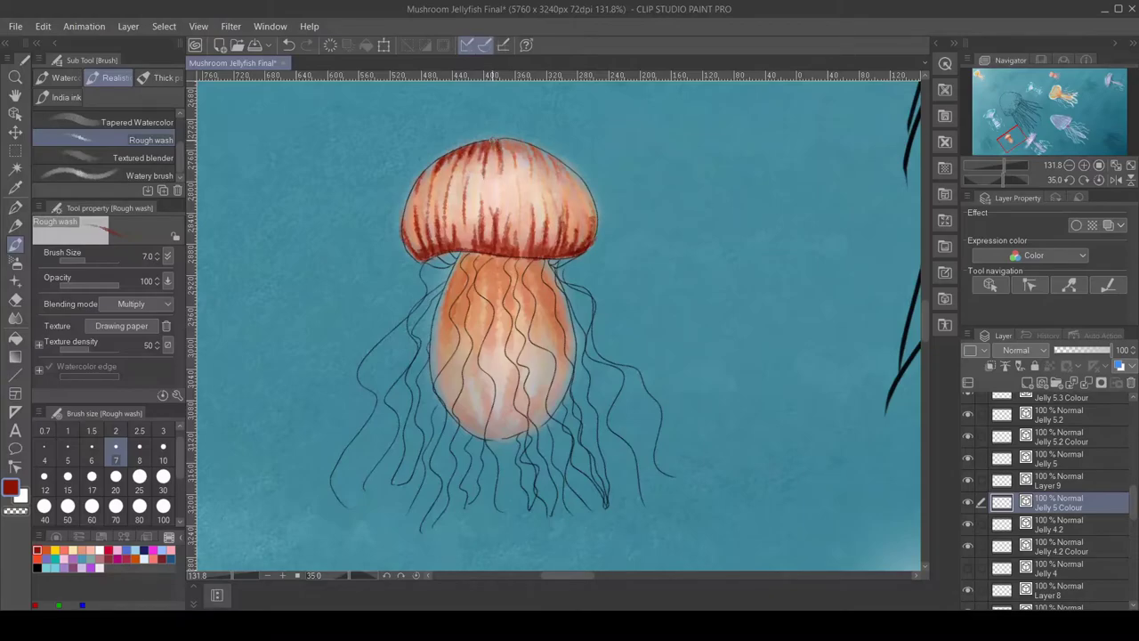
pyautogui.moveTo(511, 141); pyautogui.dragTo(507, 190)
pyautogui.moveTo(523, 141)
pyautogui.mouseDown()
pyautogui.moveTo(530, 188)
pyautogui.moveTo(582, 224)
pyautogui.mouseUp()
pyautogui.moveTo(522, 191); pyautogui.dragTo(525, 235)
pyautogui.moveTo(509, 172); pyautogui.dragTo(512, 219)
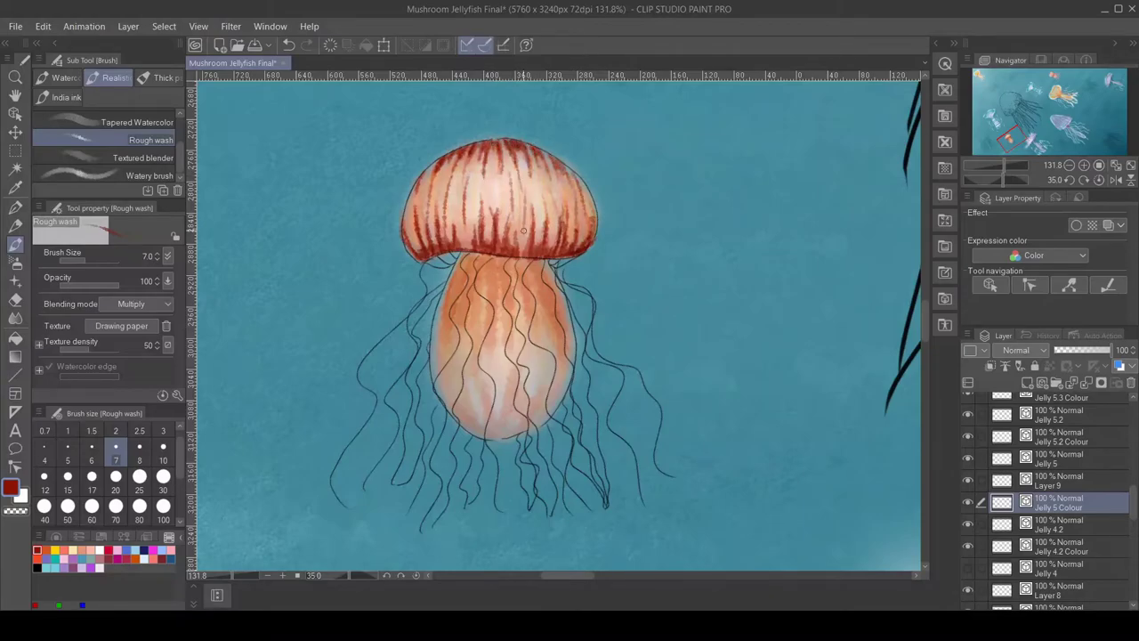
pyautogui.moveTo(548, 169); pyautogui.dragTo(555, 216)
pyautogui.moveTo(534, 176); pyautogui.dragTo(537, 215)
pyautogui.moveTo(425, 188); pyautogui.dragTo(423, 214)
# Paint orange streaks down the jellyfish body.
pyautogui.click(47, 549)
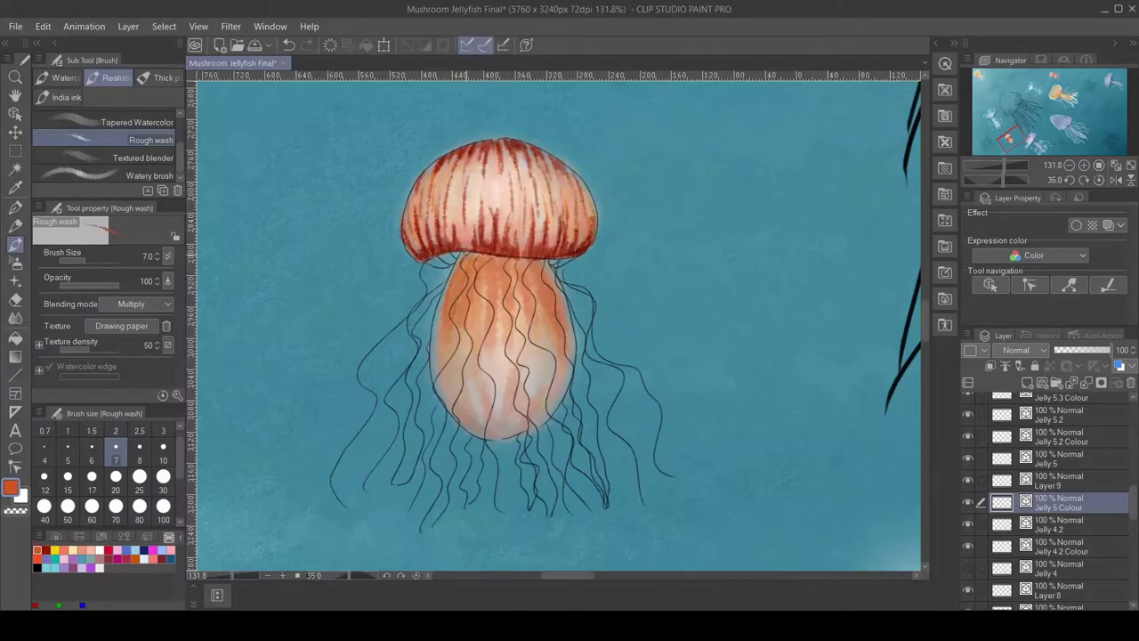
pyautogui.moveTo(463, 253)
pyautogui.mouseDown()
pyautogui.moveTo(451, 332)
pyautogui.moveTo(474, 335)
pyautogui.moveTo(455, 428)
pyautogui.mouseUp()
pyautogui.moveTo(489, 295); pyautogui.dragTo(494, 424)
pyautogui.moveTo(523, 315); pyautogui.dragTo(513, 429)
pyautogui.moveTo(534, 342); pyautogui.dragTo(546, 427)
pyautogui.moveTo(570, 356); pyautogui.dragTo(537, 375)
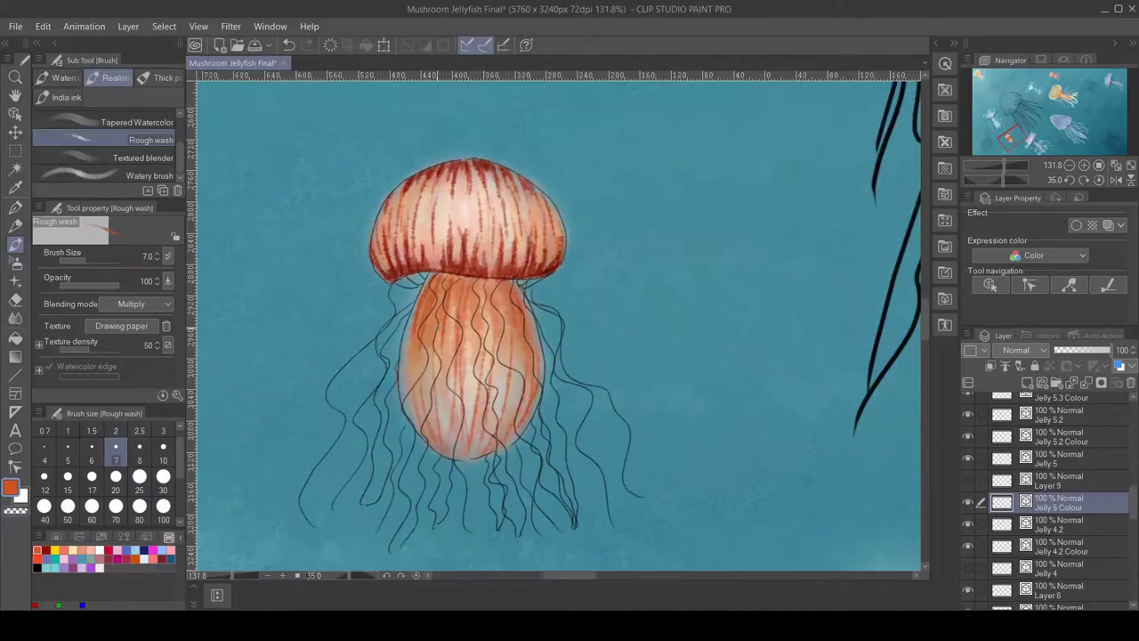
# Add dark red streaks across the upper and lower body.
pyautogui.click(37, 549)
pyautogui.moveTo(433, 272); pyautogui.dragTo(429, 331)
pyautogui.moveTo(425, 276); pyautogui.dragTo(422, 358)
pyautogui.moveTo(443, 273)
pyautogui.mouseDown()
pyautogui.moveTo(445, 368)
pyautogui.moveTo(452, 313)
pyautogui.mouseUp()
pyautogui.moveTo(463, 276)
pyautogui.mouseDown()
pyautogui.moveTo(467, 338)
pyautogui.moveTo(485, 354)
pyautogui.mouseUp()
pyautogui.moveTo(495, 281)
pyautogui.mouseDown()
pyautogui.moveTo(500, 359)
pyautogui.moveTo(520, 354)
pyautogui.mouseUp()
pyautogui.moveTo(444, 457)
pyautogui.mouseDown()
pyautogui.moveTo(426, 392)
pyautogui.moveTo(456, 365)
pyautogui.mouseUp()
pyautogui.moveTo(477, 460); pyautogui.dragTo(471, 375)
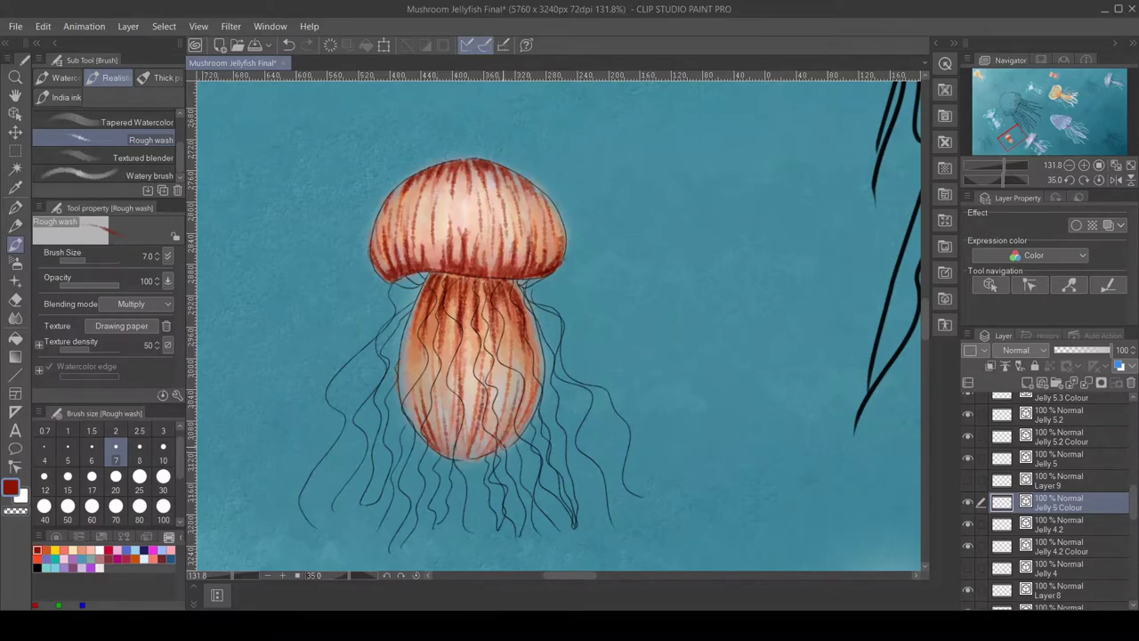
pyautogui.moveTo(516, 448); pyautogui.dragTo(503, 401)
pyautogui.moveTo(444, 454); pyautogui.dragTo(439, 405)
pyautogui.moveTo(406, 404); pyautogui.dragTo(400, 317)
# Add faint bright red strokes on the lower body.
pyautogui.click(109, 549)
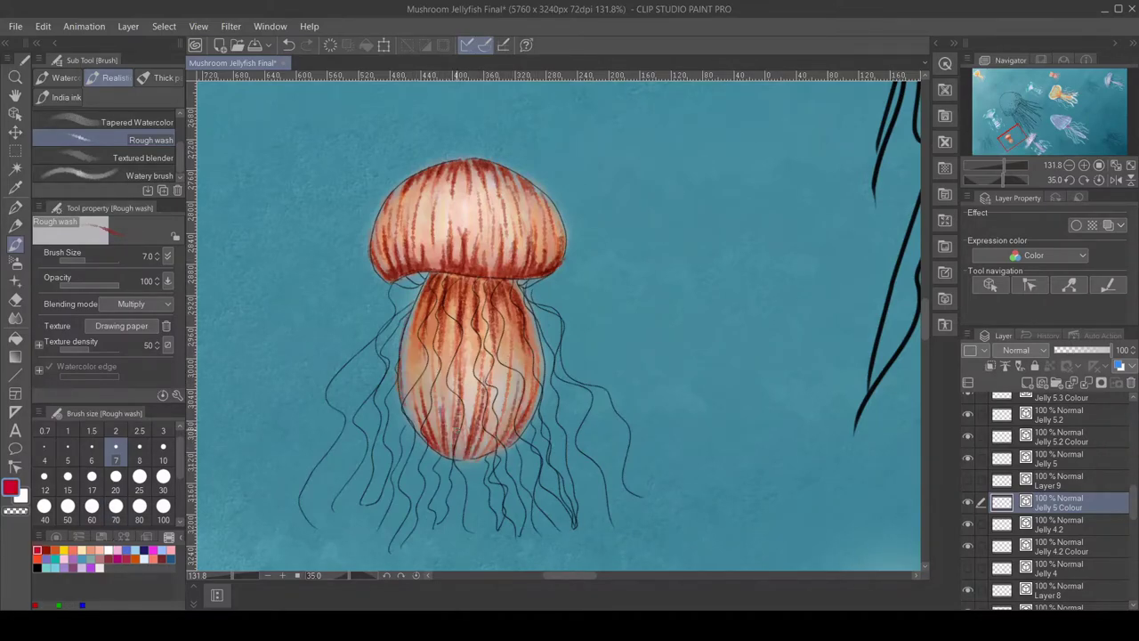
pyautogui.moveTo(458, 454); pyautogui.dragTo(455, 406)
pyautogui.moveTo(516, 445); pyautogui.dragTo(531, 373)
pyautogui.click(15, 280)
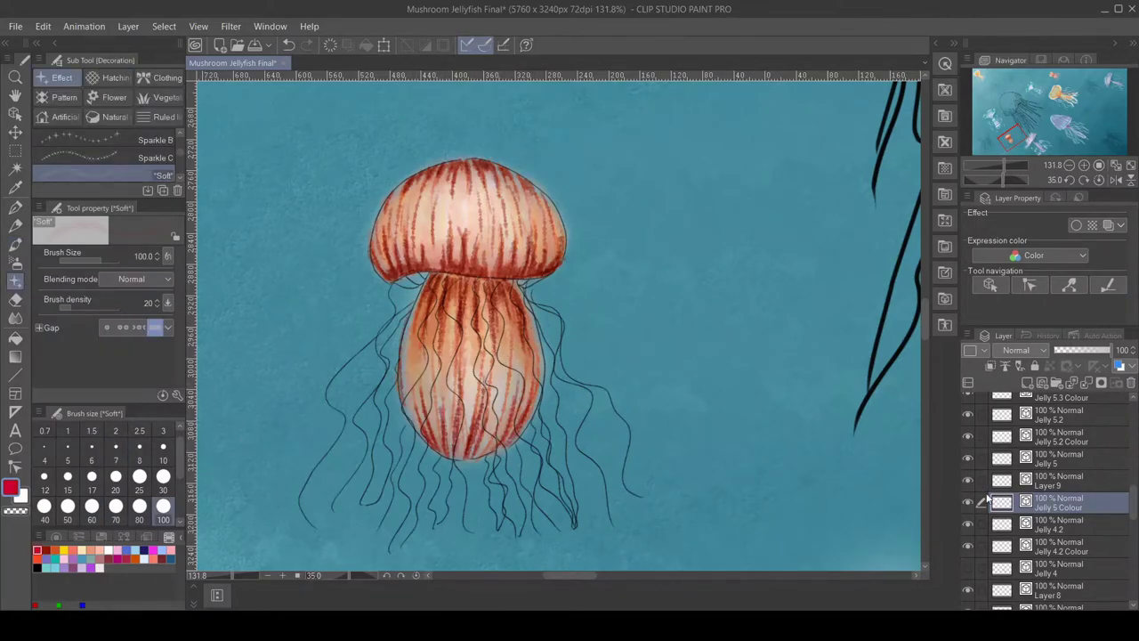
# Set the Soft decoration brush to size 10, white, density 47.
pyautogui.click(163, 453)
pyautogui.click(111, 547)
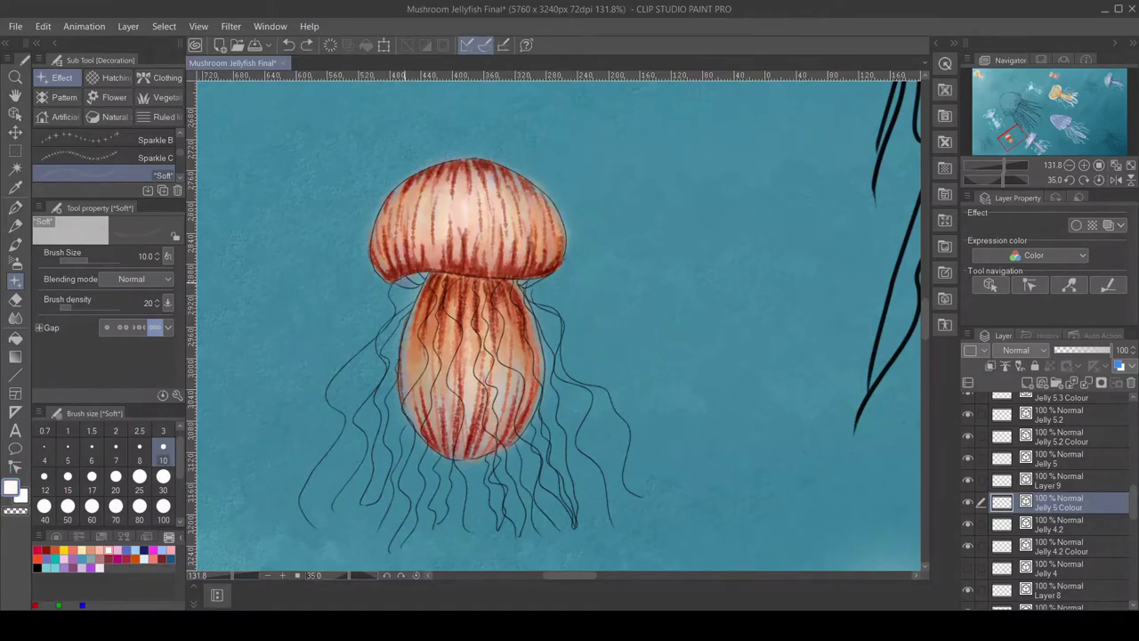
pyautogui.click(79, 309)
# Paint deeper red wash streaks across the bell and its lower rim.
pyautogui.press('b')
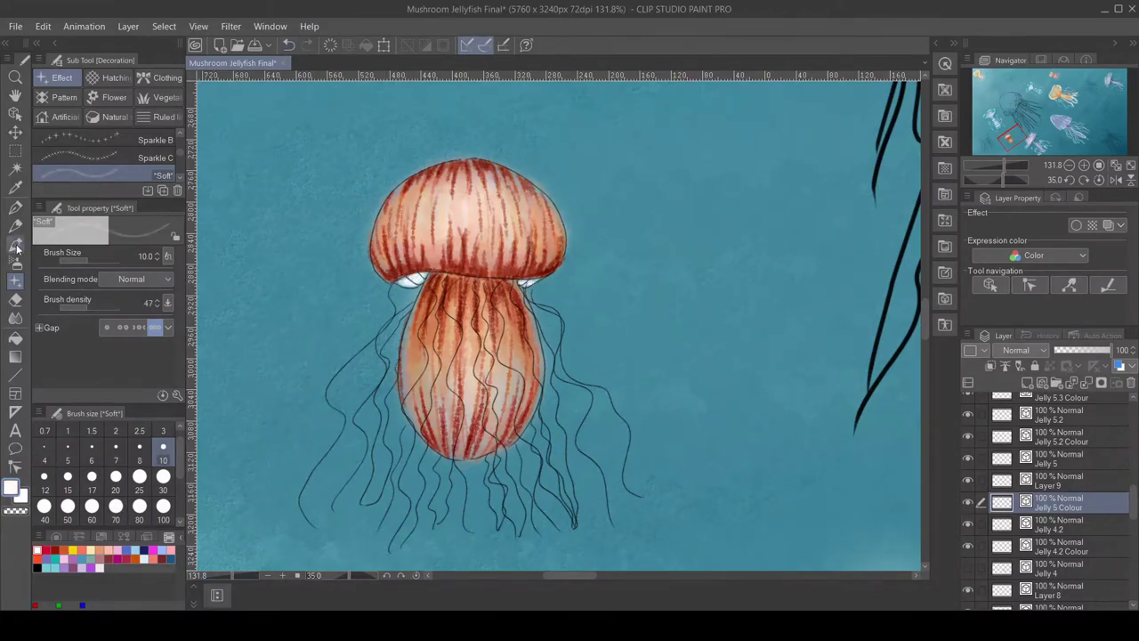
pyautogui.click(37, 549)
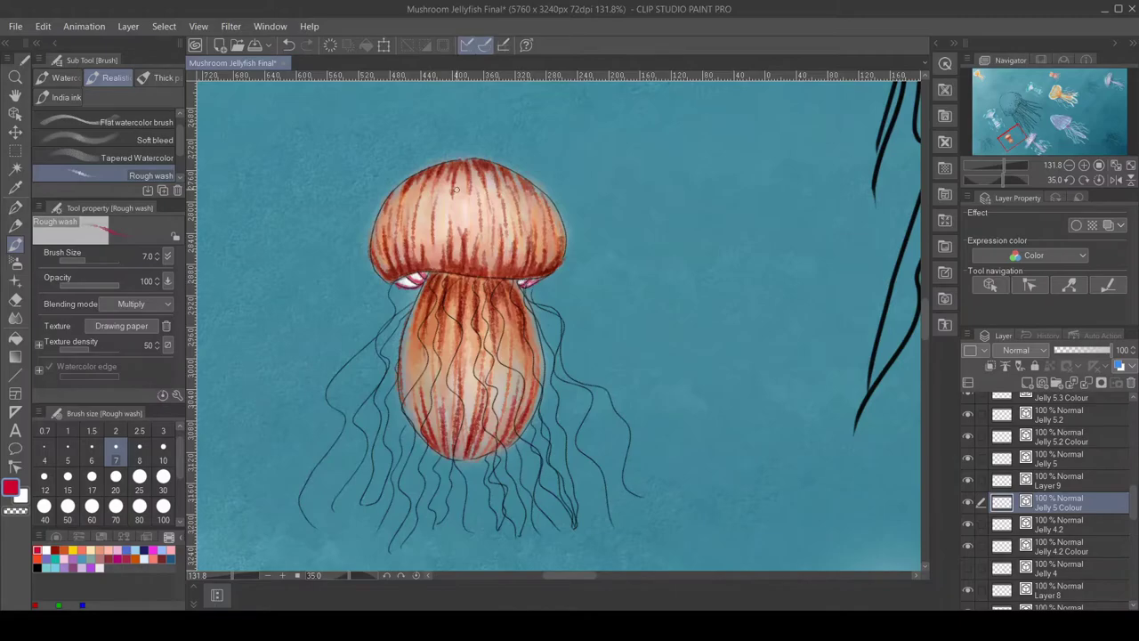
pyautogui.moveTo(449, 263); pyautogui.dragTo(527, 273)
pyautogui.moveTo(436, 194); pyautogui.dragTo(420, 265)
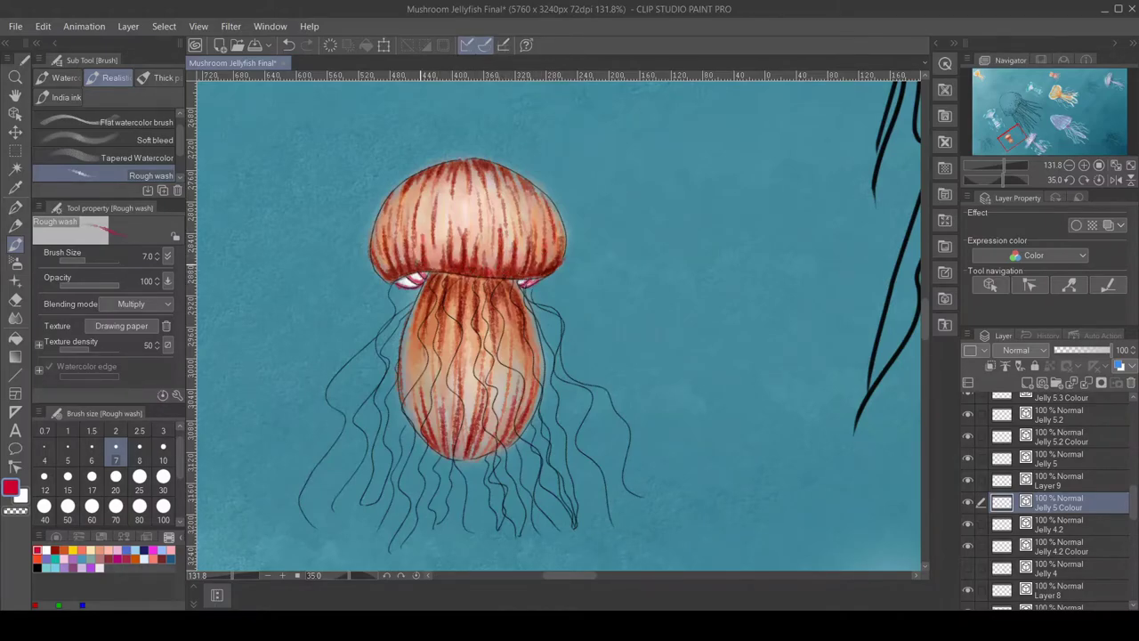
pyautogui.moveTo(399, 228); pyautogui.dragTo(381, 278)
pyautogui.moveTo(468, 175)
pyautogui.mouseDown()
pyautogui.moveTo(480, 232)
pyautogui.moveTo(418, 184)
pyautogui.mouseUp()
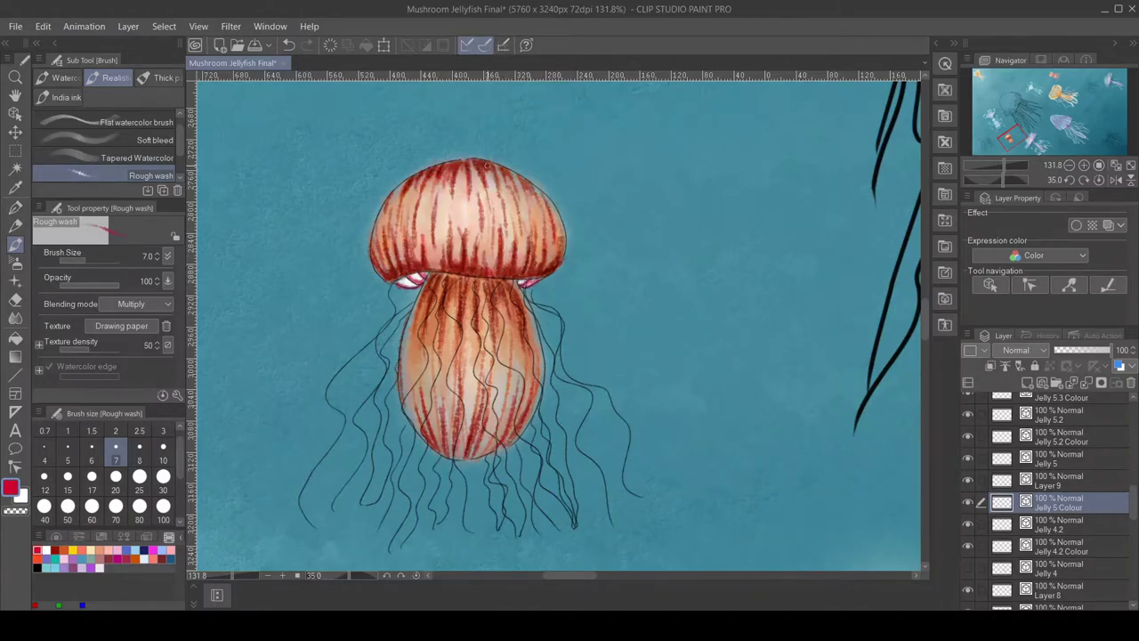
pyautogui.moveTo(495, 167); pyautogui.dragTo(503, 197)
pyautogui.moveTo(527, 180); pyautogui.dragTo(537, 203)
pyautogui.moveTo(484, 232); pyautogui.dragTo(521, 211)
# Paint a white soft glow down the body into the tentacles.
pyautogui.press('b')
pyautogui.press('b')
pyautogui.press('x')
pyautogui.moveTo(469, 255)
pyautogui.mouseDown()
pyautogui.moveTo(454, 438)
pyautogui.moveTo(427, 545)
pyautogui.mouseUp()
pyautogui.moveTo(450, 486); pyautogui.dragTo(429, 537)
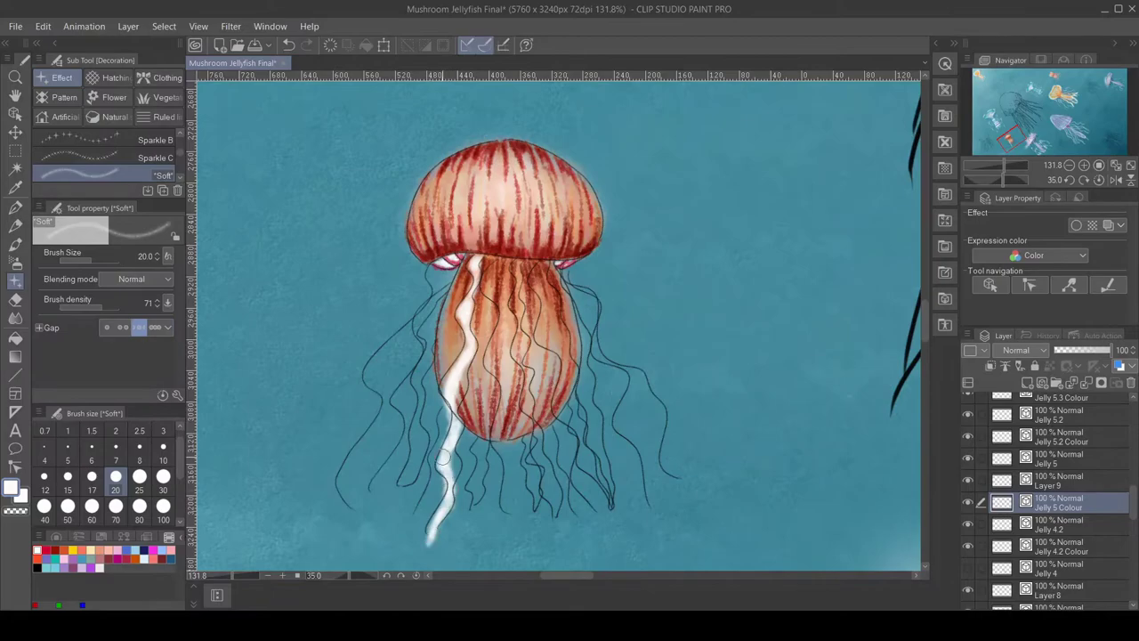
pyautogui.moveTo(470, 295)
pyautogui.mouseDown()
pyautogui.moveTo(473, 264)
pyautogui.moveTo(518, 322)
pyautogui.moveTo(561, 541)
pyautogui.mouseUp()
# At size 15, density 86, add white glows along the left, middle and right tentacles.
pyautogui.click(68, 477)
pyautogui.moveTo(102, 311); pyautogui.dragTo(114, 311)
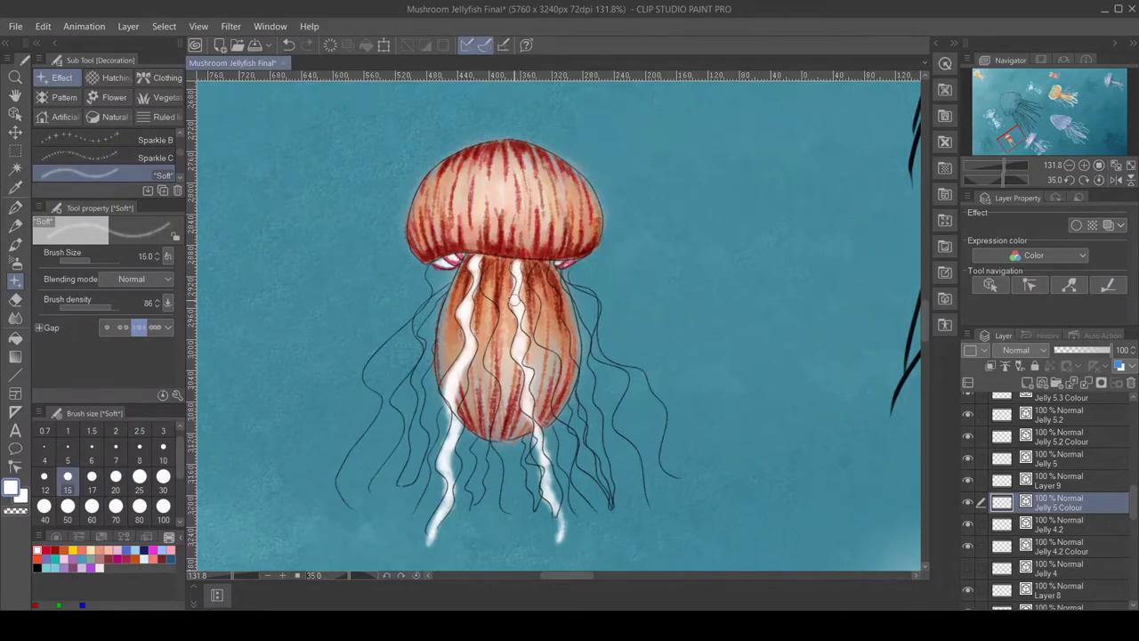
pyautogui.moveTo(518, 343); pyautogui.dragTo(559, 524)
pyautogui.moveTo(482, 439)
pyautogui.mouseDown()
pyautogui.moveTo(471, 522)
pyautogui.moveTo(472, 509)
pyautogui.mouseUp()
pyautogui.moveTo(528, 434)
pyautogui.mouseDown()
pyautogui.moveTo(539, 534)
pyautogui.moveTo(537, 472)
pyautogui.mouseUp()
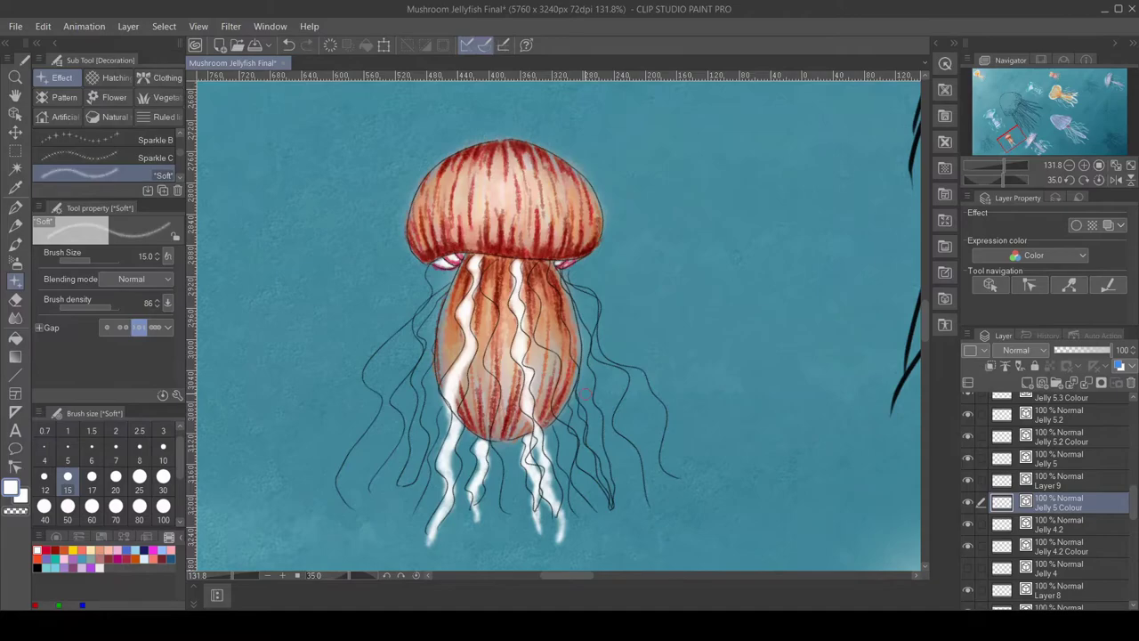
pyautogui.moveTo(443, 299); pyautogui.dragTo(392, 480)
pyautogui.moveTo(439, 306); pyautogui.dragTo(406, 453)
pyautogui.moveTo(568, 397); pyautogui.dragTo(601, 504)
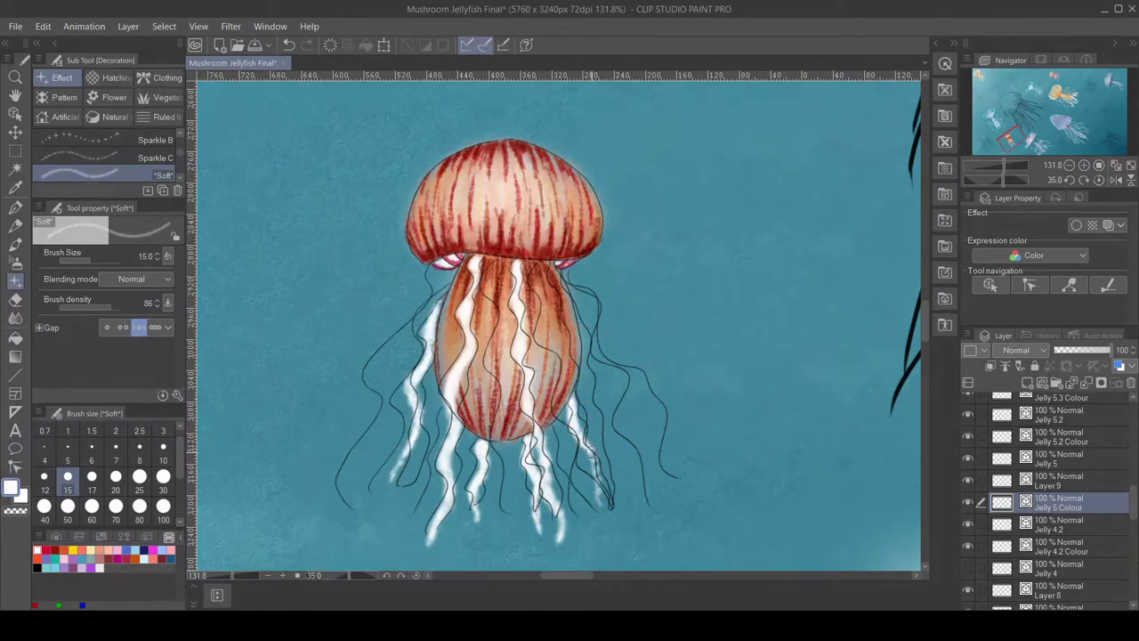
pyautogui.moveTo(589, 450); pyautogui.dragTo(600, 485)
pyautogui.moveTo(556, 262); pyautogui.dragTo(639, 518)
pyautogui.moveTo(554, 264); pyautogui.dragTo(639, 514)
# Draw thin white tentacle lines on the left and middle with a size 4 pencil.
pyautogui.press('p')
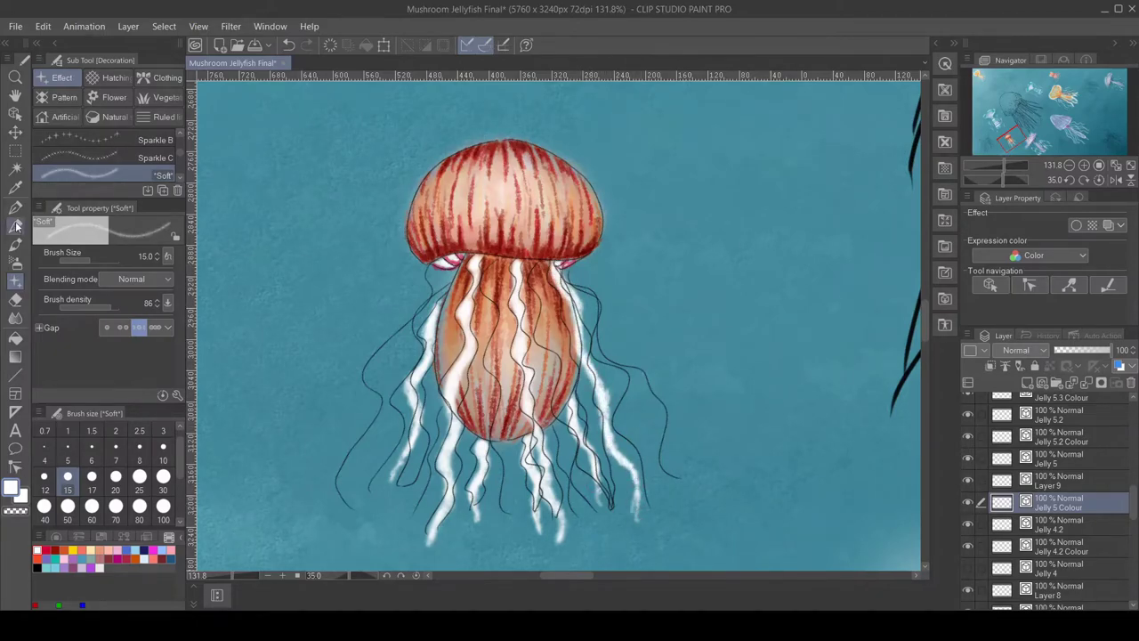
pyautogui.click(91, 446)
pyautogui.moveTo(432, 267); pyautogui.dragTo(418, 312)
pyautogui.hotkey('ctrl', 'z')
pyautogui.click(43, 460)
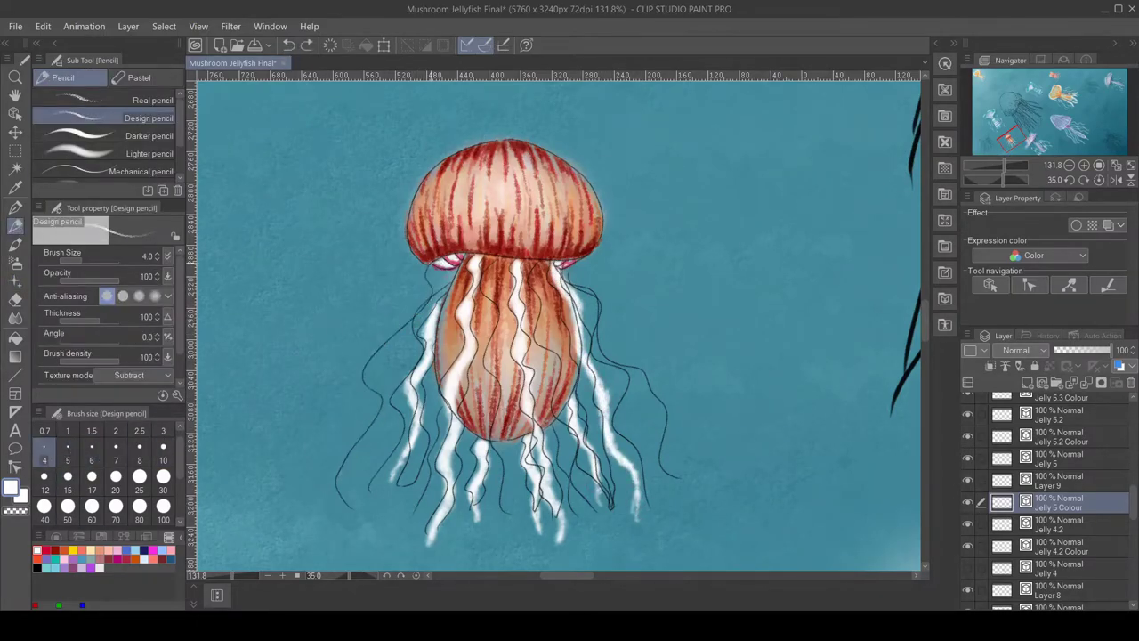
pyautogui.moveTo(406, 468); pyautogui.dragTo(414, 568)
pyautogui.moveTo(471, 434); pyautogui.dragTo(455, 552)
pyautogui.moveTo(499, 450); pyautogui.dragTo(512, 570)
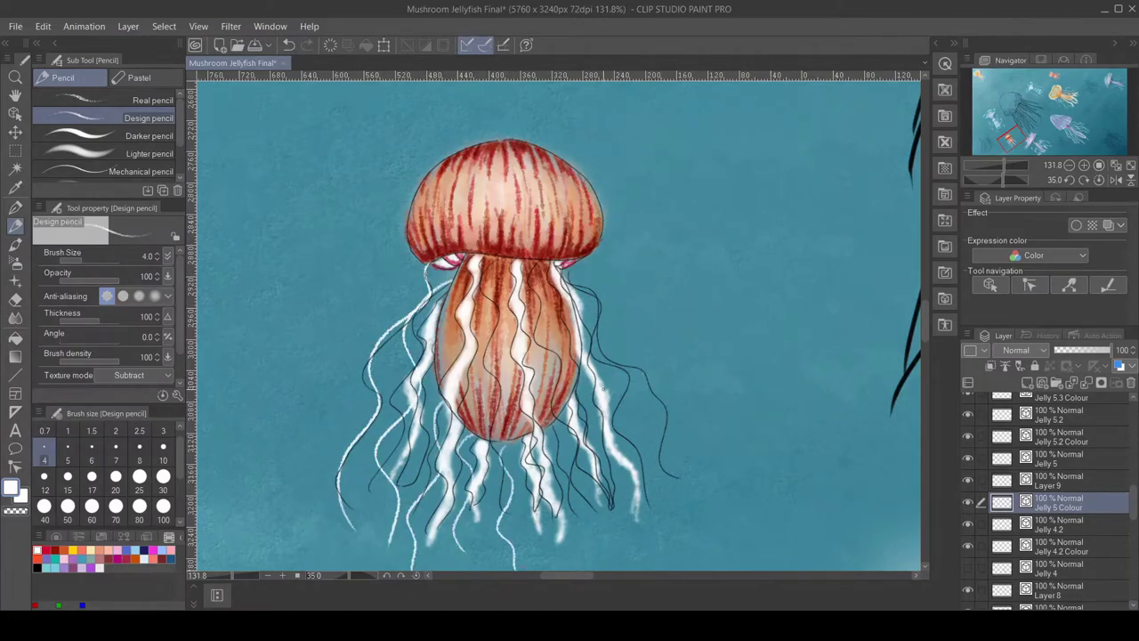
pyautogui.moveTo(534, 356); pyautogui.dragTo(525, 312)
pyautogui.moveTo(541, 381); pyautogui.dragTo(570, 516)
# Add thin white lines down the body and the right tentacles.
pyautogui.moveTo(481, 212); pyautogui.dragTo(484, 499)
pyautogui.moveTo(525, 213); pyautogui.dragTo(574, 427)
pyautogui.moveTo(561, 218); pyautogui.dragTo(672, 436)
pyautogui.moveTo(592, 338); pyautogui.dragTo(649, 489)
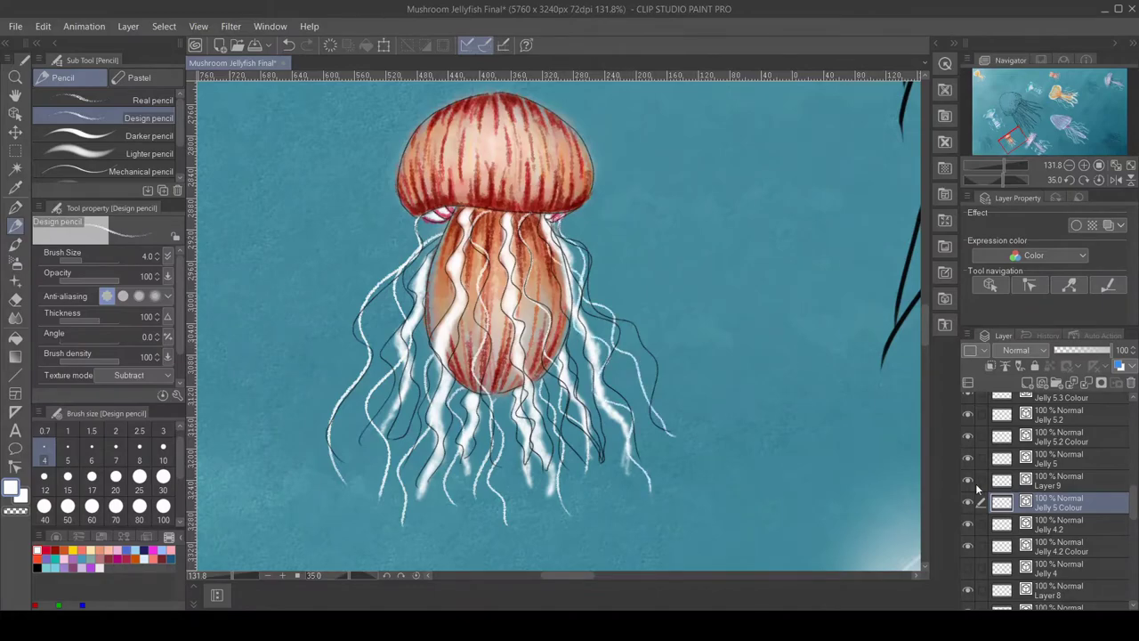
# Hide the black tentacle line art on Layer 9 and draw more white tentacle lines.
pyautogui.click(969, 480)
pyautogui.moveTo(563, 333); pyautogui.dragTo(627, 482)
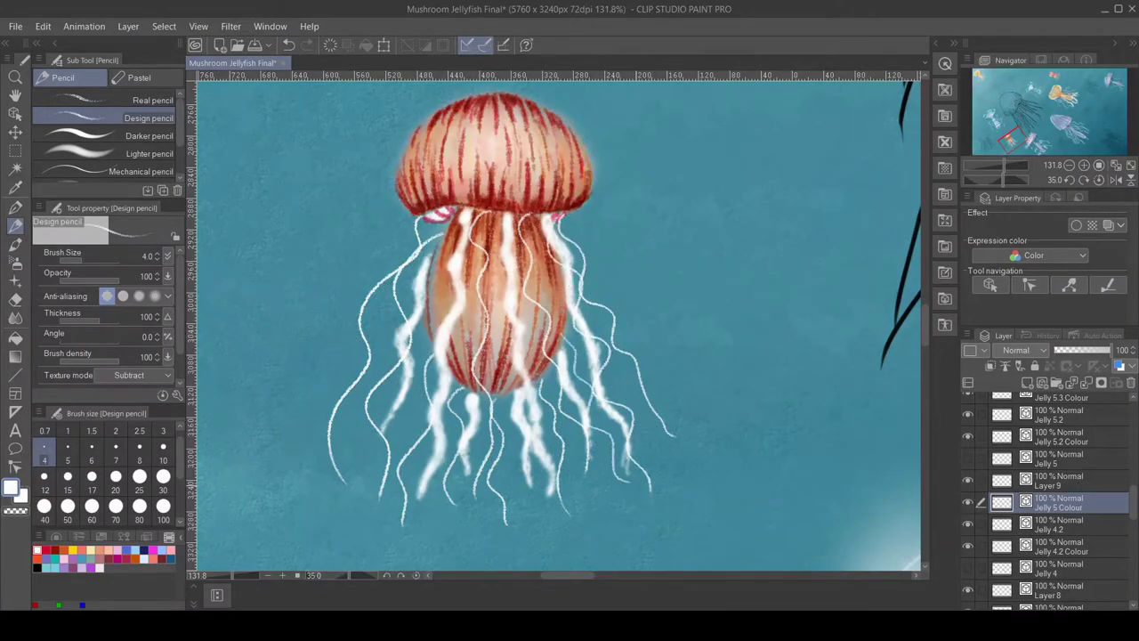
pyautogui.moveTo(569, 215); pyautogui.dragTo(666, 375)
pyautogui.moveTo(411, 221); pyautogui.dragTo(365, 377)
pyautogui.click(64, 548)
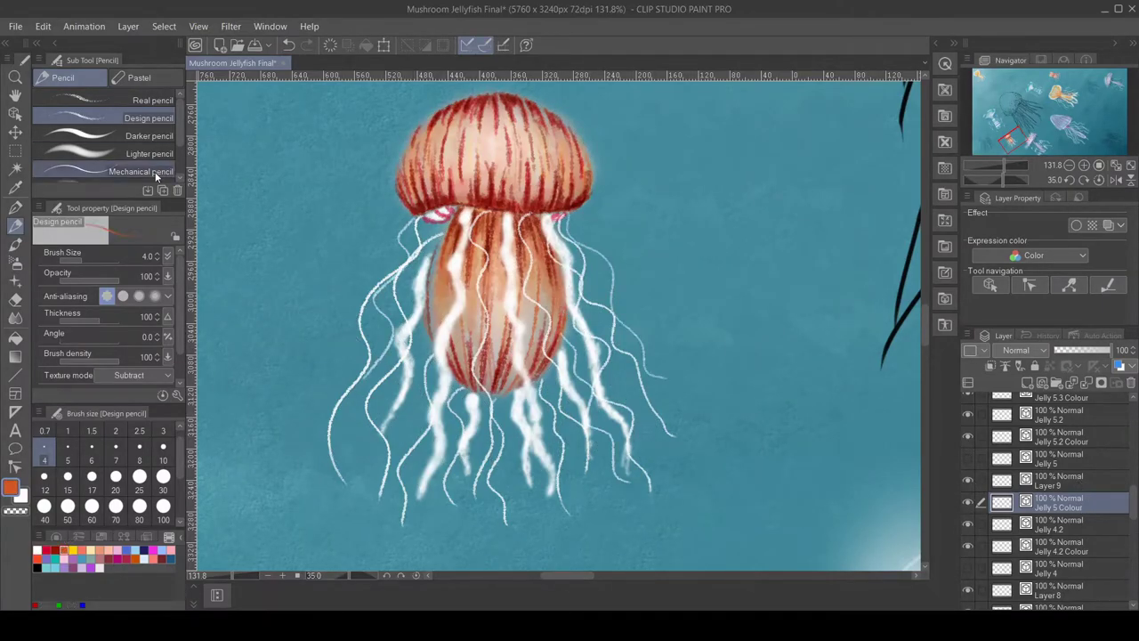
# Paint orange wash streaks down the left, central and right tentacles.
pyautogui.press('b')
pyautogui.moveTo(426, 263); pyautogui.dragTo(403, 394)
pyautogui.moveTo(466, 210); pyautogui.dragTo(436, 456)
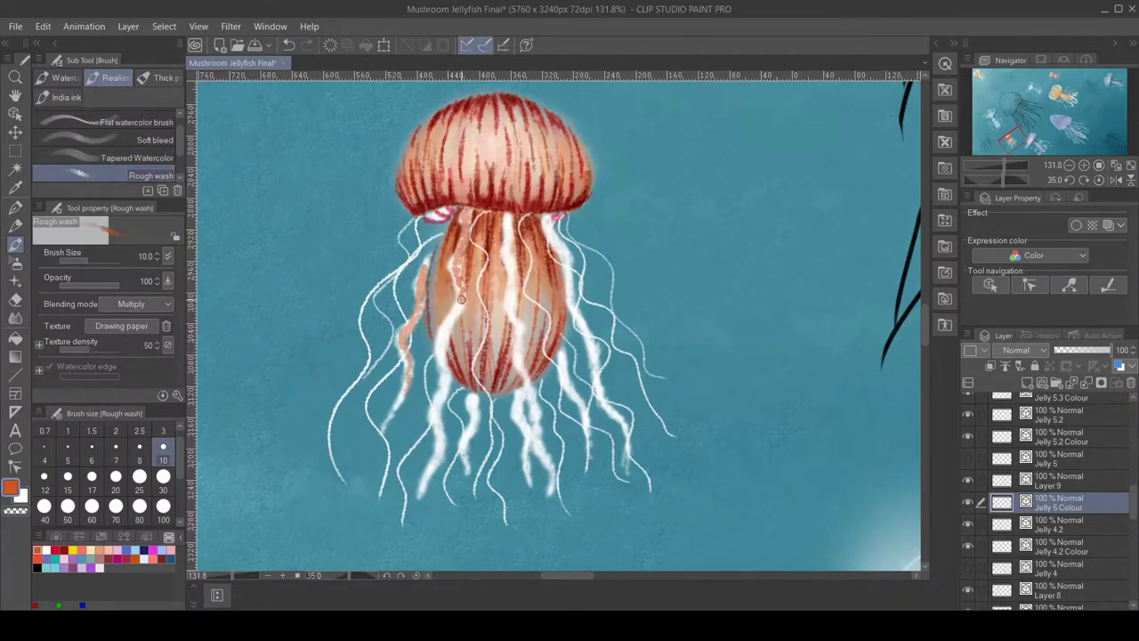
pyautogui.moveTo(475, 393); pyautogui.dragTo(469, 452)
pyautogui.moveTo(519, 392); pyautogui.dragTo(523, 462)
pyautogui.moveTo(507, 246); pyautogui.dragTo(543, 463)
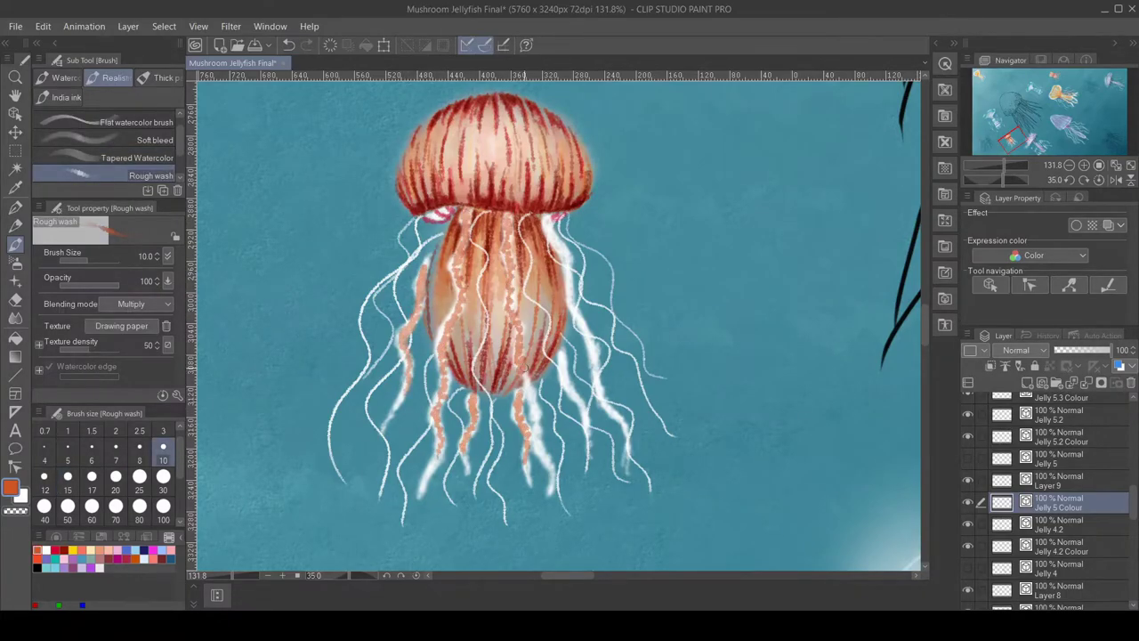
pyautogui.moveTo(560, 350); pyautogui.dragTo(588, 442)
pyautogui.moveTo(547, 214); pyautogui.dragTo(626, 431)
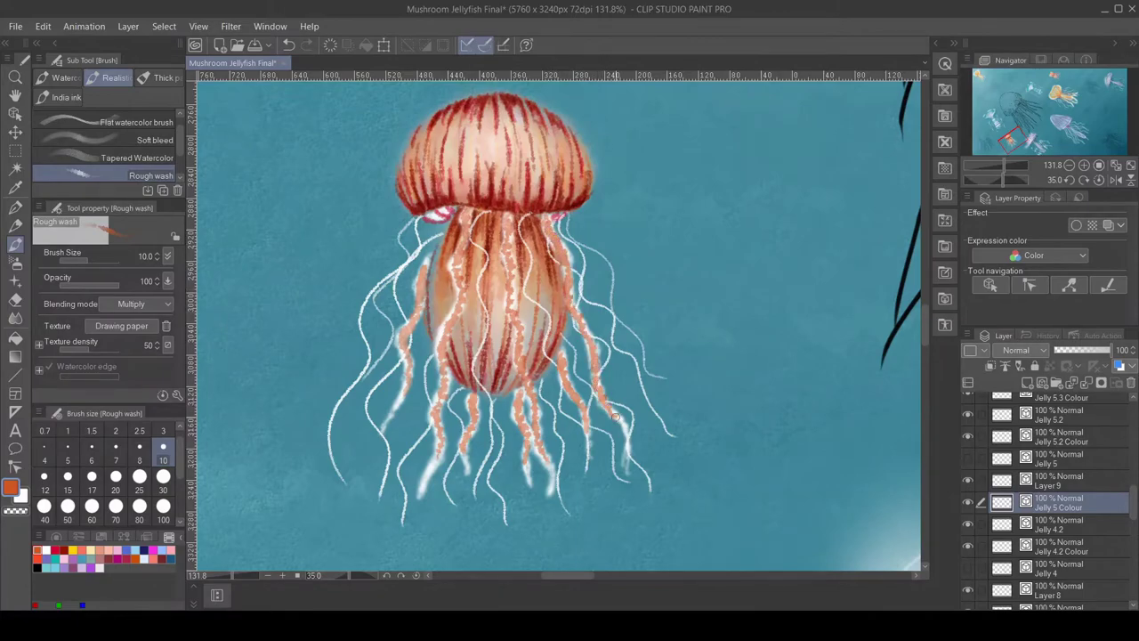
# Layer red wash streaks over the tentacles toward their tips.
pyautogui.click(60, 550)
pyautogui.moveTo(429, 259)
pyautogui.mouseDown()
pyautogui.moveTo(401, 399)
pyautogui.moveTo(415, 324)
pyautogui.mouseUp()
pyautogui.moveTo(466, 208)
pyautogui.mouseDown()
pyautogui.moveTo(441, 434)
pyautogui.moveTo(462, 262)
pyautogui.mouseUp()
pyautogui.moveTo(509, 215); pyautogui.dragTo(537, 445)
pyautogui.moveTo(509, 215); pyautogui.dragTo(514, 281)
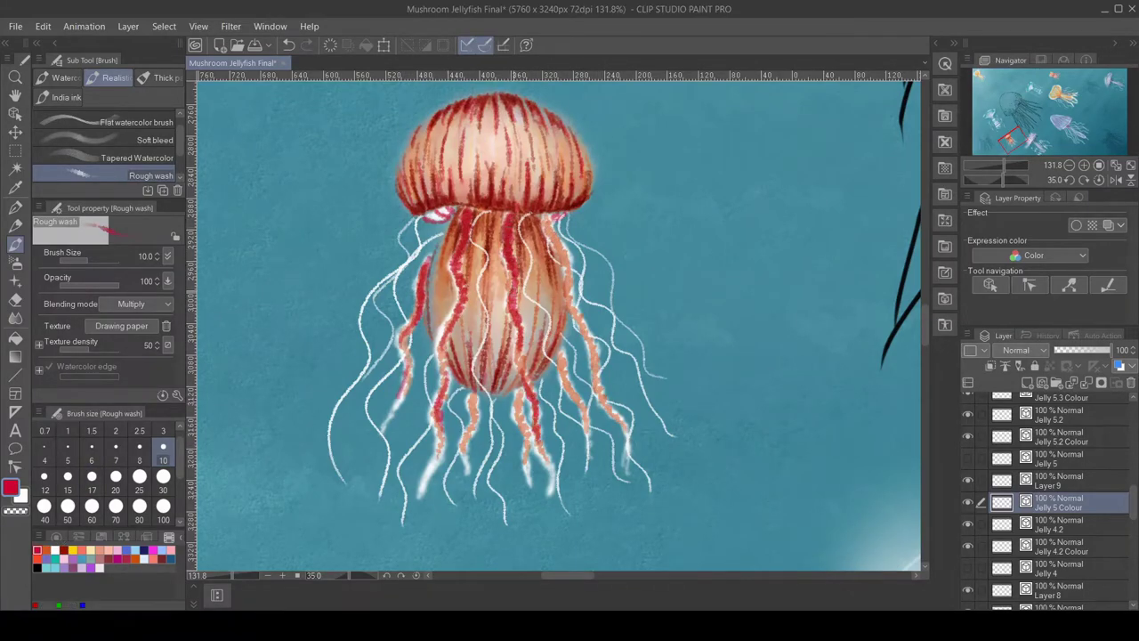
pyautogui.moveTo(472, 390); pyautogui.dragTo(471, 443)
pyautogui.moveTo(522, 390); pyautogui.dragTo(530, 441)
pyautogui.moveTo(560, 351); pyautogui.dragTo(587, 423)
pyautogui.moveTo(545, 214); pyautogui.dragTo(623, 430)
pyautogui.moveTo(589, 360); pyautogui.dragTo(611, 408)
pyautogui.moveTo(544, 215)
pyautogui.mouseDown()
pyautogui.moveTo(569, 282)
pyautogui.moveTo(545, 374)
pyautogui.mouseUp()
# Outline the jellyfish bell in white with the pencil and add white streak highlights across it.
pyautogui.press('p')
pyautogui.click(47, 550)
pyautogui.moveTo(449, 99)
pyautogui.mouseDown()
pyautogui.moveTo(396, 198)
pyautogui.moveTo(436, 224)
pyautogui.mouseUp()
pyautogui.moveTo(468, 99)
pyautogui.mouseDown()
pyautogui.moveTo(552, 94)
pyautogui.moveTo(595, 217)
pyautogui.mouseUp()
pyautogui.moveTo(420, 212); pyautogui.dragTo(584, 210)
pyautogui.moveTo(436, 127); pyautogui.dragTo(439, 183)
pyautogui.moveTo(424, 134); pyautogui.dragTo(426, 199)
pyautogui.moveTo(509, 126); pyautogui.dragTo(509, 189)
pyautogui.moveTo(532, 127); pyautogui.dragTo(534, 199)
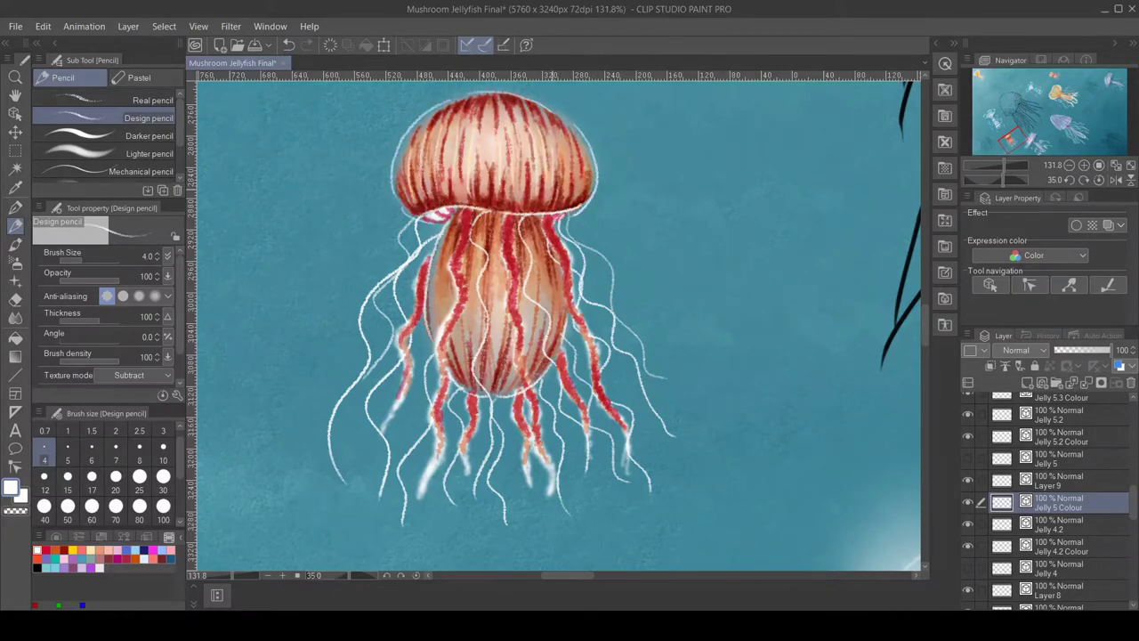
pyautogui.moveTo(562, 137); pyautogui.dragTo(566, 183)
# Draw fine dark-red lines along the left, central and right tentacles and body.
pyautogui.click(46, 550)
pyautogui.moveTo(423, 210); pyautogui.dragTo(384, 283)
pyautogui.moveTo(411, 248); pyautogui.dragTo(402, 267)
pyautogui.moveTo(372, 351); pyautogui.dragTo(342, 404)
pyautogui.moveTo(391, 315); pyautogui.dragTo(381, 360)
pyautogui.moveTo(442, 231); pyautogui.dragTo(420, 248)
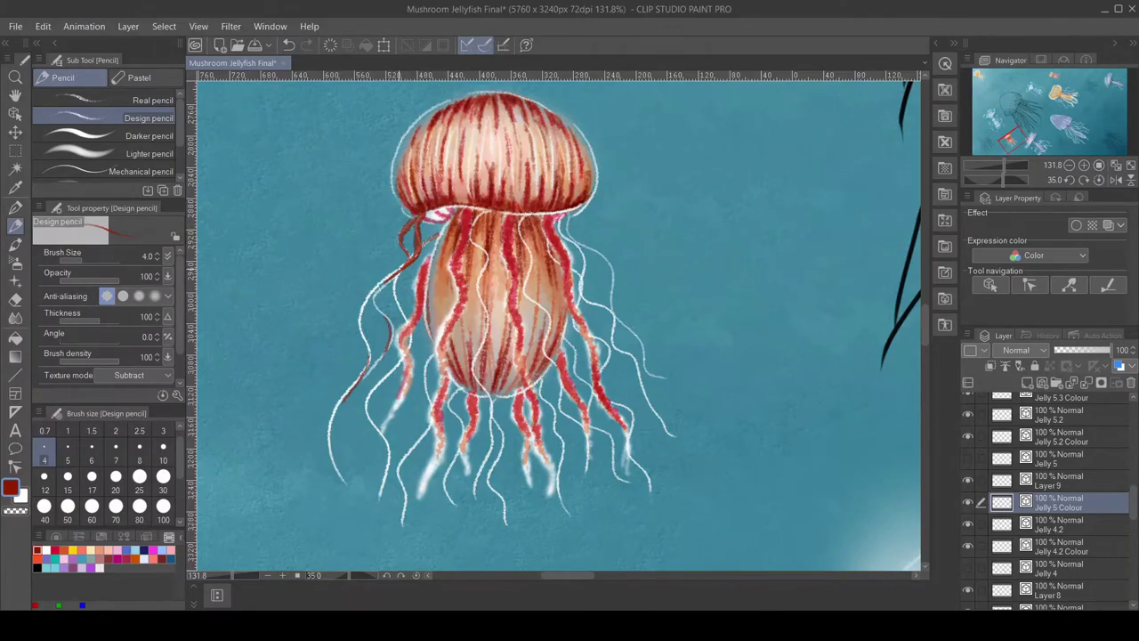
pyautogui.moveTo(396, 368); pyautogui.dragTo(365, 413)
pyautogui.moveTo(481, 212); pyautogui.dragTo(486, 273)
pyautogui.moveTo(523, 217); pyautogui.dragTo(521, 251)
pyautogui.moveTo(545, 326); pyautogui.dragTo(546, 358)
pyautogui.moveTo(488, 353); pyautogui.dragTo(472, 400)
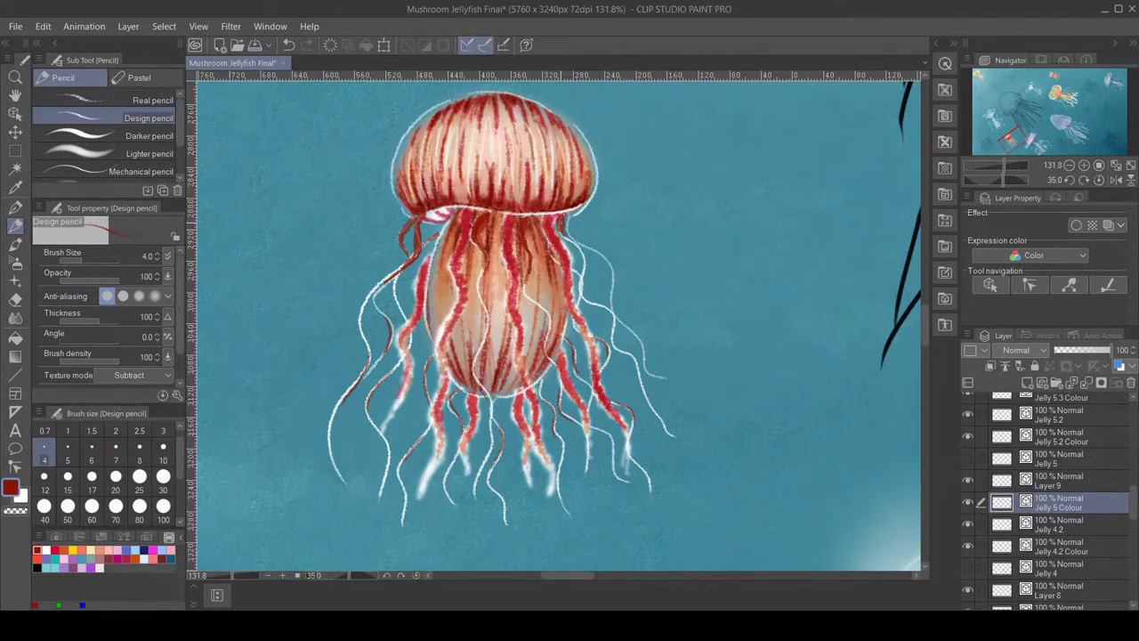
pyautogui.moveTo(561, 221); pyautogui.dragTo(580, 264)
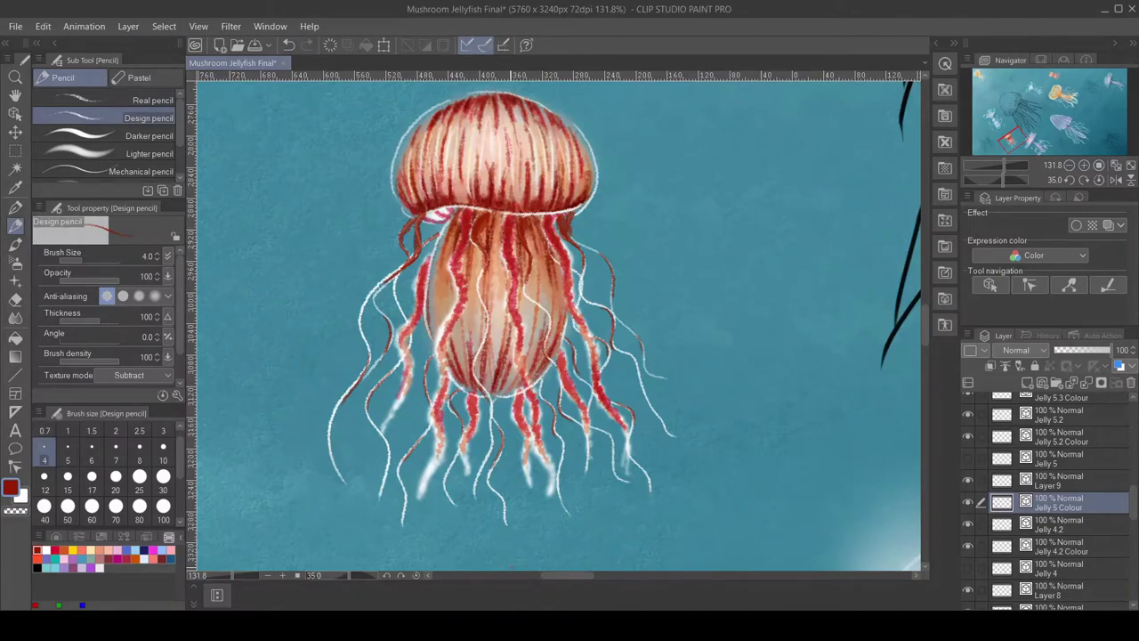
# On Layer 9, paint a soft white glow across the top of the bell.
pyautogui.scroll(1, 926, 330)
pyautogui.press('b')
pyautogui.click(1041, 480)
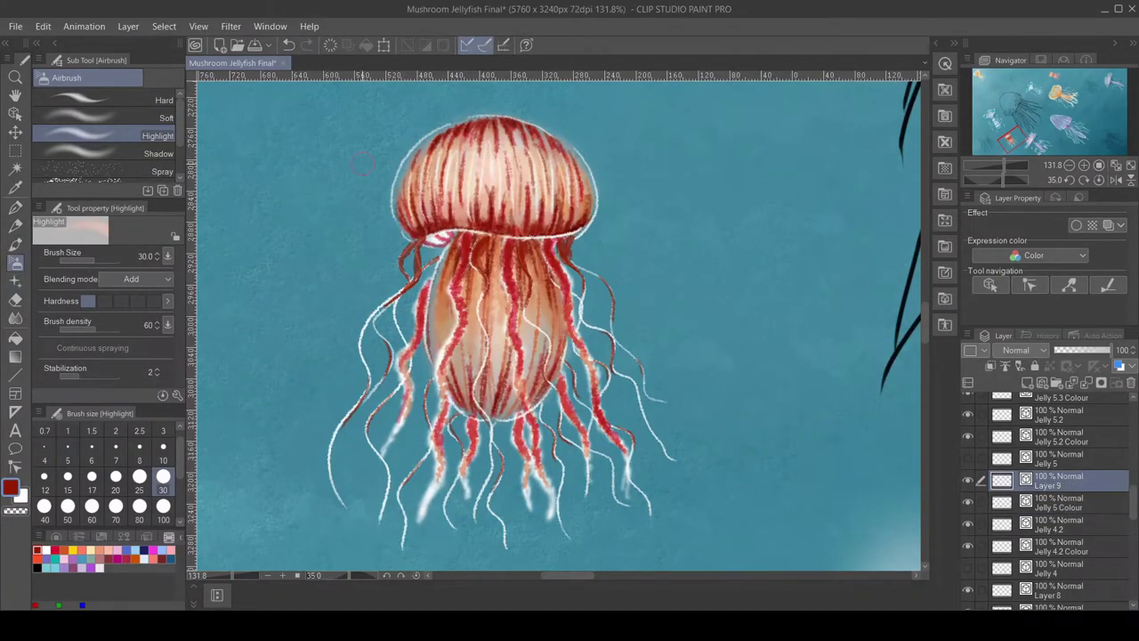
pyautogui.press('b')
pyautogui.press('x')
pyautogui.moveTo(418, 239)
pyautogui.mouseDown()
pyautogui.moveTo(499, 114)
pyautogui.moveTo(596, 222)
pyautogui.mouseUp()
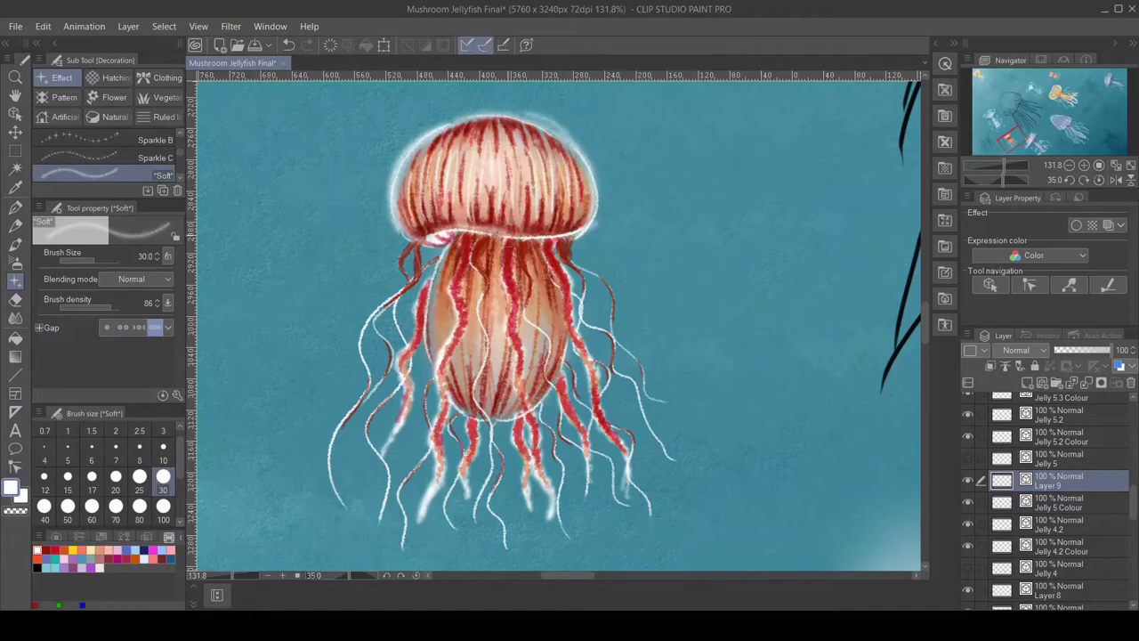
# Glow the bell rim, body outline and left tentacles white at size 15, redoing stray strokes.
pyautogui.moveTo(414, 239)
pyautogui.mouseDown()
pyautogui.moveTo(584, 234)
pyautogui.moveTo(427, 391)
pyautogui.mouseUp()
pyautogui.moveTo(570, 262); pyautogui.dragTo(466, 418)
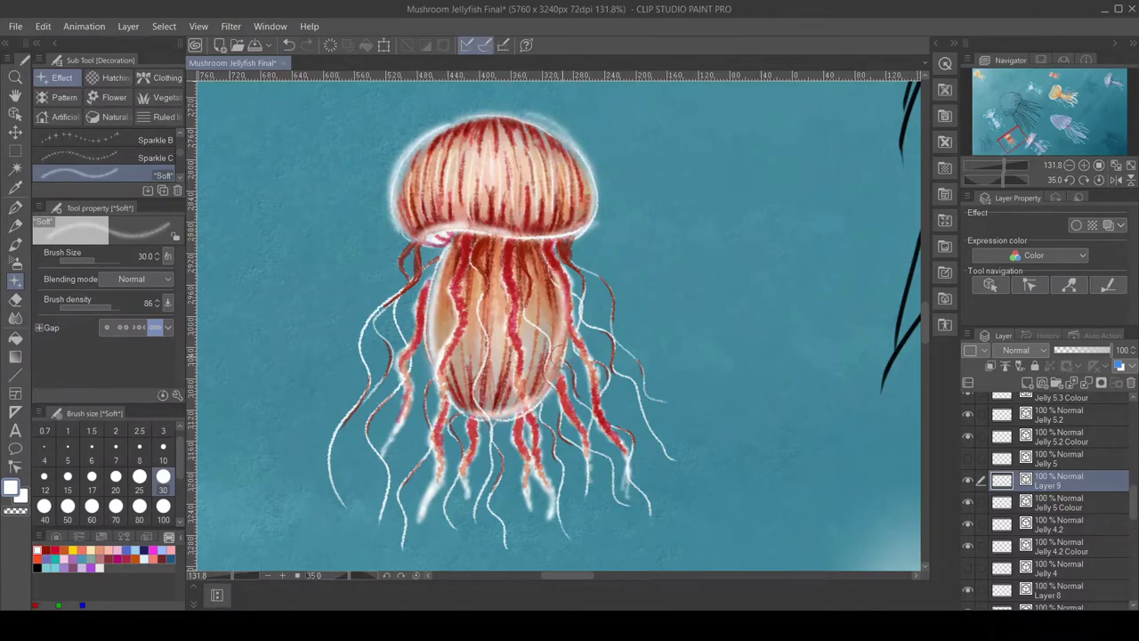
pyautogui.moveTo(388, 303); pyautogui.dragTo(328, 504)
pyautogui.hotkey('ctrl', 'z')
pyautogui.press('[')
pyautogui.press('[')
pyautogui.press('[')
pyautogui.moveTo(345, 450); pyautogui.dragTo(329, 504)
pyautogui.moveTo(390, 431); pyautogui.dragTo(365, 510)
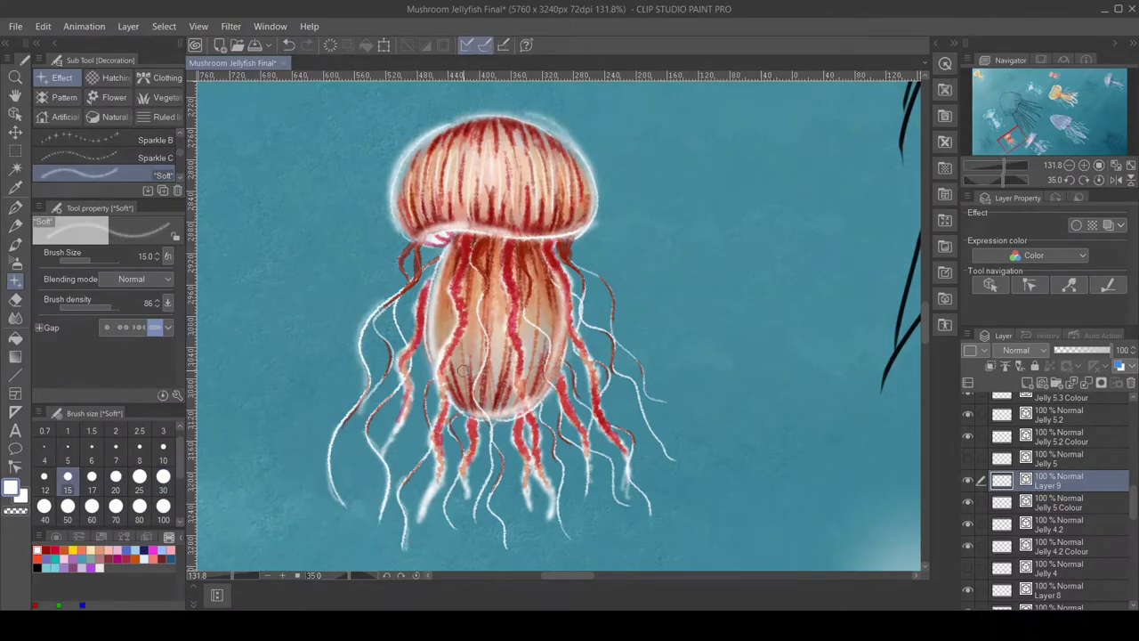
pyautogui.moveTo(399, 295)
pyautogui.mouseDown()
pyautogui.moveTo(404, 347)
pyautogui.moveTo(388, 415)
pyautogui.mouseUp()
pyautogui.hotkey('ctrl', 'z')
pyautogui.moveTo(410, 351); pyautogui.dragTo(373, 419)
# Add white glow down the body centre and sides and along the central and right tentacles.
pyautogui.moveTo(482, 291)
pyautogui.mouseDown()
pyautogui.moveTo(491, 468)
pyautogui.moveTo(481, 516)
pyautogui.moveTo(507, 552)
pyautogui.mouseUp()
pyautogui.moveTo(561, 466); pyautogui.dragTo(569, 539)
pyautogui.moveTo(594, 450); pyautogui.dragTo(625, 502)
pyautogui.moveTo(618, 372); pyautogui.dragTo(675, 459)
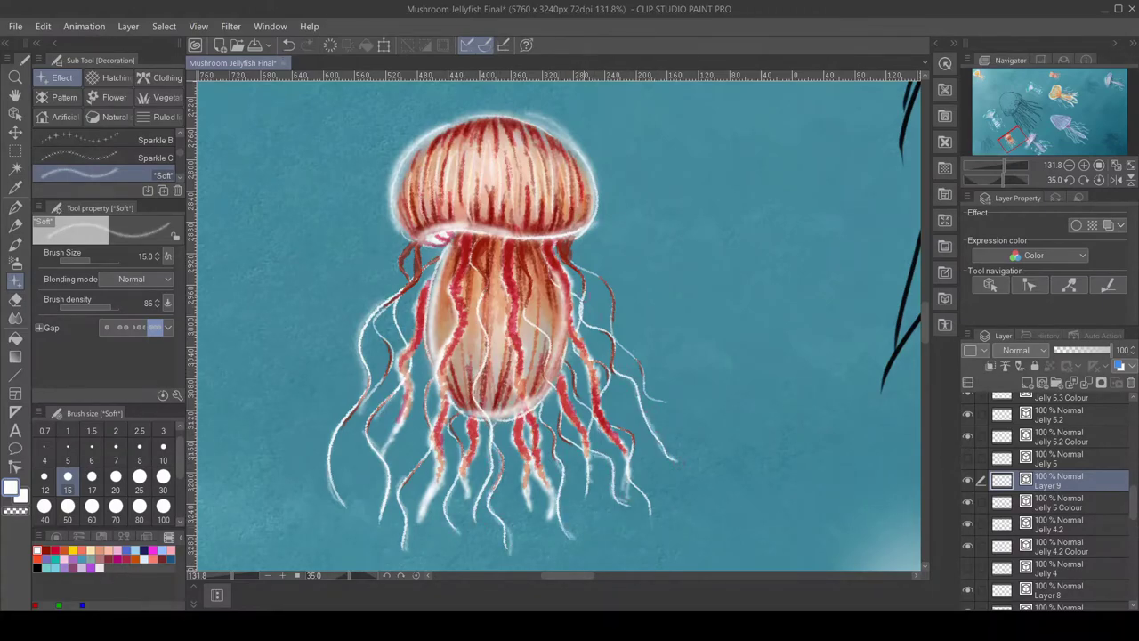
pyautogui.moveTo(571, 290)
pyautogui.mouseDown()
pyautogui.moveTo(611, 339)
pyautogui.moveTo(523, 392)
pyautogui.mouseUp()
pyautogui.moveTo(569, 258)
pyautogui.mouseDown()
pyautogui.moveTo(618, 343)
pyautogui.moveTo(673, 402)
pyautogui.mouseUp()
pyautogui.moveTo(499, 295); pyautogui.dragTo(495, 385)
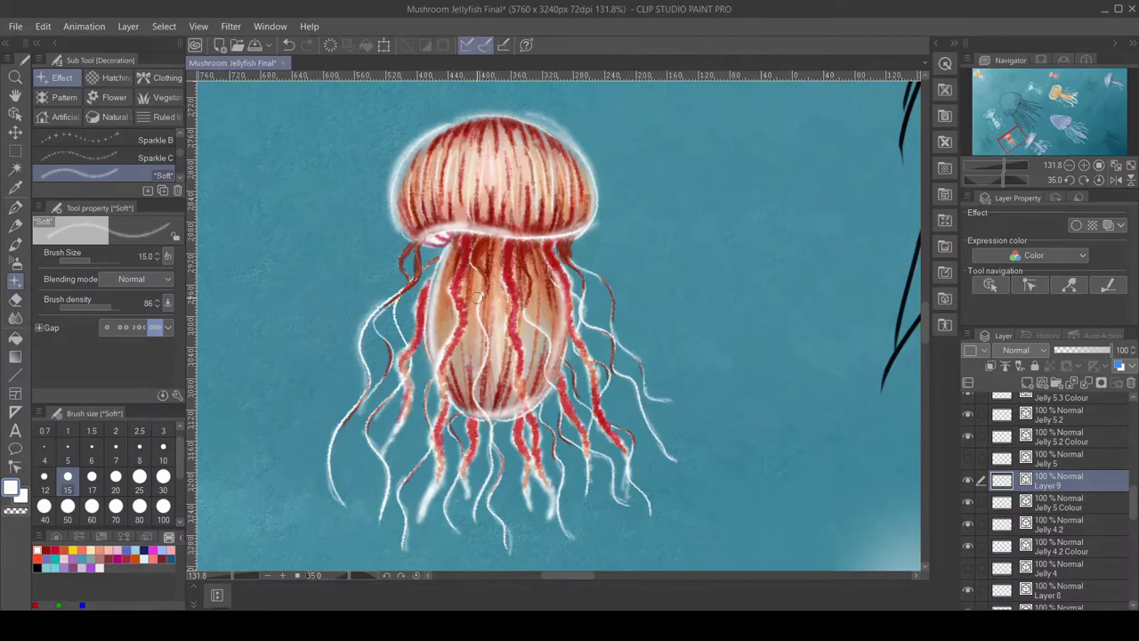
pyautogui.moveTo(445, 289); pyautogui.dragTo(445, 342)
pyautogui.moveTo(549, 284); pyautogui.dragTo(547, 341)
pyautogui.moveTo(539, 287); pyautogui.dragTo(523, 377)
pyautogui.moveTo(472, 317); pyautogui.dragTo(467, 381)
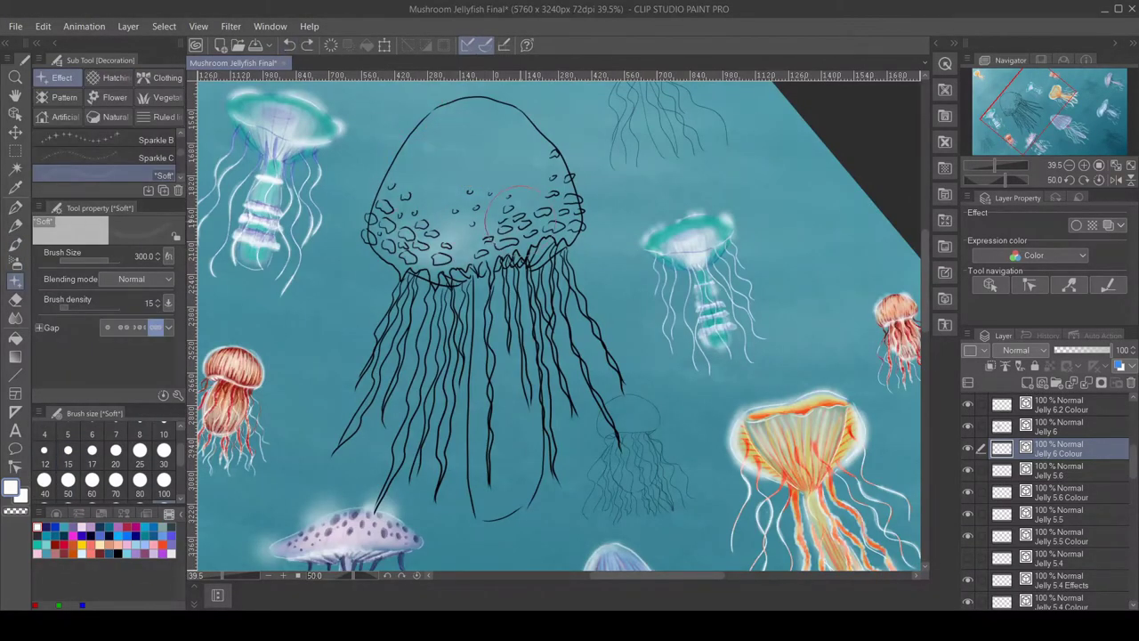
# Airbrush a soft white glow over the mushroom jellyfish's dome and down its stem.
pyautogui.moveTo(521, 218)
pyautogui.mouseDown()
pyautogui.moveTo(462, 187)
pyautogui.moveTo(472, 134)
pyautogui.moveTo(516, 178)
pyautogui.moveTo(454, 239)
pyautogui.moveTo(498, 178)
pyautogui.moveTo(462, 231)
pyautogui.mouseUp()
pyautogui.moveTo(463, 178)
pyautogui.mouseDown()
pyautogui.moveTo(498, 204)
pyautogui.moveTo(495, 426)
pyautogui.moveTo(507, 498)
pyautogui.mouseUp()
pyautogui.moveTo(498, 267)
pyautogui.mouseDown()
pyautogui.moveTo(498, 453)
pyautogui.moveTo(512, 418)
pyautogui.mouseUp()
# Dot white highlights in the dome scales and draw size-12 white highlights along the tentacles.
pyautogui.click(16, 246)
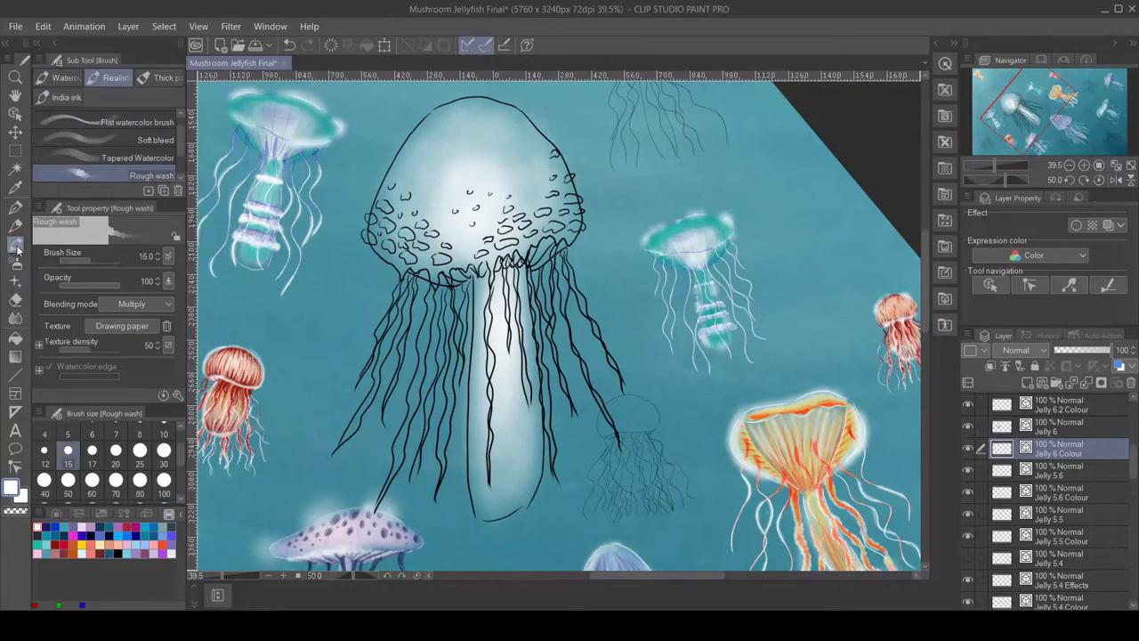
pyautogui.click(15, 226)
pyautogui.click(405, 194)
pyautogui.click(384, 204)
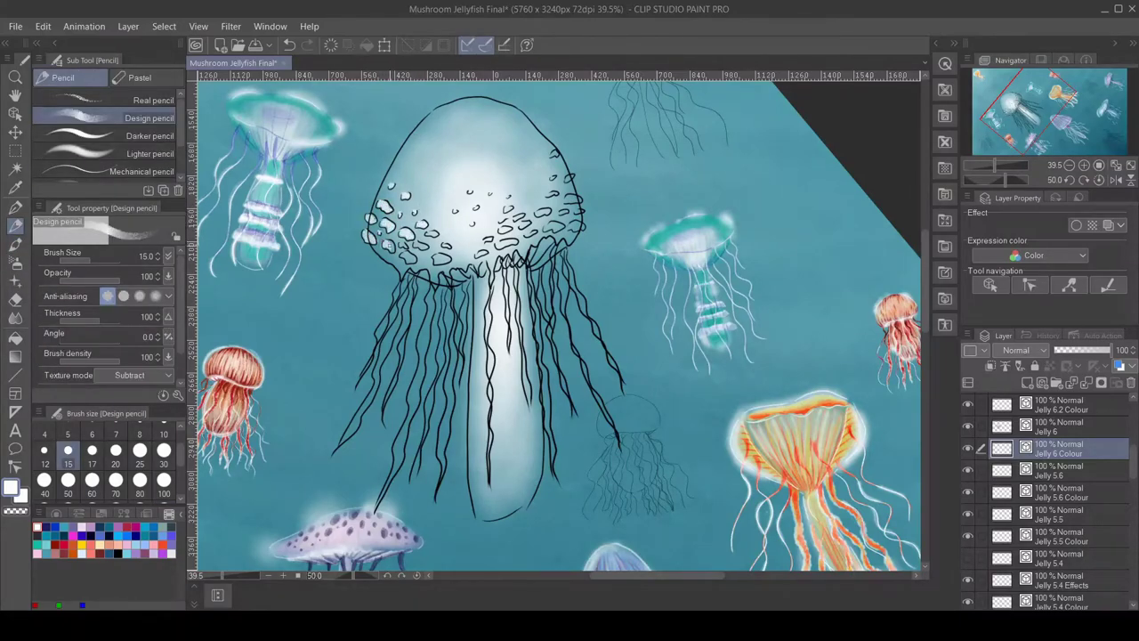
pyautogui.click(414, 259)
pyautogui.click(444, 259)
pyautogui.click(573, 199)
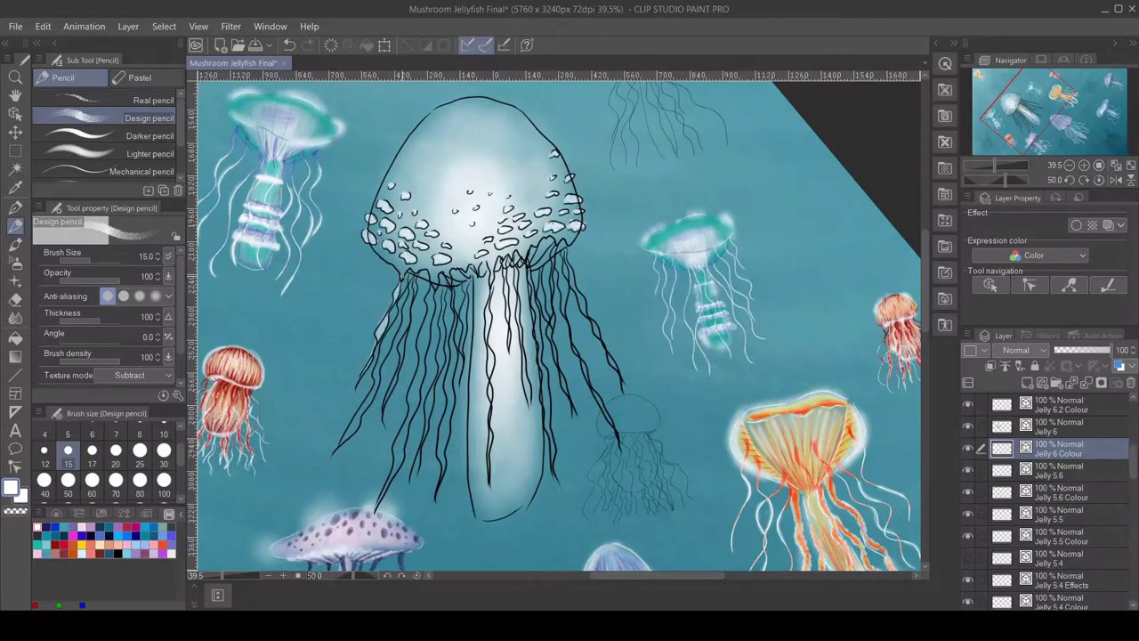
pyautogui.click(43, 450)
pyautogui.moveTo(340, 443); pyautogui.dragTo(398, 322)
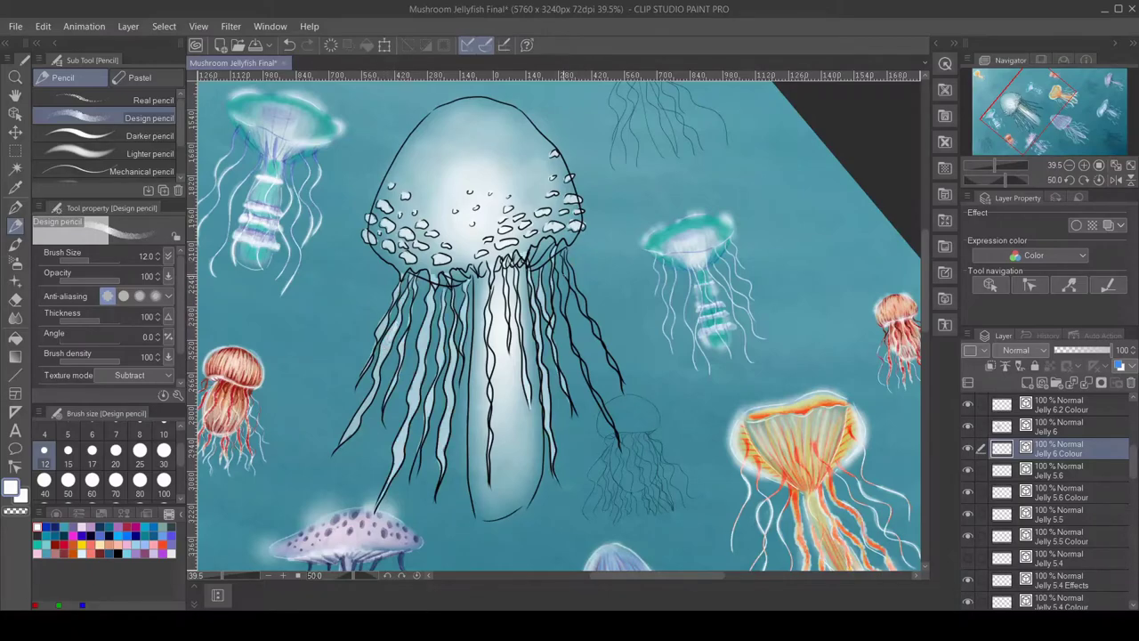
pyautogui.moveTo(562, 274); pyautogui.dragTo(567, 316)
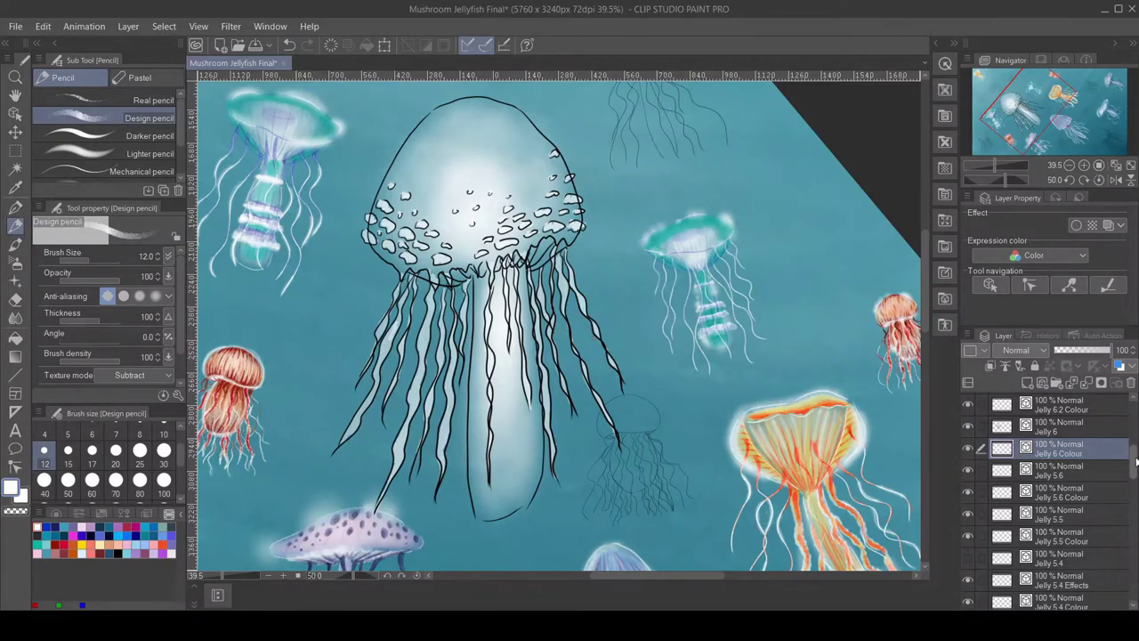
# Erase stray marks near the right tentacles on Layer 1 with the soft eraser.
pyautogui.scroll(-10, 1050, 499)
pyautogui.click(1041, 577)
pyautogui.press('e')
pyautogui.moveTo(534, 240)
pyautogui.mouseDown()
pyautogui.moveTo(532, 264)
pyautogui.moveTo(452, 280)
pyautogui.moveTo(410, 270)
pyautogui.mouseUp()
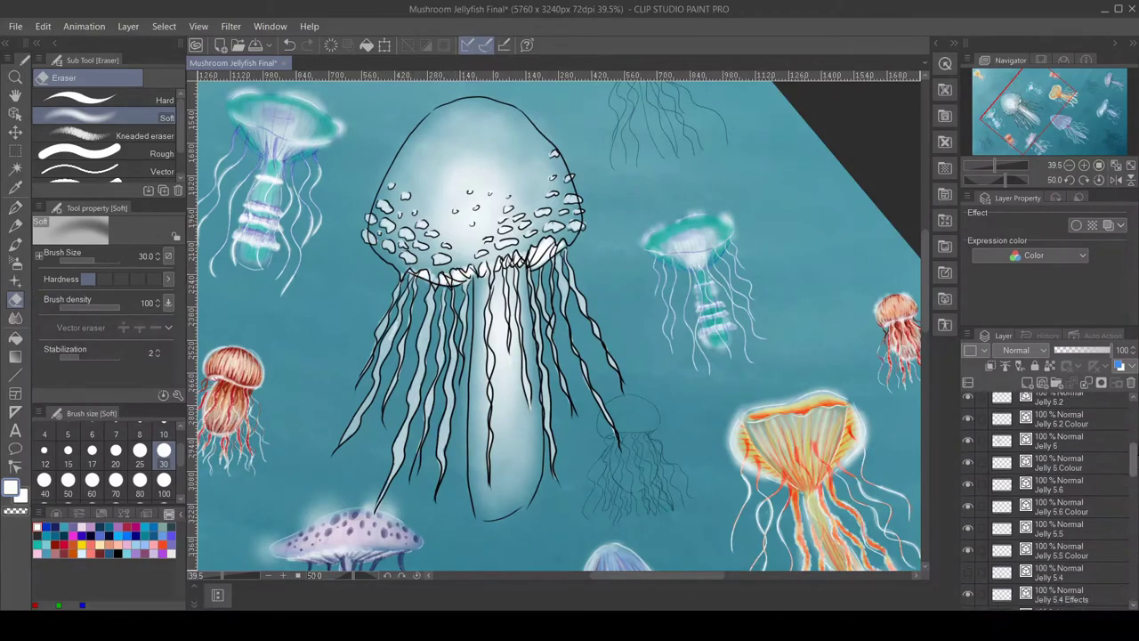
# Hide the Jelly 6 line art and add a thin red rough-wash edge on the Jelly 6 Colour layer.
pyautogui.scroll(10, 1050, 498)
pyautogui.click(1050, 451)
pyautogui.click(968, 430)
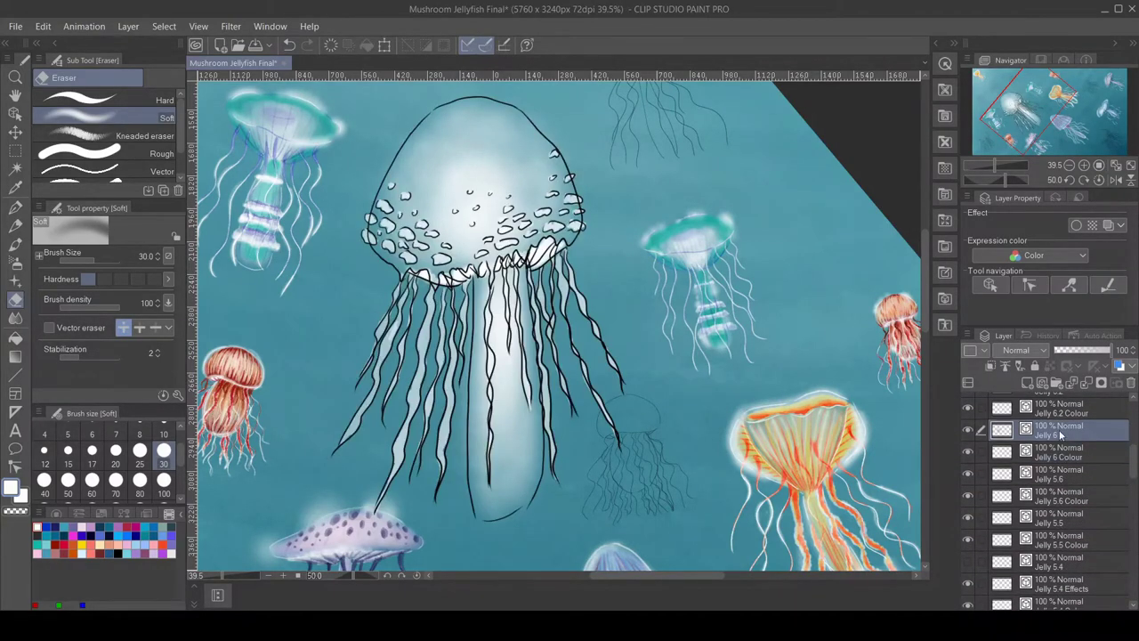
pyautogui.press('b')
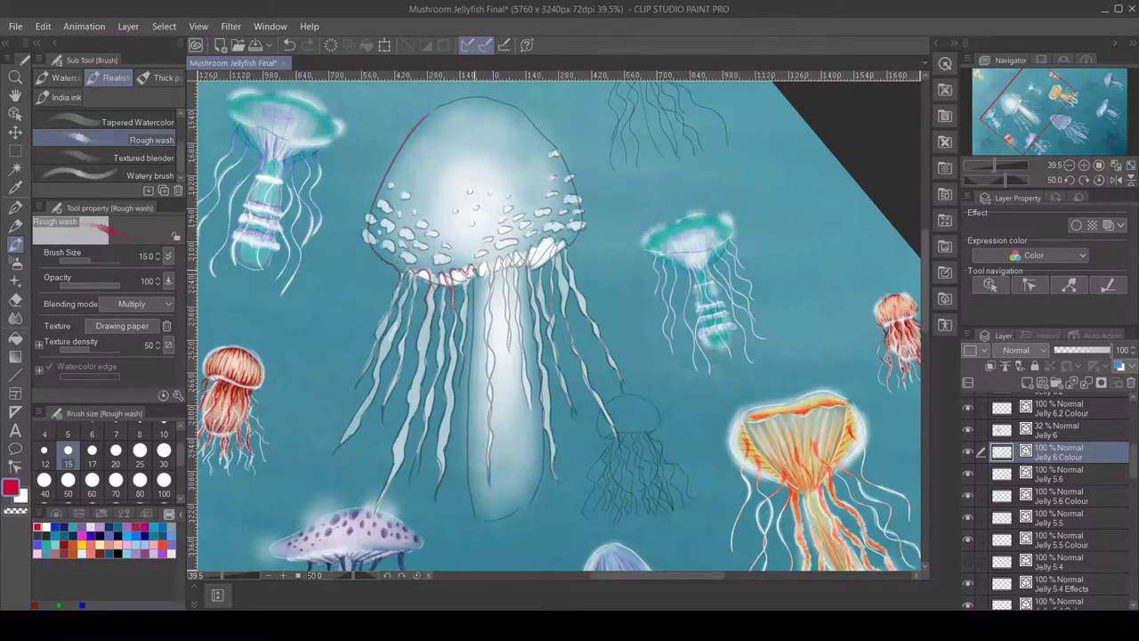
pyautogui.moveTo(527, 257)
pyautogui.mouseDown()
pyautogui.moveTo(532, 284)
pyautogui.moveTo(511, 258)
pyautogui.moveTo(520, 299)
pyautogui.mouseUp()
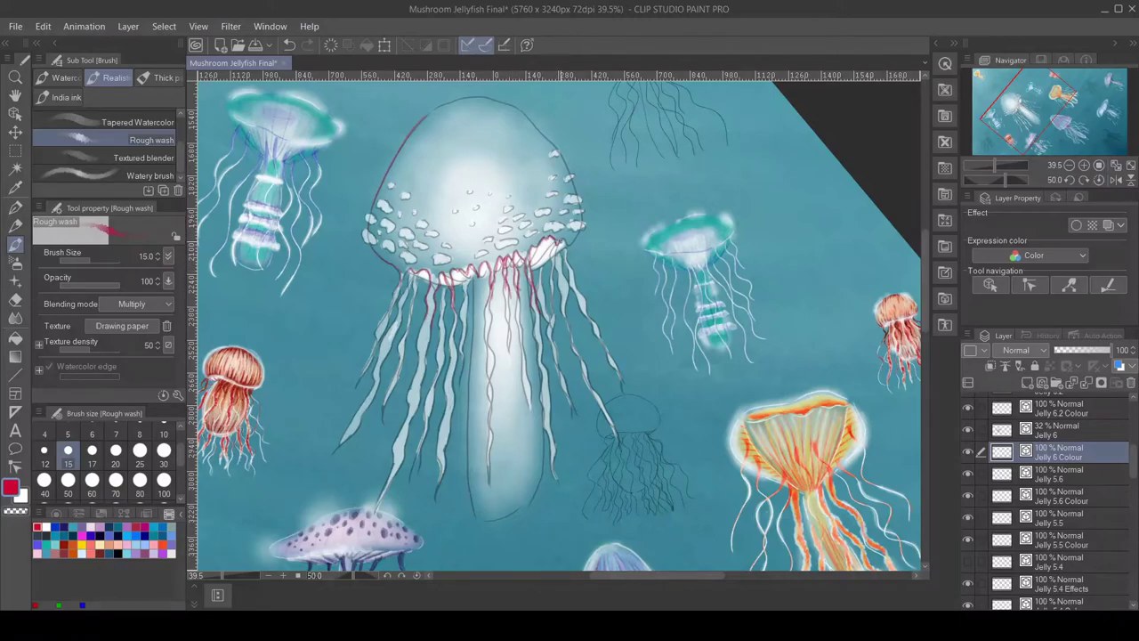
# Blend the cap's highlights and the lower stem shading smooth with the Textured blender.
pyautogui.click(156, 158)
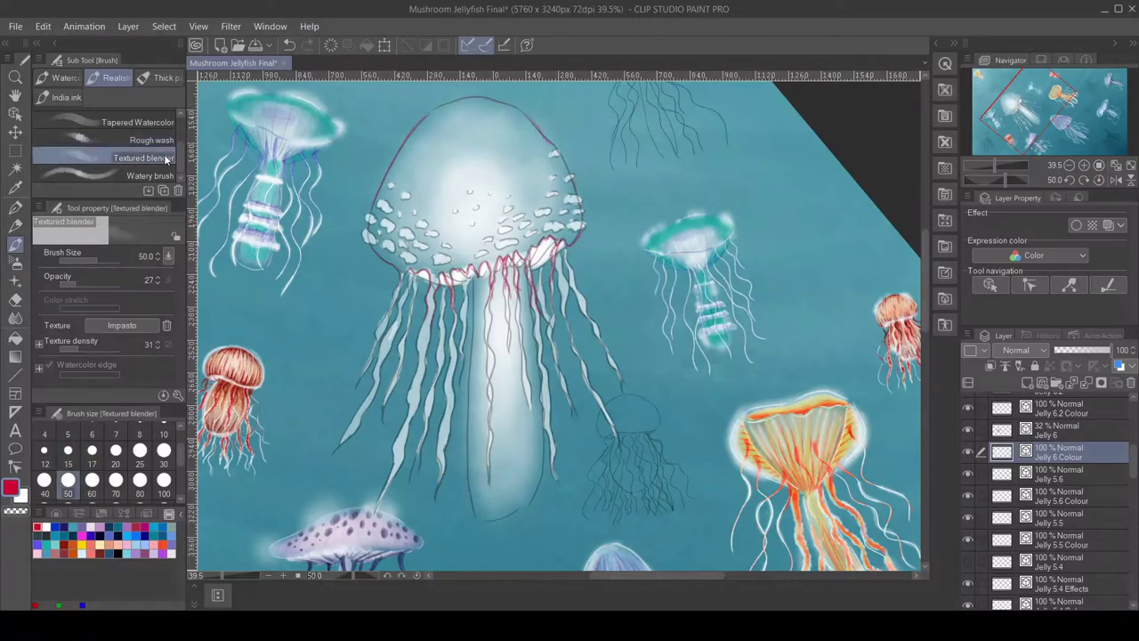
pyautogui.moveTo(393, 196); pyautogui.dragTo(550, 172)
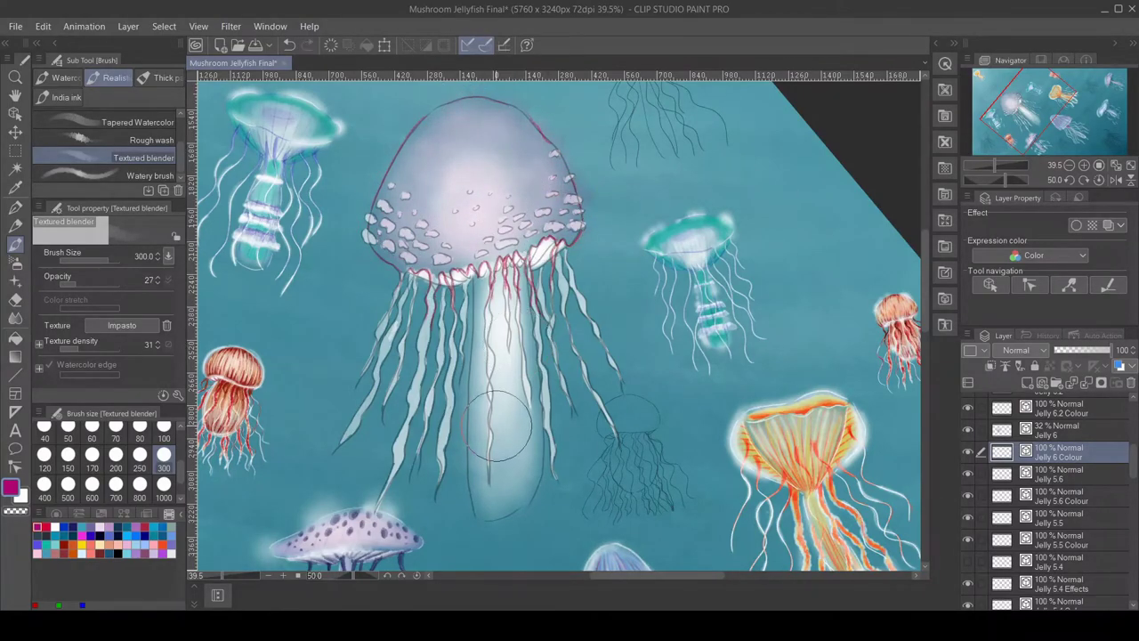
pyautogui.moveTo(512, 383); pyautogui.dragTo(503, 480)
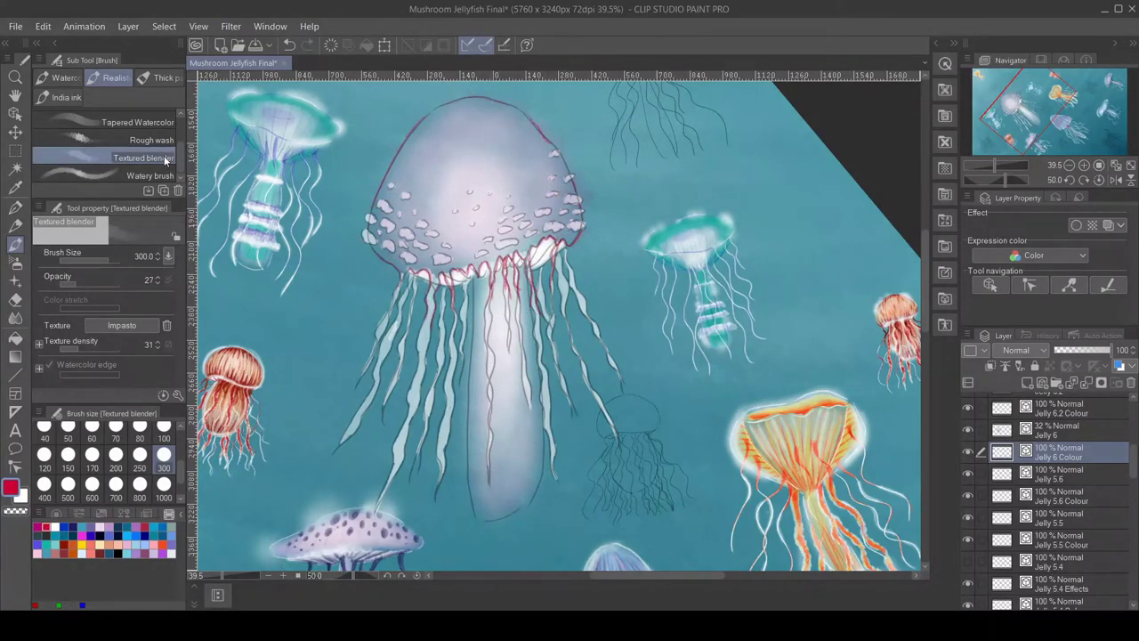
pyautogui.click(147, 140)
# Tint the cap's edges pink and add darker pink streaks through its centre.
pyautogui.moveTo(401, 266)
pyautogui.mouseDown()
pyautogui.moveTo(378, 233)
pyautogui.moveTo(385, 169)
pyautogui.moveTo(403, 256)
pyautogui.moveTo(409, 227)
pyautogui.moveTo(392, 222)
pyautogui.moveTo(399, 285)
pyautogui.moveTo(410, 192)
pyautogui.moveTo(375, 222)
pyautogui.moveTo(416, 287)
pyautogui.moveTo(543, 204)
pyautogui.moveTo(560, 231)
pyautogui.mouseUp()
pyautogui.moveTo(560, 156); pyautogui.dragTo(573, 240)
pyautogui.moveTo(574, 176); pyautogui.dragTo(565, 244)
pyautogui.moveTo(553, 192)
pyautogui.mouseDown()
pyautogui.moveTo(557, 230)
pyautogui.moveTo(545, 238)
pyautogui.mouseUp()
pyautogui.moveTo(529, 189); pyautogui.dragTo(525, 254)
pyautogui.moveTo(515, 185)
pyautogui.mouseDown()
pyautogui.moveTo(513, 256)
pyautogui.moveTo(500, 258)
pyautogui.mouseUp()
pyautogui.moveTo(488, 203); pyautogui.dragTo(486, 265)
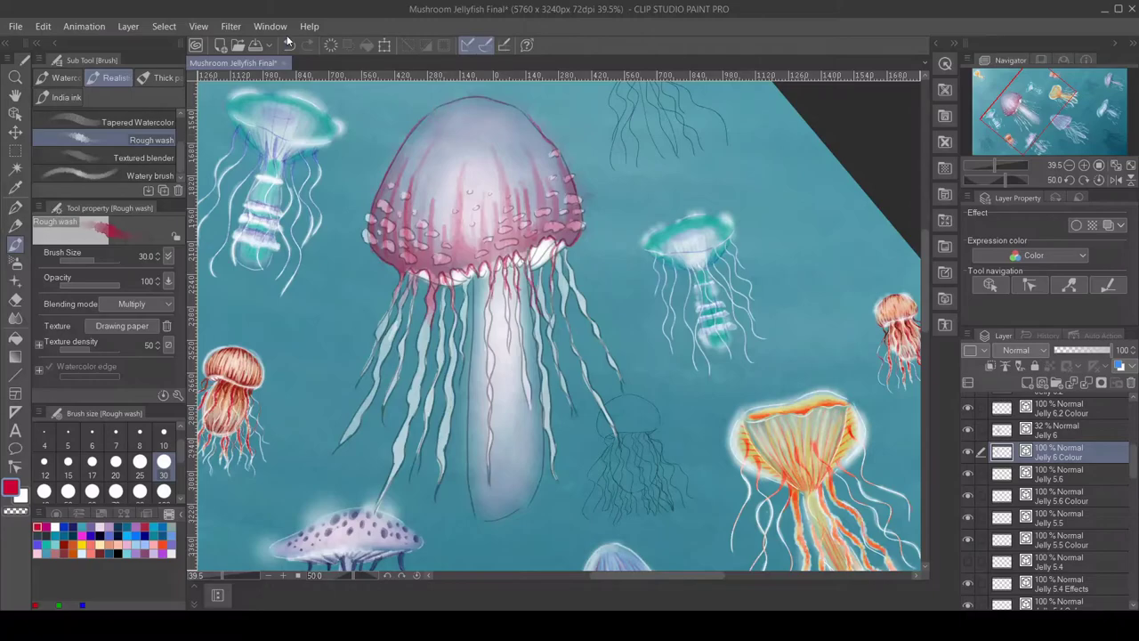
# Streak dark pink down the upper cap at brush size 15, then 30.
pyautogui.click(67, 461)
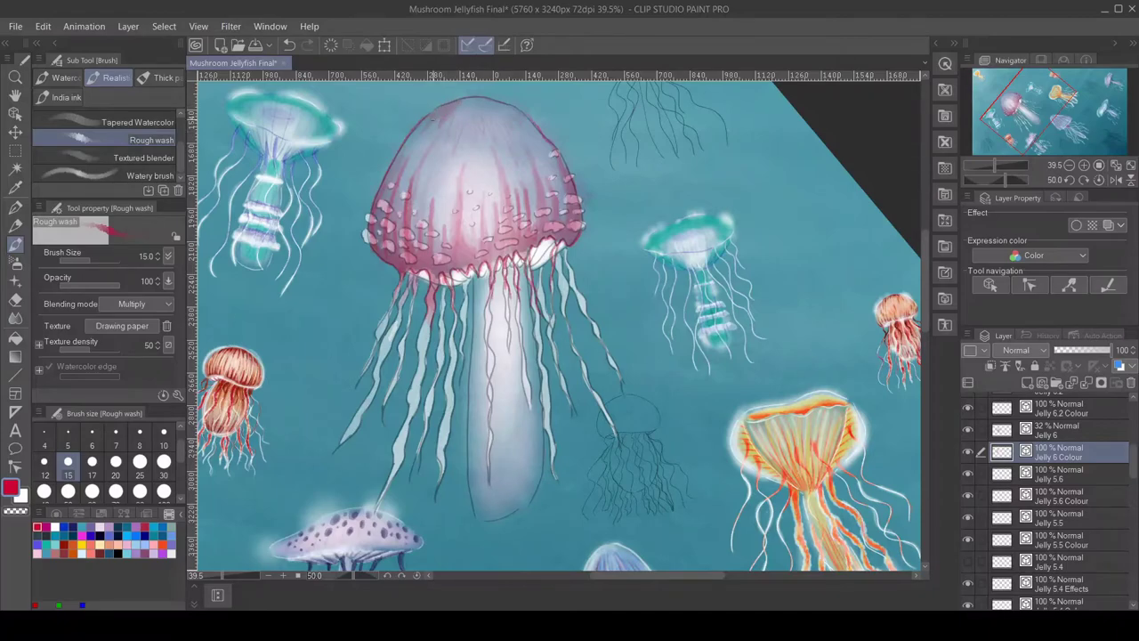
pyautogui.moveTo(459, 100)
pyautogui.mouseDown()
pyautogui.moveTo(450, 137)
pyautogui.moveTo(461, 149)
pyautogui.mouseUp()
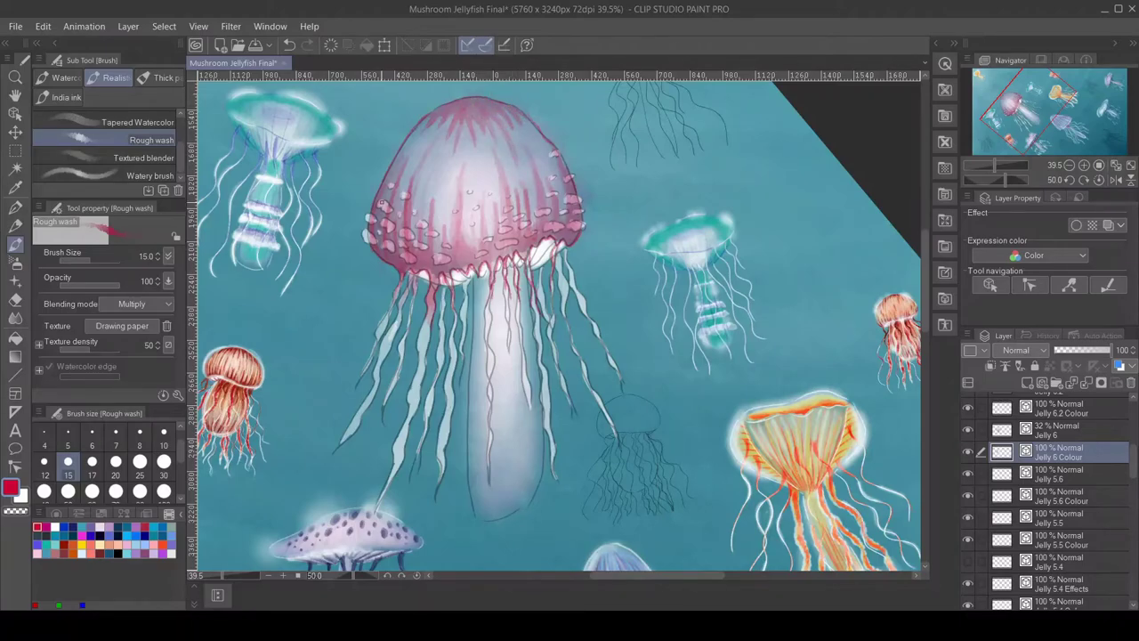
pyautogui.click(164, 461)
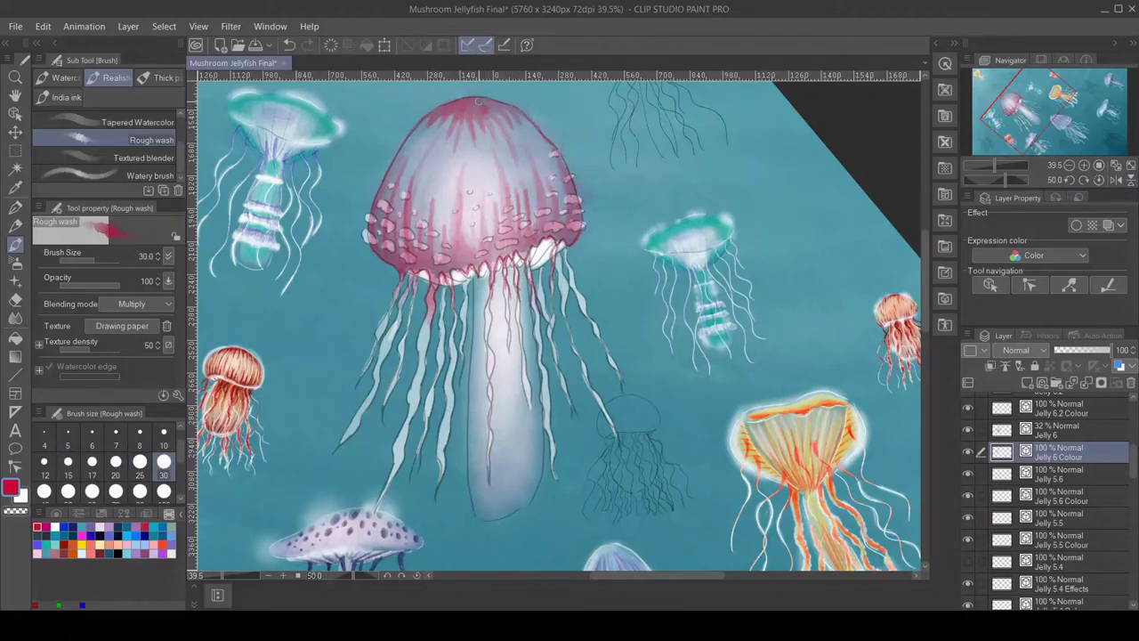
pyautogui.moveTo(480, 102)
pyautogui.mouseDown()
pyautogui.moveTo(486, 137)
pyautogui.moveTo(504, 149)
pyautogui.moveTo(500, 111)
pyautogui.moveTo(449, 148)
pyautogui.mouseUp()
pyautogui.moveTo(436, 118)
pyautogui.mouseDown()
pyautogui.moveTo(445, 137)
pyautogui.moveTo(504, 105)
pyautogui.moveTo(537, 133)
pyautogui.mouseUp()
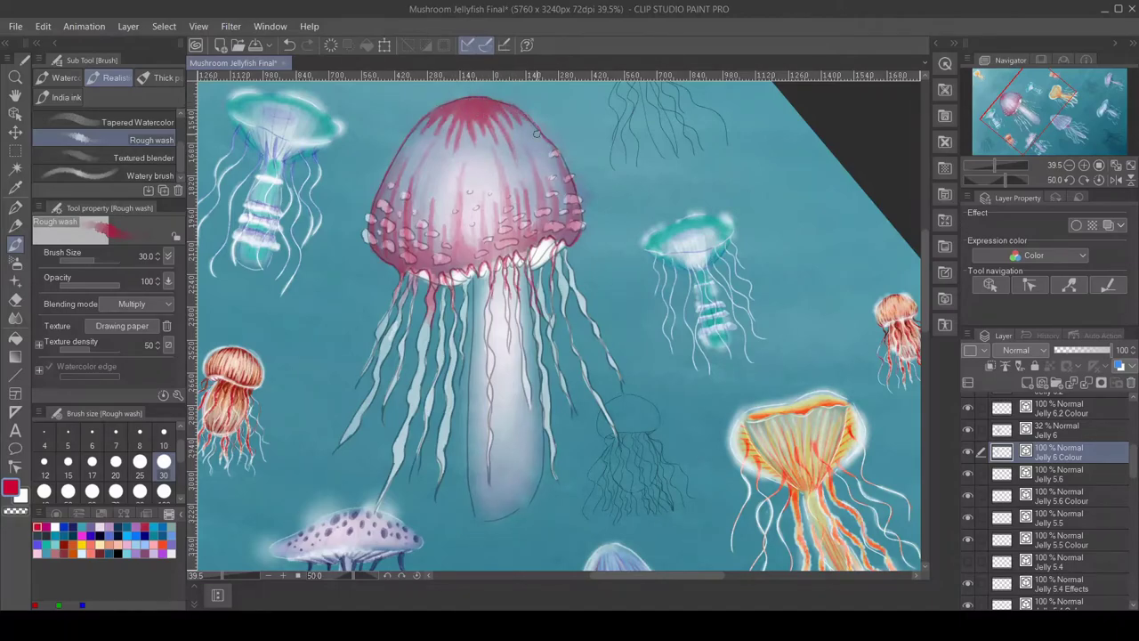
# Darken the cap's left edge and paint dark pink vertical streaks across it.
pyautogui.moveTo(373, 210); pyautogui.dragTo(374, 224)
pyautogui.moveTo(375, 243); pyautogui.dragTo(379, 250)
pyautogui.moveTo(383, 150); pyautogui.dragTo(392, 239)
pyautogui.moveTo(395, 210); pyautogui.dragTo(399, 251)
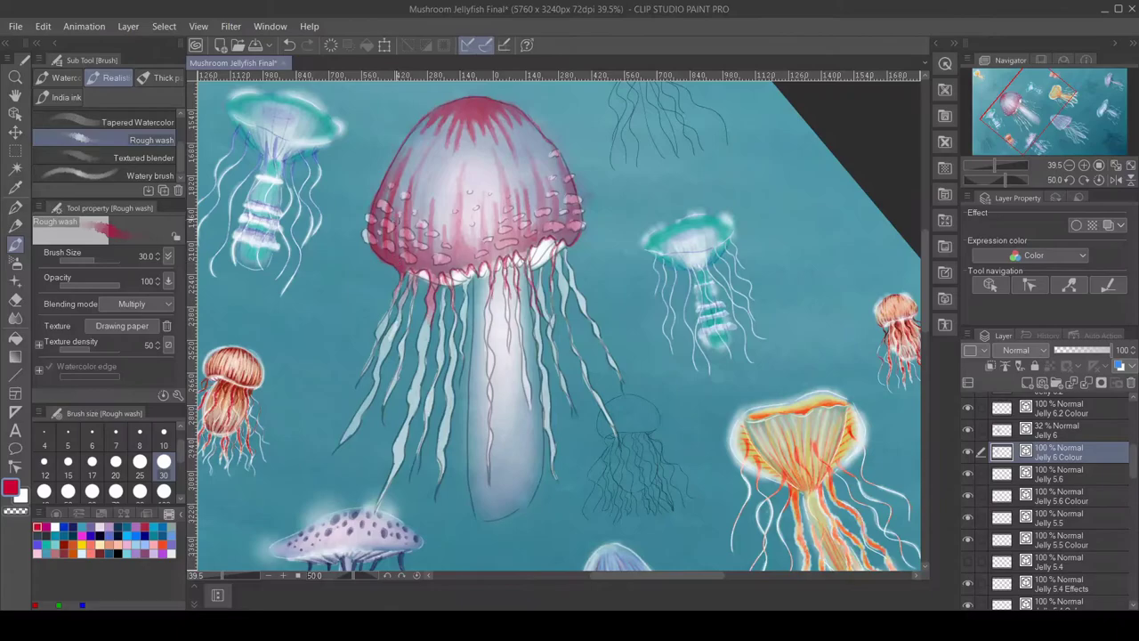
pyautogui.moveTo(408, 171)
pyautogui.mouseDown()
pyautogui.moveTo(413, 267)
pyautogui.moveTo(431, 269)
pyautogui.mouseUp()
pyautogui.moveTo(436, 216); pyautogui.dragTo(442, 278)
pyautogui.moveTo(454, 267)
pyautogui.mouseDown()
pyautogui.moveTo(460, 167)
pyautogui.moveTo(461, 262)
pyautogui.mouseUp()
pyautogui.moveTo(499, 169); pyautogui.dragTo(504, 267)
pyautogui.moveTo(552, 178); pyautogui.dragTo(569, 231)
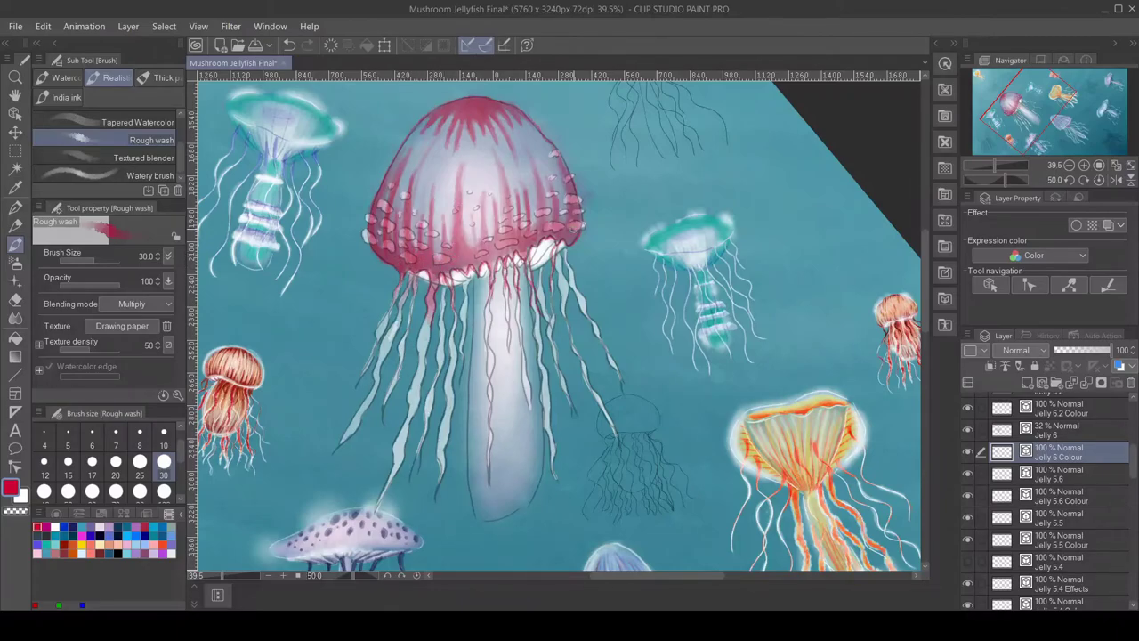
# Pick a darker red and streak the cap vertically from left edge to right side.
pyautogui.click(148, 531)
pyautogui.moveTo(382, 204); pyautogui.dragTo(384, 256)
pyautogui.moveTo(373, 183); pyautogui.dragTo(383, 212)
pyautogui.moveTo(405, 194)
pyautogui.mouseDown()
pyautogui.moveTo(411, 269)
pyautogui.moveTo(432, 293)
pyautogui.mouseUp()
pyautogui.moveTo(447, 165); pyautogui.dragTo(458, 273)
pyautogui.moveTo(462, 226); pyautogui.dragTo(473, 267)
pyautogui.moveTo(484, 193); pyautogui.dragTo(495, 271)
pyautogui.moveTo(506, 176)
pyautogui.mouseDown()
pyautogui.moveTo(508, 257)
pyautogui.moveTo(530, 258)
pyautogui.mouseUp()
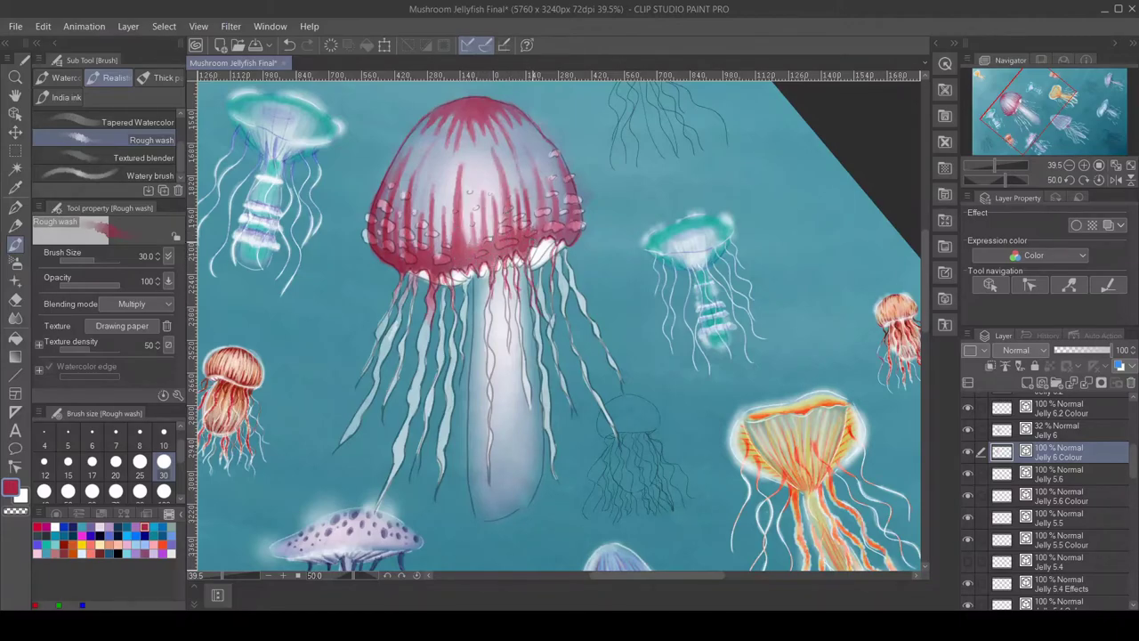
pyautogui.moveTo(534, 160)
pyautogui.mouseDown()
pyautogui.moveTo(541, 245)
pyautogui.moveTo(552, 240)
pyautogui.mouseUp()
pyautogui.moveTo(554, 183); pyautogui.dragTo(569, 237)
pyautogui.moveTo(570, 192); pyautogui.dragTo(577, 246)
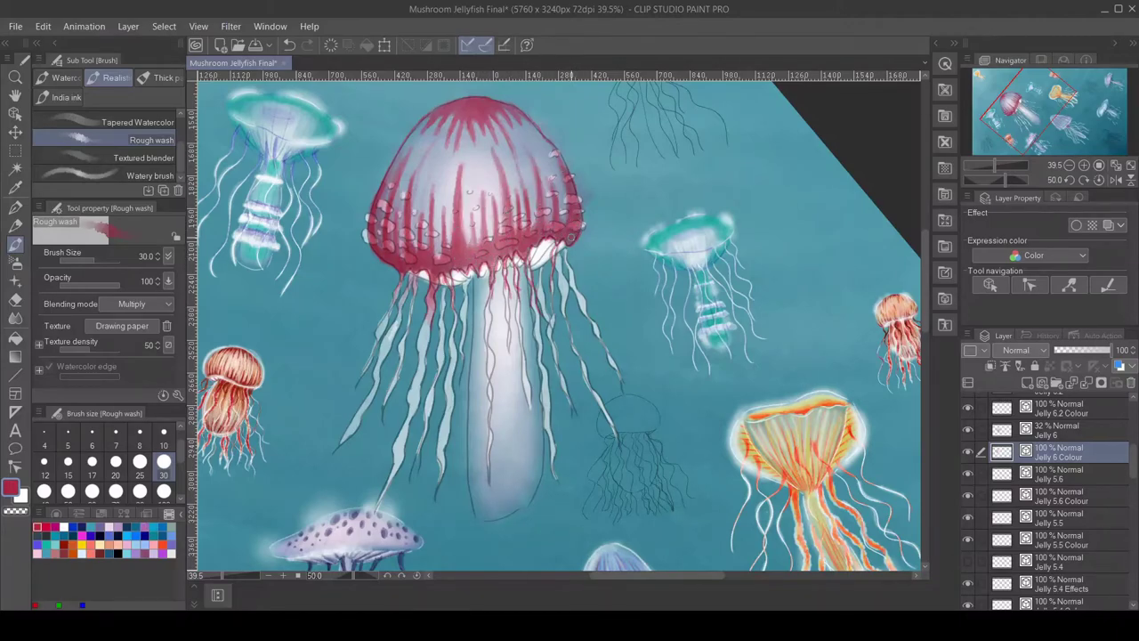
pyautogui.press('e')
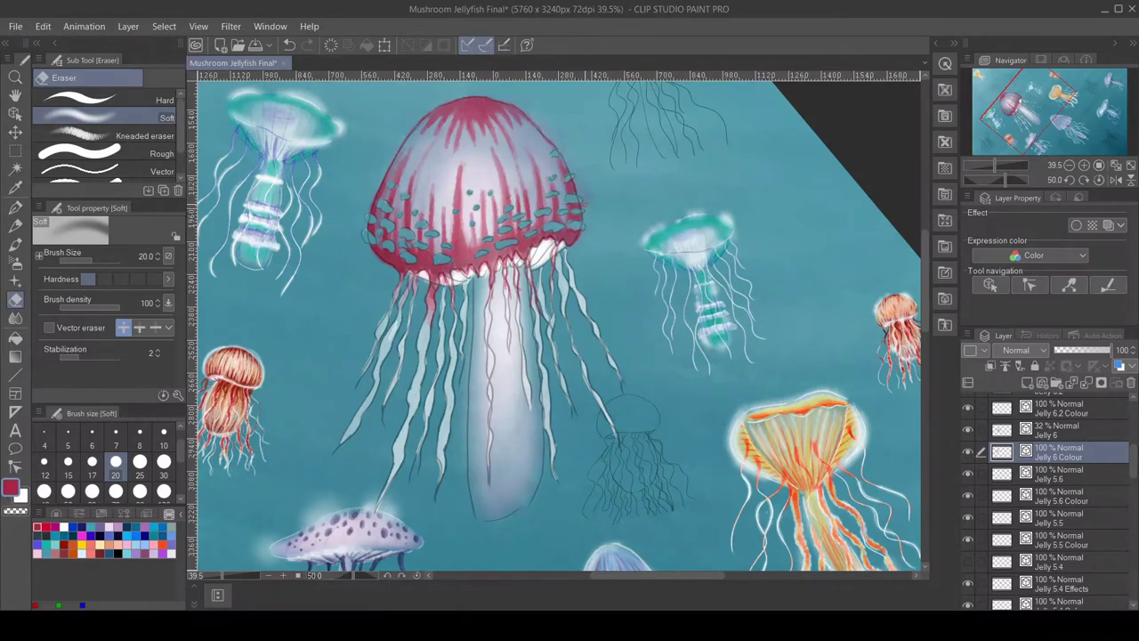
# Pick dark blue and paint light vertical highlight strokes across the dome.
pyautogui.click(140, 540)
pyautogui.press('b')
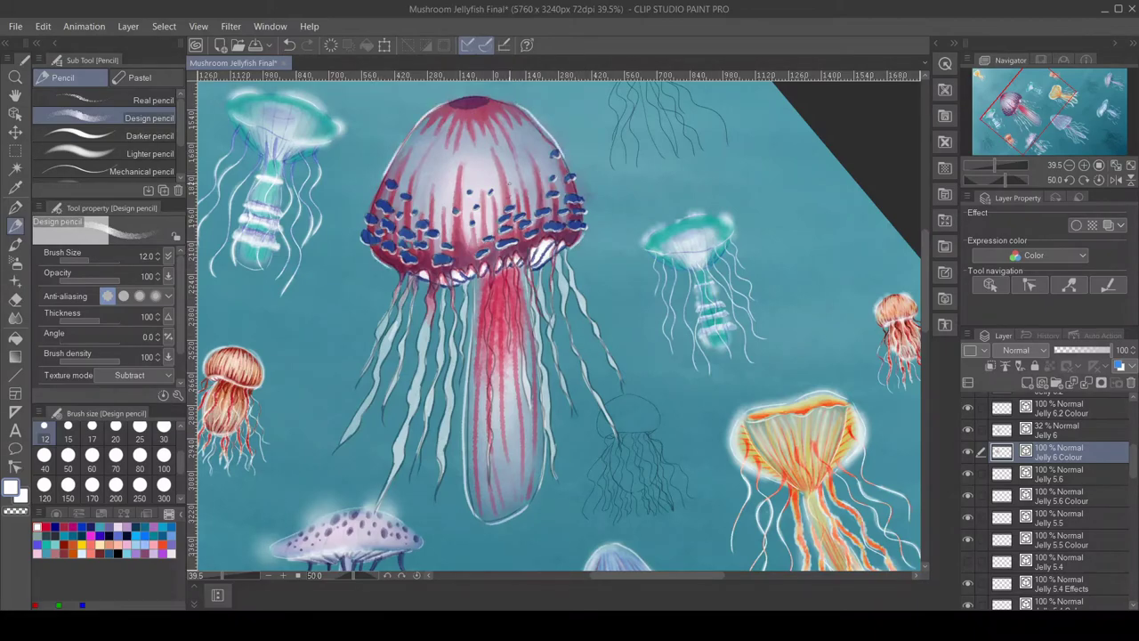
pyautogui.moveTo(420, 153); pyautogui.dragTo(436, 217)
pyautogui.moveTo(461, 128); pyautogui.dragTo(454, 191)
pyautogui.moveTo(508, 121); pyautogui.dragTo(525, 197)
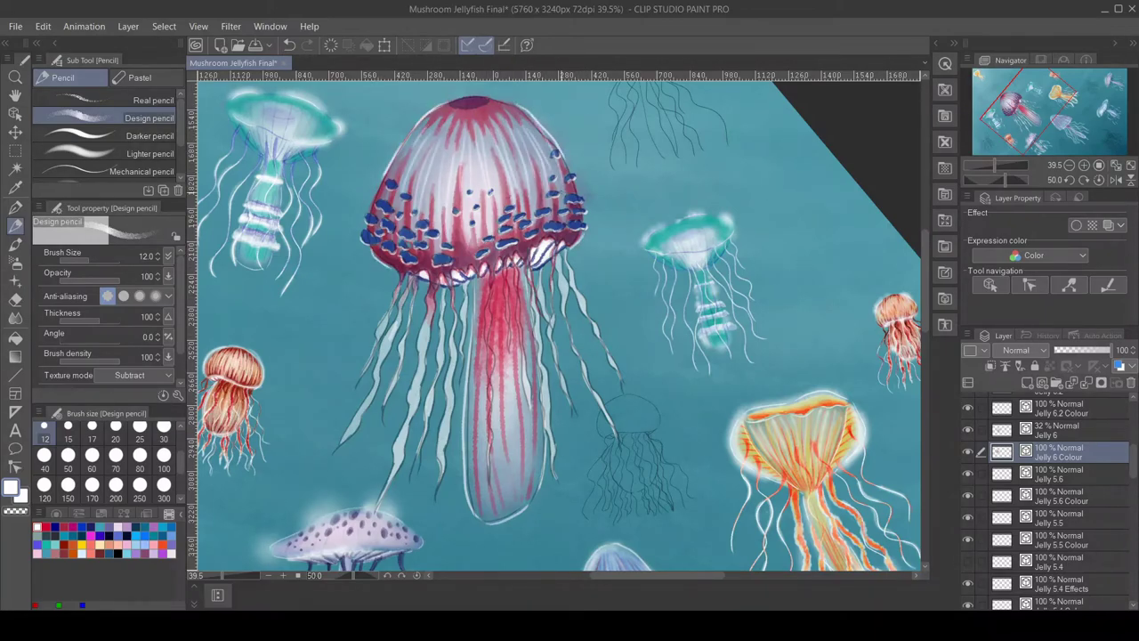
pyautogui.moveTo(543, 118); pyautogui.dragTo(534, 186)
# Streak the jellyfish's stem with dark red rough-wash strokes.
pyautogui.press('b')
pyautogui.moveTo(470, 412)
pyautogui.mouseDown()
pyautogui.moveTo(470, 504)
pyautogui.moveTo(499, 500)
pyautogui.mouseUp()
pyautogui.moveTo(515, 409); pyautogui.dragTo(515, 490)
pyautogui.moveTo(526, 381); pyautogui.dragTo(527, 499)
pyautogui.moveTo(482, 272); pyautogui.dragTo(491, 344)
pyautogui.moveTo(501, 276); pyautogui.dragTo(501, 331)
pyautogui.moveTo(513, 288); pyautogui.dragTo(513, 321)
pyautogui.moveTo(523, 278); pyautogui.dragTo(524, 317)
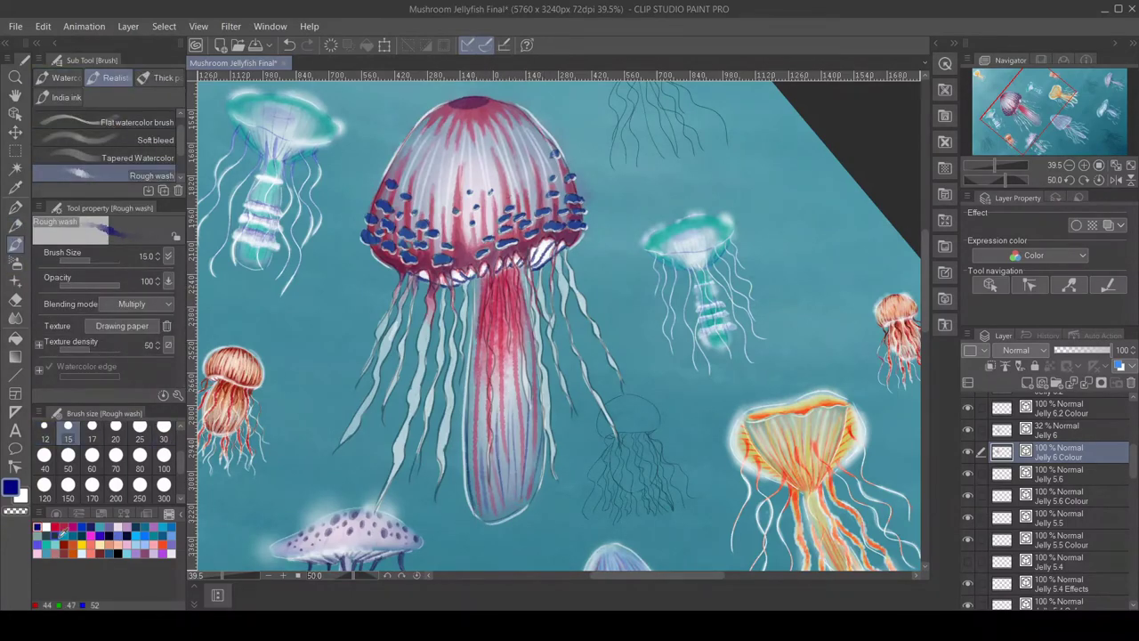
# Wash the tentacles beside the stem red at size 20, then darken the bell top at size 30.
pyautogui.click(60, 528)
pyautogui.click(115, 436)
pyautogui.moveTo(381, 334); pyautogui.dragTo(372, 360)
pyautogui.moveTo(413, 272); pyautogui.dragTo(403, 300)
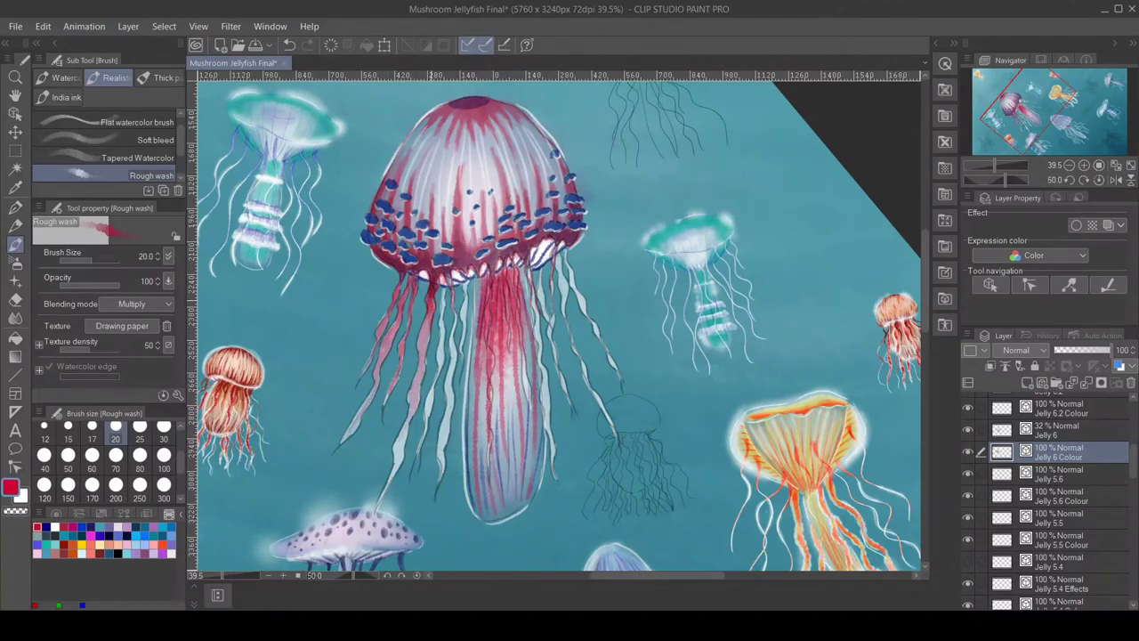
pyautogui.hotkey('ctrl', 'z')
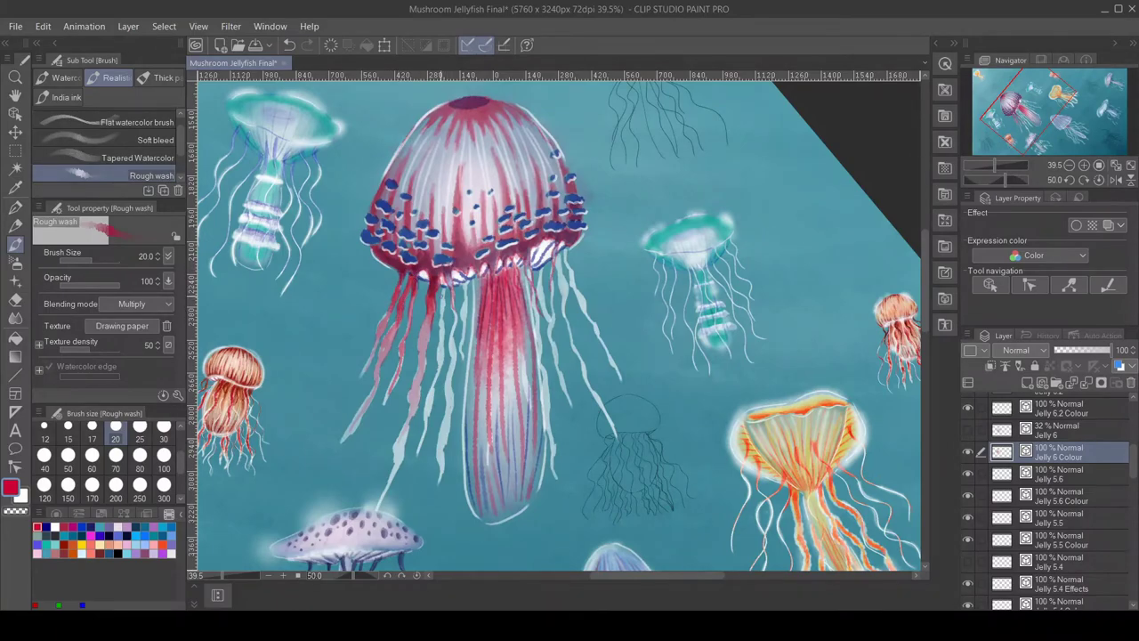
pyautogui.moveTo(440, 273); pyautogui.dragTo(454, 416)
pyautogui.moveTo(507, 251); pyautogui.dragTo(548, 406)
pyautogui.moveTo(539, 267); pyautogui.dragTo(553, 343)
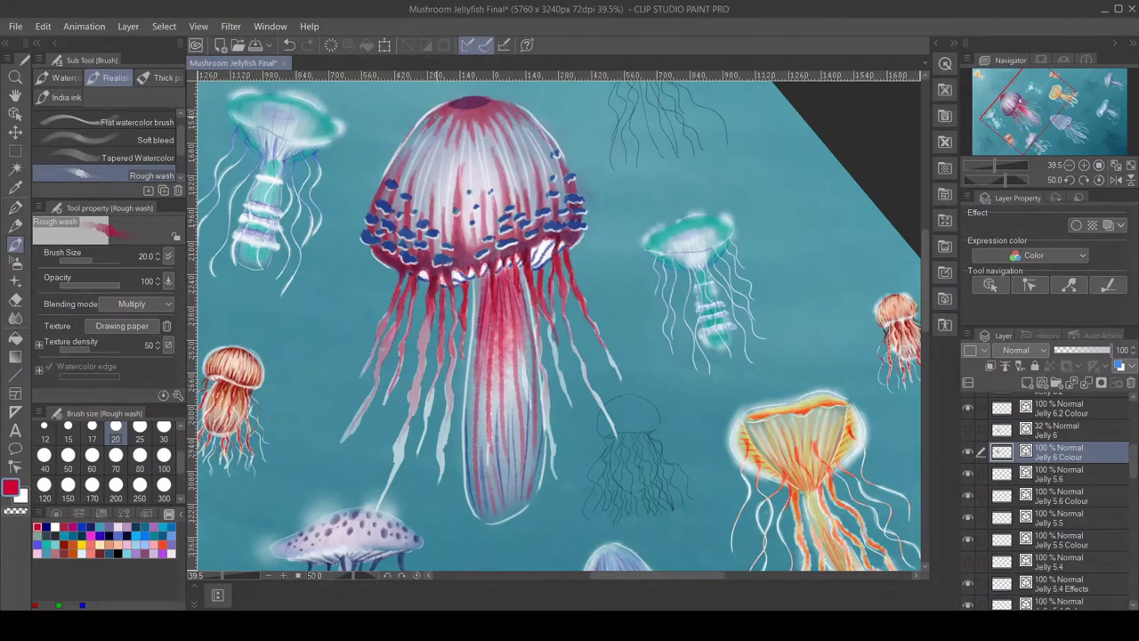
pyautogui.press(']')
pyautogui.press(']')
pyautogui.moveTo(466, 99); pyautogui.dragTo(491, 101)
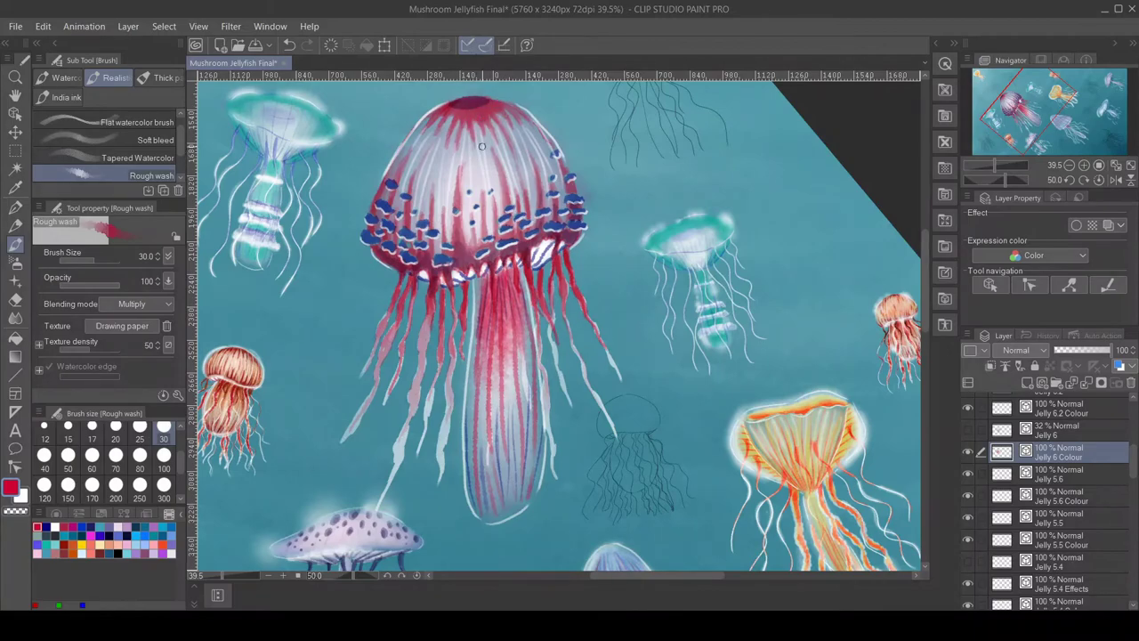
# Paint soft white glows along the red jellyfish's left, middle and right tentacles at size 60.
pyautogui.press('b')
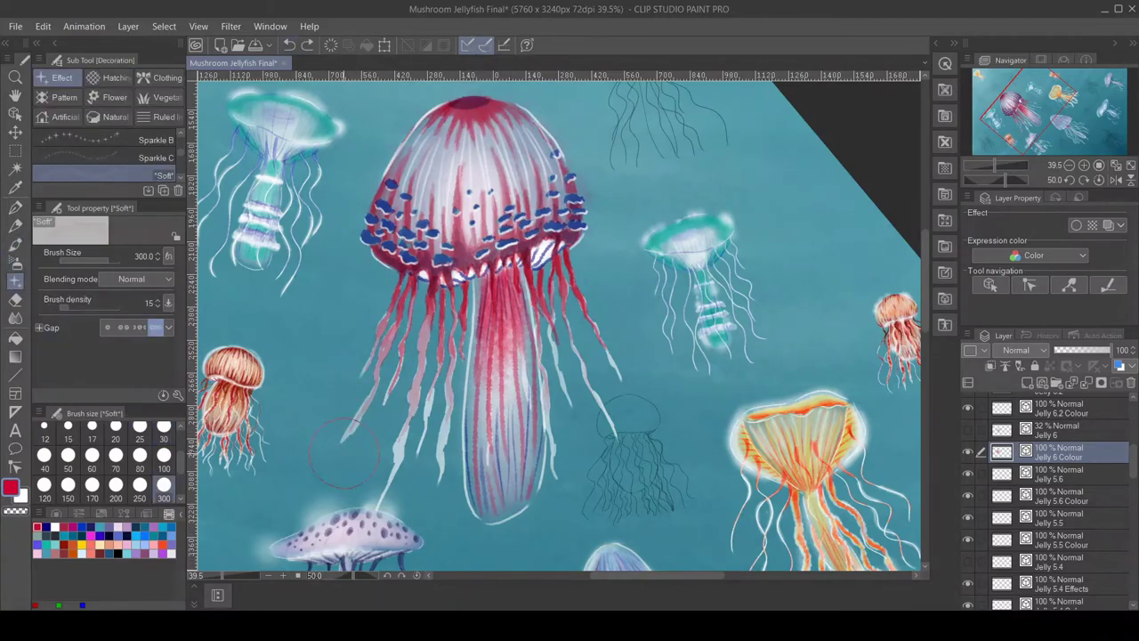
pyautogui.press('x')
pyautogui.moveTo(354, 424); pyautogui.dragTo(343, 445)
pyautogui.moveTo(378, 381); pyautogui.dragTo(347, 441)
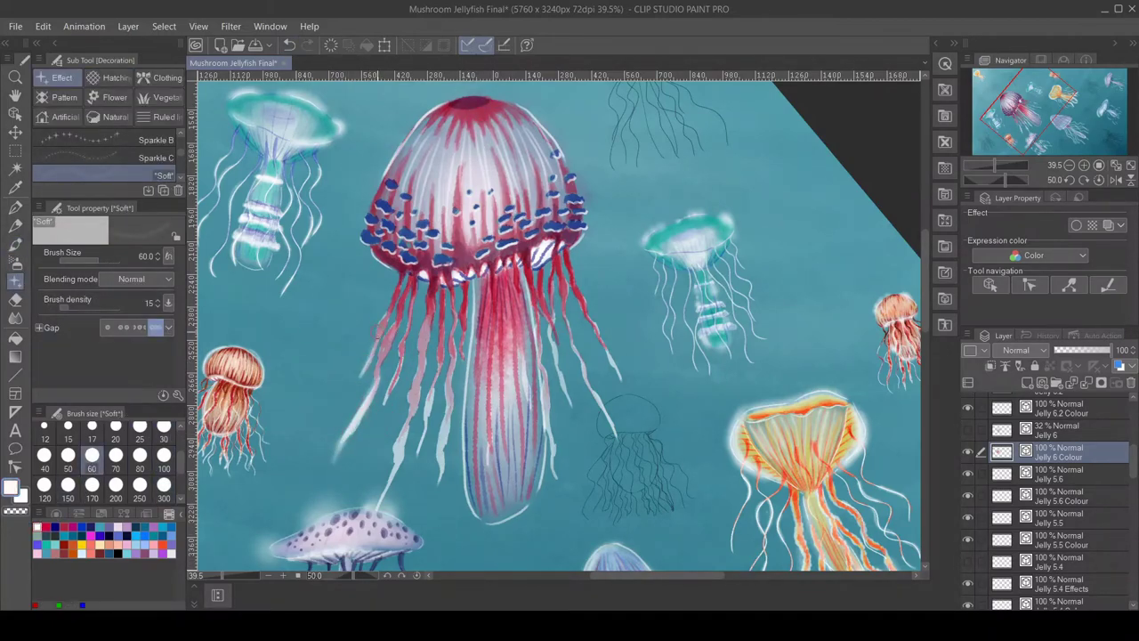
pyautogui.moveTo(378, 334); pyautogui.dragTo(370, 356)
pyautogui.moveTo(398, 448); pyautogui.dragTo(402, 426)
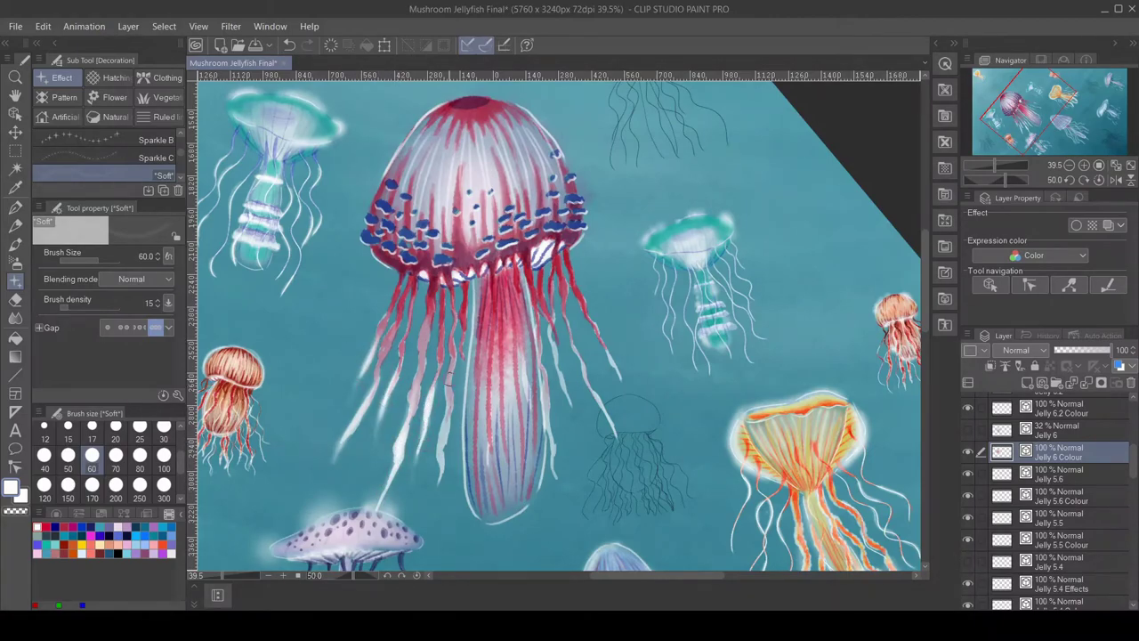
pyautogui.moveTo(449, 380); pyautogui.dragTo(436, 456)
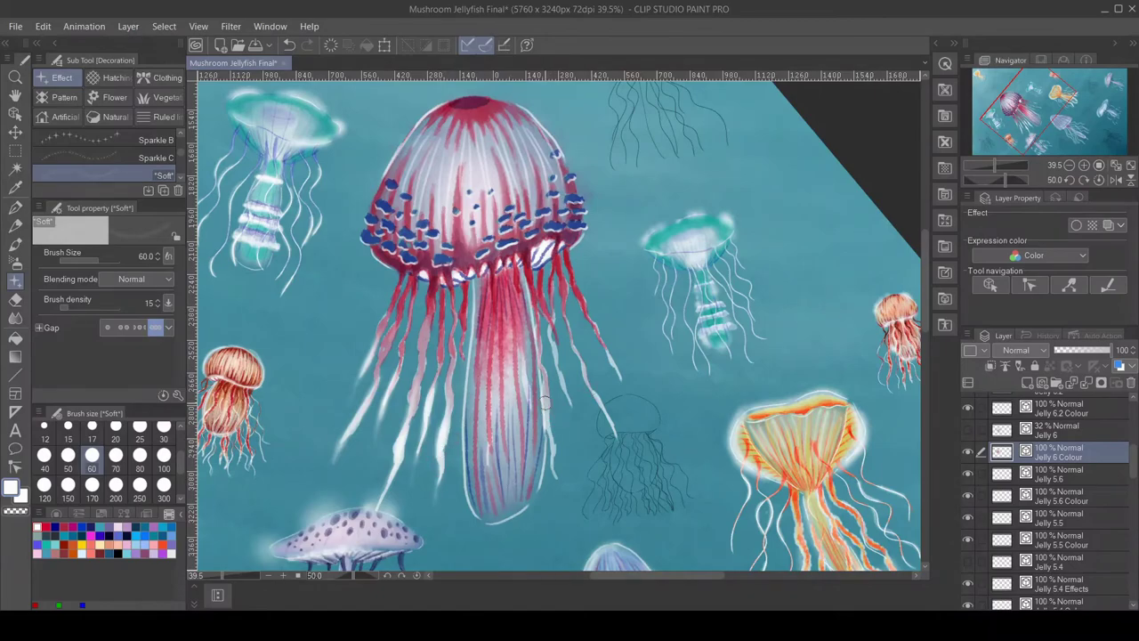
pyautogui.moveTo(558, 485); pyautogui.dragTo(548, 406)
pyautogui.moveTo(554, 345); pyautogui.dragTo(573, 422)
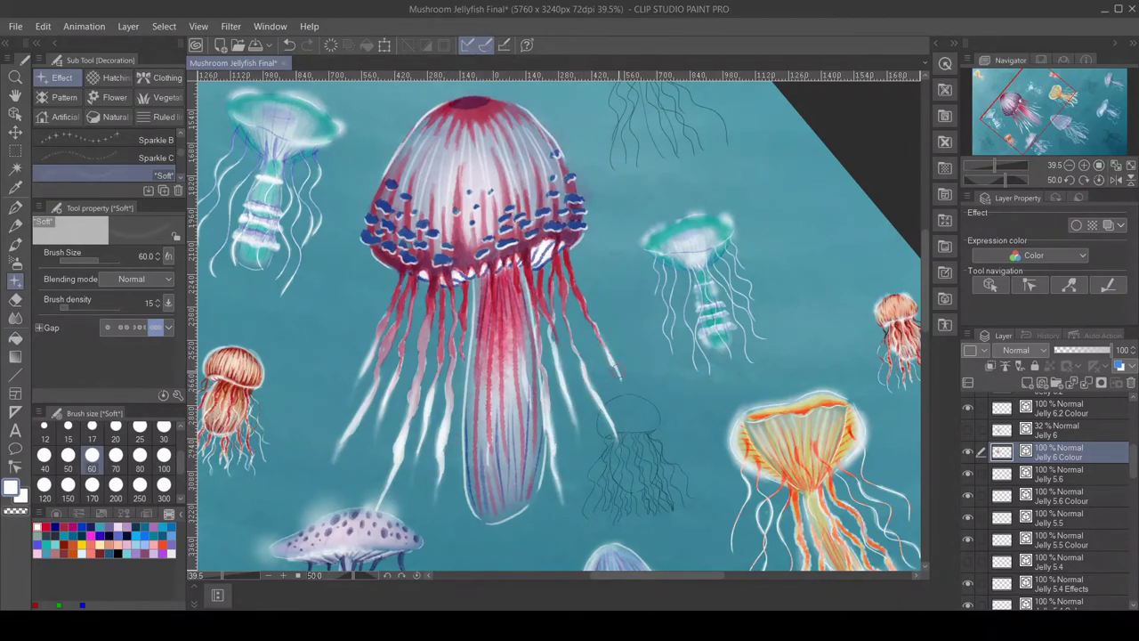
# Glow the dome's left and top-right sides and under its rim with the soft brush at size 300.
pyautogui.click(163, 486)
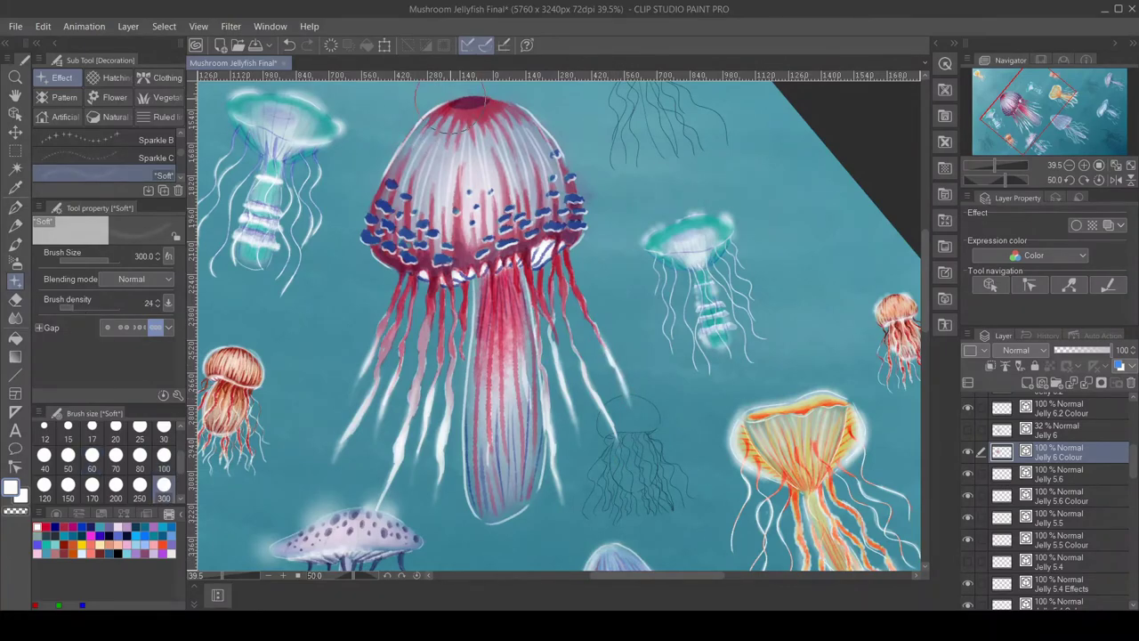
pyautogui.moveTo(449, 109); pyautogui.dragTo(365, 236)
pyautogui.moveTo(516, 98); pyautogui.dragTo(589, 222)
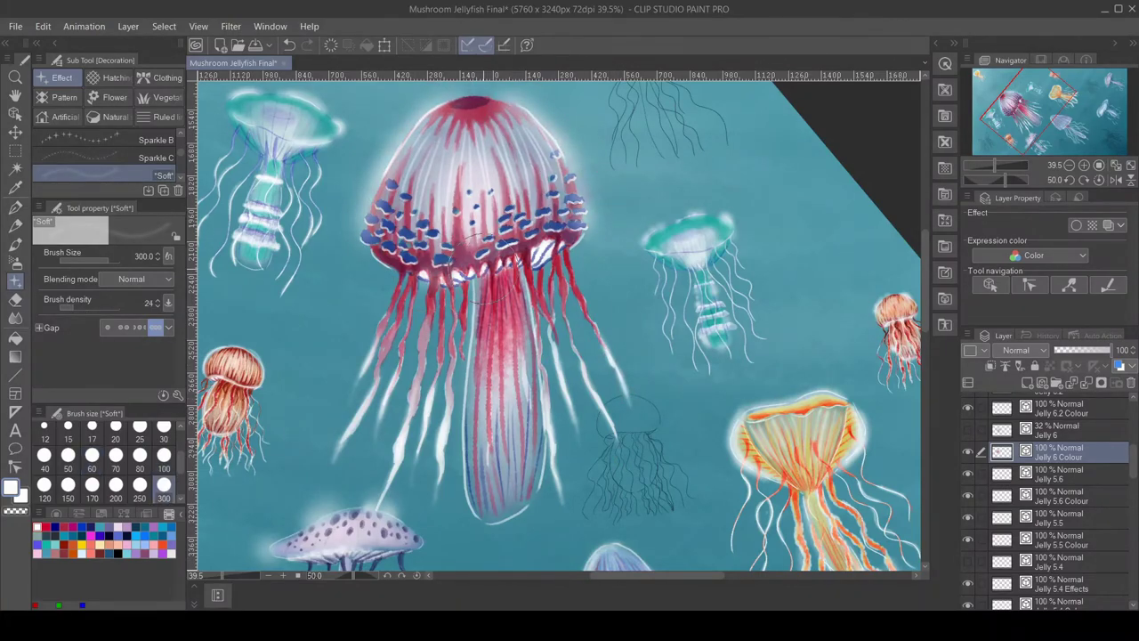
pyautogui.moveTo(485, 264); pyautogui.dragTo(436, 276)
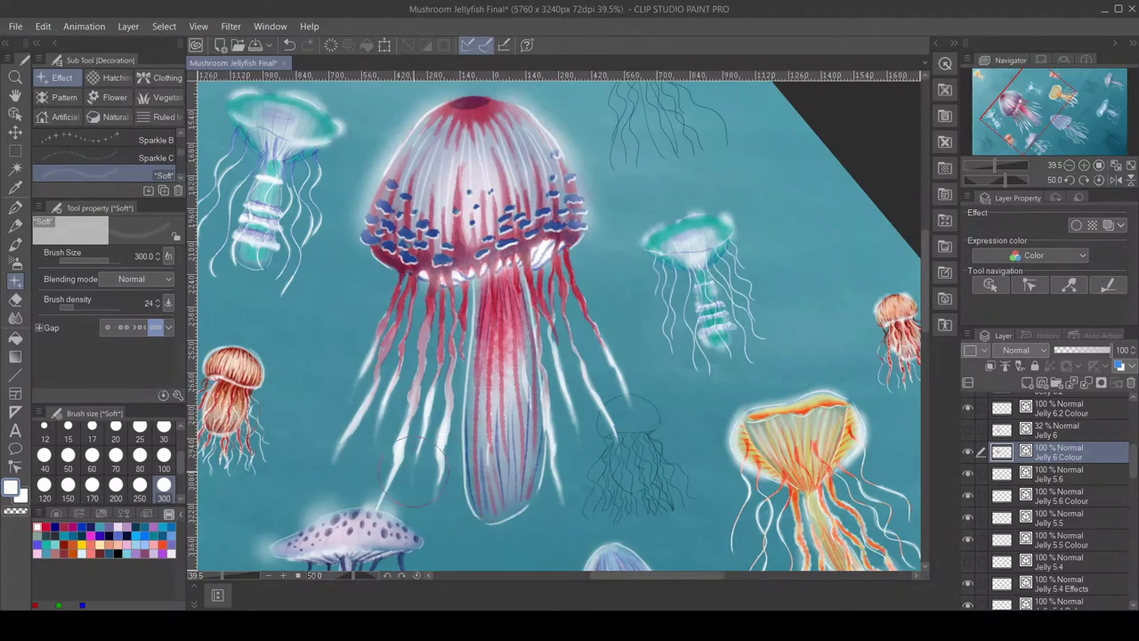
# Deepen the dome's upper right in red with Rough wash, then glow the central tentacles white.
pyautogui.press('b')
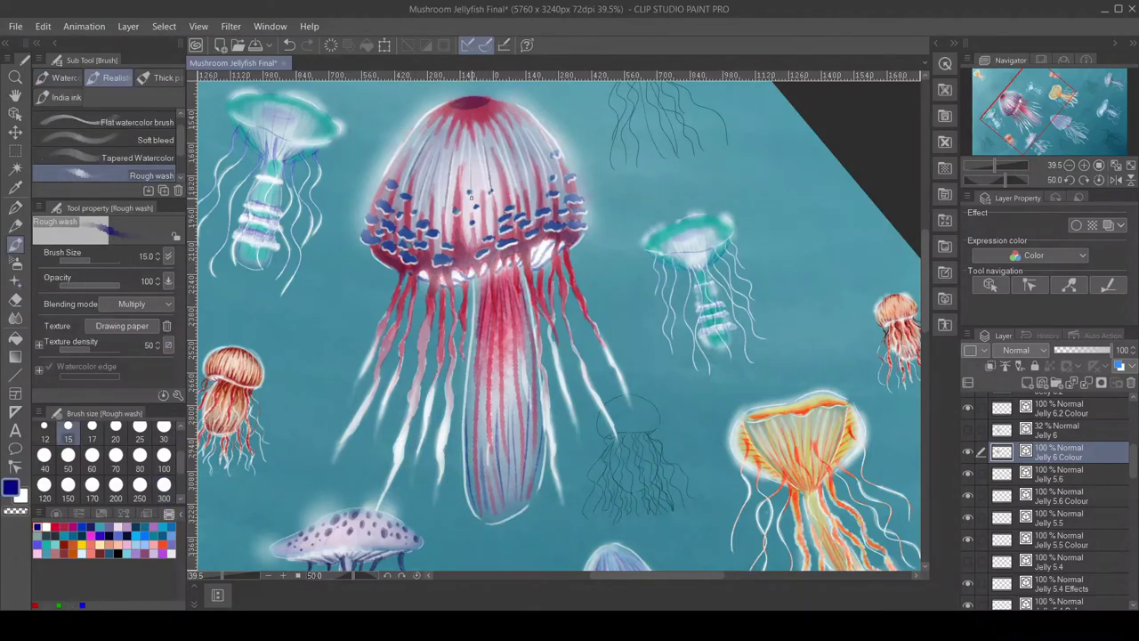
pyautogui.moveTo(472, 197); pyautogui.dragTo(532, 134)
pyautogui.click(15, 280)
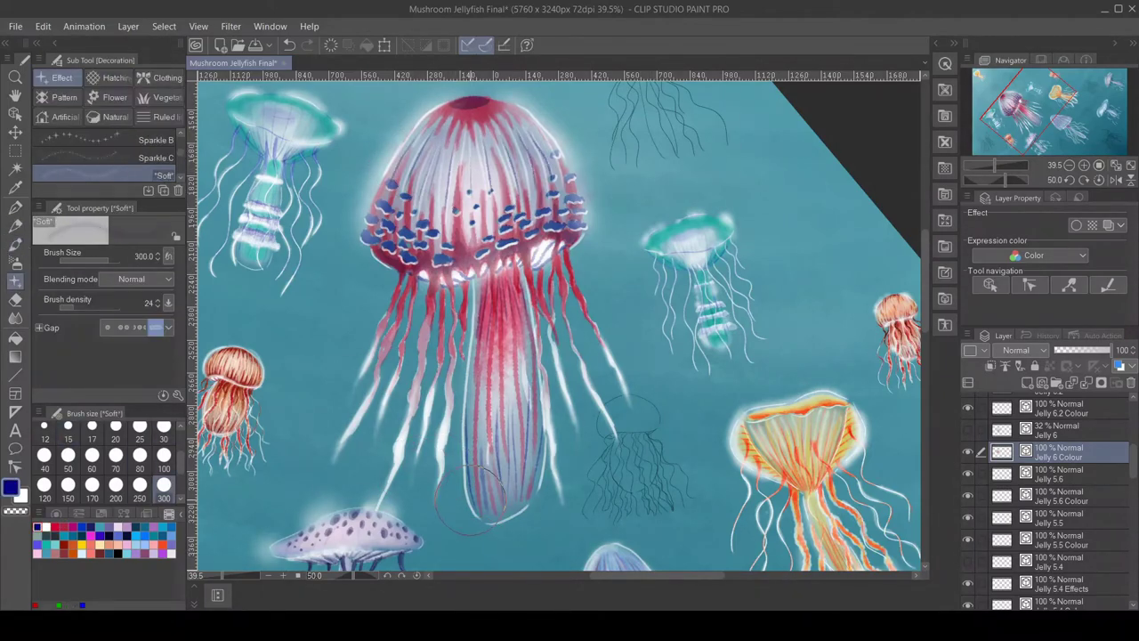
pyautogui.press('x')
pyautogui.moveTo(494, 512); pyautogui.dragTo(525, 418)
pyautogui.moveTo(490, 364); pyautogui.dragTo(463, 498)
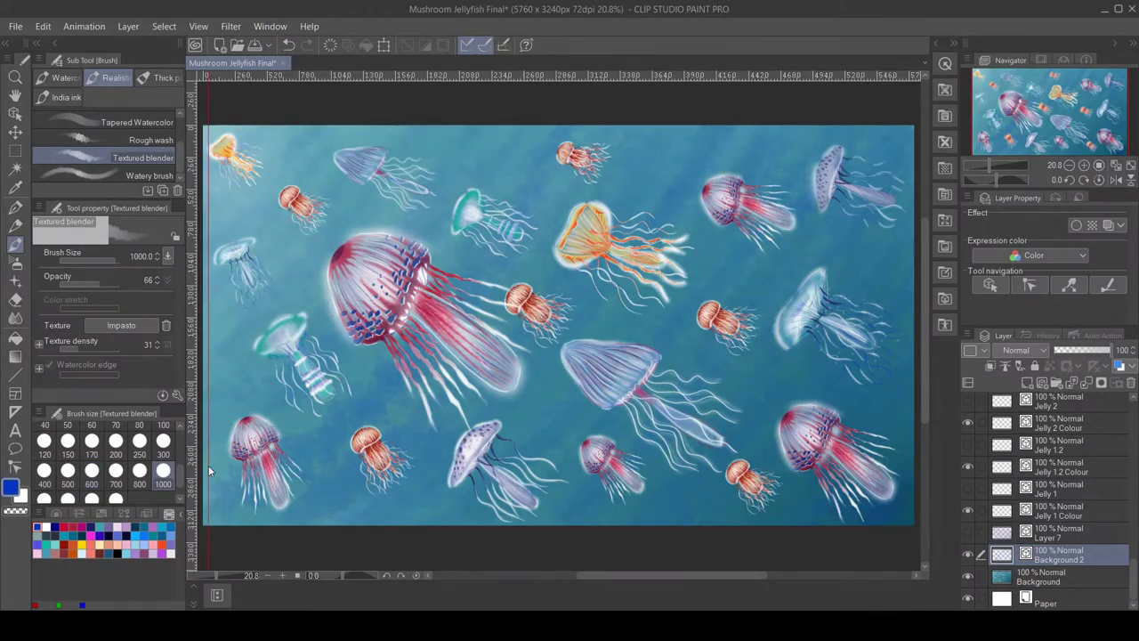
# Blend and darken the background's top-right corner and upper right with the Textured blender at sizes 300 and 1000.
pyautogui.hotkey('ctrl', 'z')
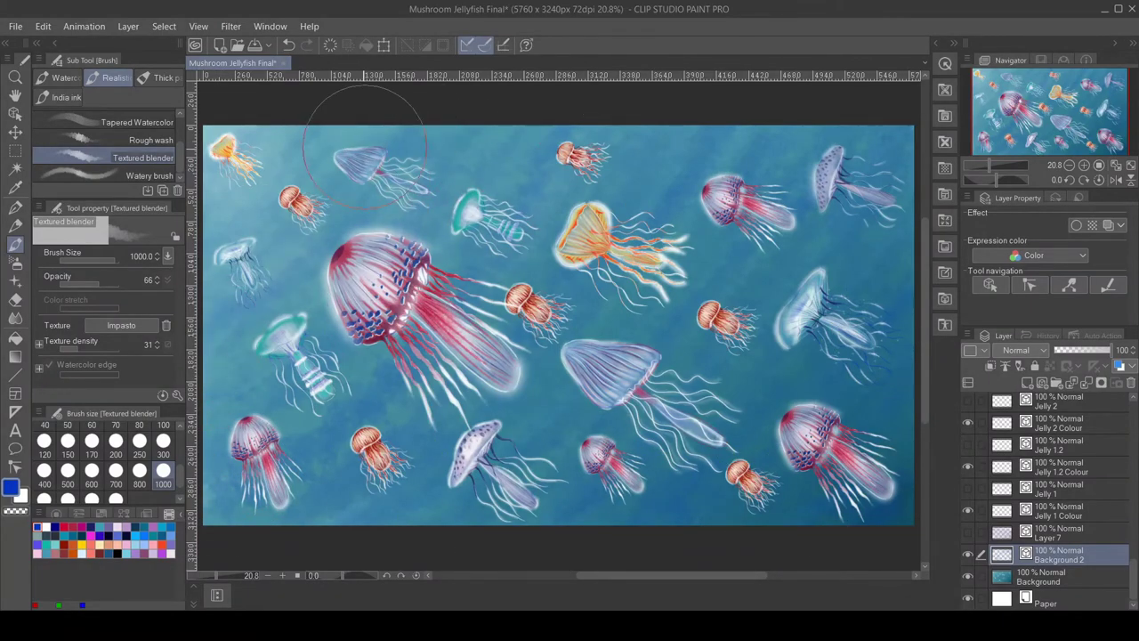
pyautogui.click(163, 455)
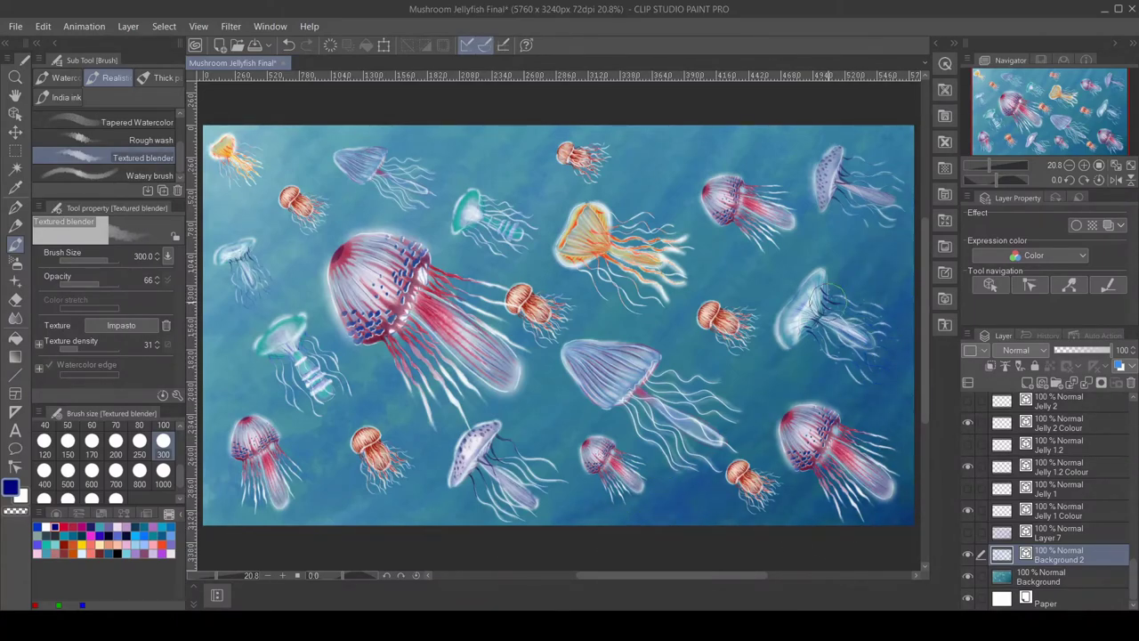
pyautogui.moveTo(904, 196); pyautogui.dragTo(896, 140)
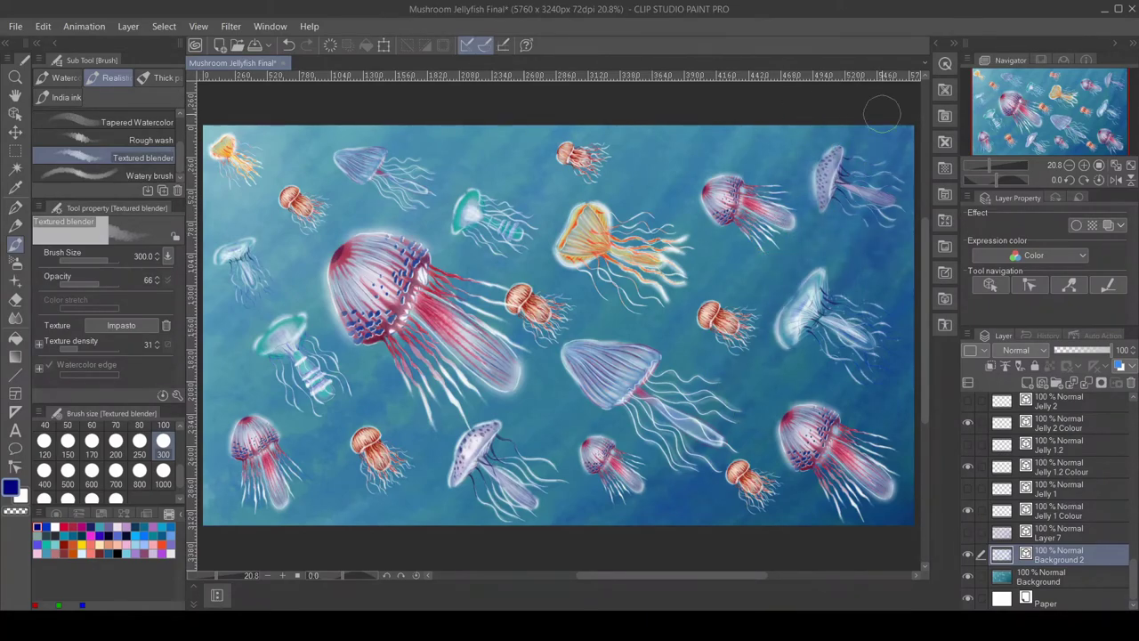
pyautogui.moveTo(707, 160); pyautogui.dragTo(766, 143)
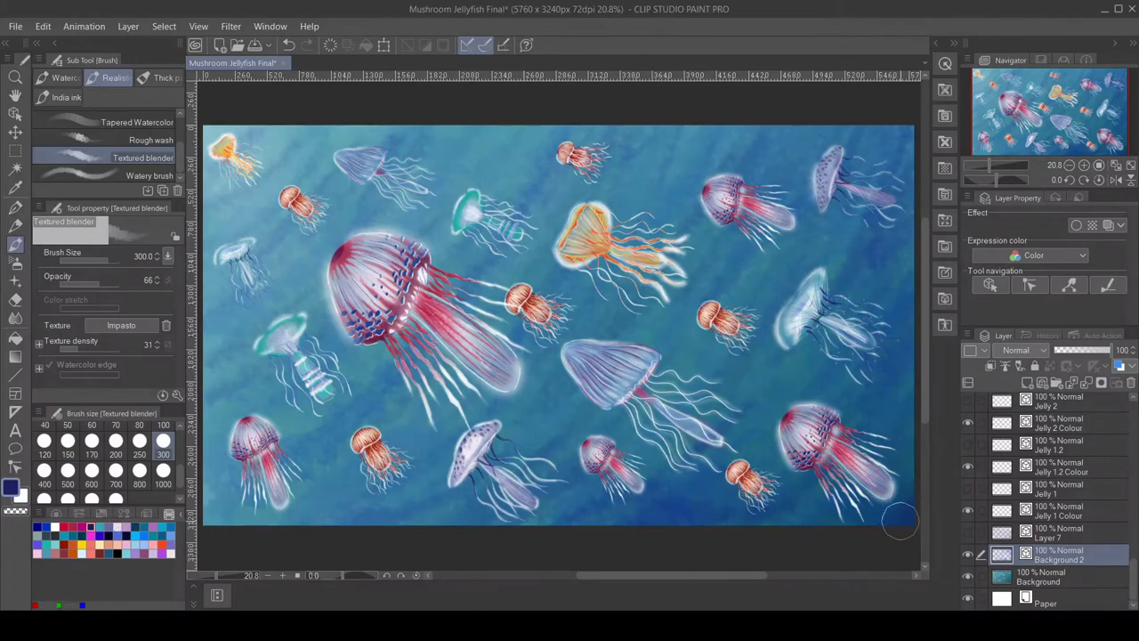
pyautogui.click(163, 483)
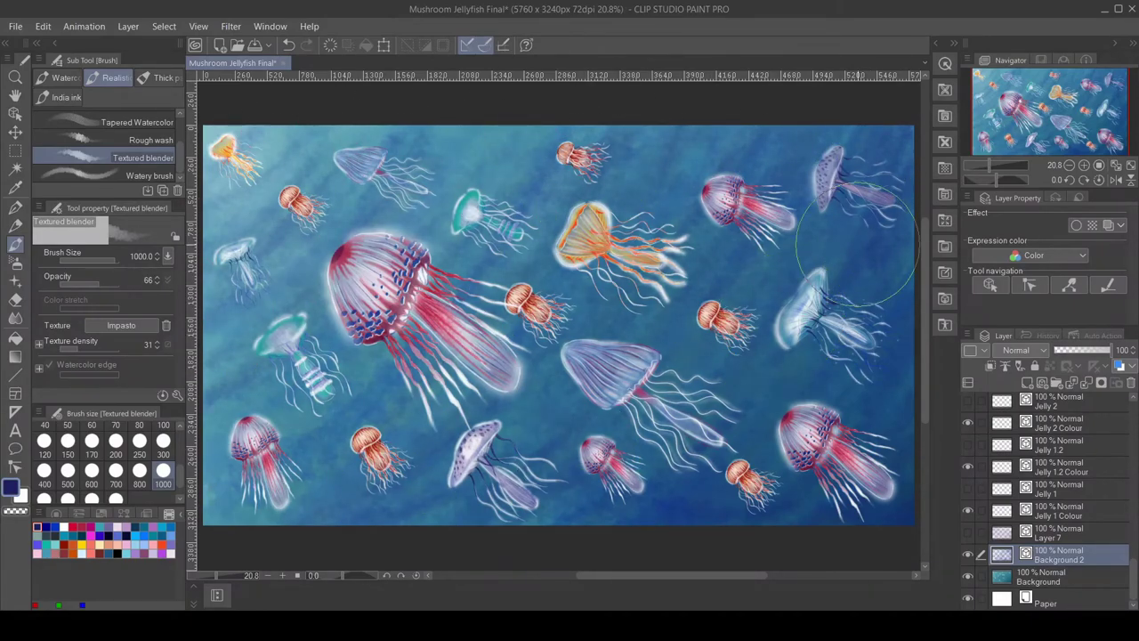
pyautogui.click(102, 552)
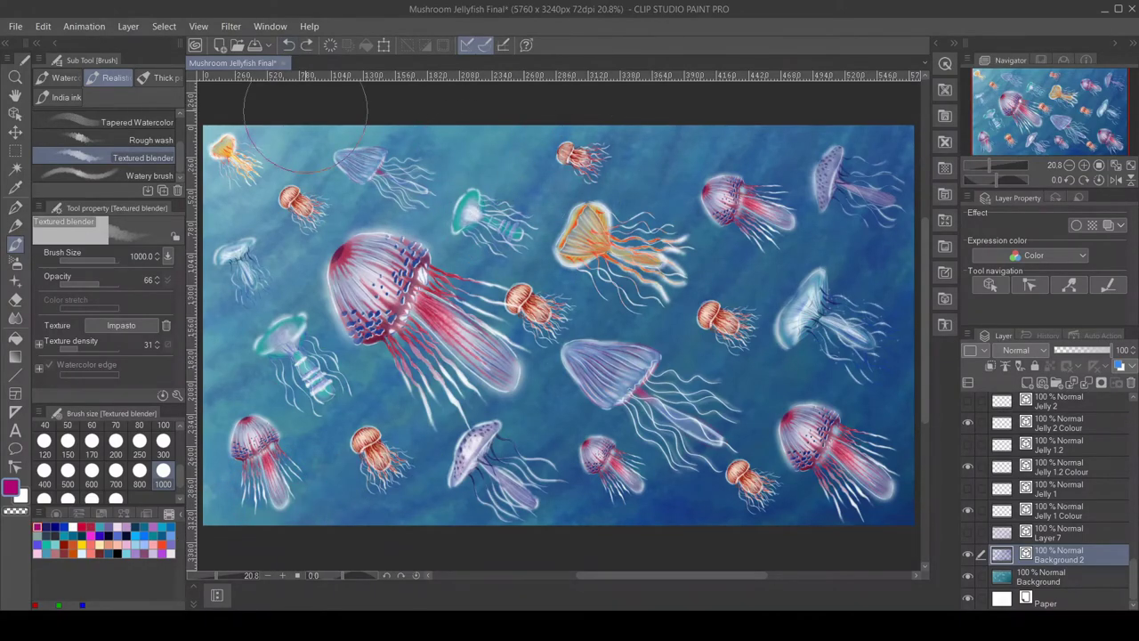
pyautogui.click(163, 454)
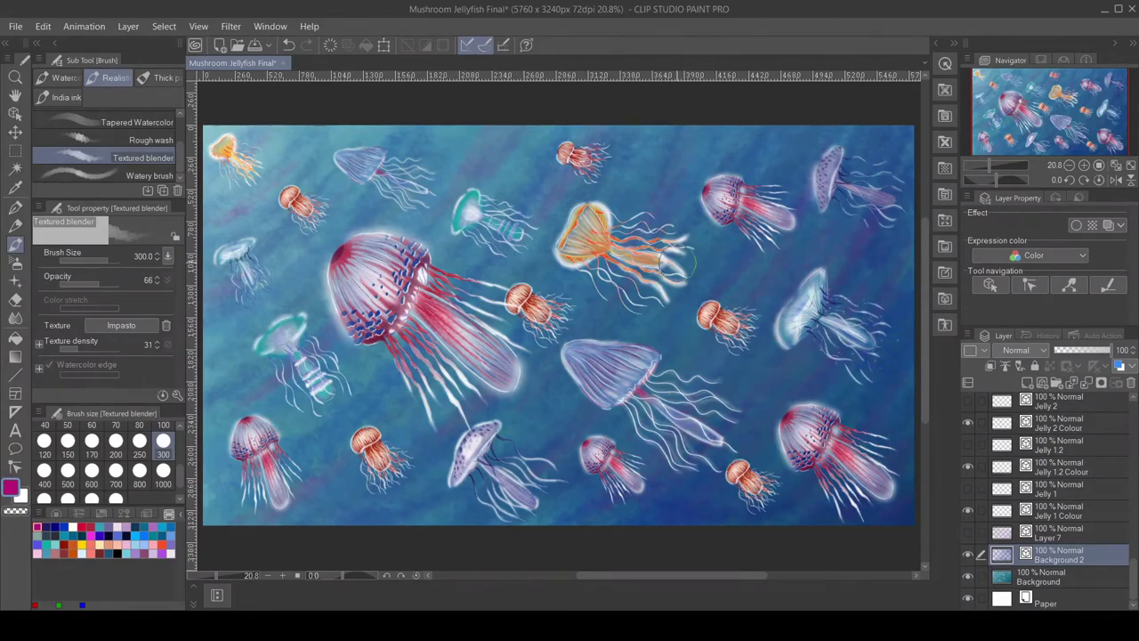
pyautogui.press('b')
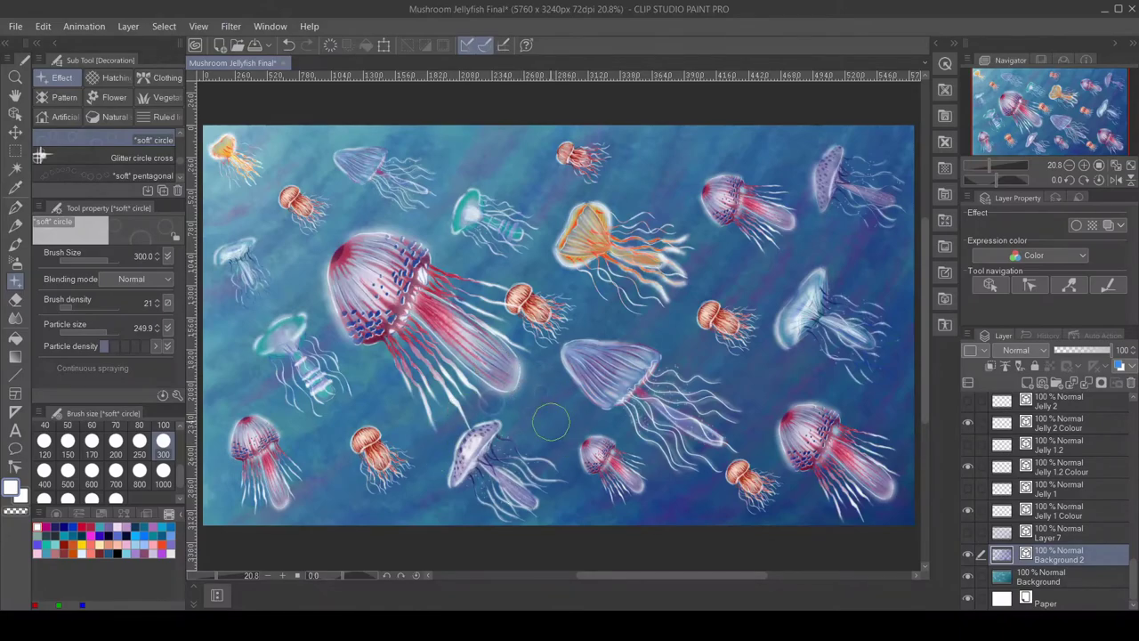
# Scatter soft-circle bubbles across the lower middle, beside the orange jellyfish and along the right edge, shrinking particle size progressively.
pyautogui.click(289, 45)
pyautogui.moveTo(538, 370); pyautogui.dragTo(485, 396)
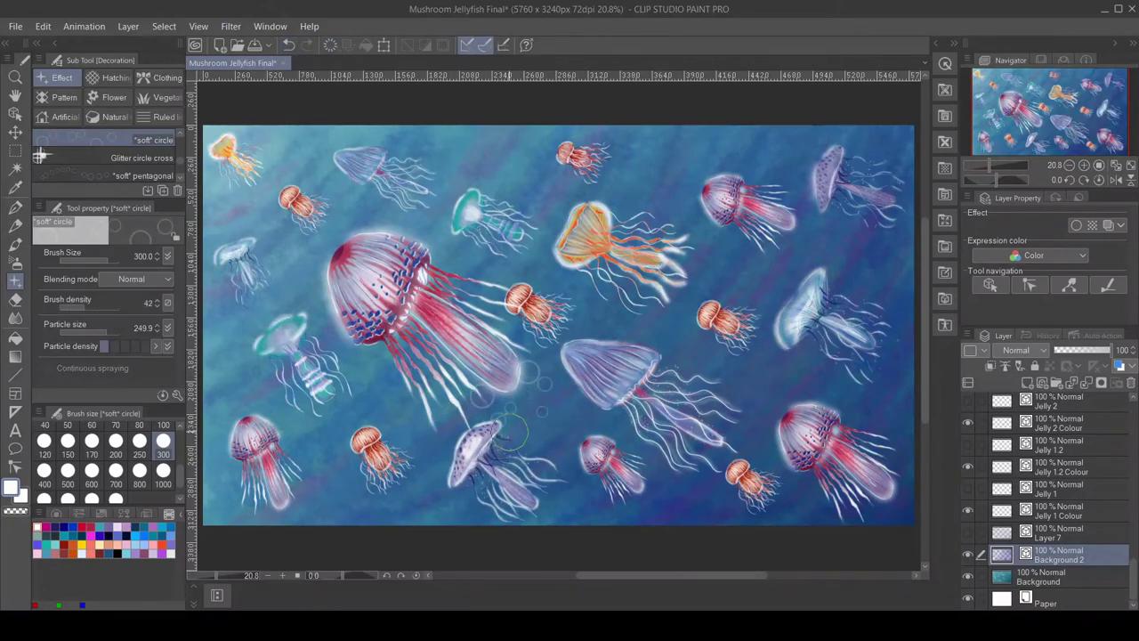
pyautogui.moveTo(696, 456); pyautogui.dragTo(743, 441)
pyautogui.moveTo(84, 332); pyautogui.dragTo(119, 336)
pyautogui.moveTo(700, 272); pyautogui.dragTo(723, 282)
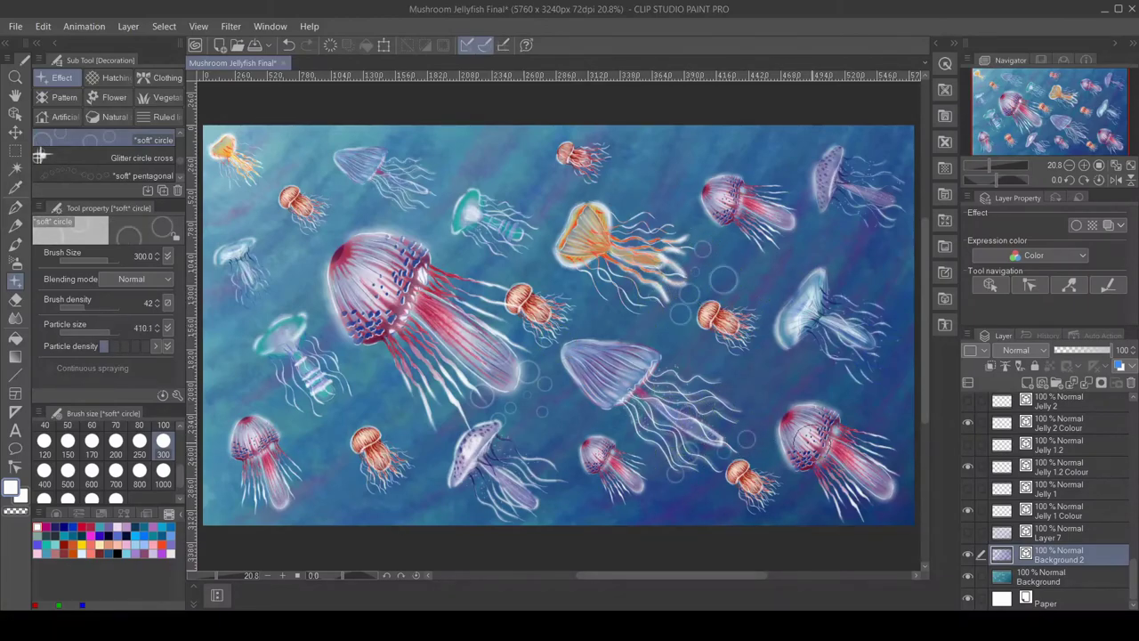
pyautogui.moveTo(895, 346); pyautogui.dragTo(890, 385)
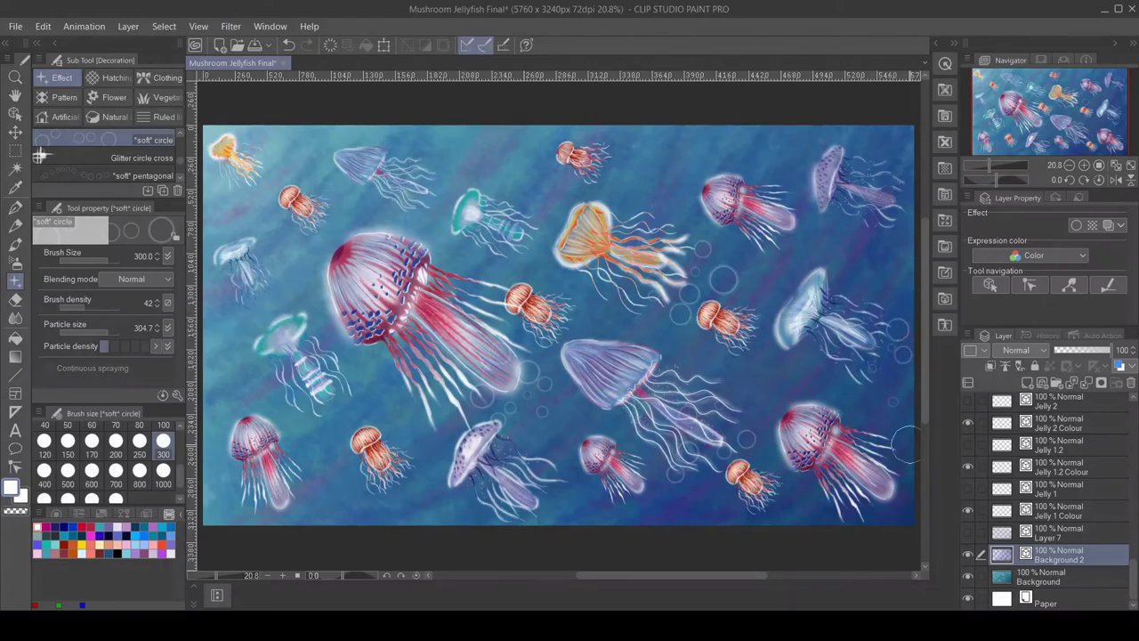
pyautogui.click(104, 336)
pyautogui.moveTo(104, 337); pyautogui.dragTo(91, 337)
pyautogui.moveTo(903, 383); pyautogui.dragTo(903, 511)
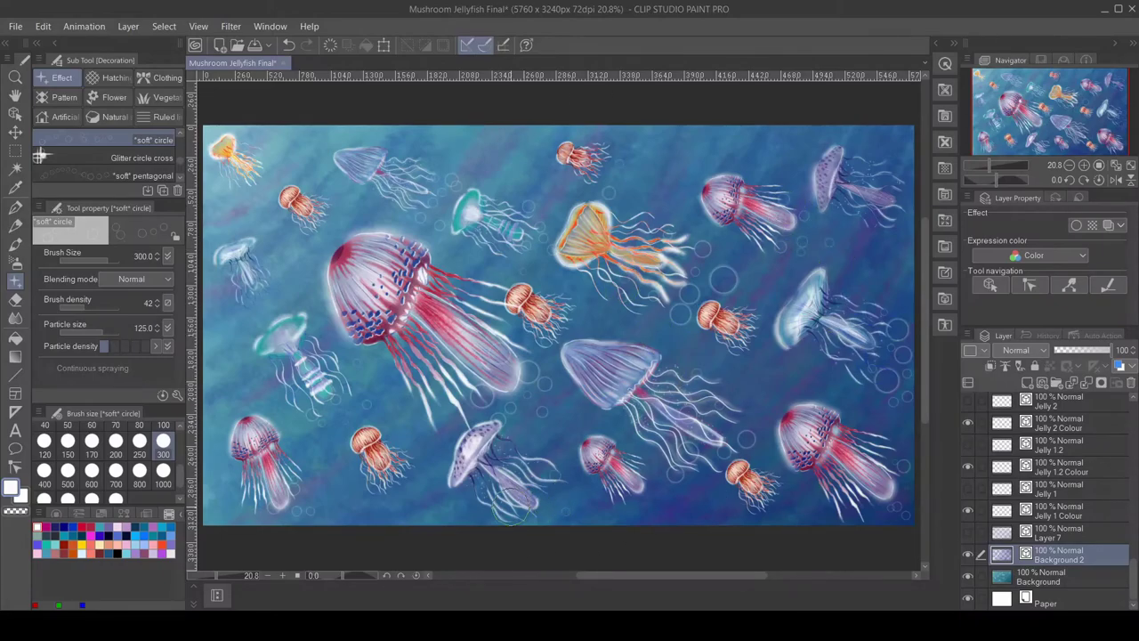
pyautogui.moveTo(91, 336); pyautogui.dragTo(86, 337)
pyautogui.click(756, 351)
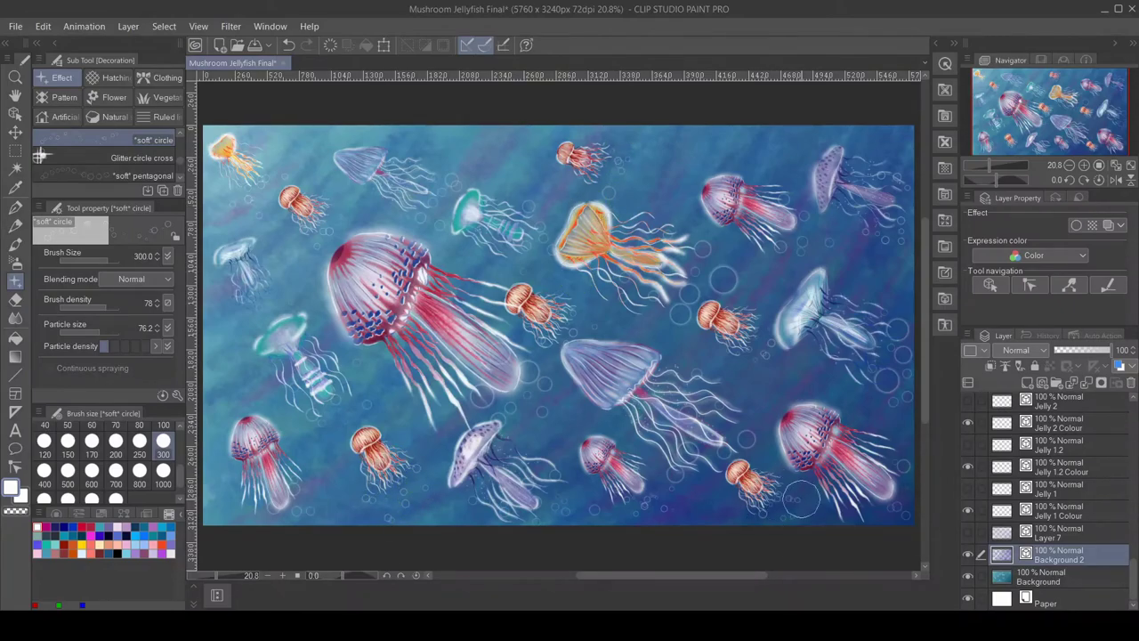
# Brighten white airbrush glows on the right-side, orange and lower-right red jellyfish.
pyautogui.scroll(1, 40, 155)
pyautogui.click(40, 160)
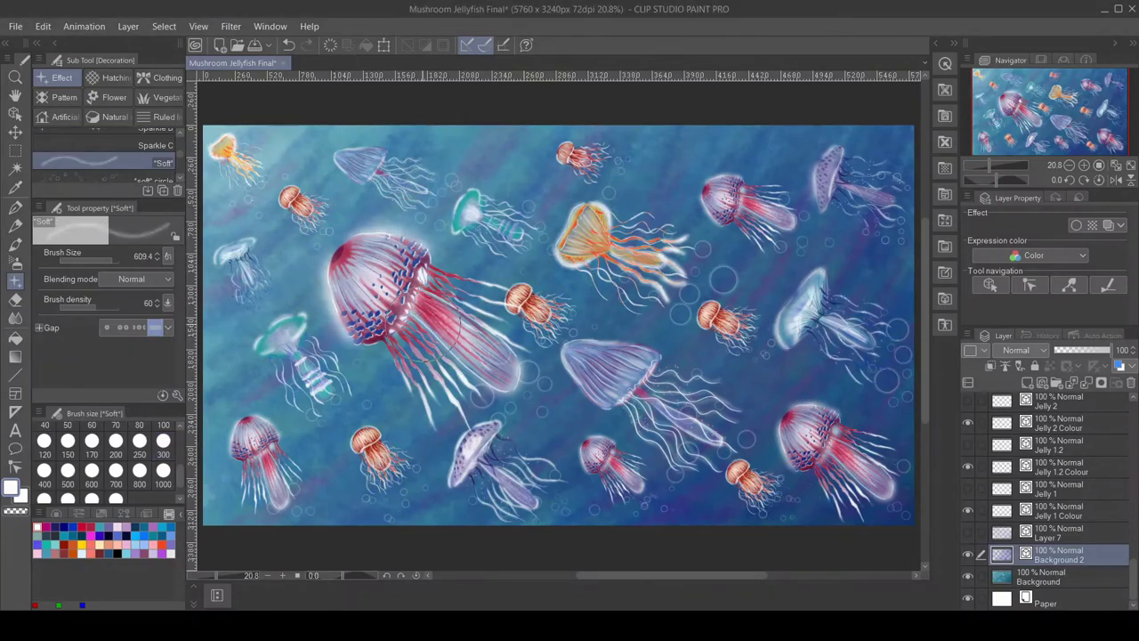
pyautogui.moveTo(618, 250); pyautogui.dragTo(592, 251)
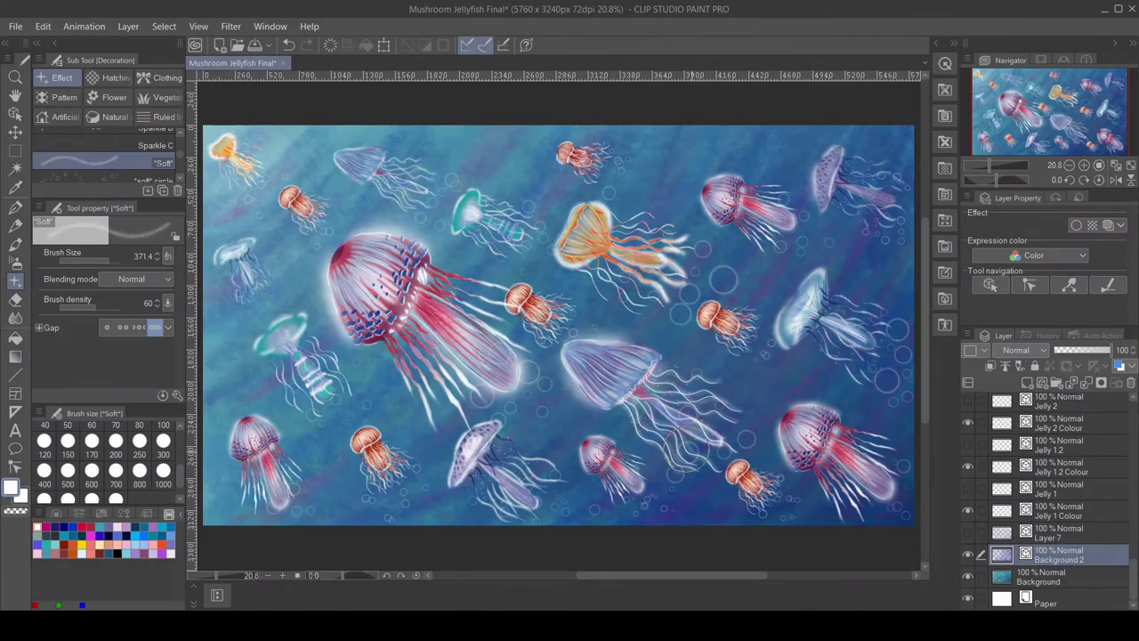
pyautogui.moveTo(816, 333); pyautogui.dragTo(801, 285)
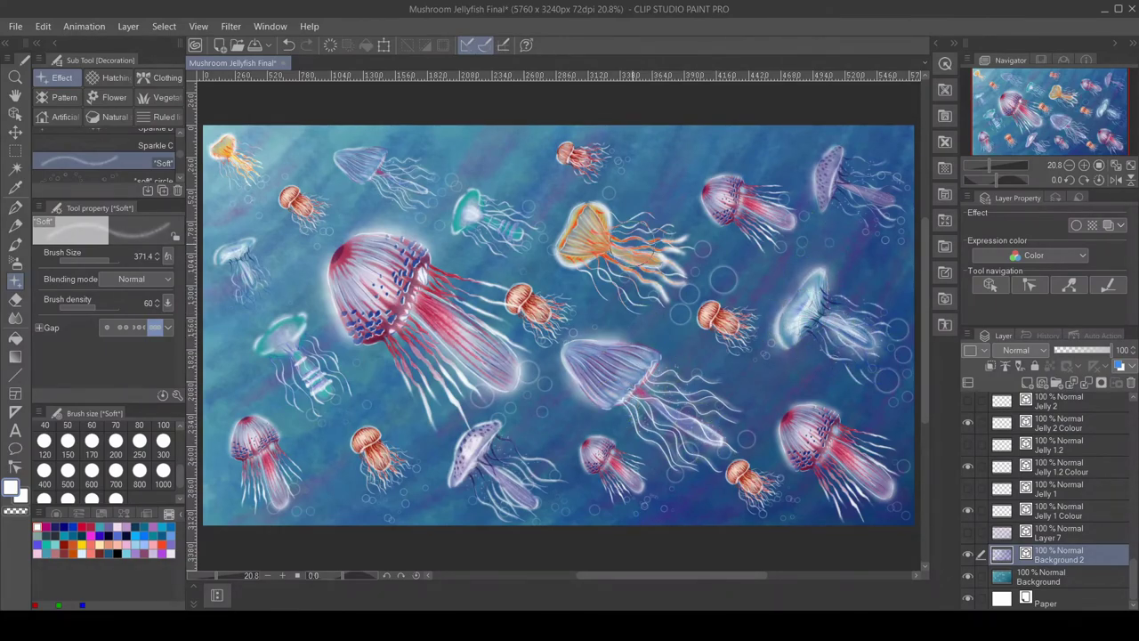
pyautogui.moveTo(583, 200); pyautogui.dragTo(592, 227)
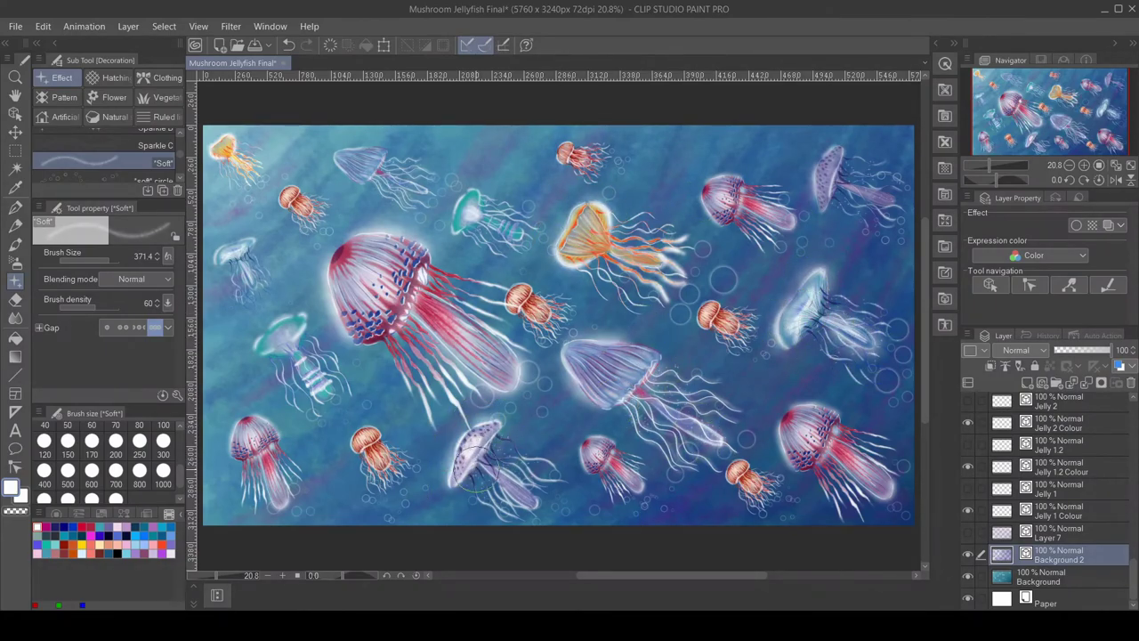
pyautogui.moveTo(850, 485); pyautogui.dragTo(899, 498)
pyautogui.moveTo(783, 445); pyautogui.dragTo(788, 401)
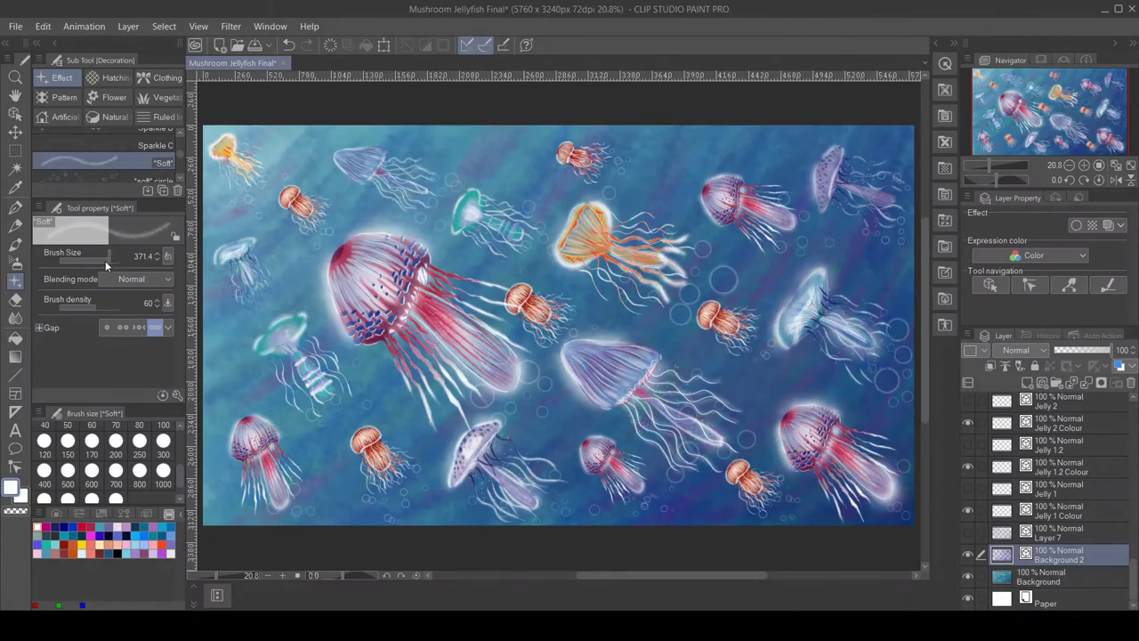
# With a smaller soft brush, glow the white, teal, pink and top-right purple jellyfish.
pyautogui.press('[')
pyautogui.press('[')
pyautogui.press('[')
pyautogui.moveTo(345, 153); pyautogui.dragTo(507, 227)
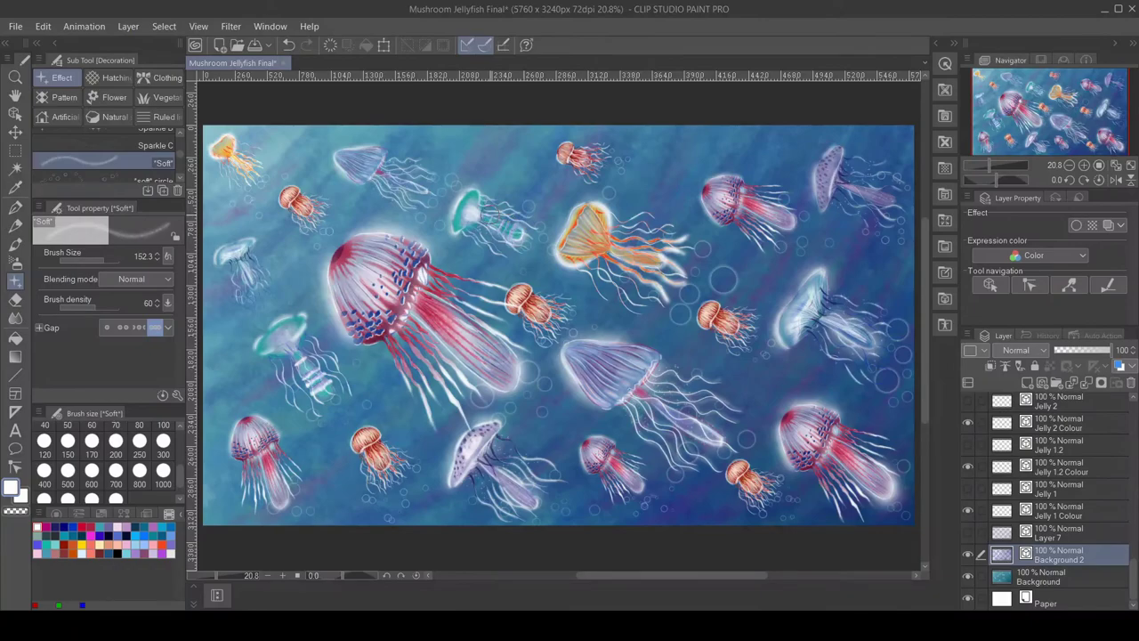
pyautogui.moveTo(267, 320)
pyautogui.mouseDown()
pyautogui.moveTo(267, 360)
pyautogui.moveTo(312, 329)
pyautogui.mouseUp()
pyautogui.moveTo(307, 372); pyautogui.dragTo(339, 405)
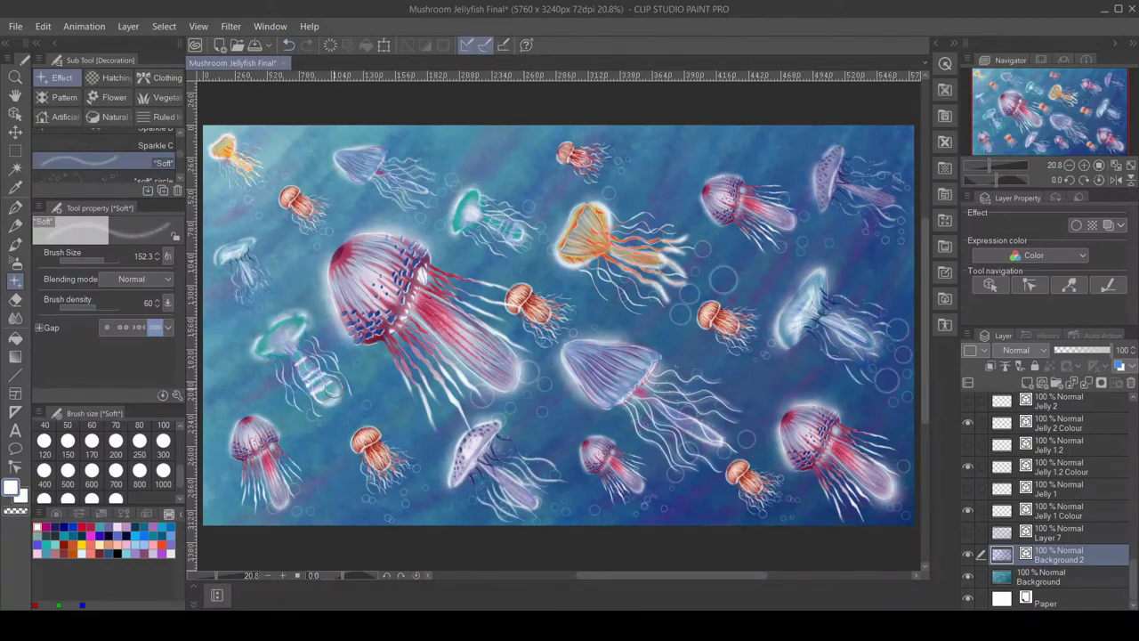
pyautogui.moveTo(236, 421); pyautogui.dragTo(271, 440)
pyautogui.moveTo(267, 485); pyautogui.dragTo(289, 514)
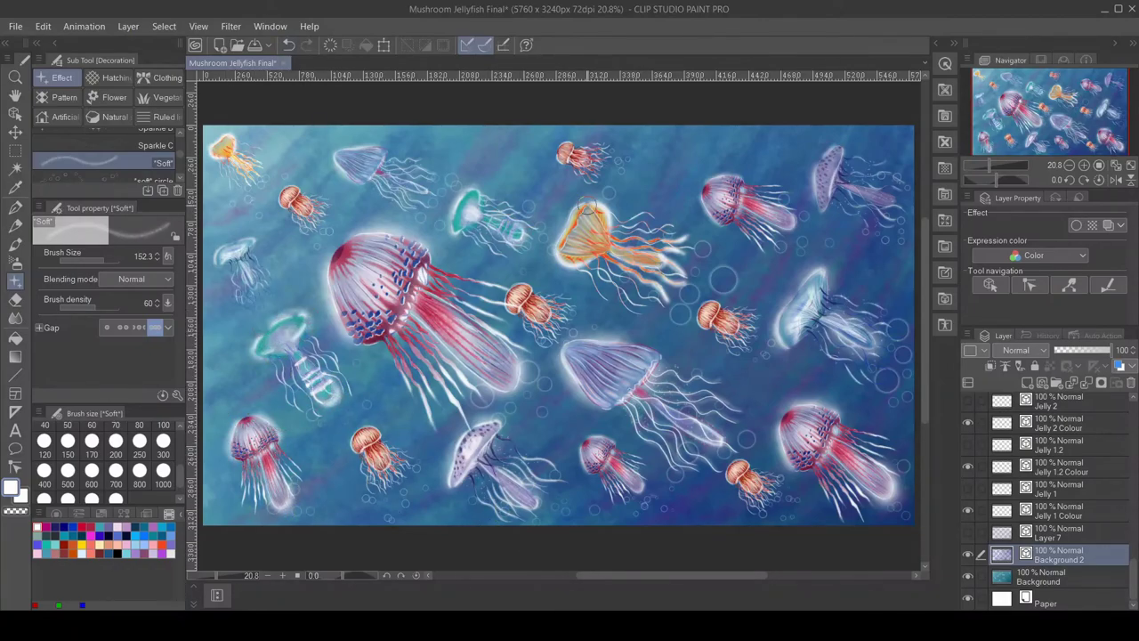
pyautogui.moveTo(712, 218)
pyautogui.mouseDown()
pyautogui.moveTo(708, 178)
pyautogui.moveTo(796, 225)
pyautogui.moveTo(823, 160)
pyautogui.moveTo(837, 205)
pyautogui.mouseUp()
pyautogui.moveTo(832, 160)
pyautogui.mouseDown()
pyautogui.moveTo(850, 209)
pyautogui.moveTo(894, 207)
pyautogui.moveTo(854, 192)
pyautogui.moveTo(913, 191)
pyautogui.mouseUp()
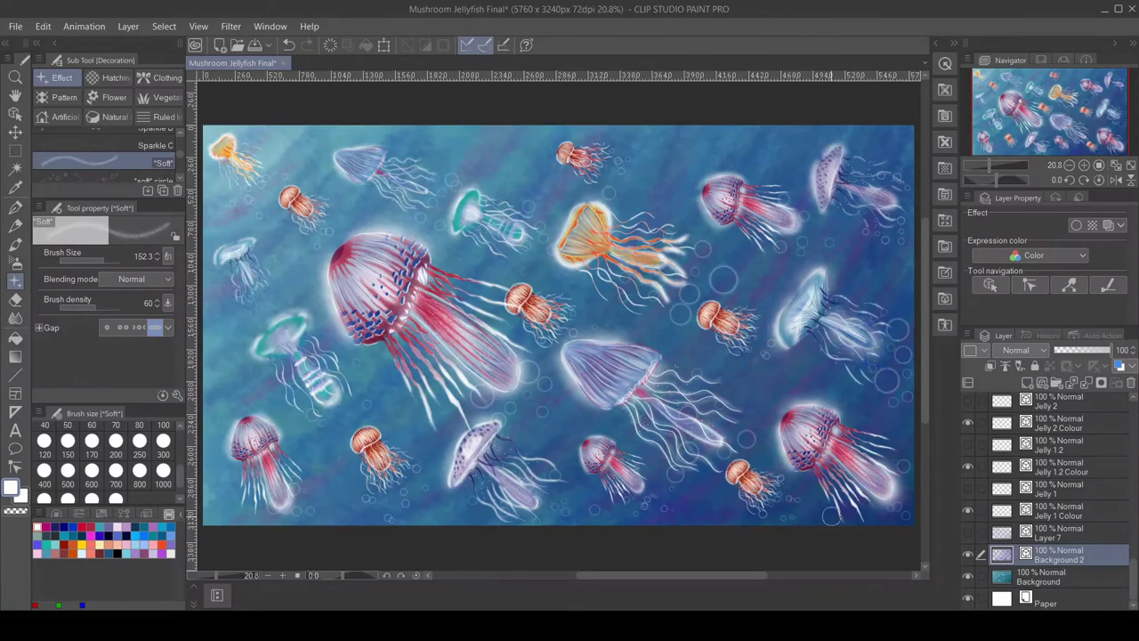
# Undo and redo the last glow, then return to the soft circle brush at bubble size about 84.
pyautogui.hotkey('ctrl', 'z')
pyautogui.hotkey('ctrl', 'y')
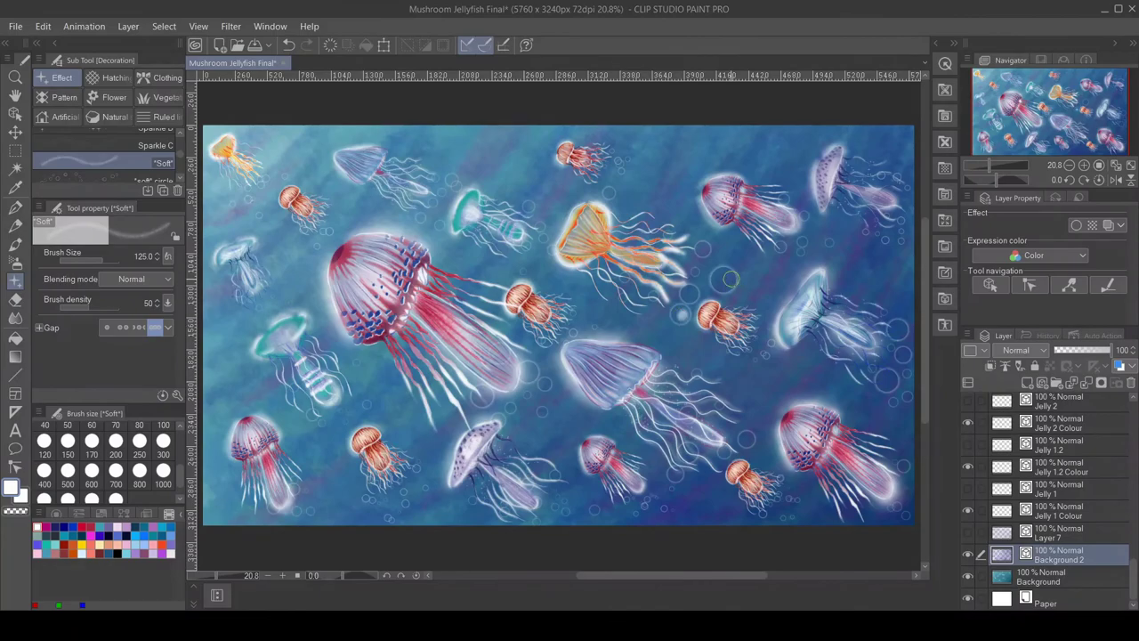
pyautogui.click(306, 46)
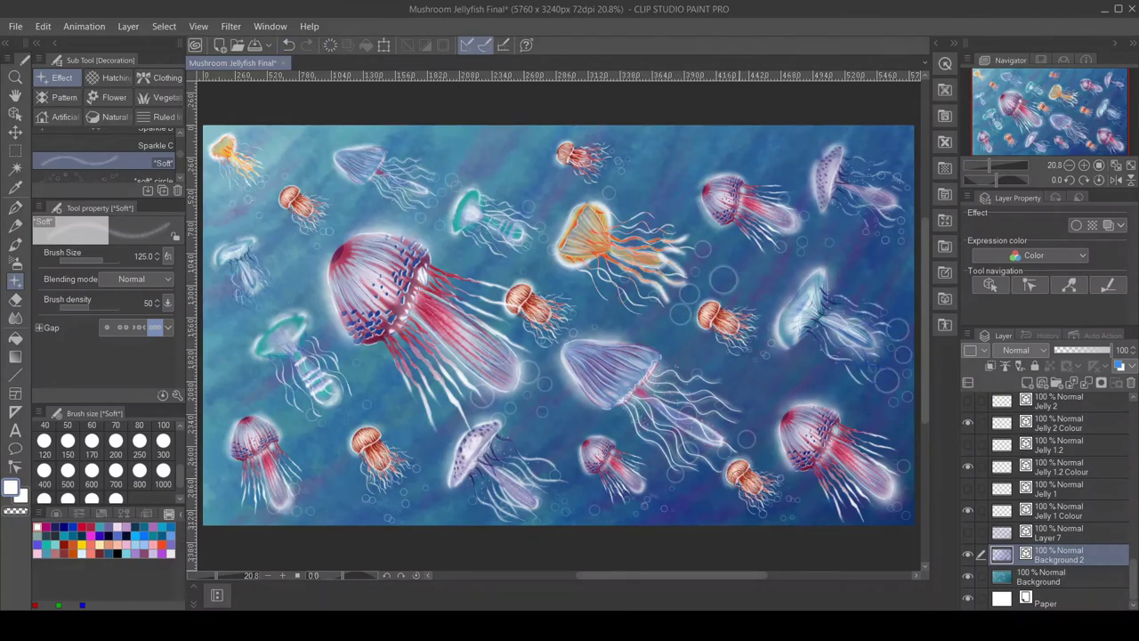
pyautogui.click(153, 180)
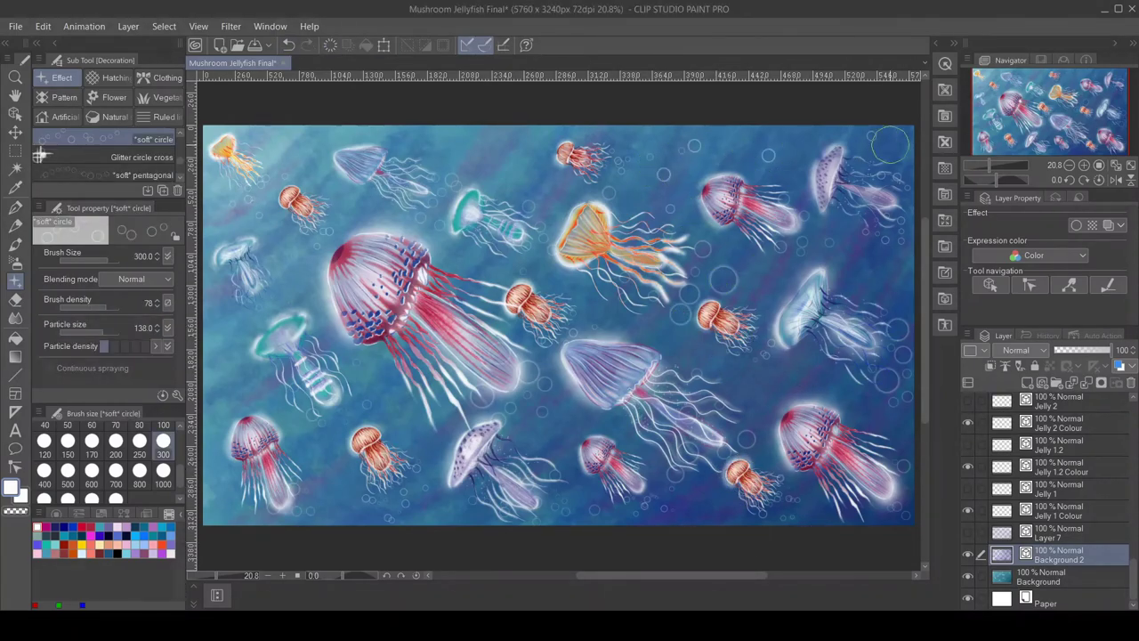
pyautogui.moveTo(100, 328); pyautogui.dragTo(114, 331)
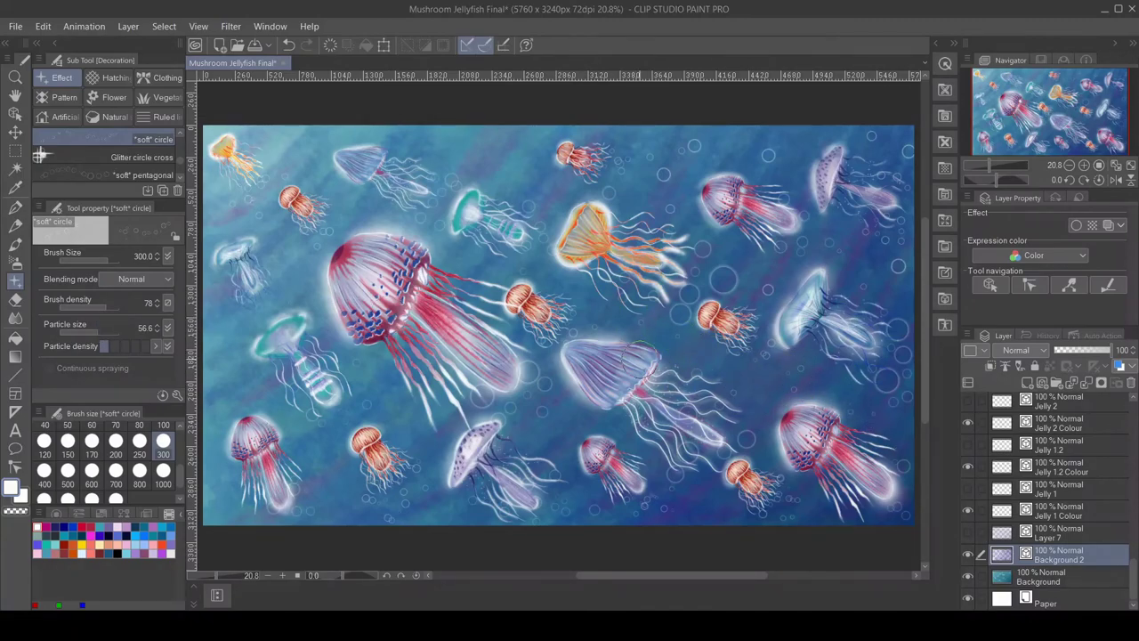